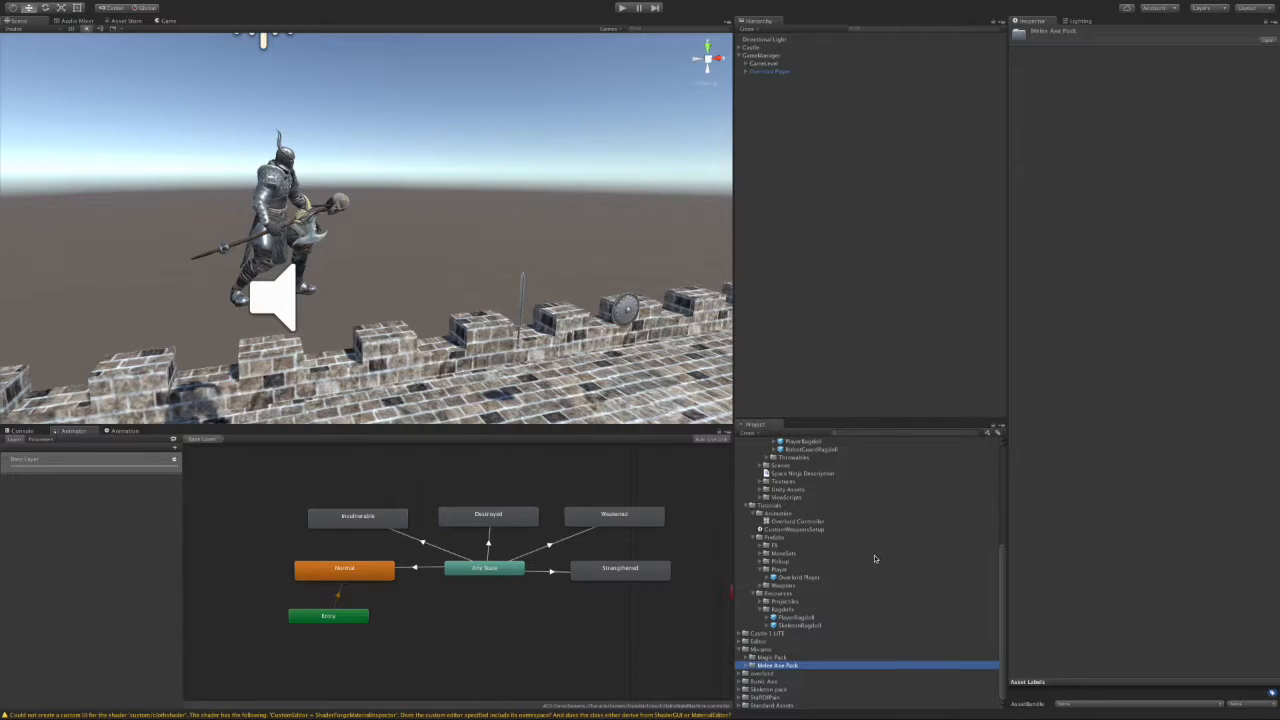
# Step: Inspect the PlayerRagdoll and SkeletonRagdoll prefabs in Resources/Ragdolls, then expand Overlord Player in the Hierarchy
pyautogui.click(742, 689)
pyautogui.scroll(-1, 846, 666)
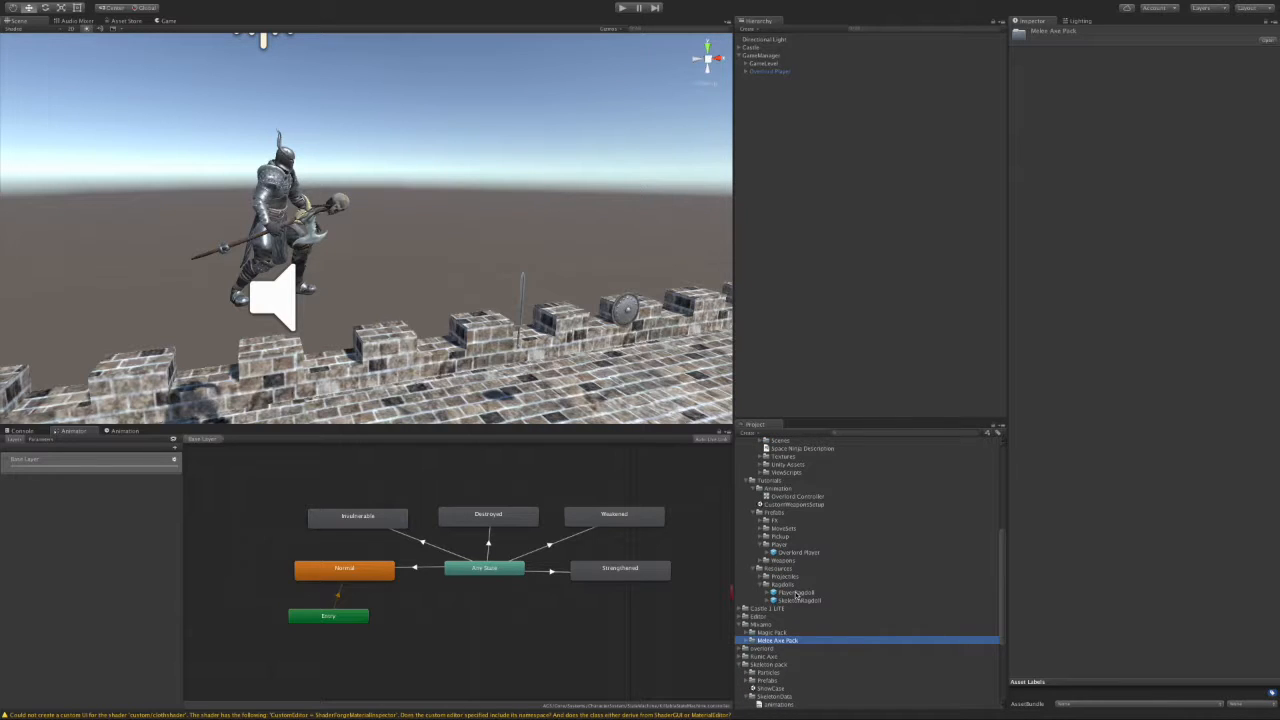
pyautogui.click(795, 593)
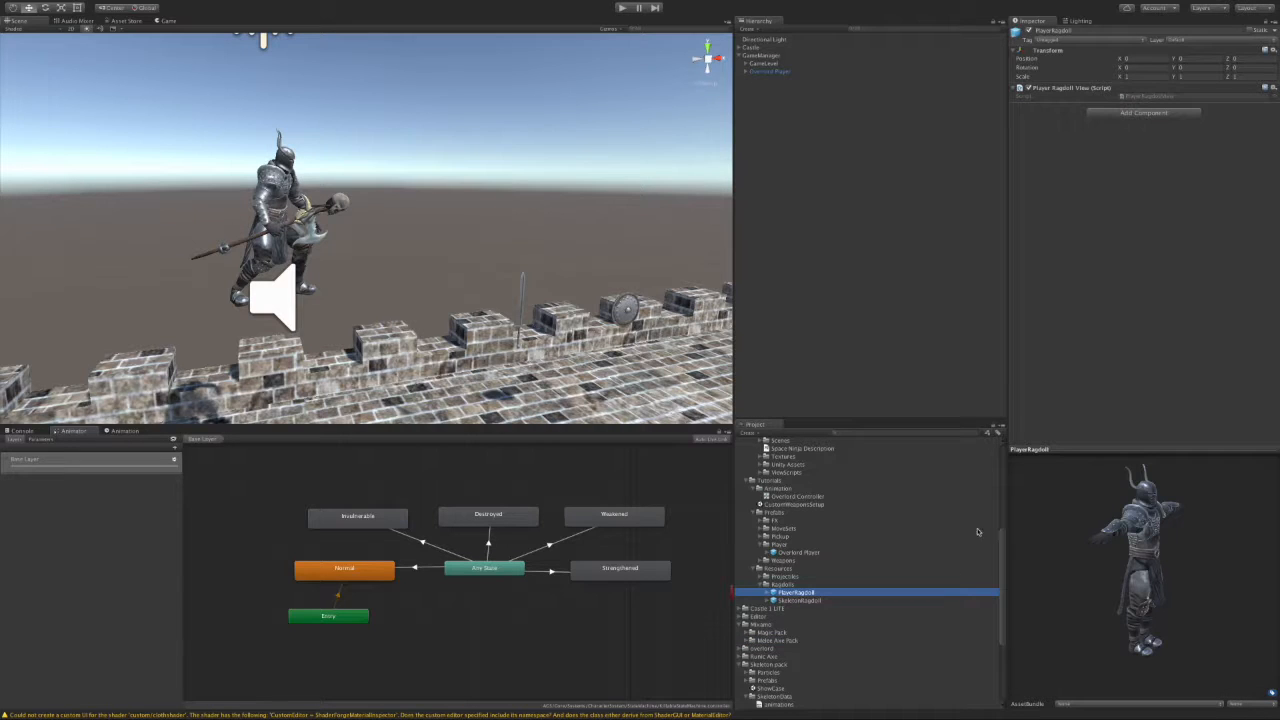
pyautogui.click(803, 601)
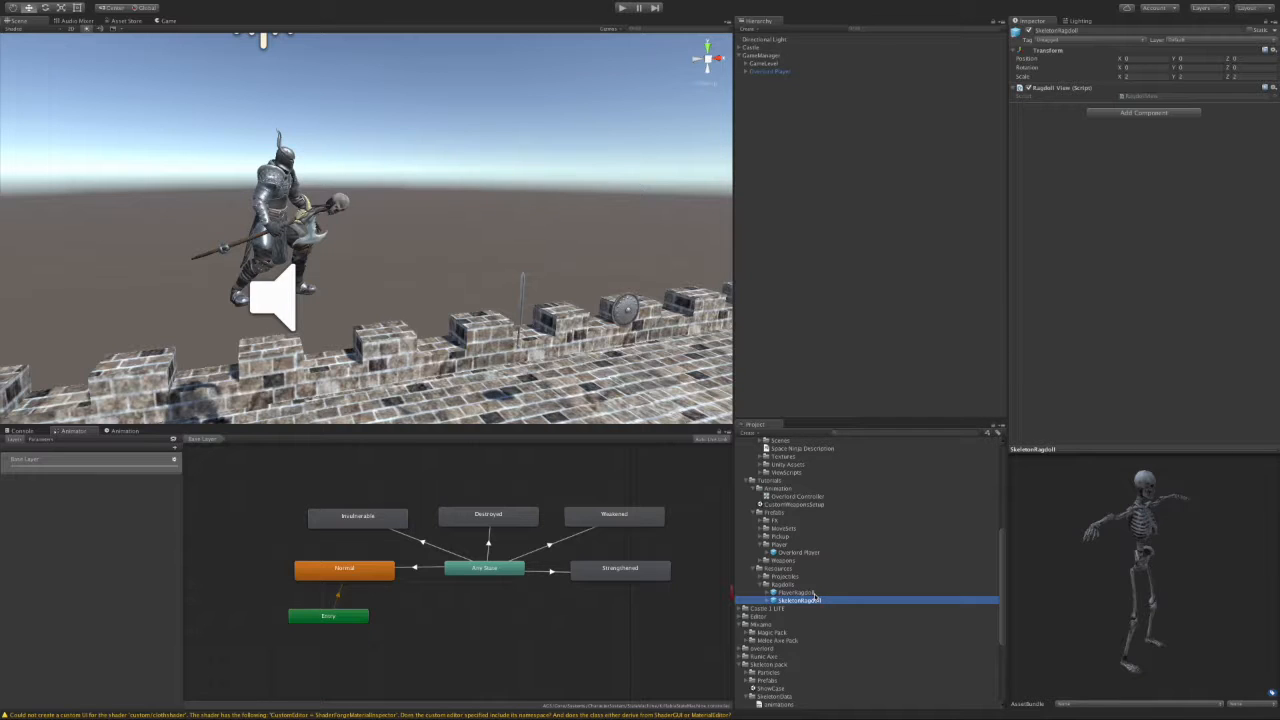
pyautogui.click(746, 72)
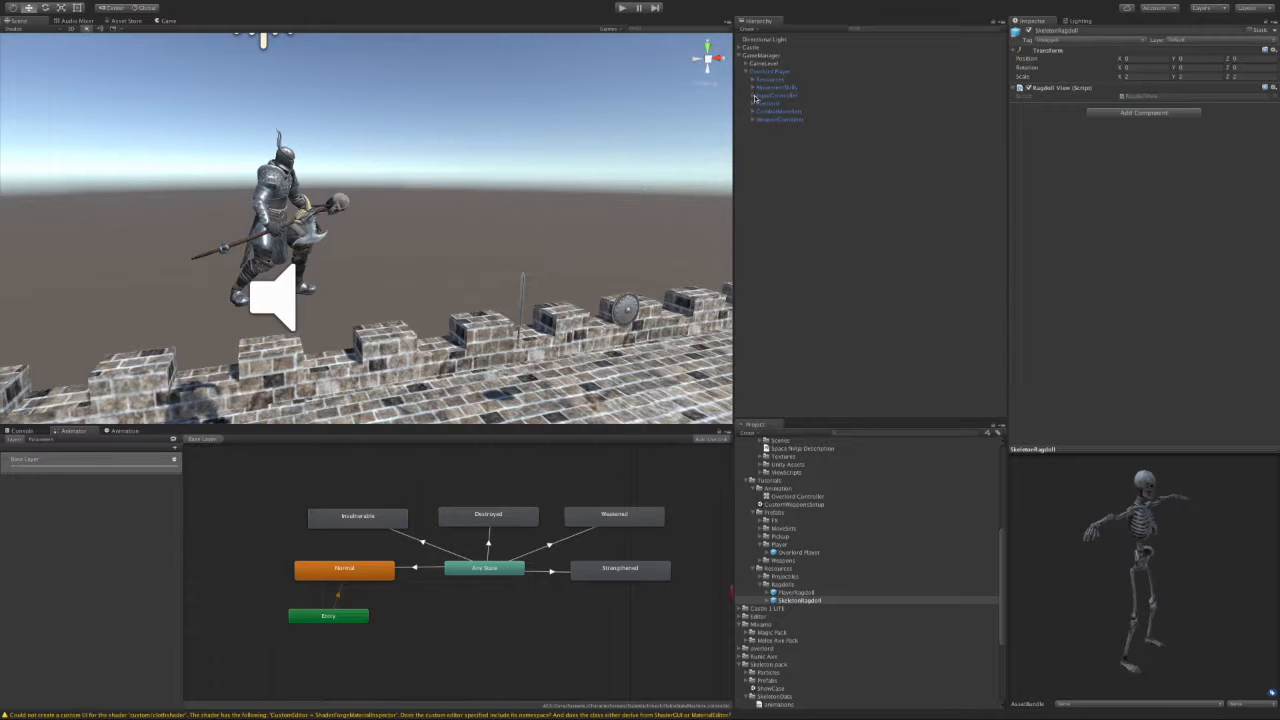
# Step: Expand Overlord Player's CombatManifests > ToolHandleManifest > Skills and select the Hack skill
pyautogui.click(752, 120)
pyautogui.click(753, 112)
pyautogui.click(759, 127)
pyautogui.click(766, 136)
pyautogui.click(759, 119)
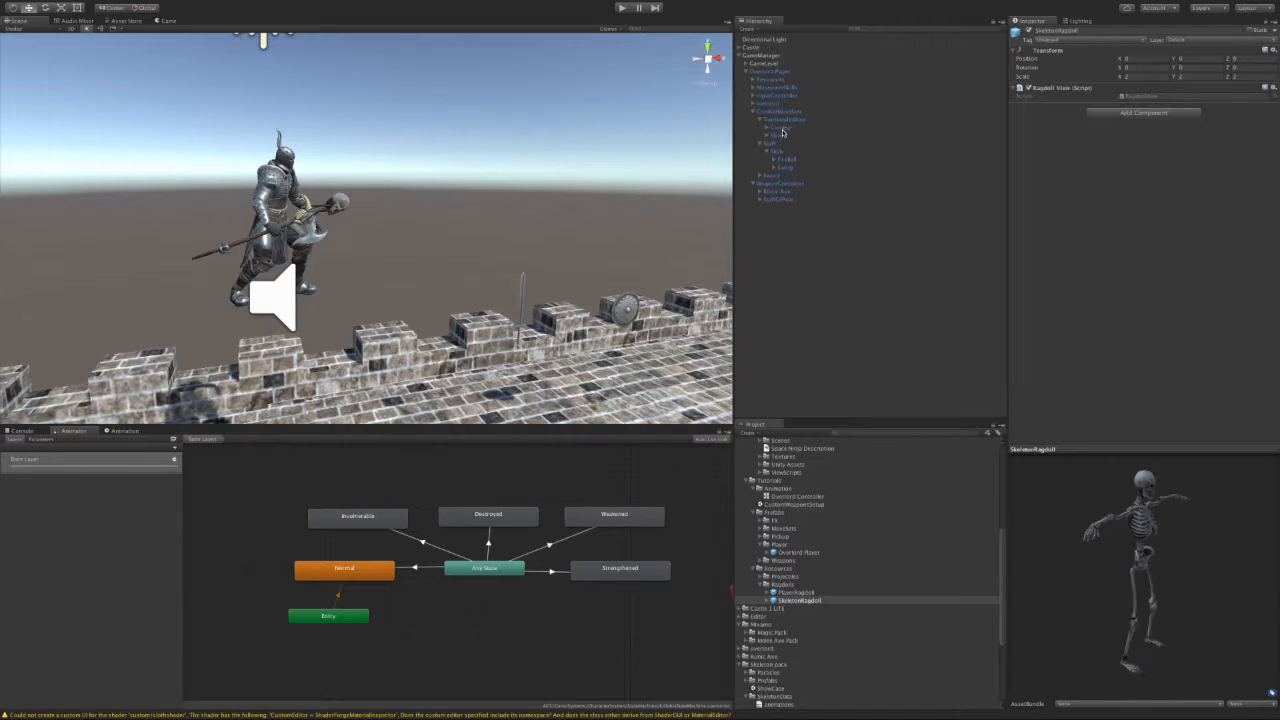
pyautogui.click(767, 135)
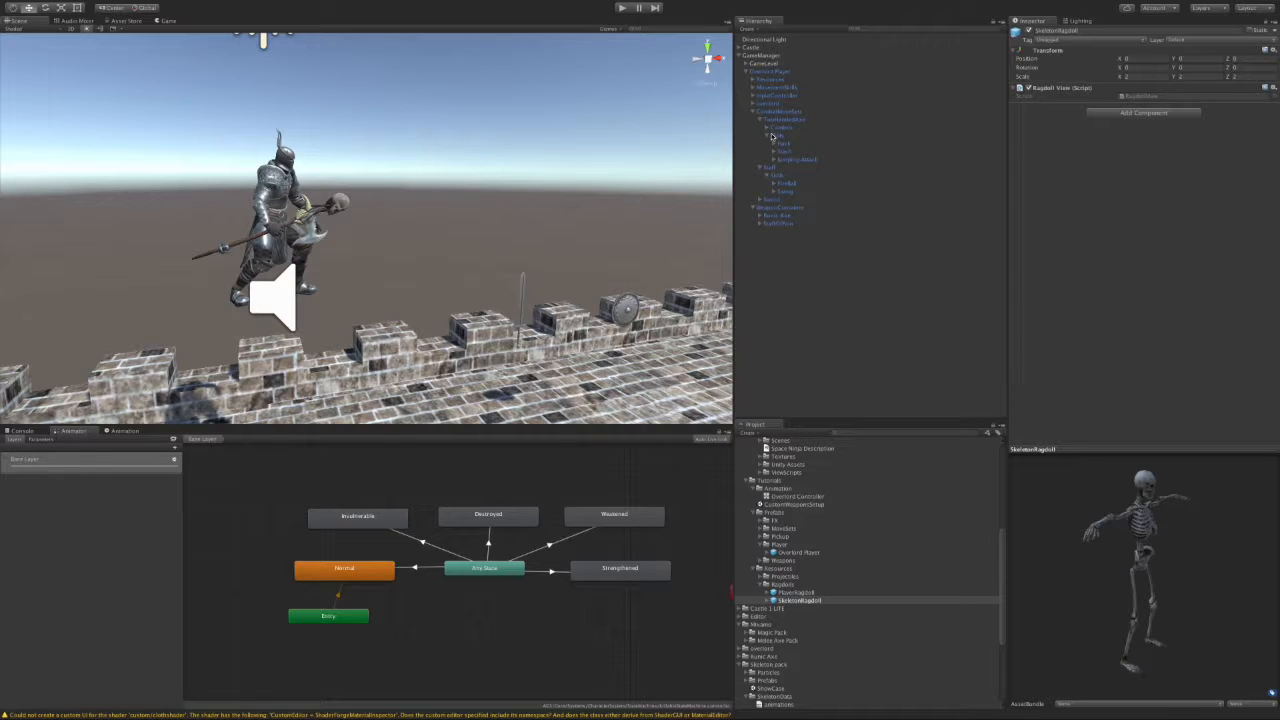
pyautogui.click(788, 144)
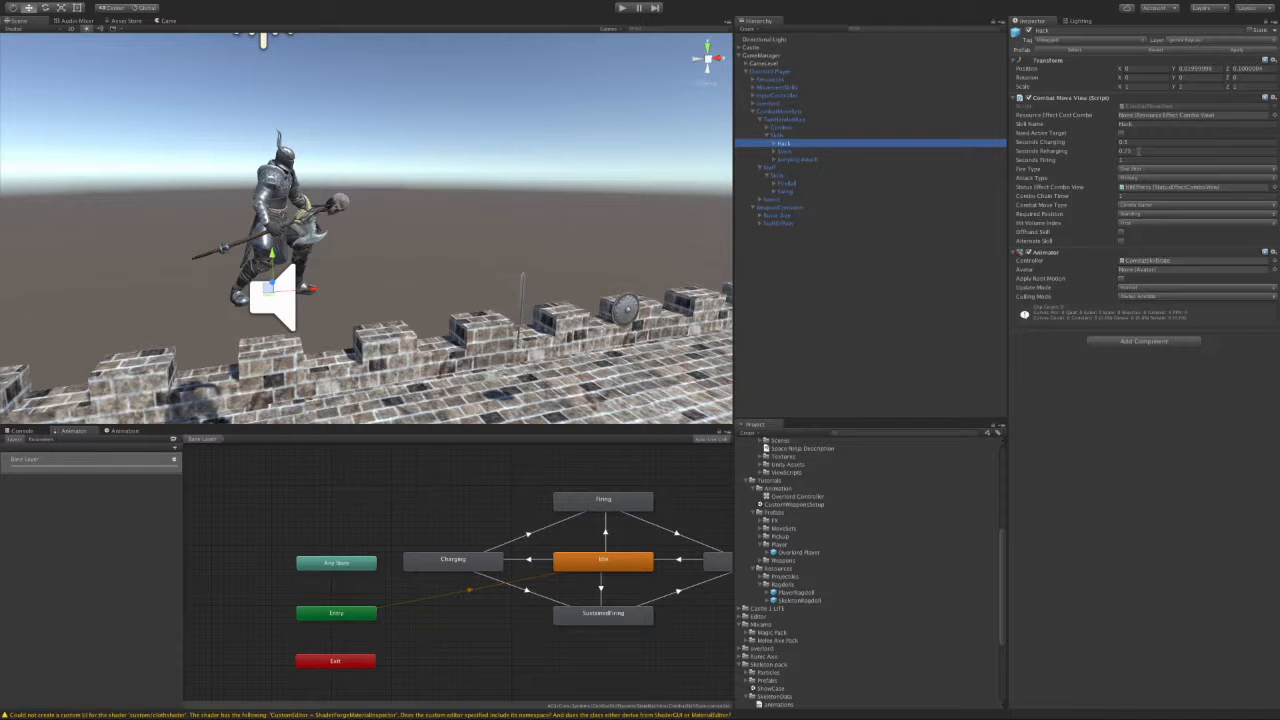
# Step: Collapse Skills and select the skeleton model in Skeleton pack/SkeletonData/Models to view its import settings
pyautogui.click(767, 136)
pyautogui.scroll(-5, 816, 607)
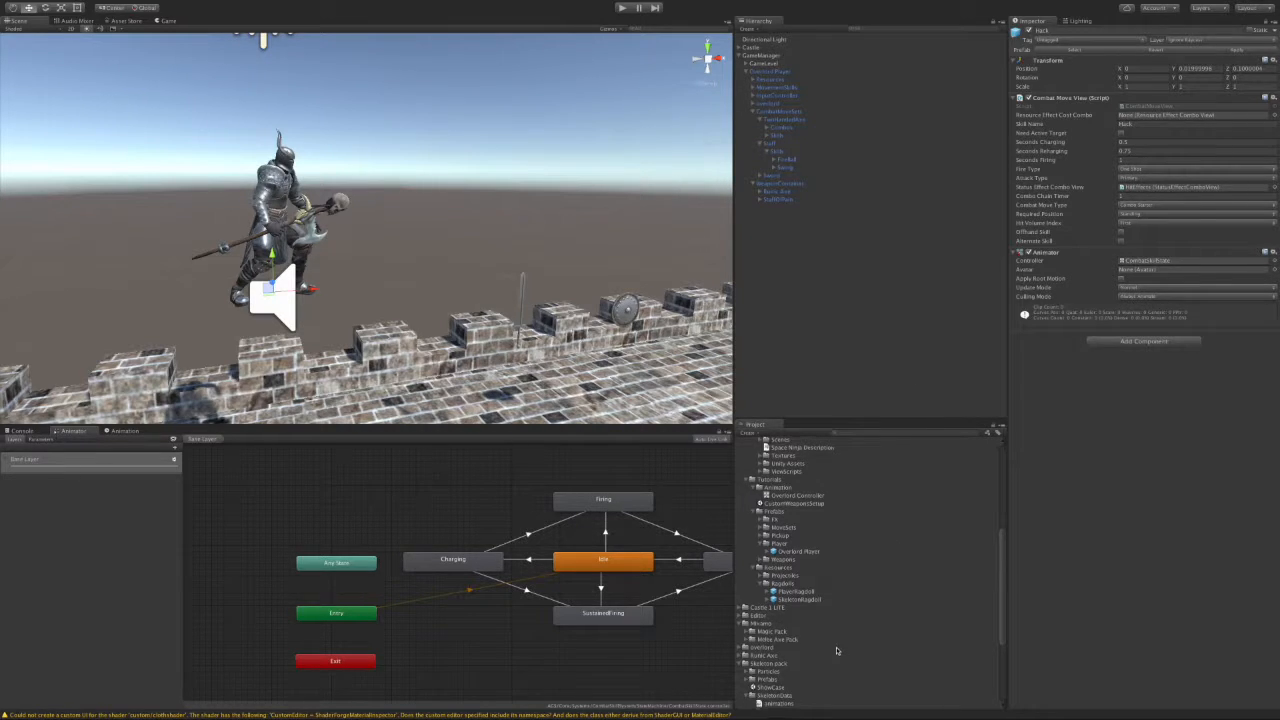
pyautogui.click(759, 594)
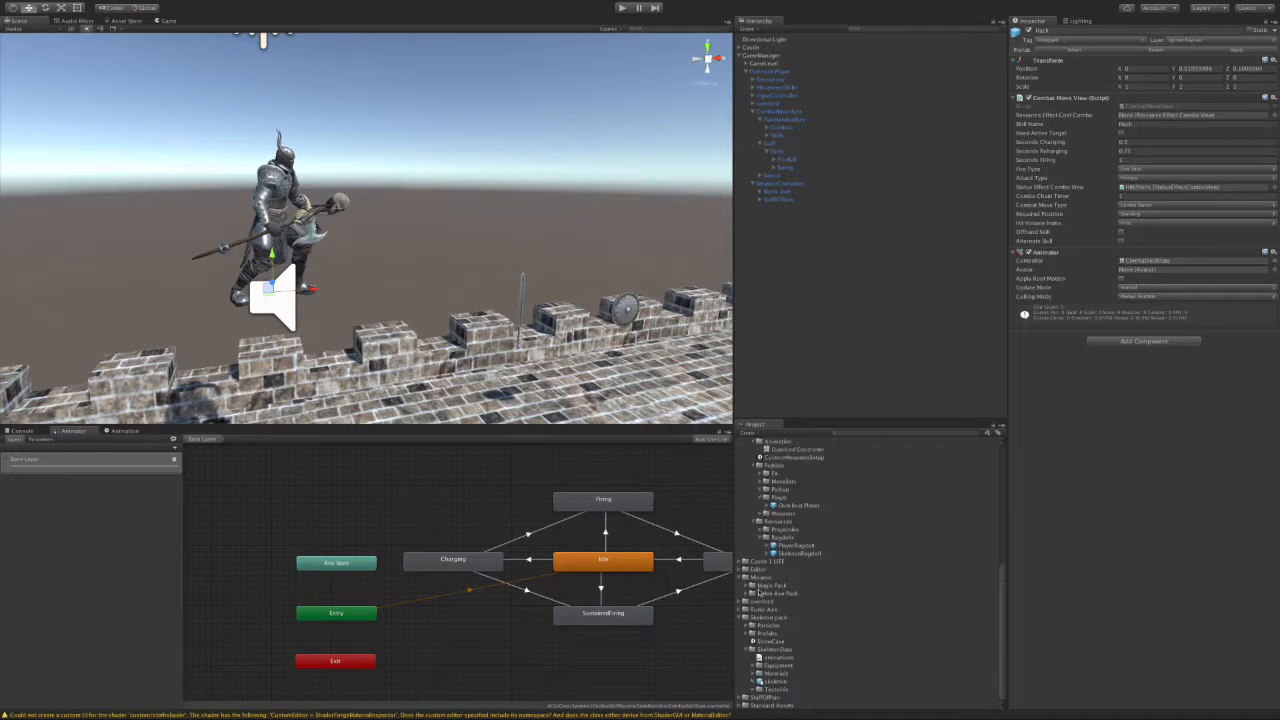
pyautogui.click(755, 682)
pyautogui.scroll(-3, 817, 680)
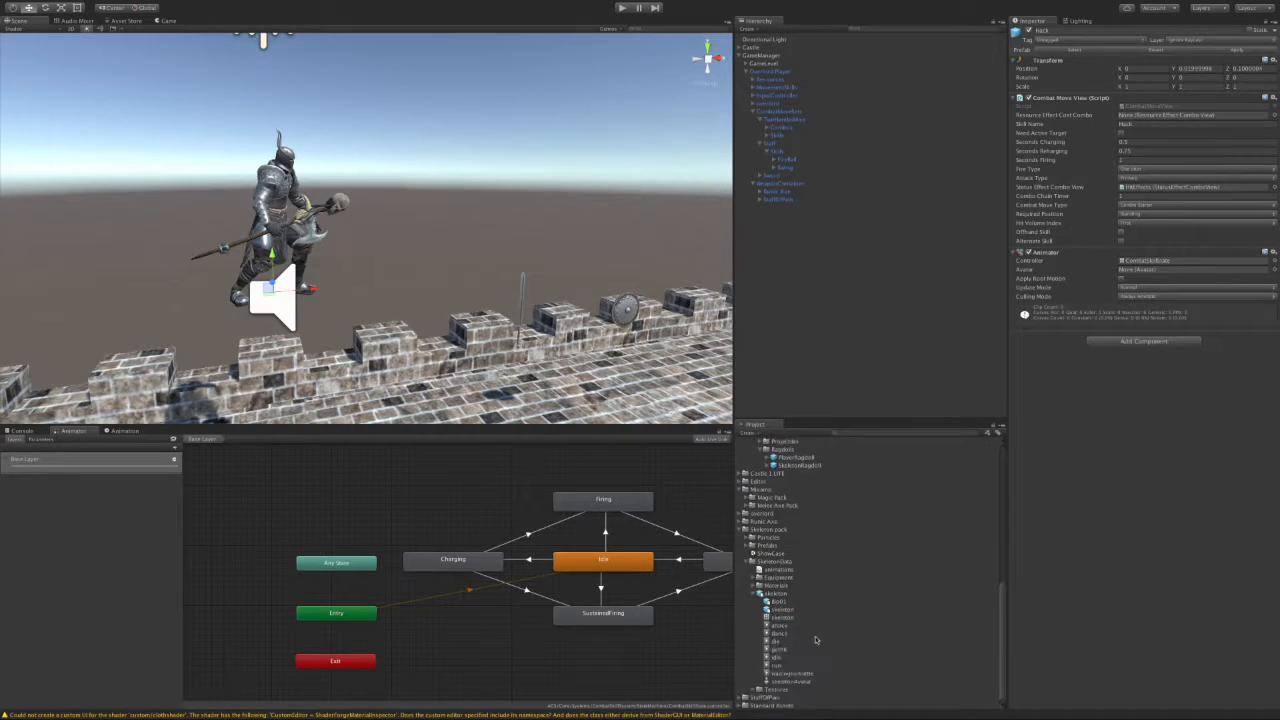
pyautogui.click(775, 594)
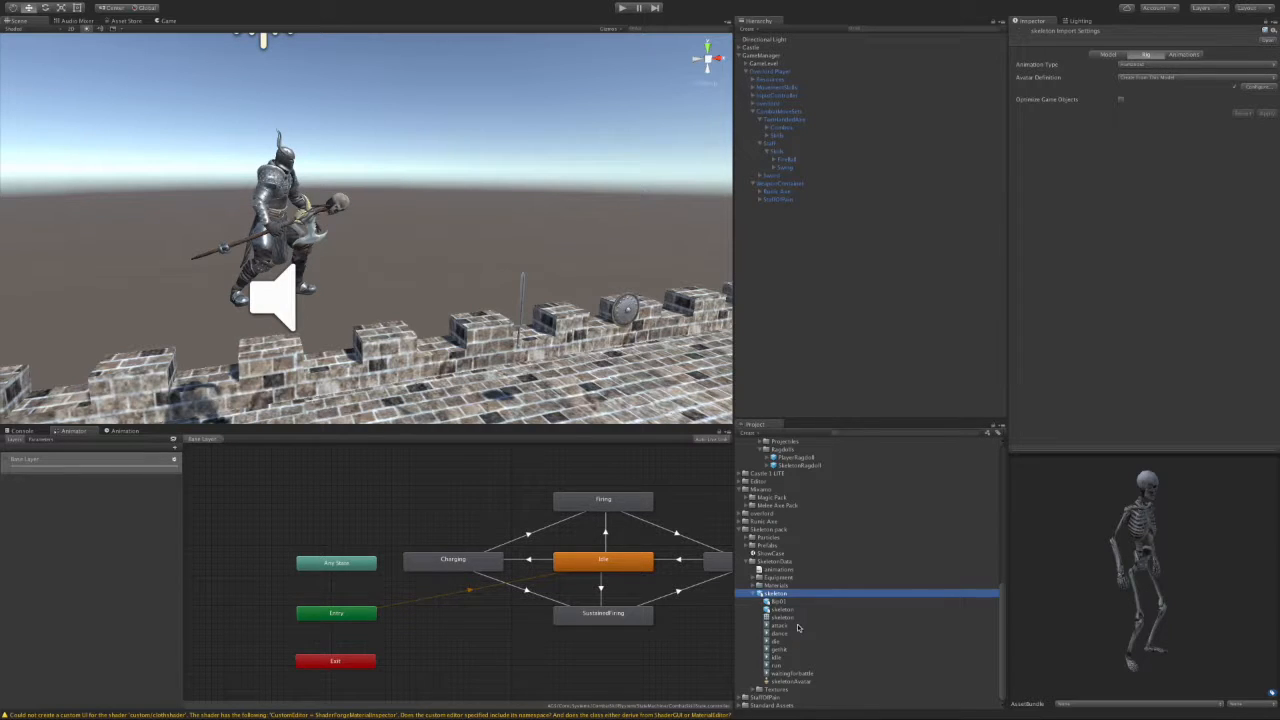
# Step: Review the skeleton model's Animations tab, then select the skeletonNormal prefab in Skeleton pack/Prefabs
pyautogui.click(1181, 55)
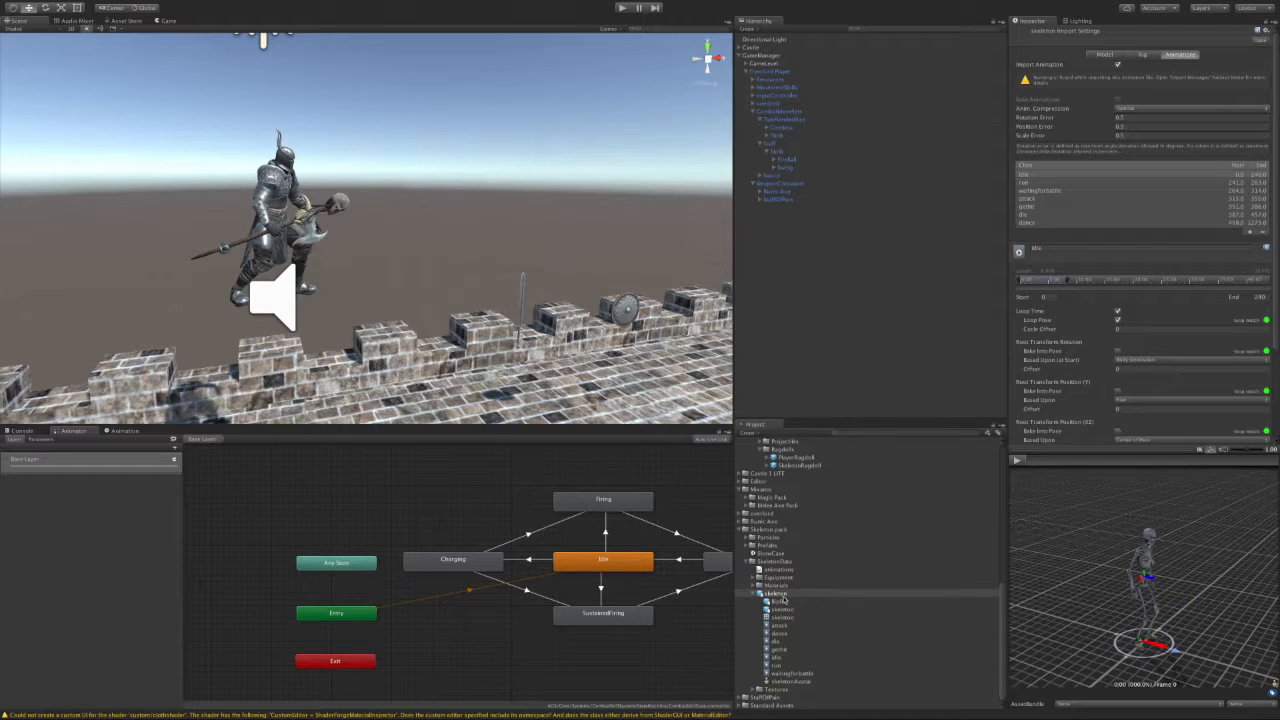
pyautogui.click(746, 546)
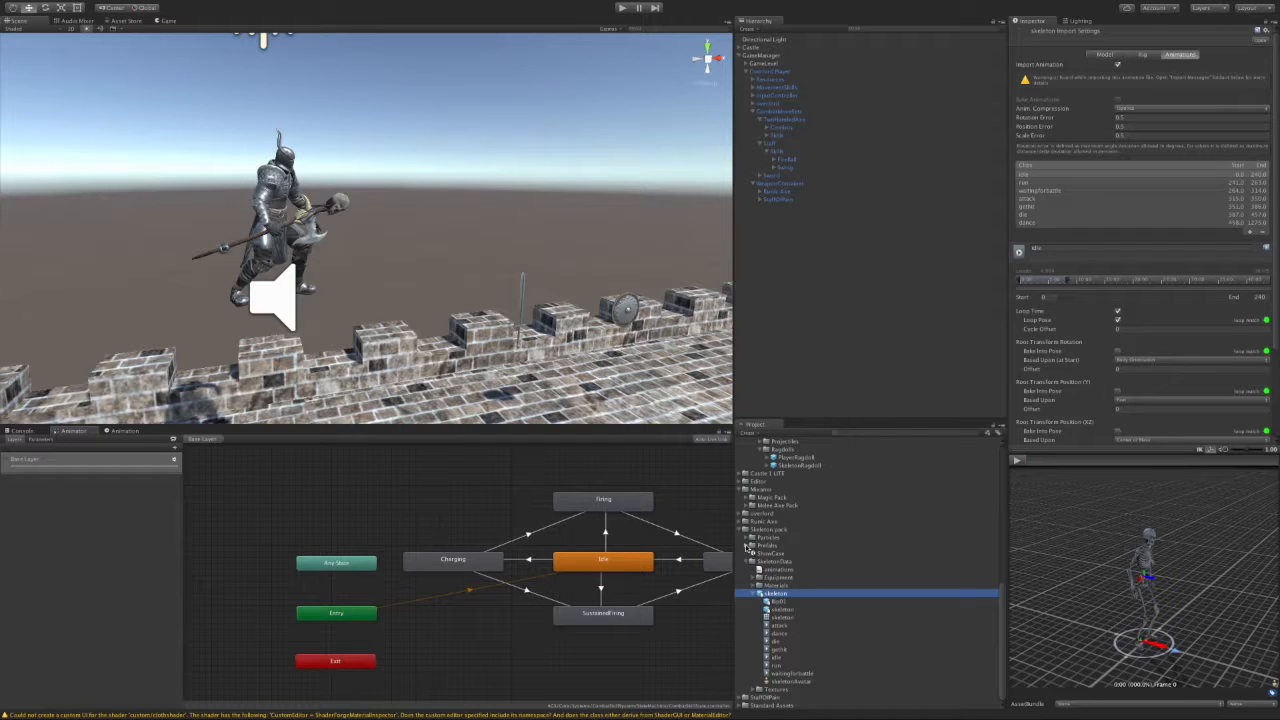
pyautogui.click(746, 546)
pyautogui.click(784, 578)
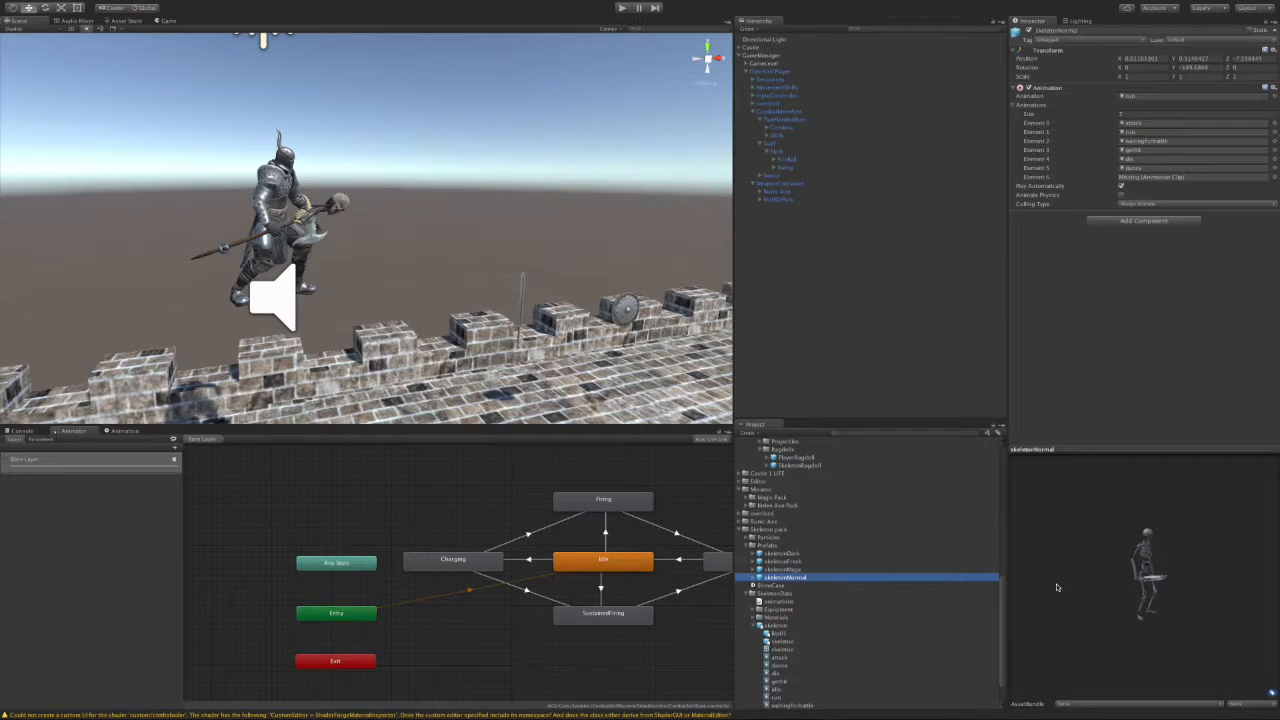
# Step: Compare skeletonDark with skeletonNormal, then drag skeletonNormal into the scene as a child of Enemies
pyautogui.press('Up')
pyautogui.press('Up')
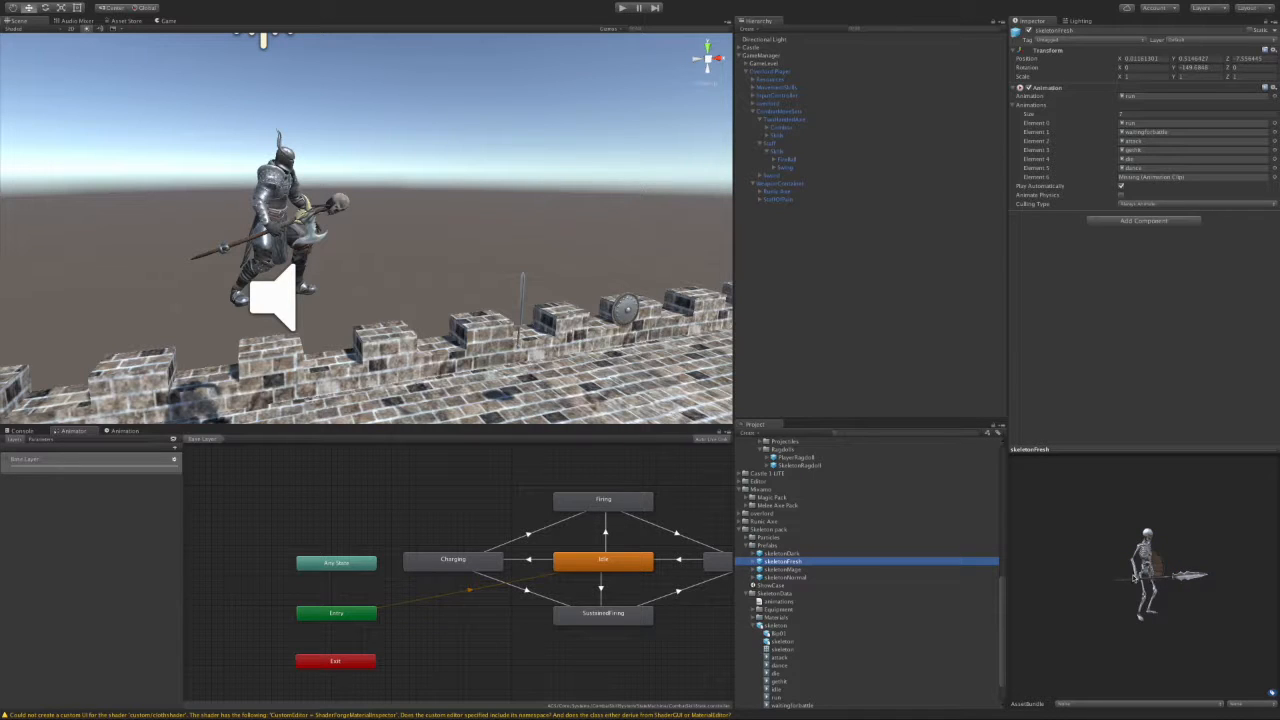
pyautogui.click(782, 553)
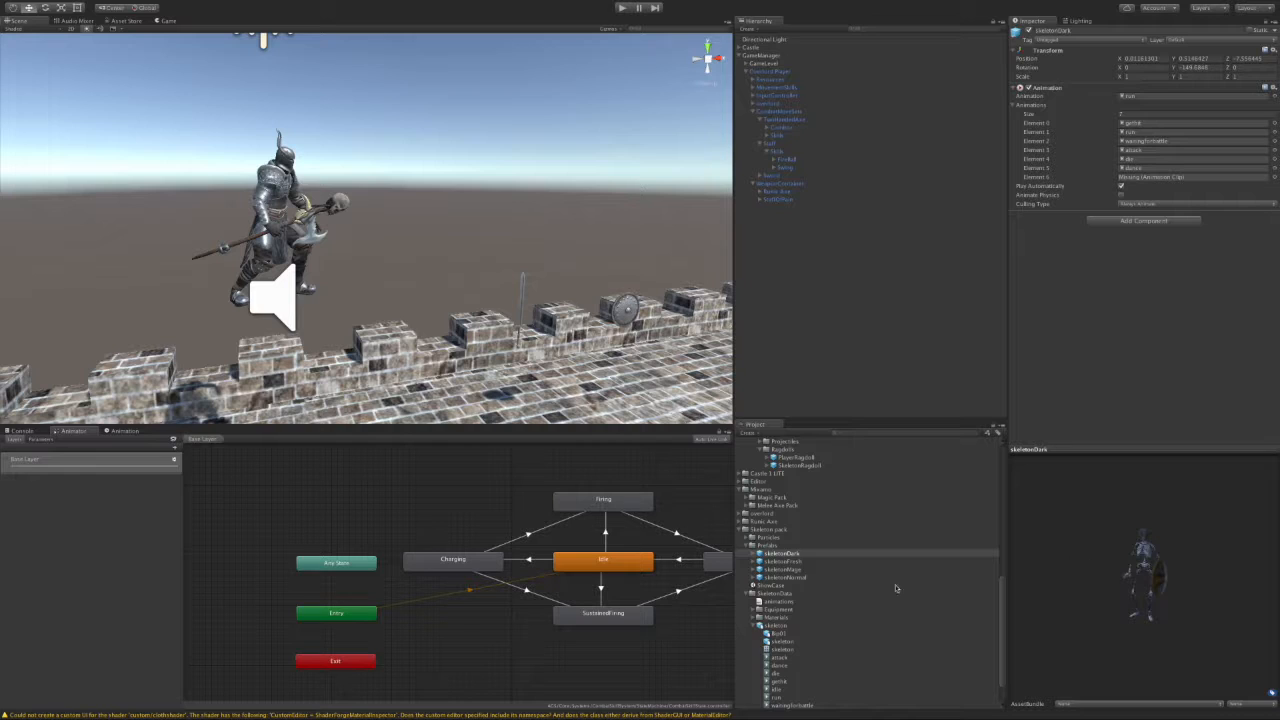
pyautogui.click(856, 578)
pyautogui.moveTo(1175, 592); pyautogui.dragTo(1096, 574)
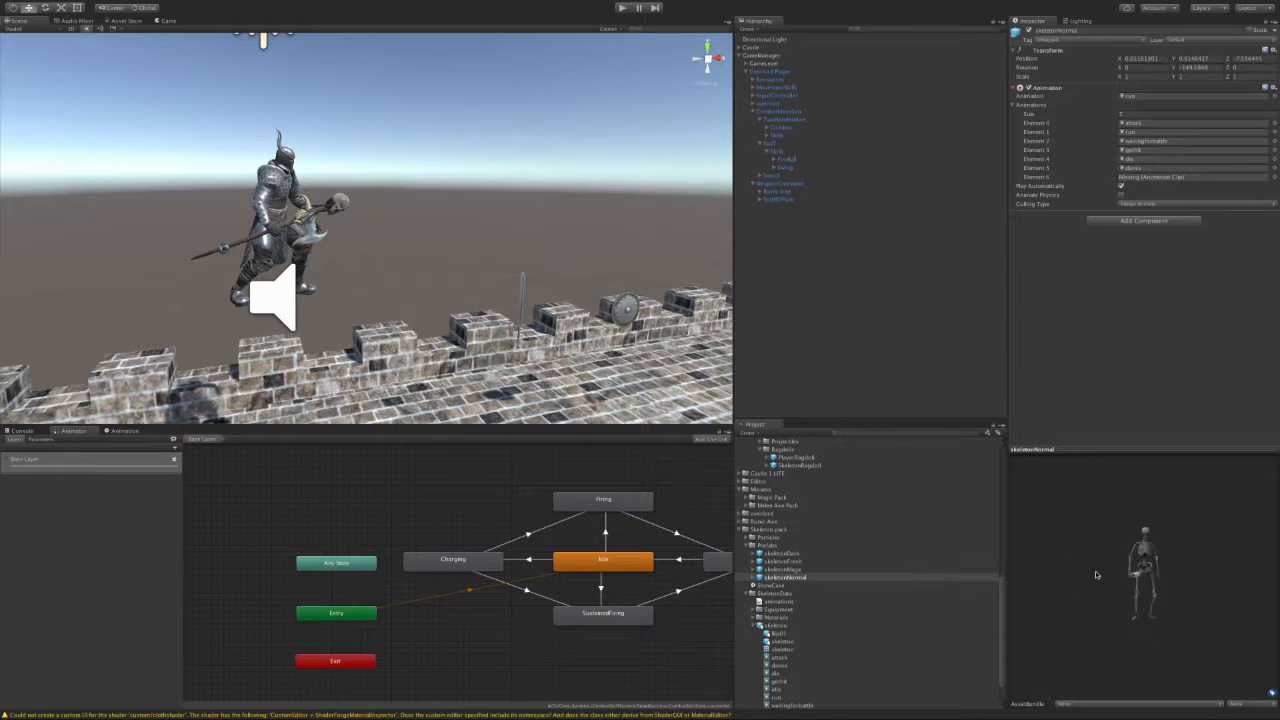
pyautogui.moveTo(781, 580); pyautogui.dragTo(774, 64)
pyautogui.moveTo(776, 112); pyautogui.dragTo(778, 74)
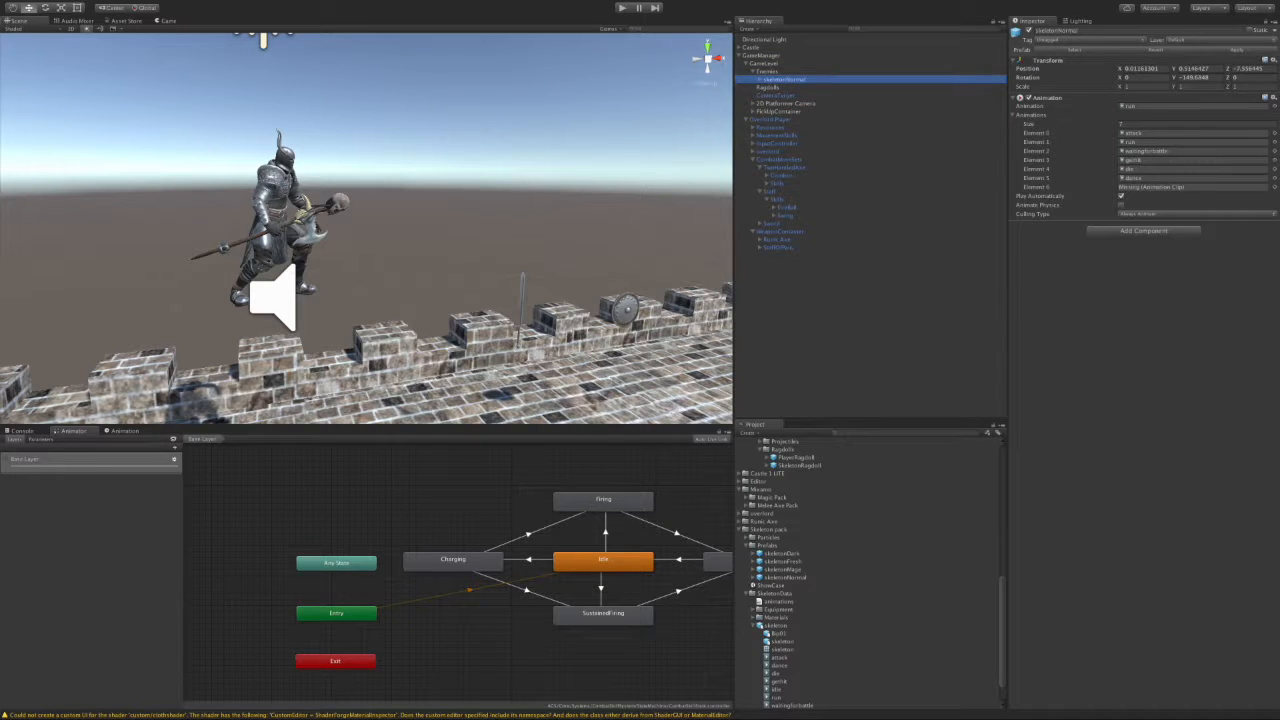
# Step: Reset the skeleton's position and rotation to zero and drag the Overlord Player knight left on X
pyautogui.click(1277, 62)
pyautogui.click(1242, 132)
pyautogui.click(1273, 61)
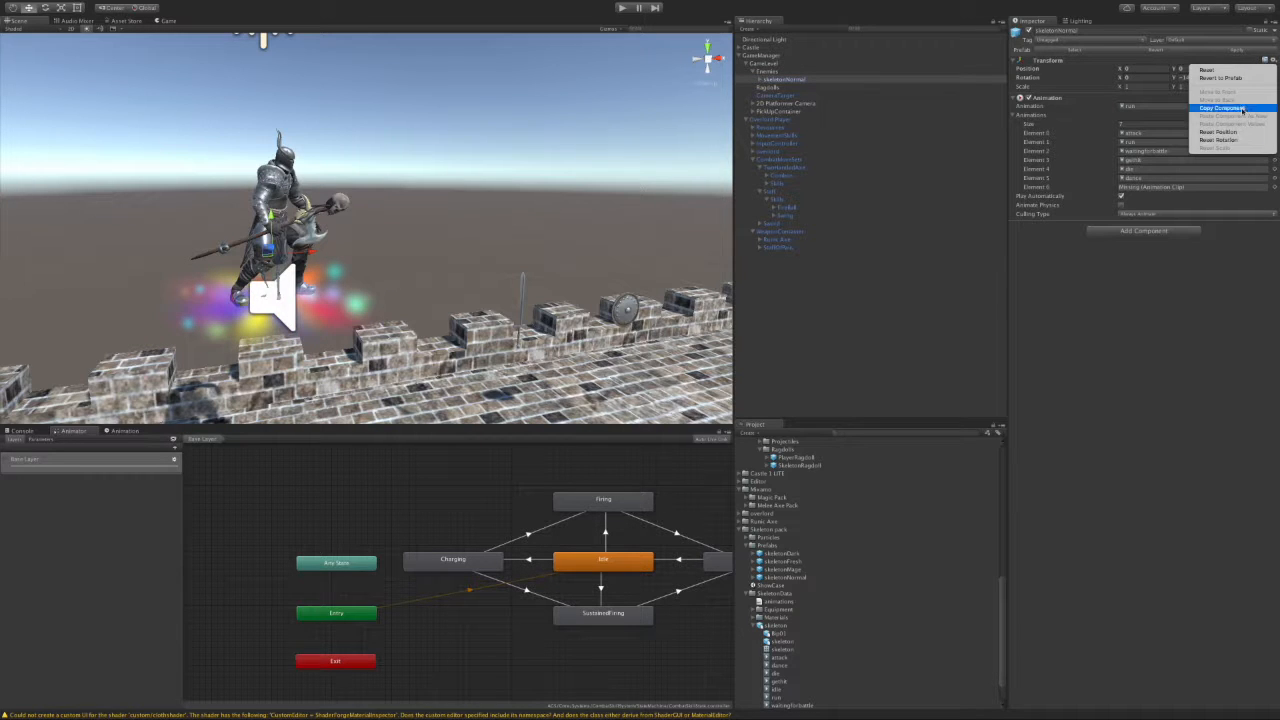
pyautogui.click(1236, 140)
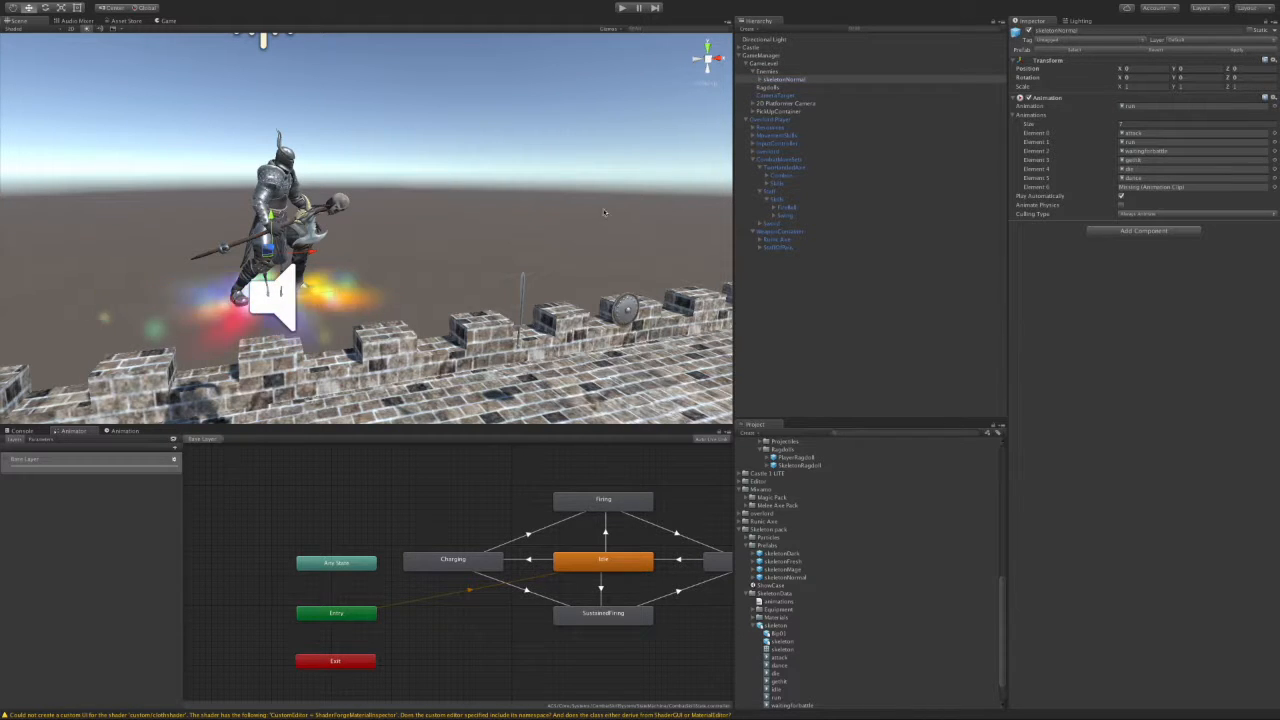
pyautogui.click(772, 120)
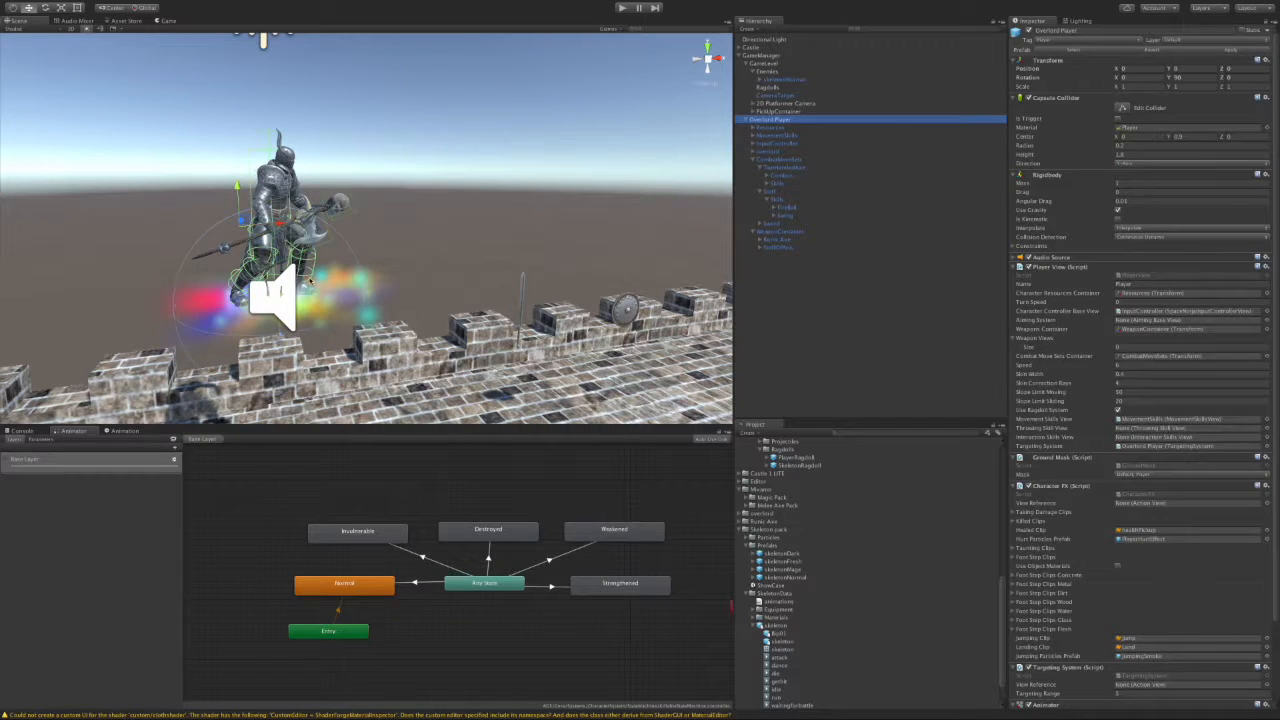
pyautogui.moveTo(281, 226); pyautogui.dragTo(141, 233)
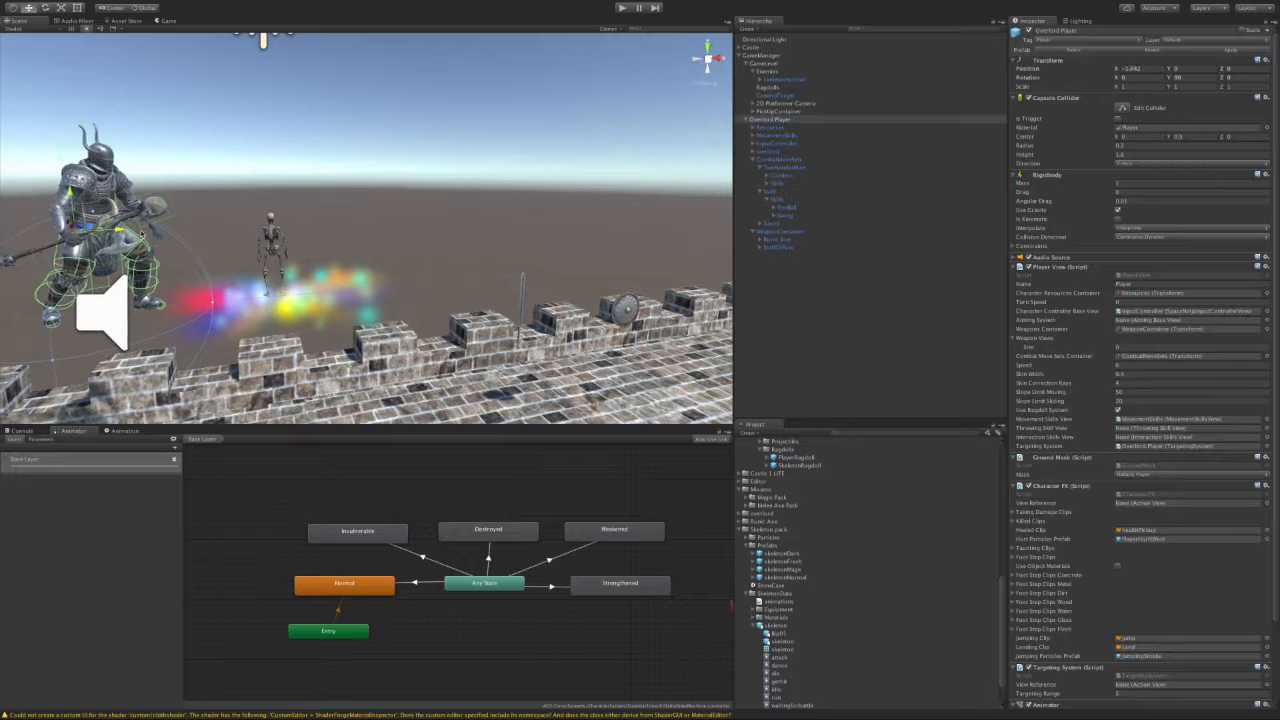
# Step: Set the skeleton's scale to 2, 2, 2
pyautogui.click(786, 80)
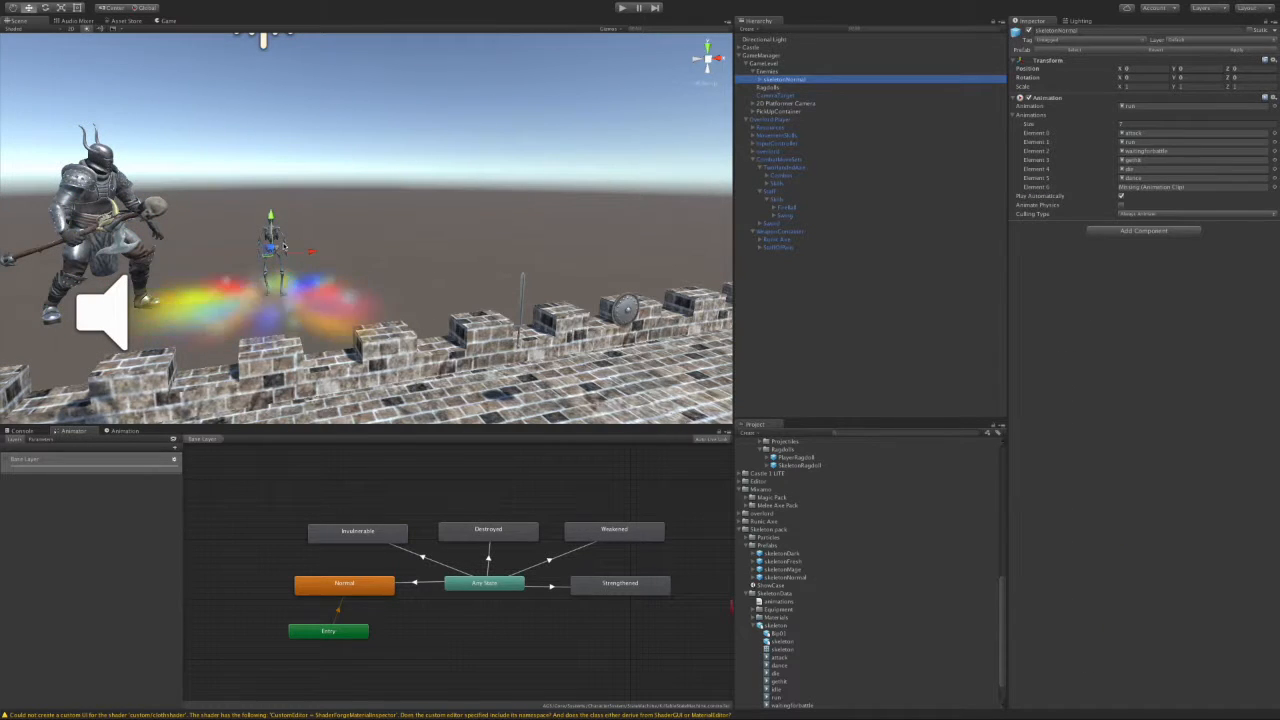
pyautogui.click(1147, 87)
pyautogui.write('2')
pyautogui.click(1194, 88)
pyautogui.write('2')
pyautogui.press('Tab')
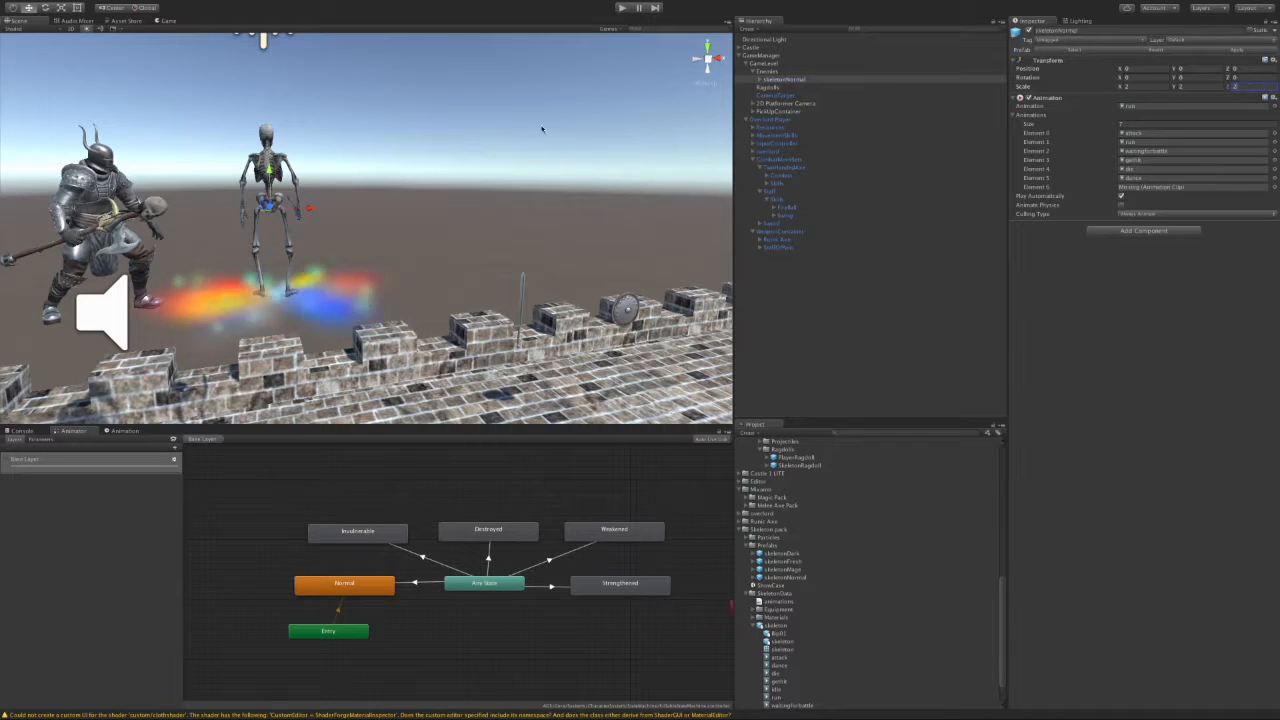
pyautogui.scroll(2, 360, 329)
pyautogui.moveTo(360, 329); pyautogui.dragTo(412, 317, button='middle')
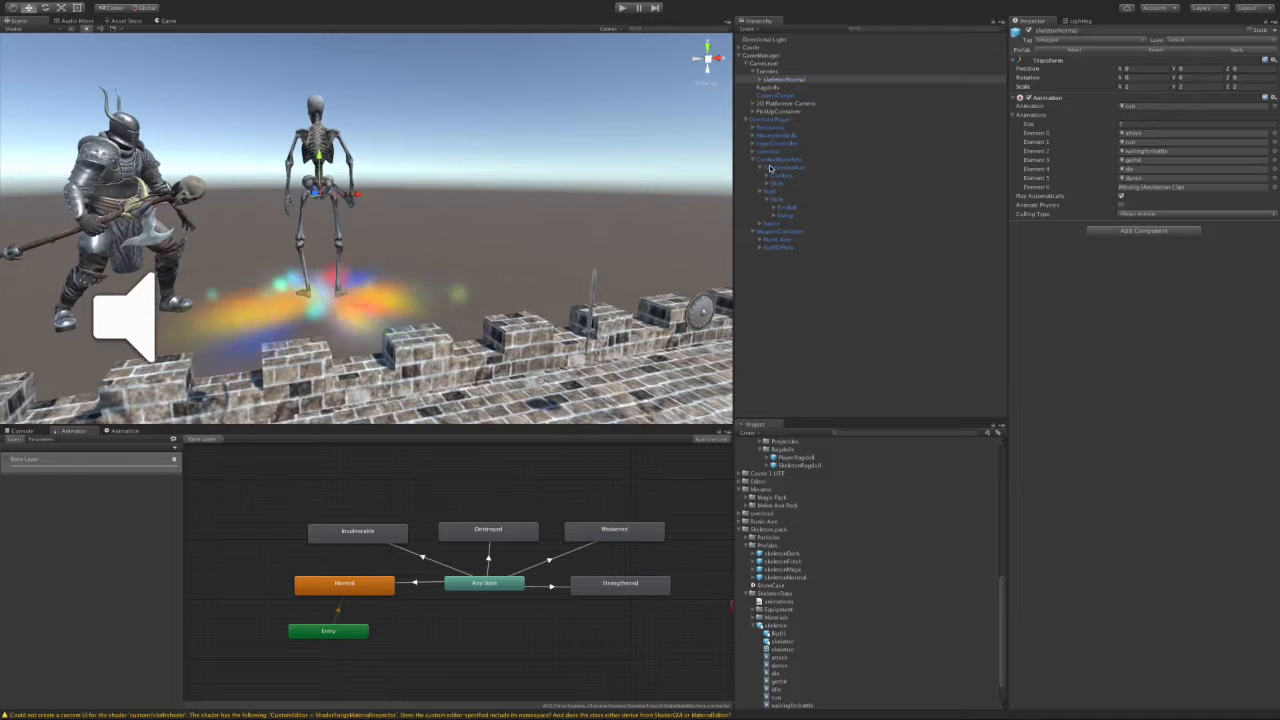
# Step: Delete the magicParticle child from skeletonNormal, confirming the prefab break with Continue
pyautogui.click(766, 80)
pyautogui.click(768, 87)
pyautogui.click(790, 104)
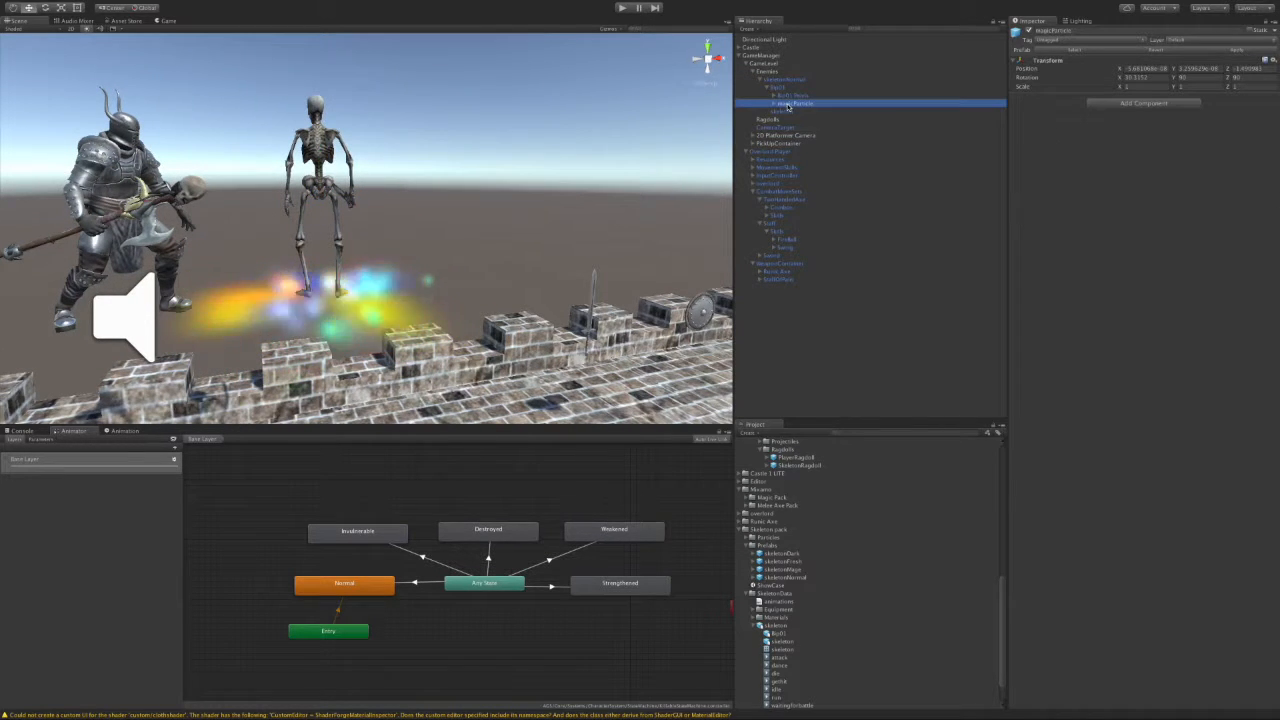
pyautogui.rightClick(792, 106)
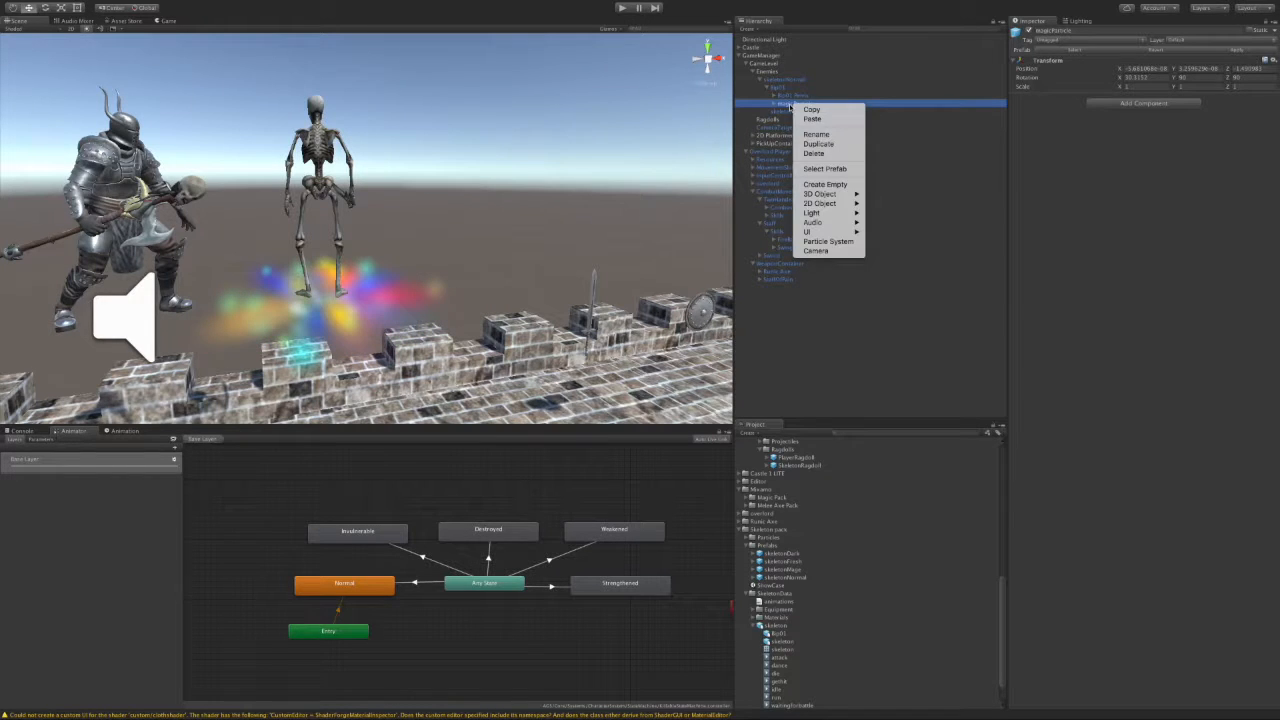
pyautogui.click(815, 153)
pyautogui.click(703, 212)
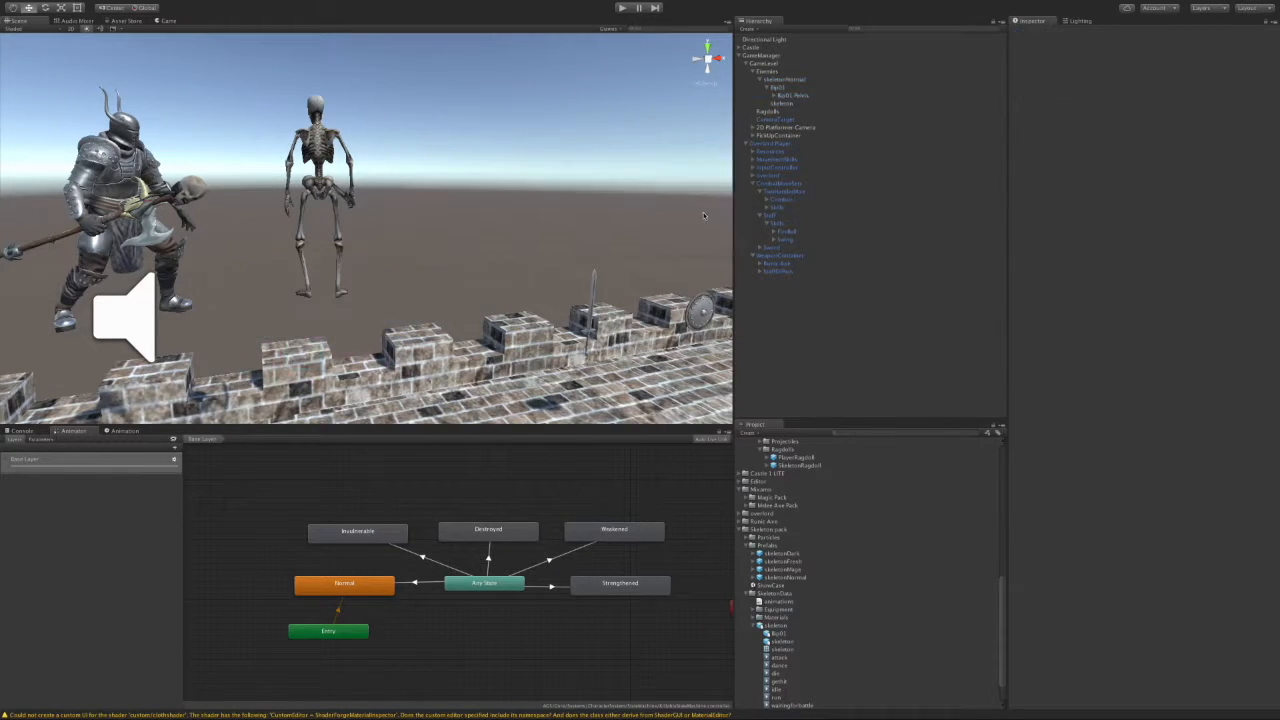
# Step: Rename skeletonNormal to Skeleton, then select the Enemies group
pyautogui.click(792, 79)
pyautogui.press('F2')
pyautogui.write('Sk')
pyautogui.press('Return')
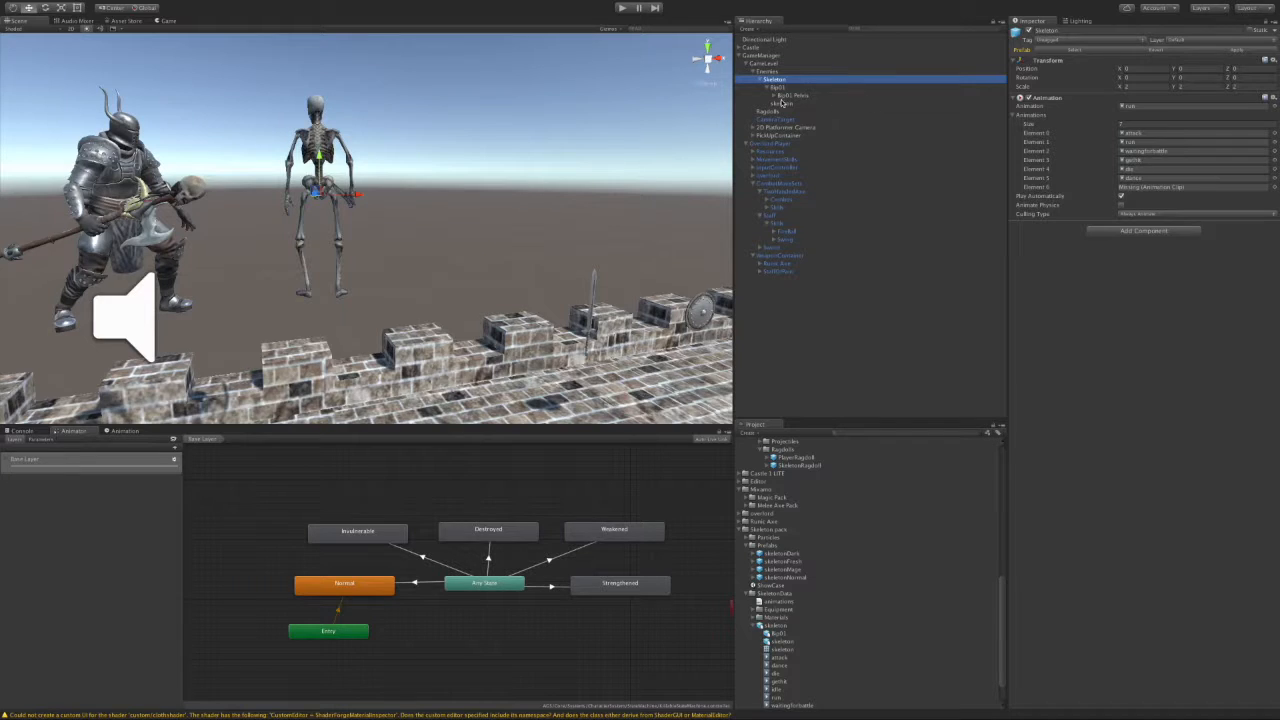
pyautogui.click(783, 104)
pyautogui.click(768, 72)
pyautogui.scroll(1, 866, 497)
pyautogui.scroll(5, 866, 497)
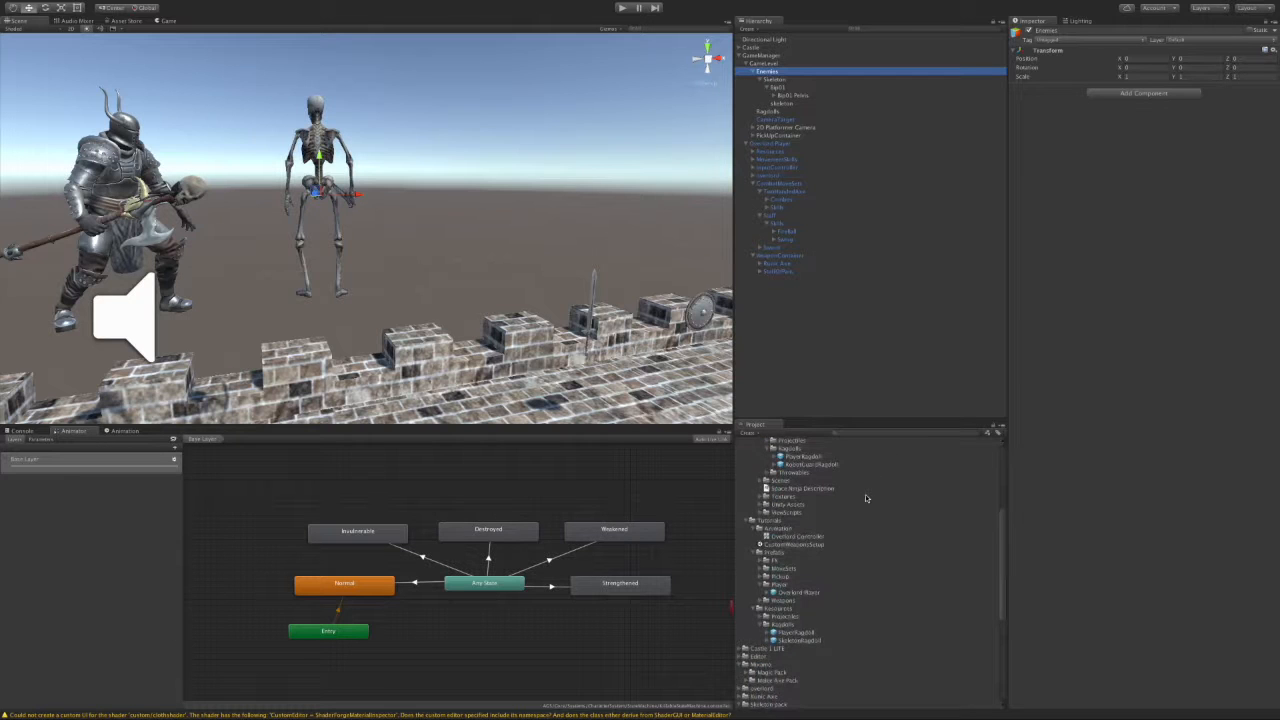
# Step: Drag the Robot Guard prefab from Resources/Enemies onto the Enemies group in the Hierarchy
pyautogui.scroll(1, 866, 498)
pyautogui.scroll(3, 867, 498)
pyautogui.scroll(-1, 873, 504)
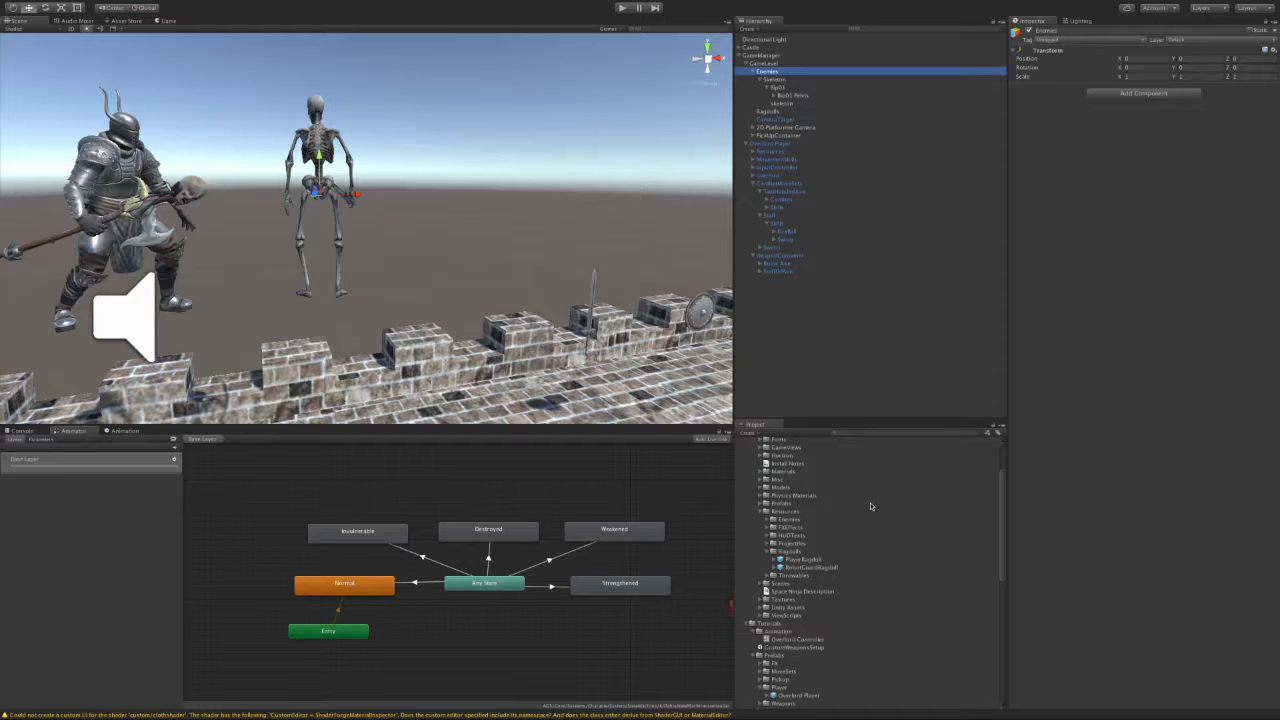
pyautogui.click(760, 503)
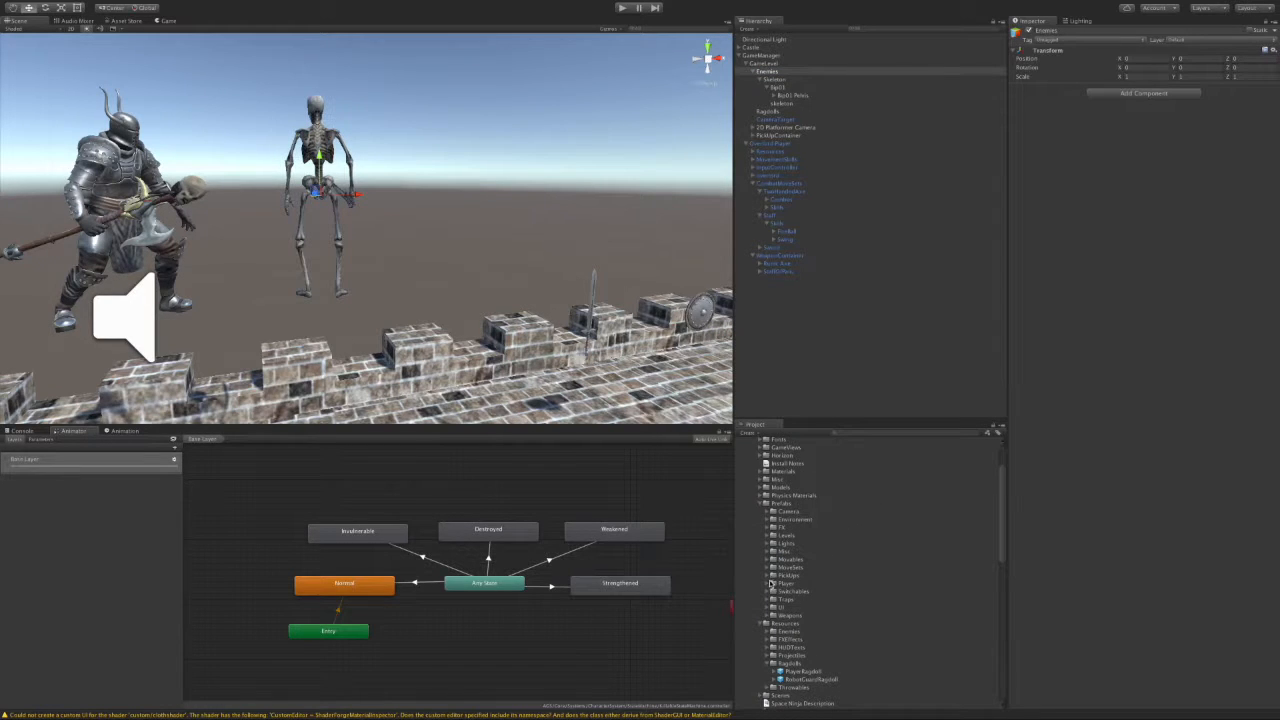
pyautogui.click(762, 503)
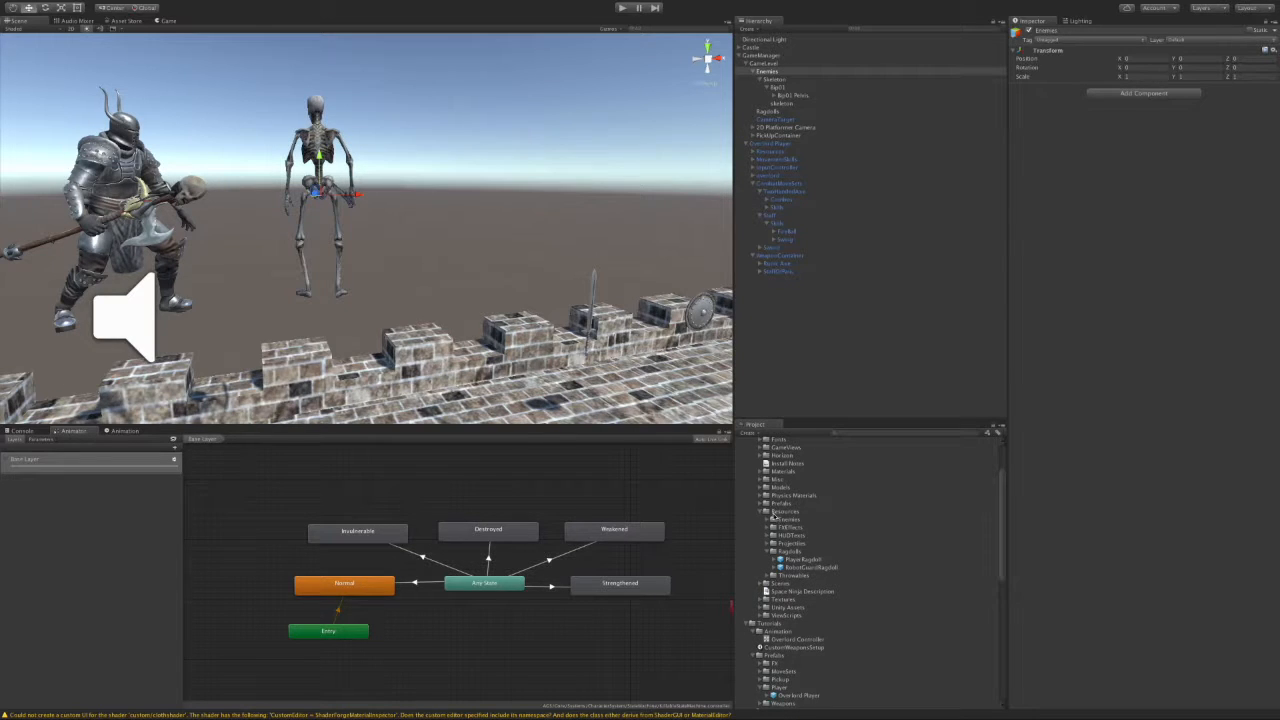
pyautogui.click(770, 519)
pyautogui.click(797, 528)
pyautogui.moveTo(797, 528); pyautogui.dragTo(776, 77)
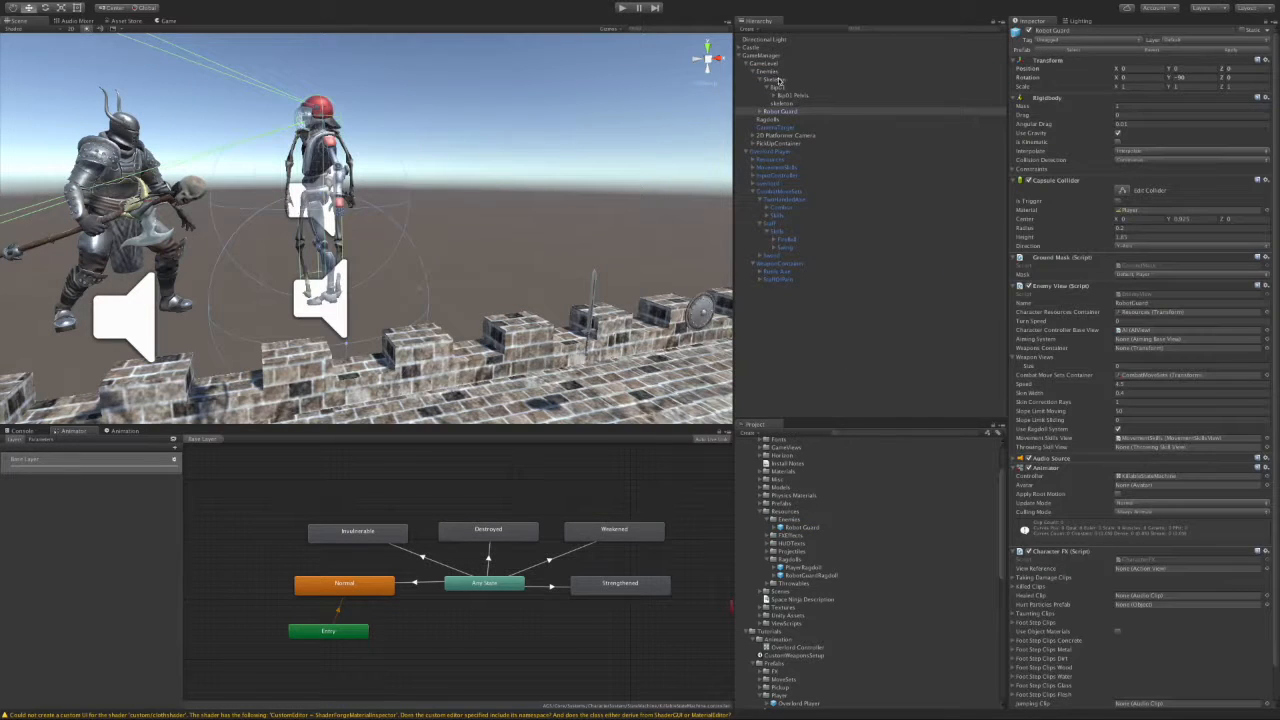
# Step: Frame the placed Robot Guard in the scene view and select it in the Hierarchy
pyautogui.scroll(8, 512, 281)
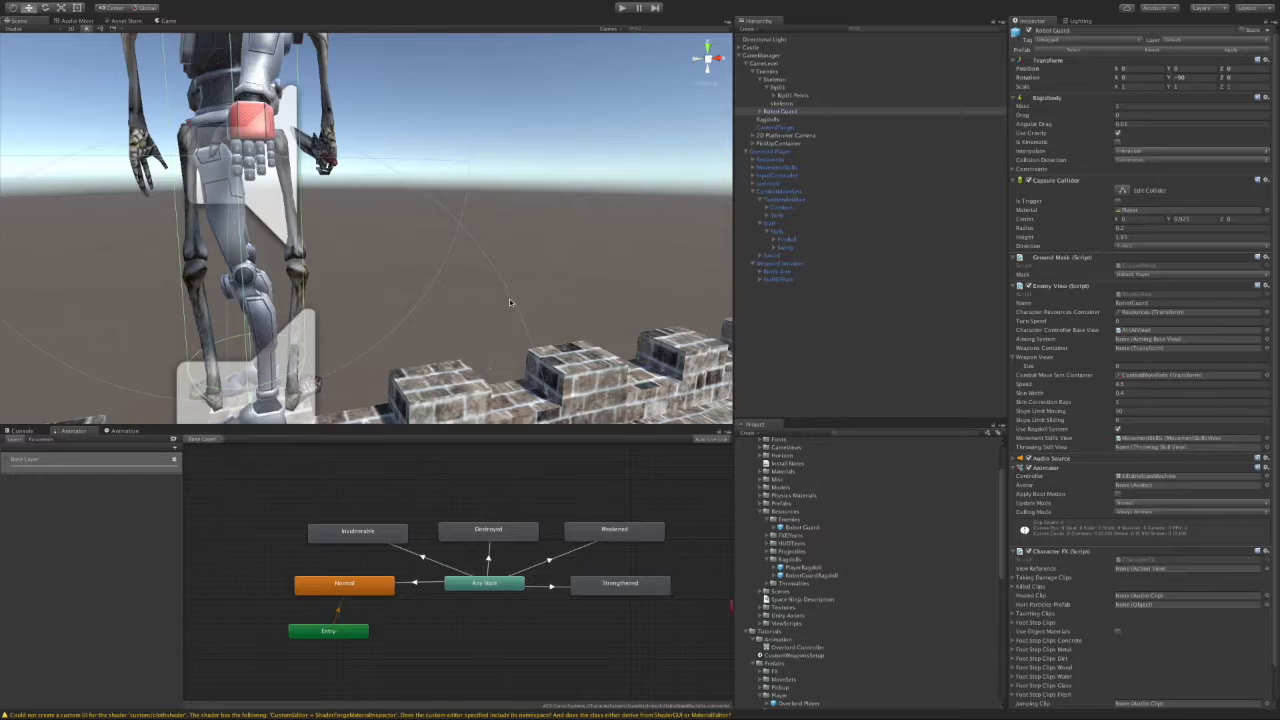
pyautogui.scroll(-12, 512, 302)
pyautogui.moveTo(512, 304); pyautogui.dragTo(556, 299, button='middle')
pyautogui.scroll(3, 556, 299)
pyautogui.scroll(2, 556, 299)
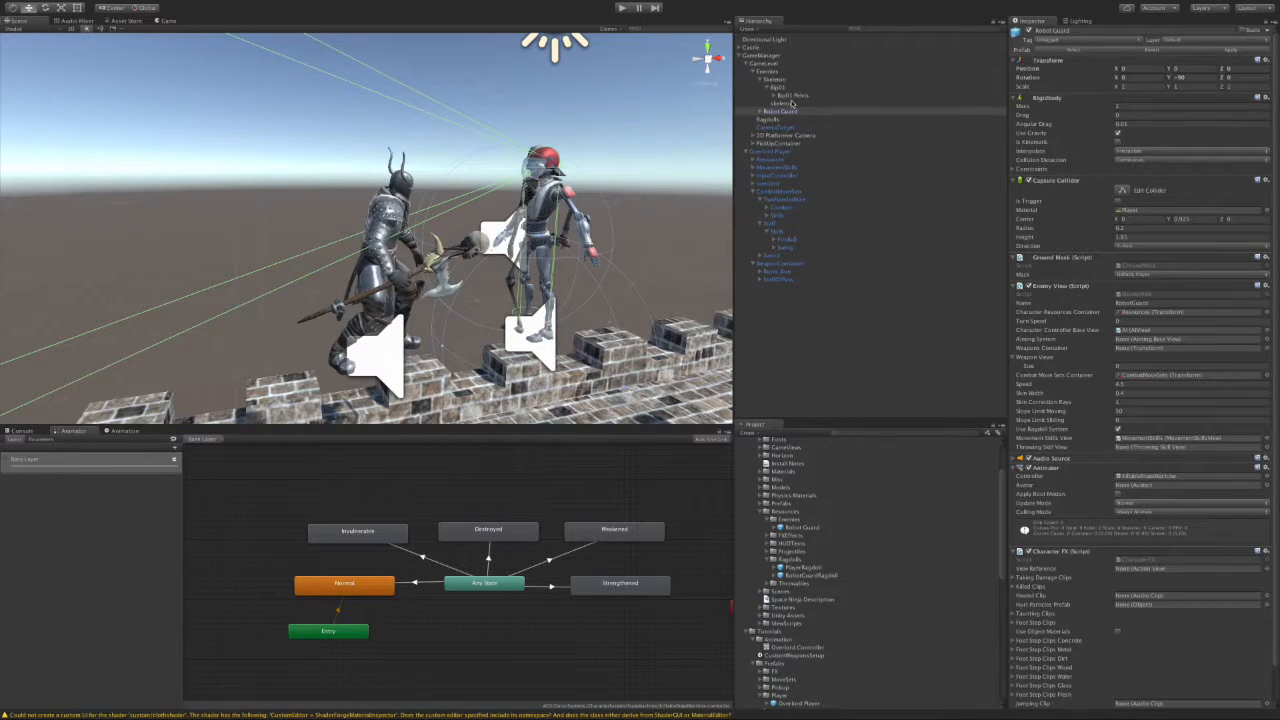
pyautogui.click(762, 111)
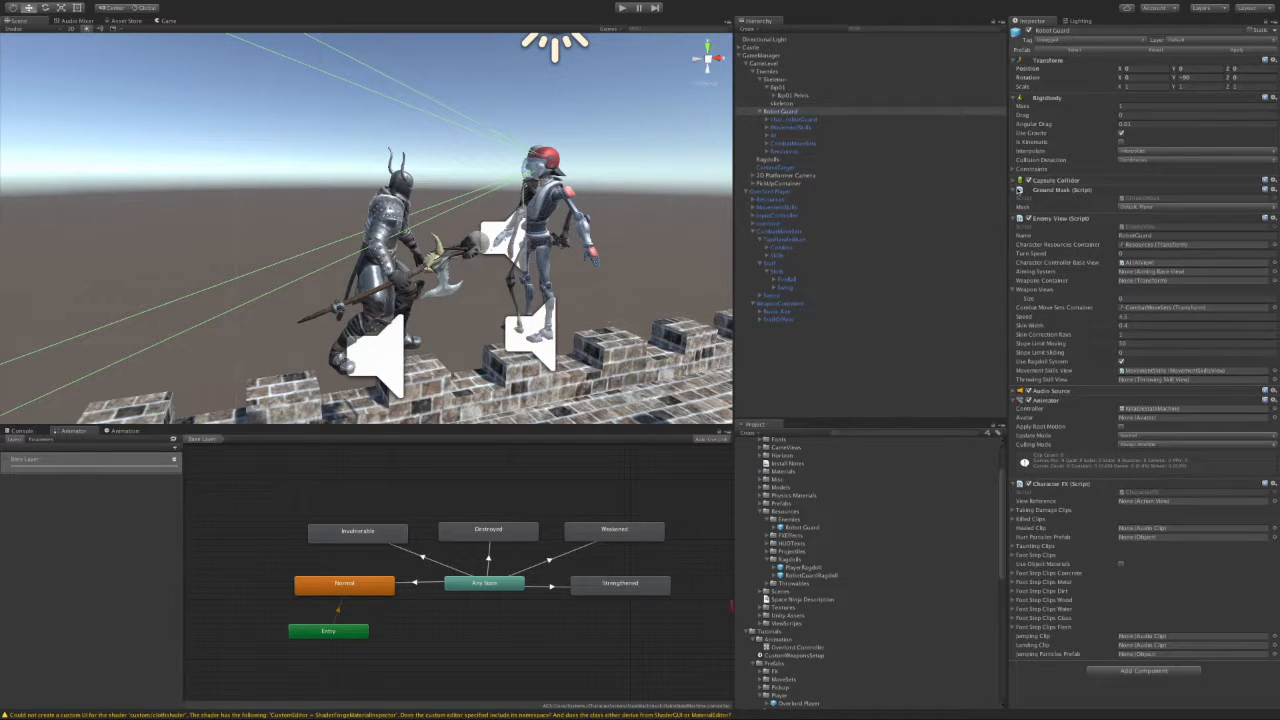
# Step: Collapse the Robot Guard's Ground Mask, Enemy View and Animator components to their headers
pyautogui.click(1017, 190)
pyautogui.click(1017, 199)
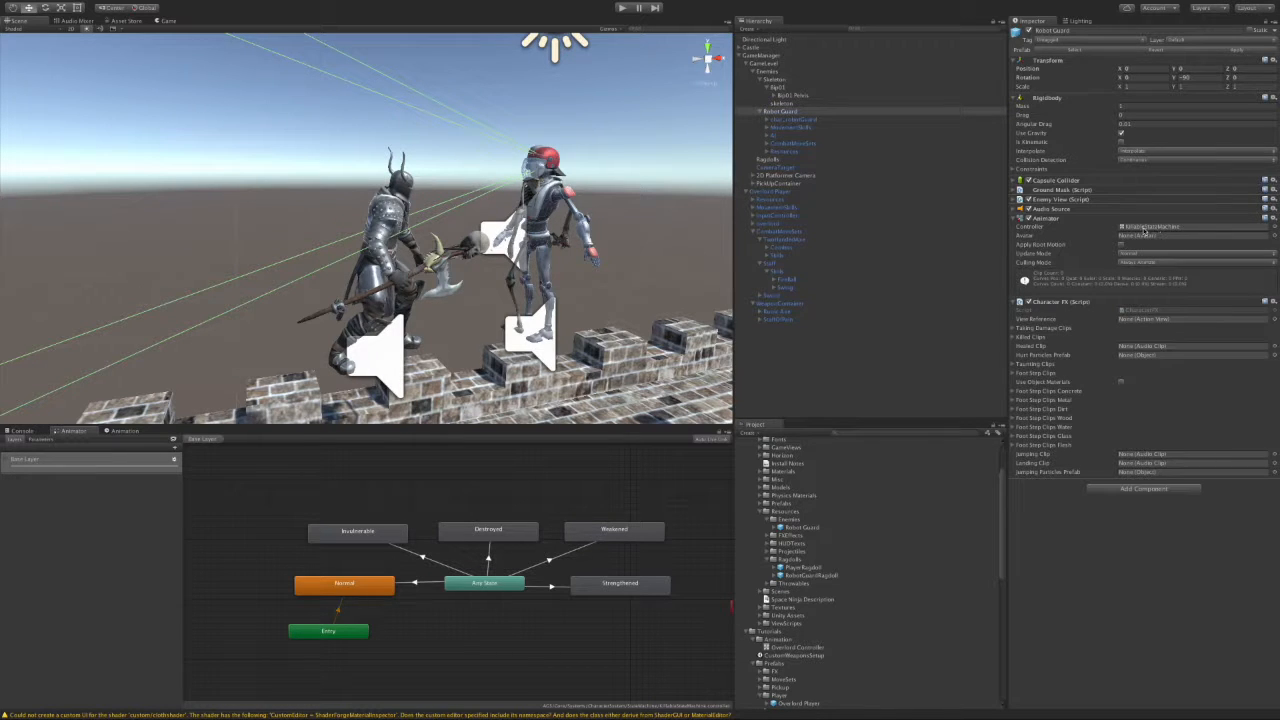
pyautogui.click(1018, 218)
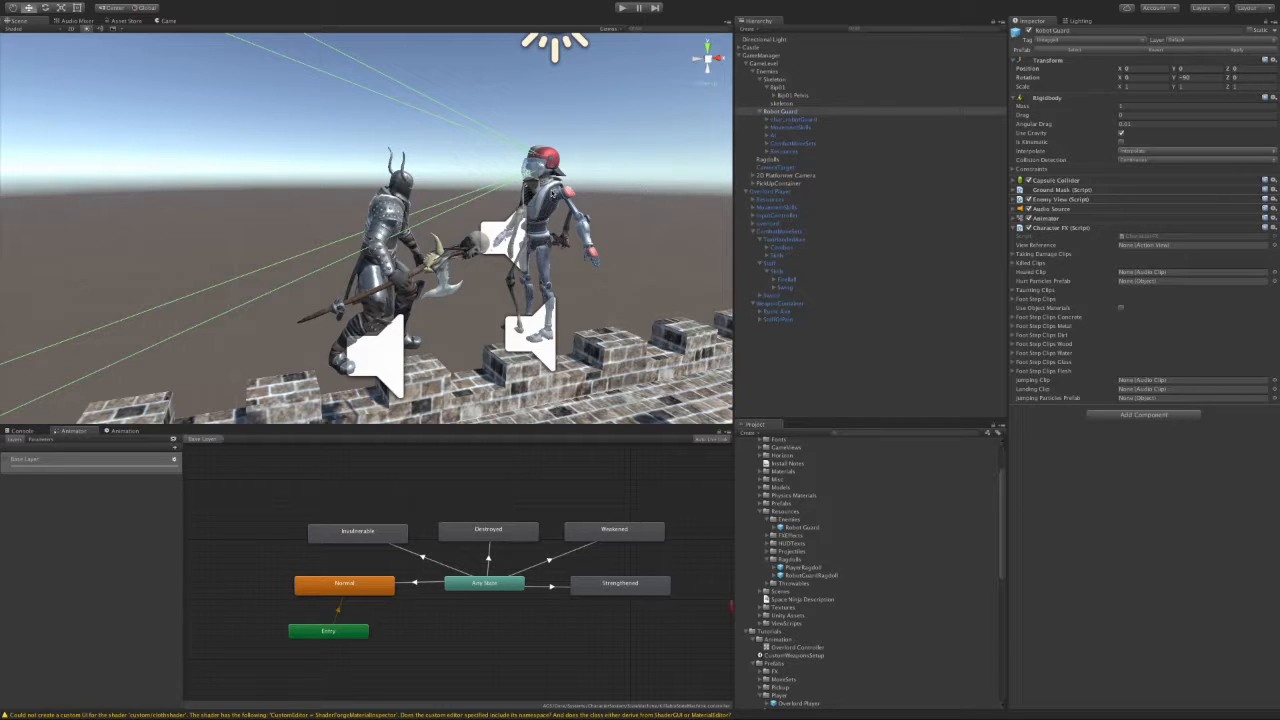
pyautogui.click(795, 111)
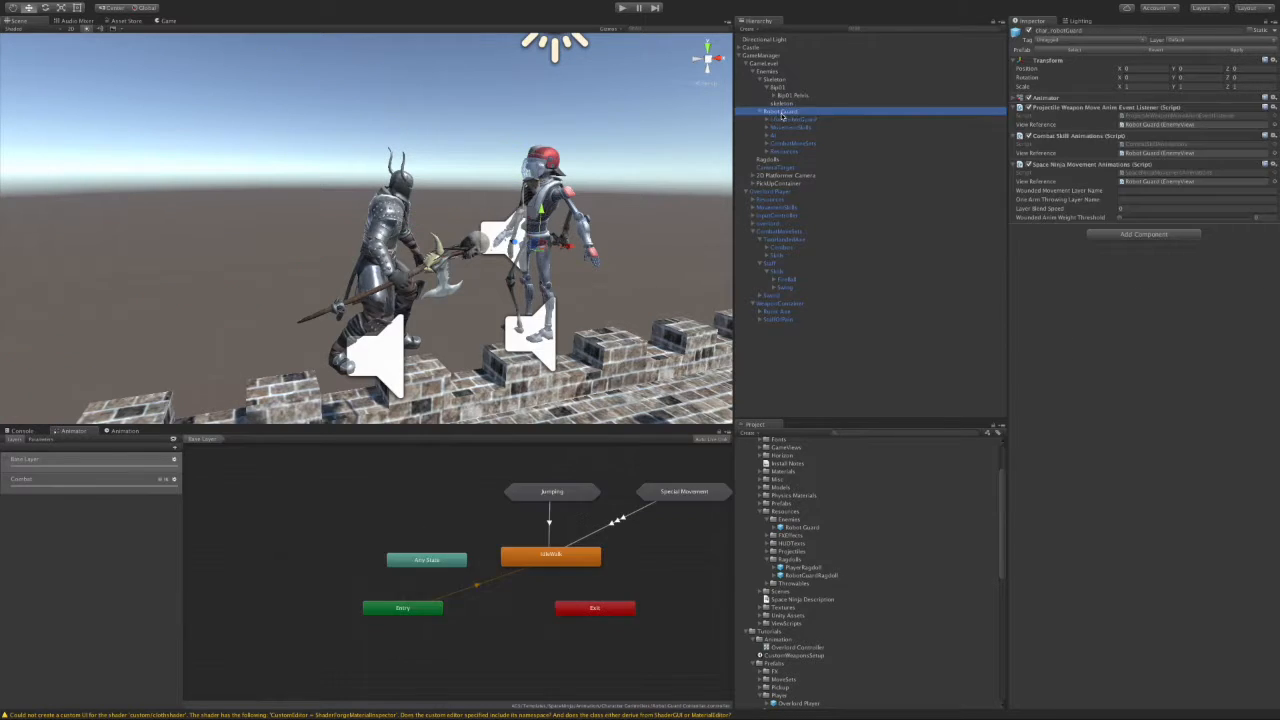
pyautogui.click(147, 5)
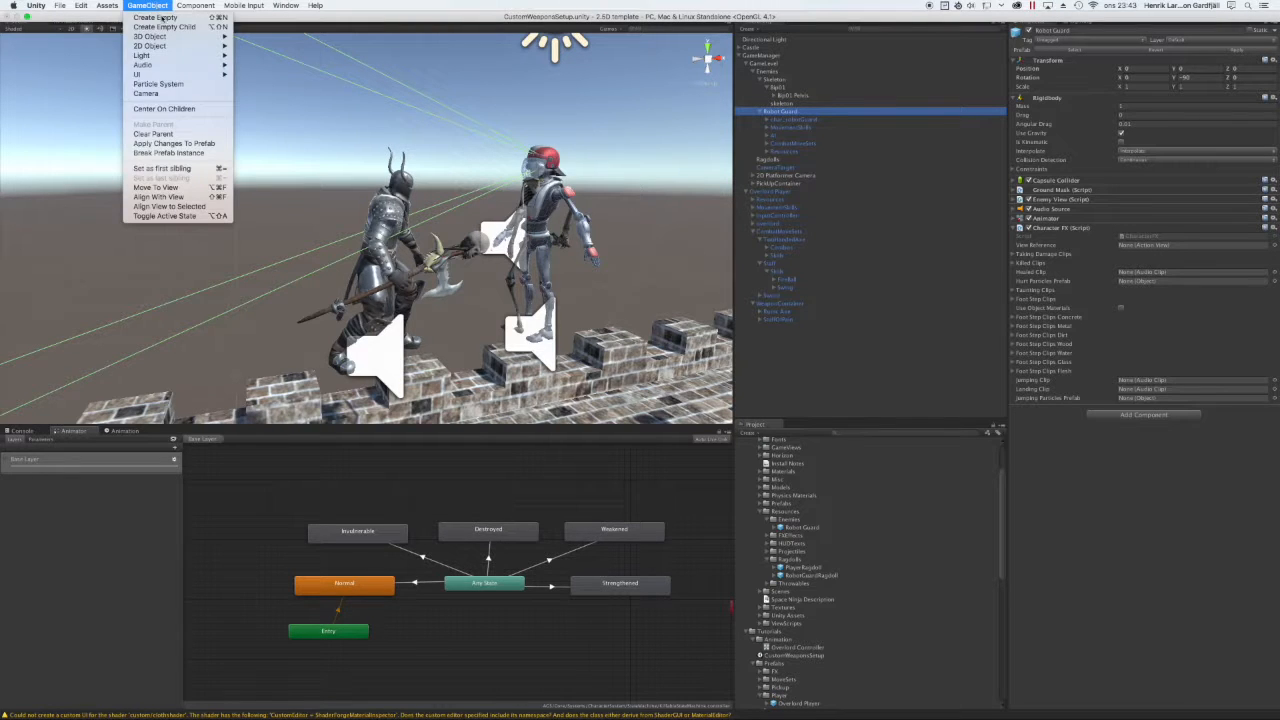
# Step: Break the Robot Guard's prefab instance and rename it to Skeleton
pyautogui.click(190, 153)
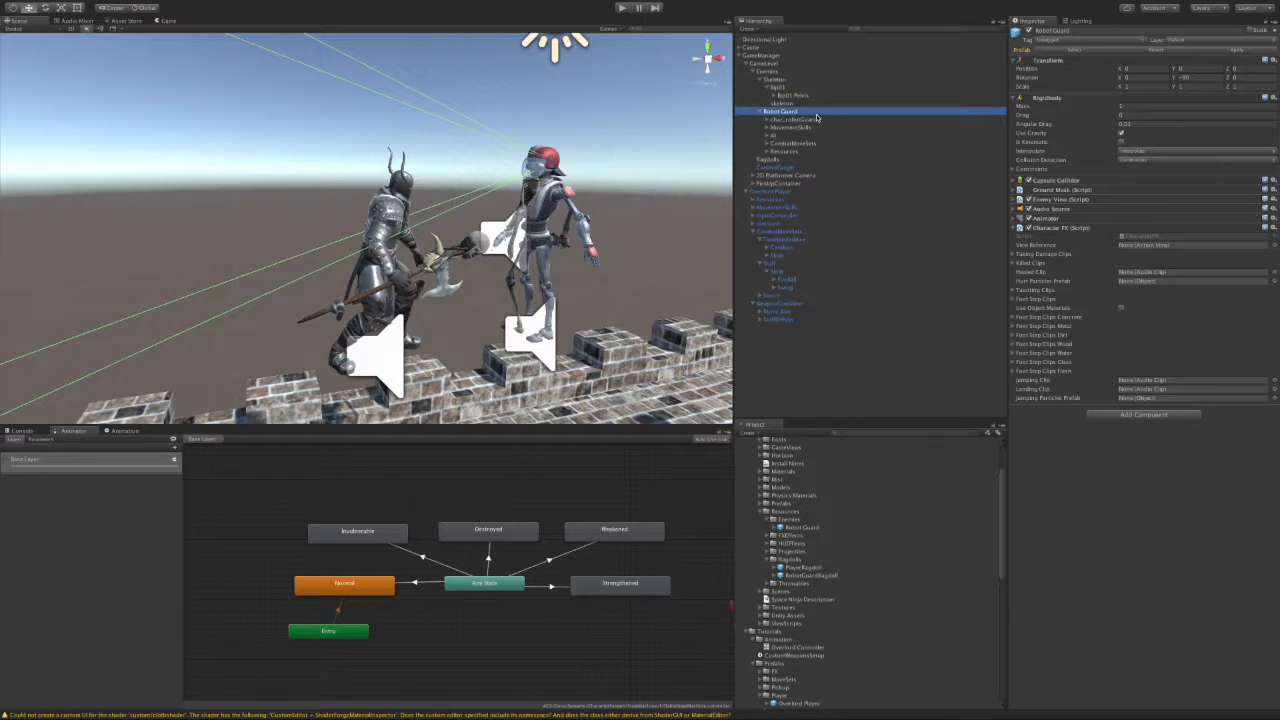
pyautogui.click(790, 112)
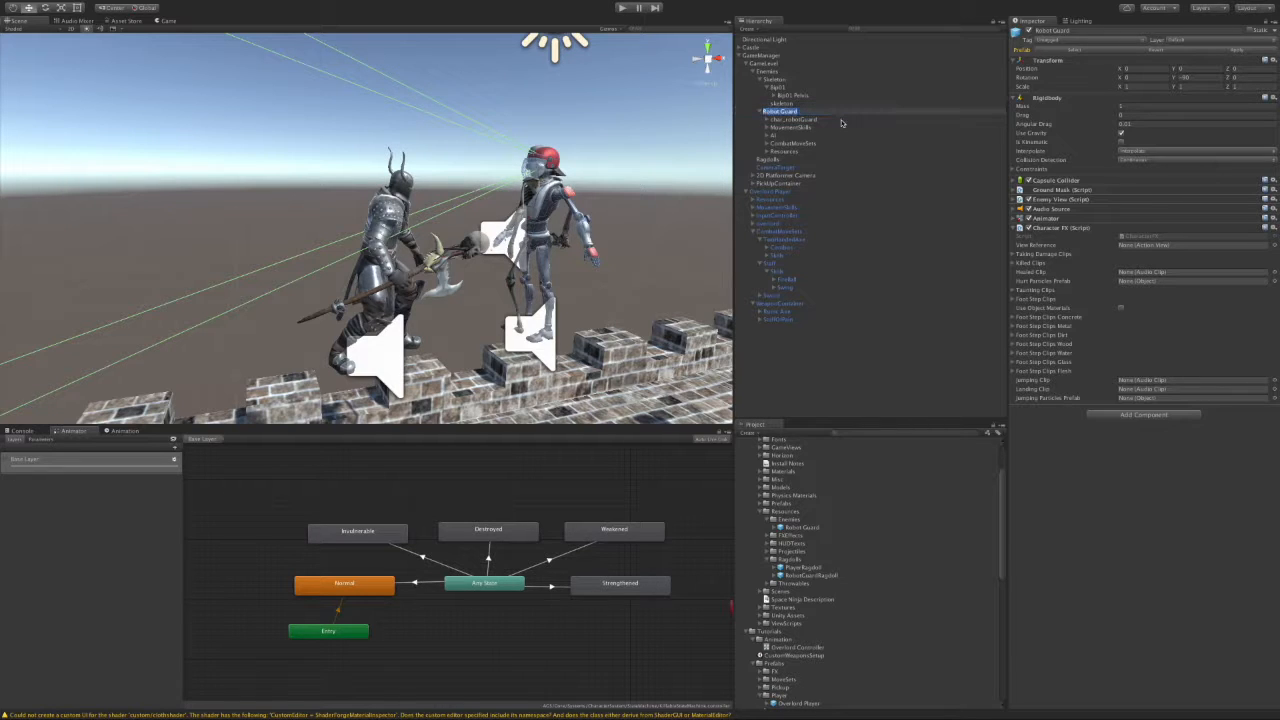
pyautogui.press('BackSpace')
pyautogui.press('Return')
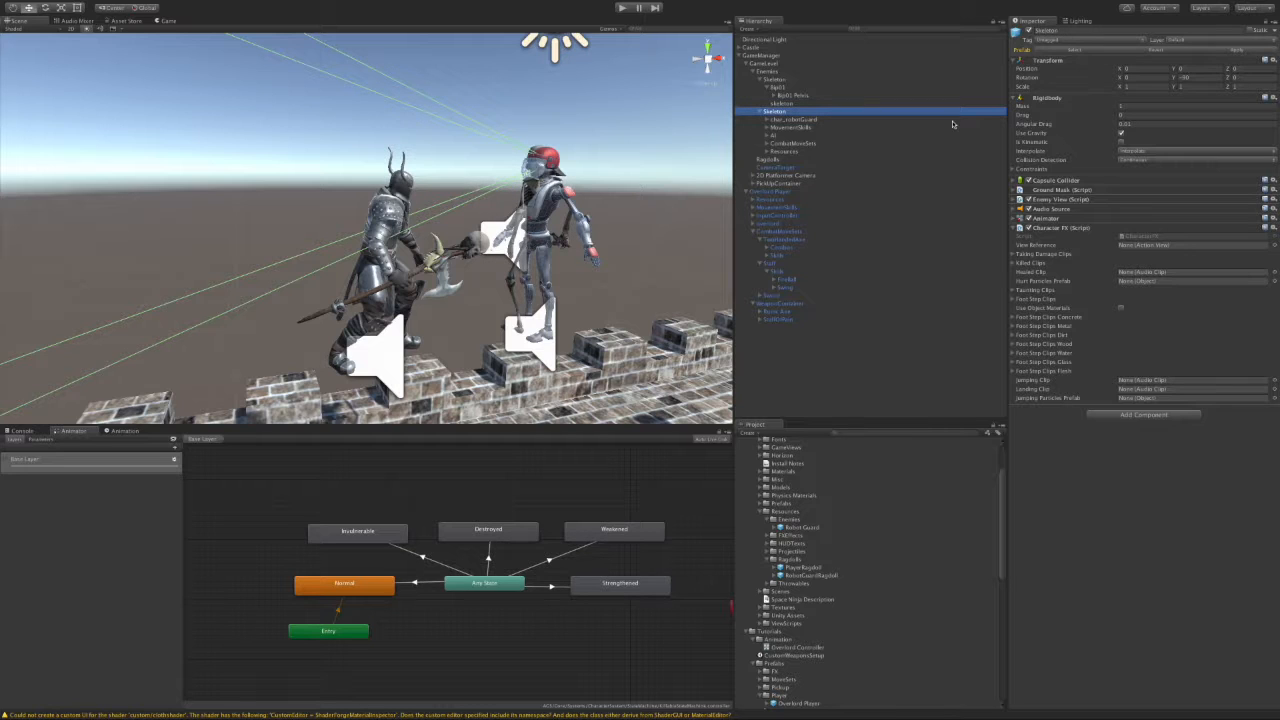
# Step: Change the Enemy View Name from RobotGuard to Skeleton
pyautogui.click(1062, 200)
pyautogui.click(1136, 216)
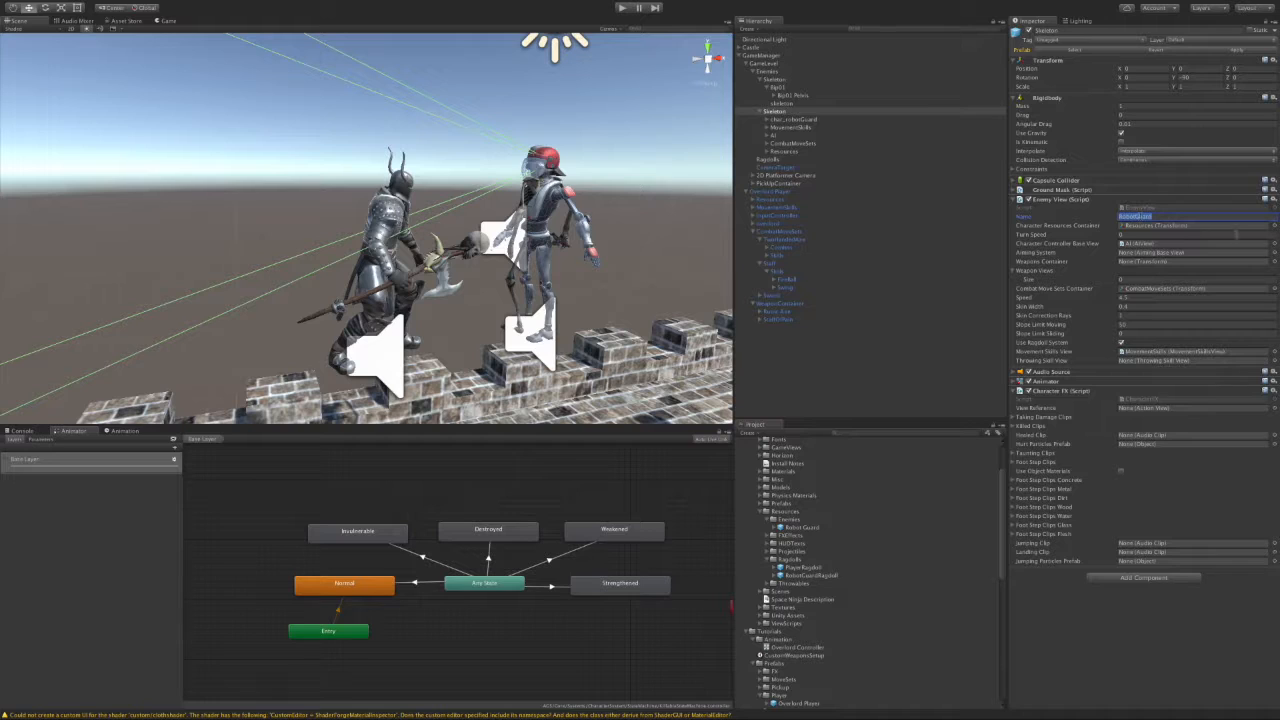
pyautogui.write('Skeleton')
pyautogui.moveTo(1002, 517); pyautogui.dragTo(1006, 552)
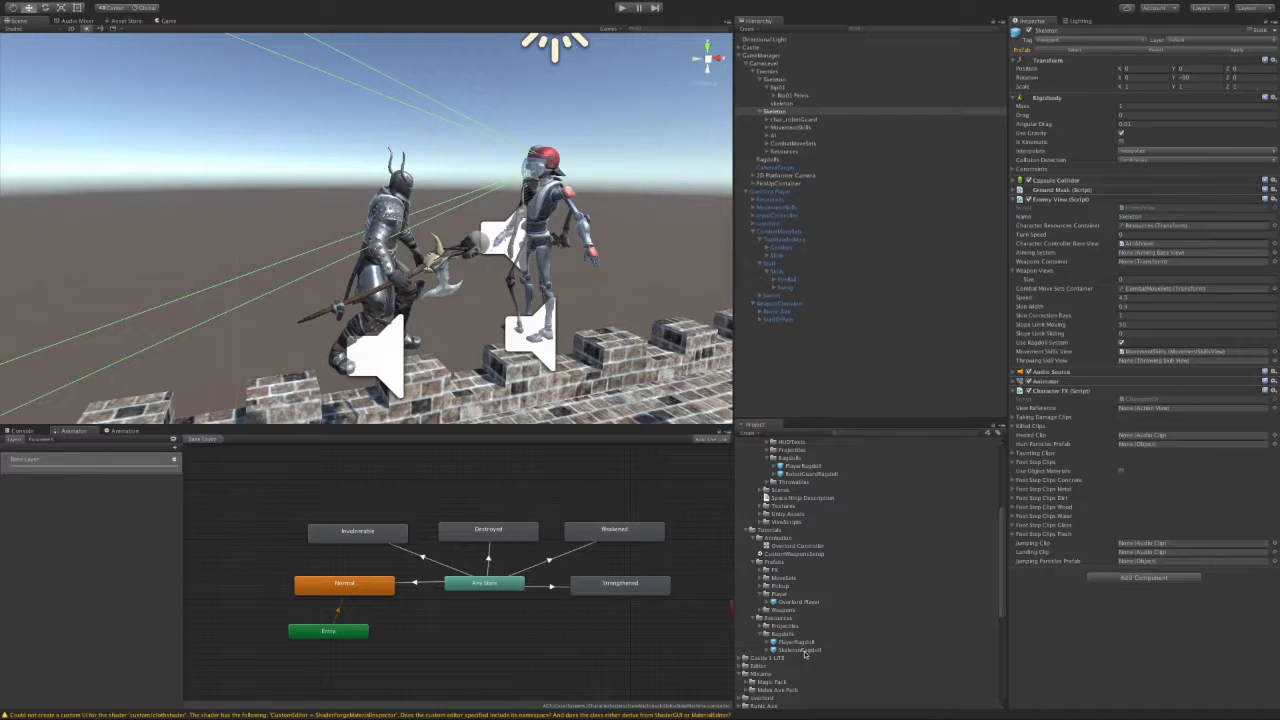
pyautogui.moveTo(1003, 579); pyautogui.dragTo(1003, 532)
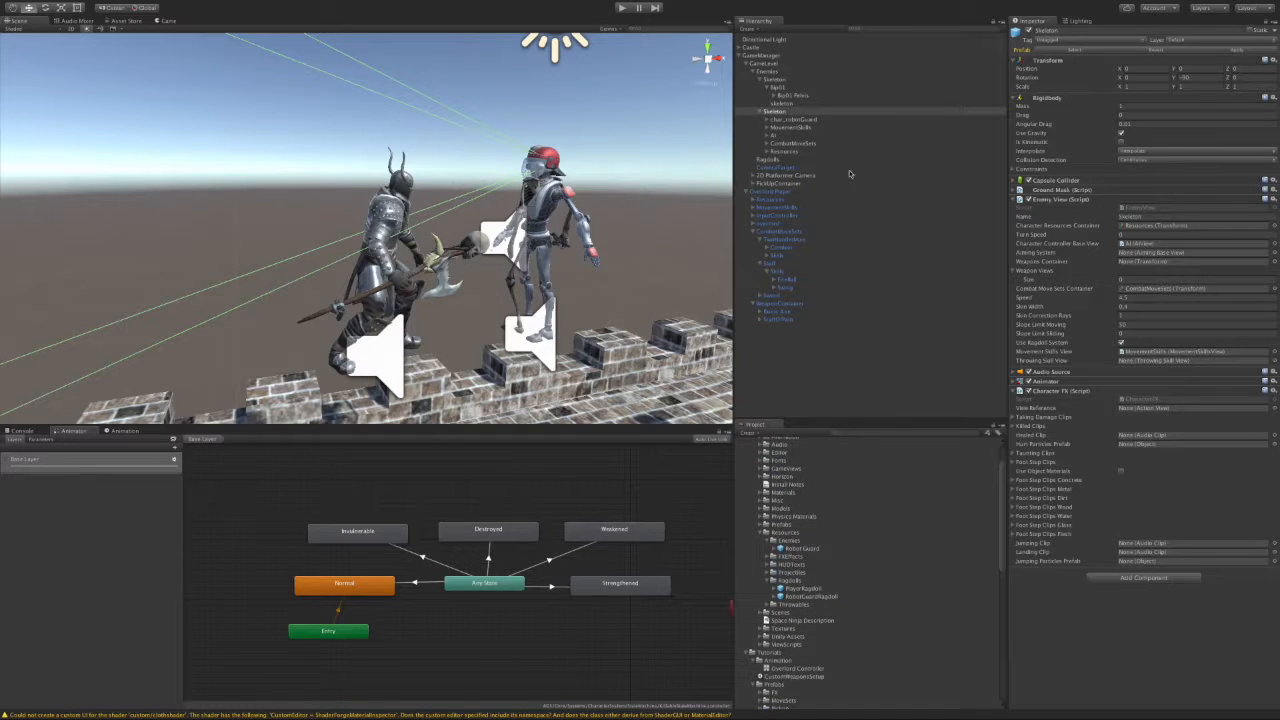
# Step: Remove the Animation component from the original Skeleton object
pyautogui.click(781, 80)
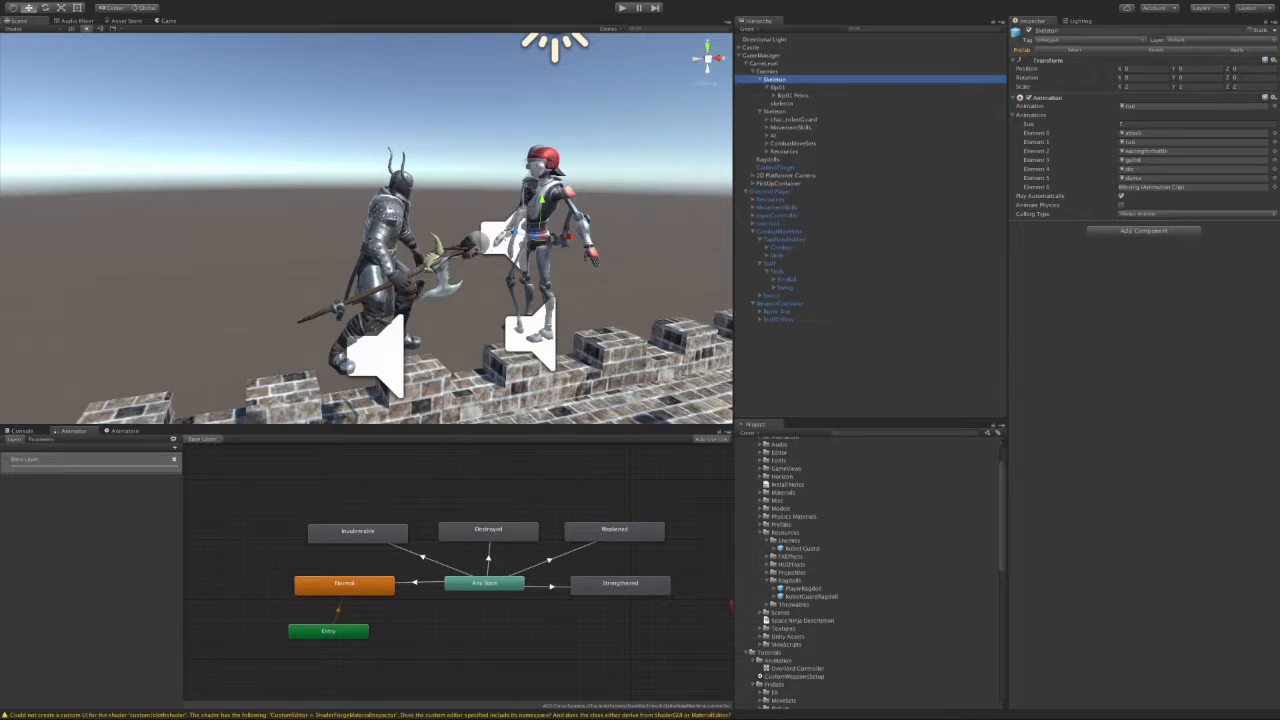
pyautogui.click(1273, 98)
pyautogui.click(1256, 137)
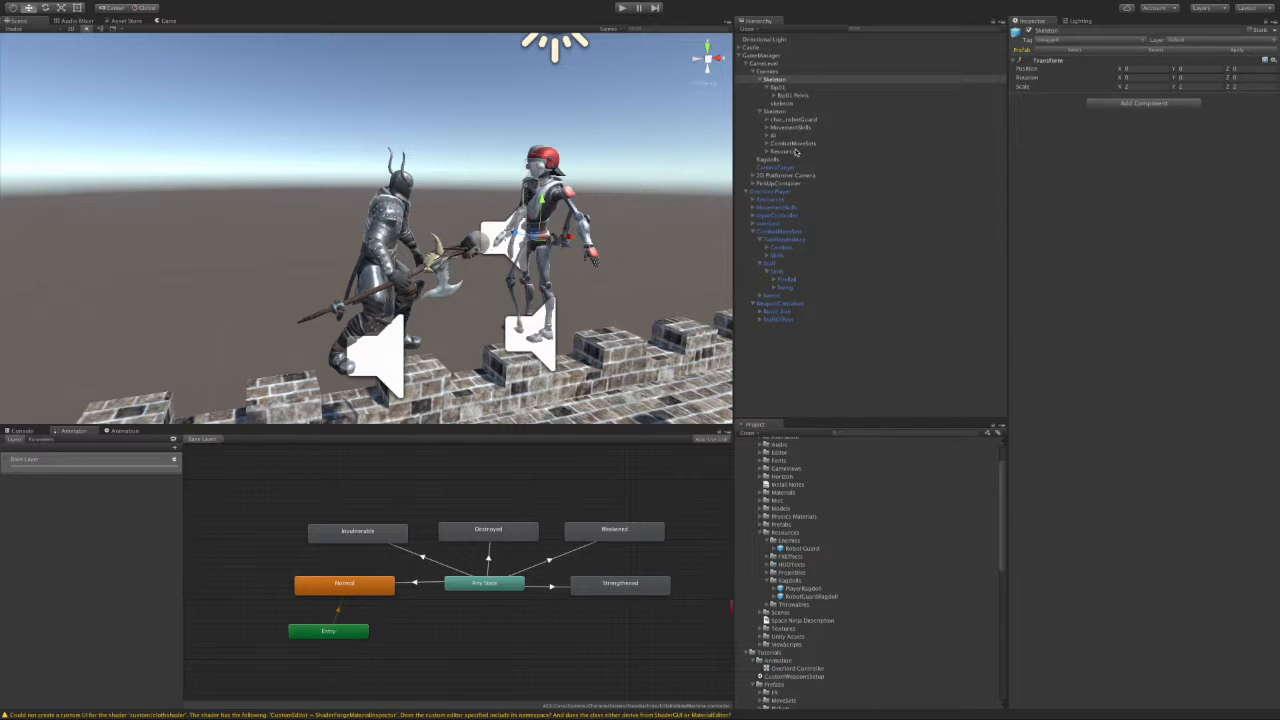
# Step: Locate the Robot Guard Controller assigned to char_robotGuard's Animator in the project
pyautogui.click(784, 120)
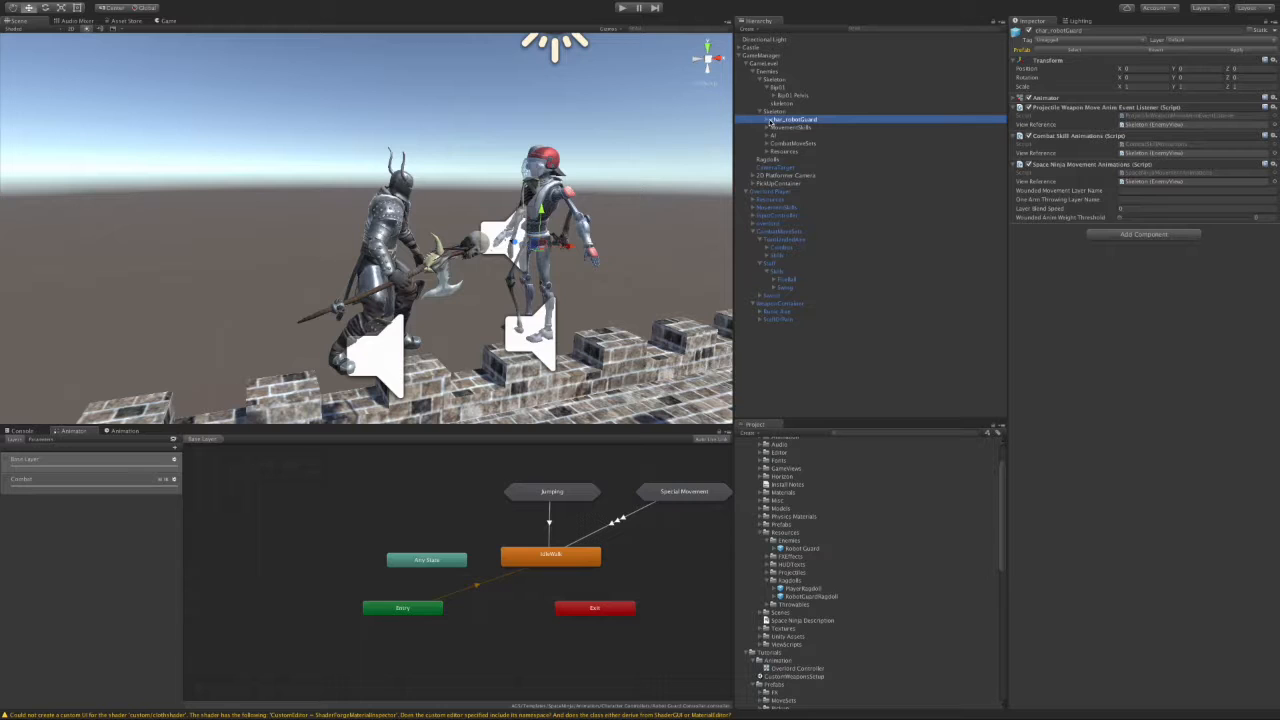
pyautogui.click(1019, 98)
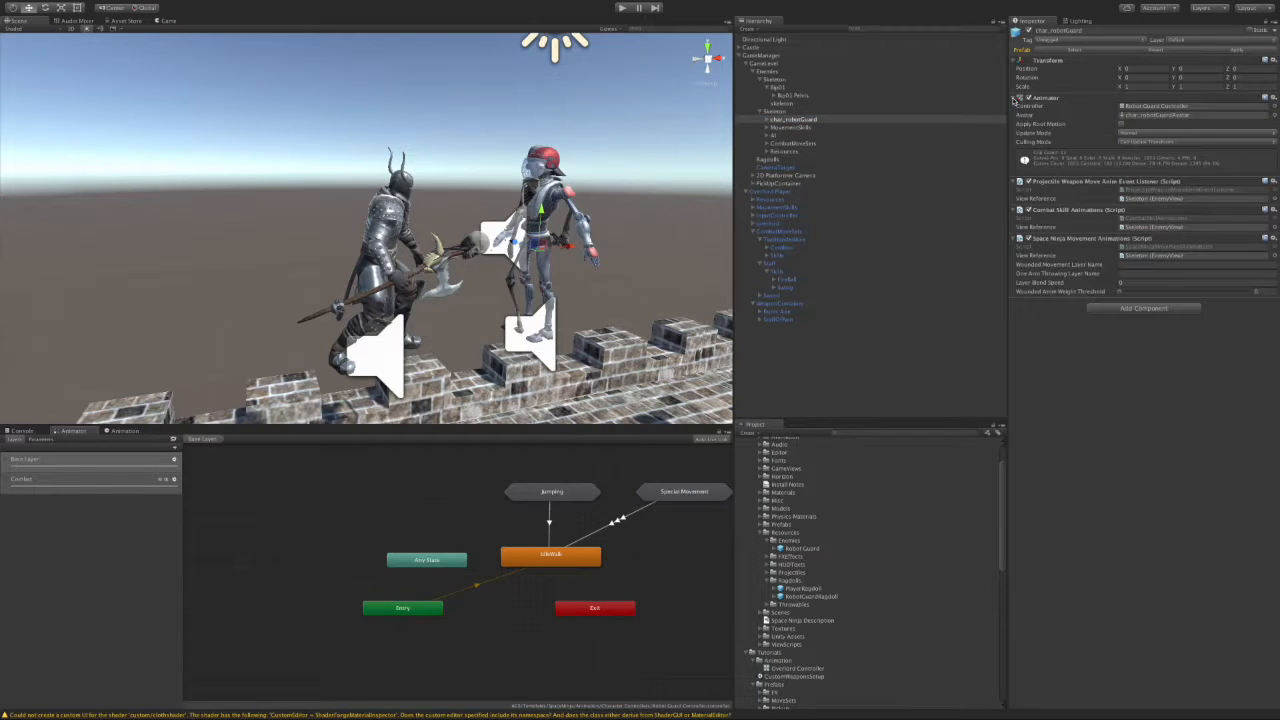
pyautogui.click(1142, 110)
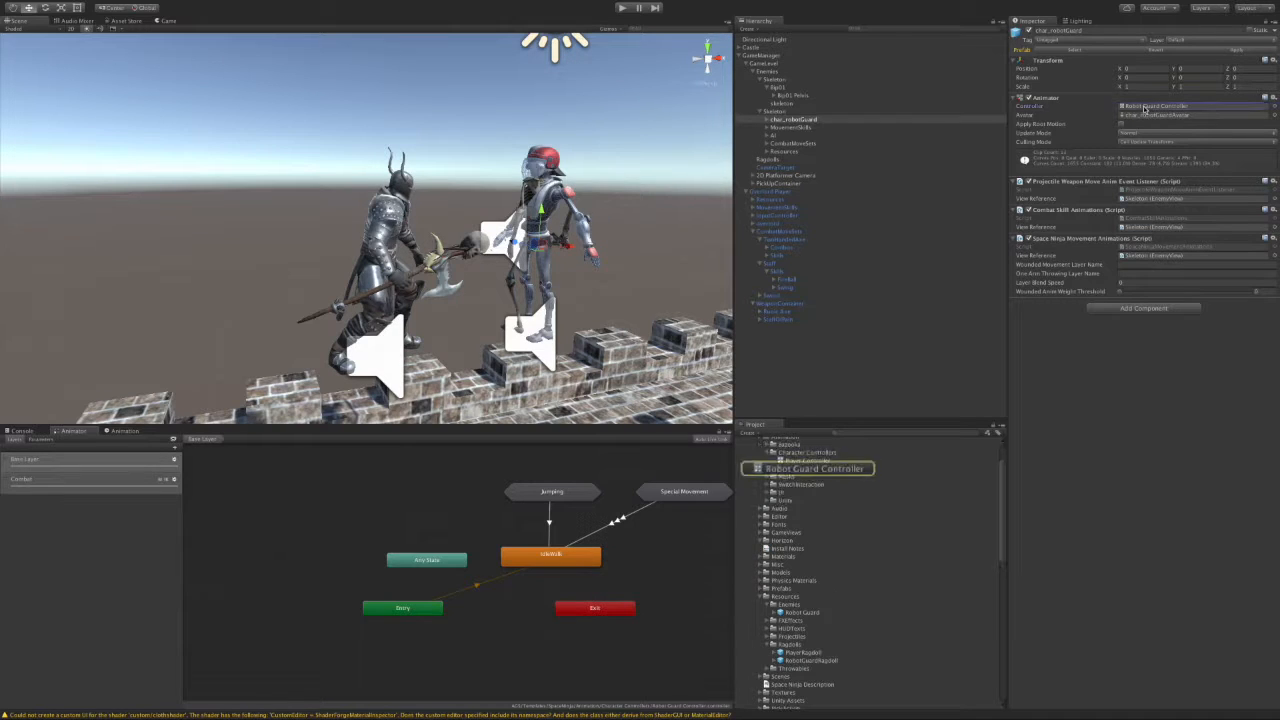
# Step: Duplicate Robot Guard Controller and name the copy 'Skeleton Controller'
pyautogui.click(807, 470)
pyautogui.hotkey('ctrl', 'd')
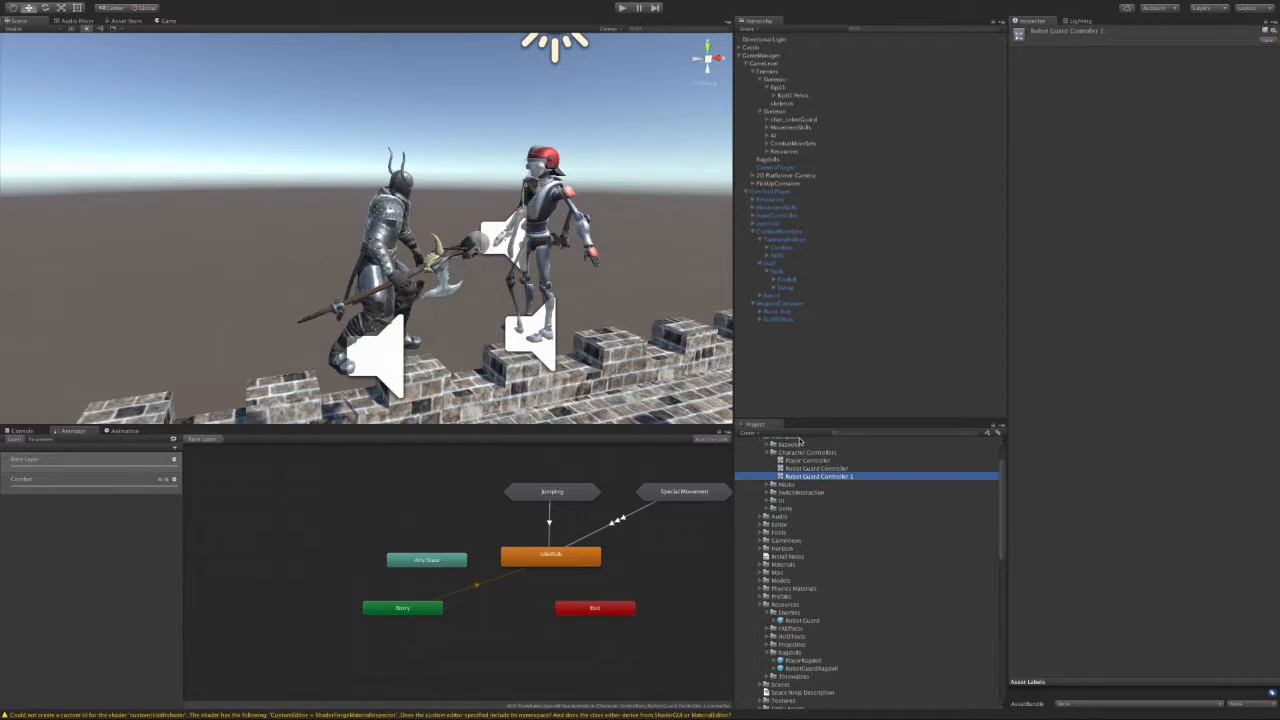
pyautogui.click(834, 478)
pyautogui.write('Sk')
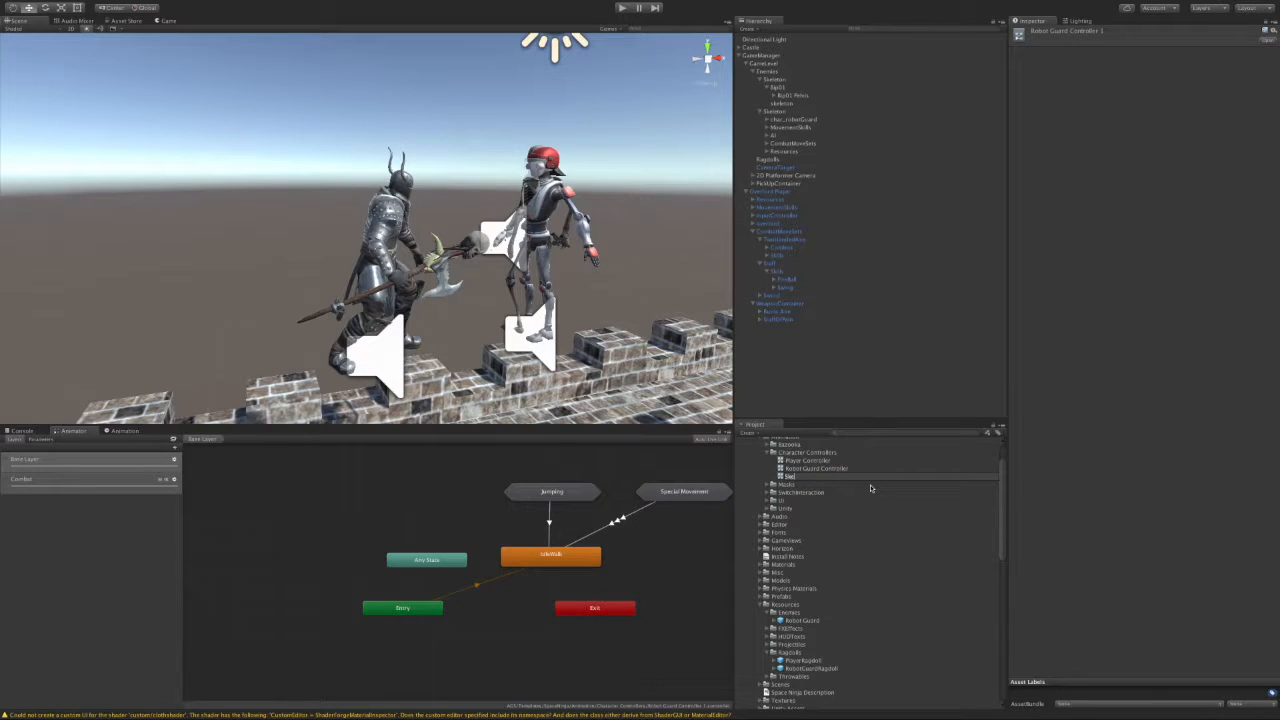
pyautogui.write('eleton Controller')
pyautogui.press('Return')
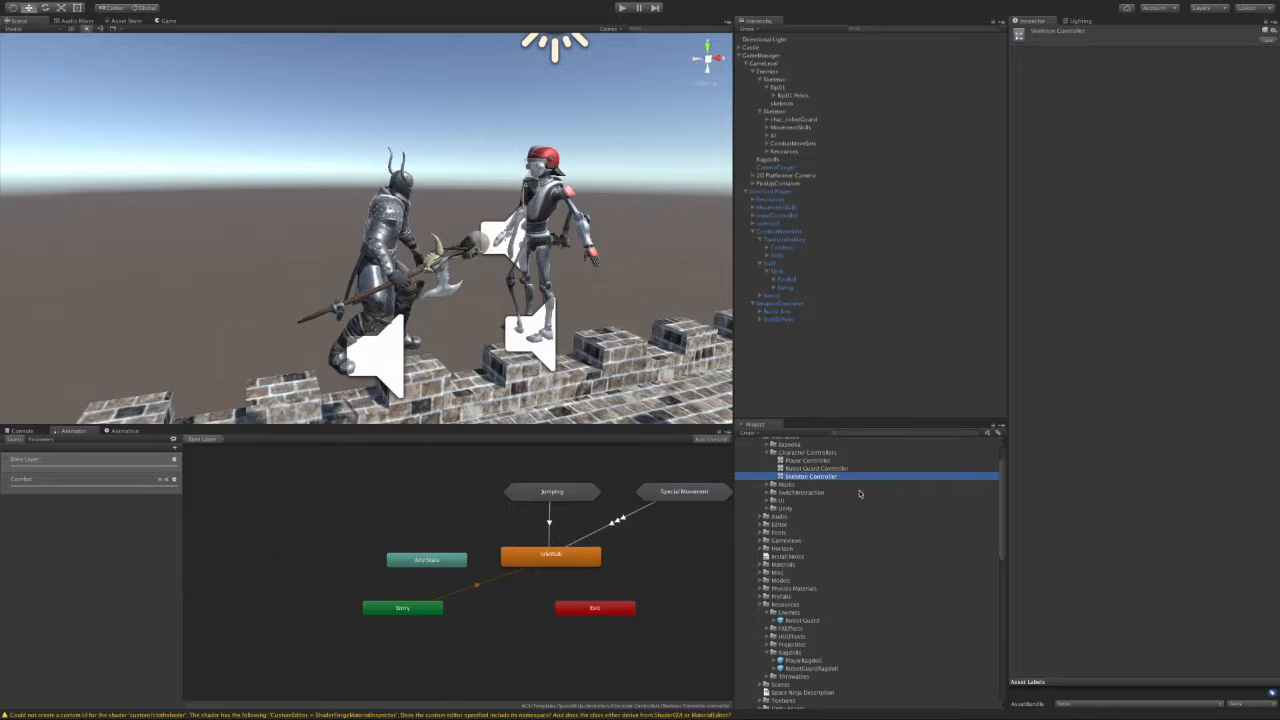
# Step: Move Skeleton Controller into the Tutorials/Animation folder
pyautogui.click(765, 604)
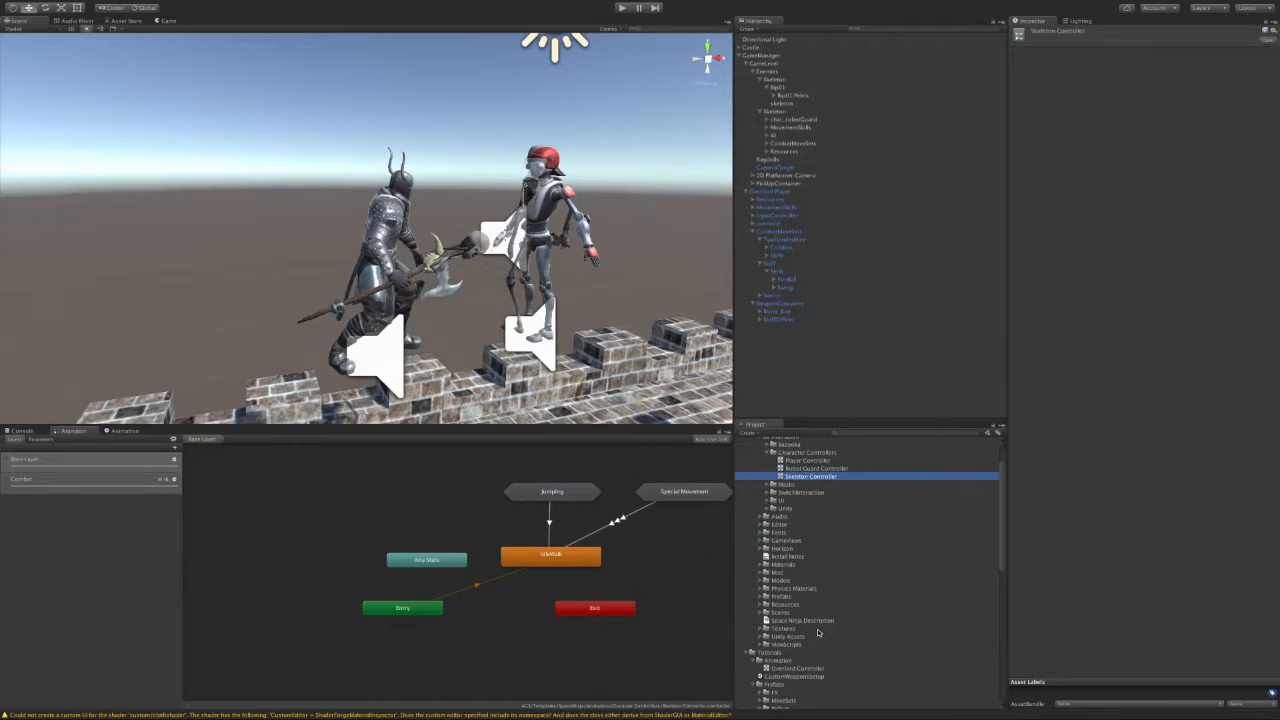
pyautogui.moveTo(810, 477); pyautogui.dragTo(843, 657)
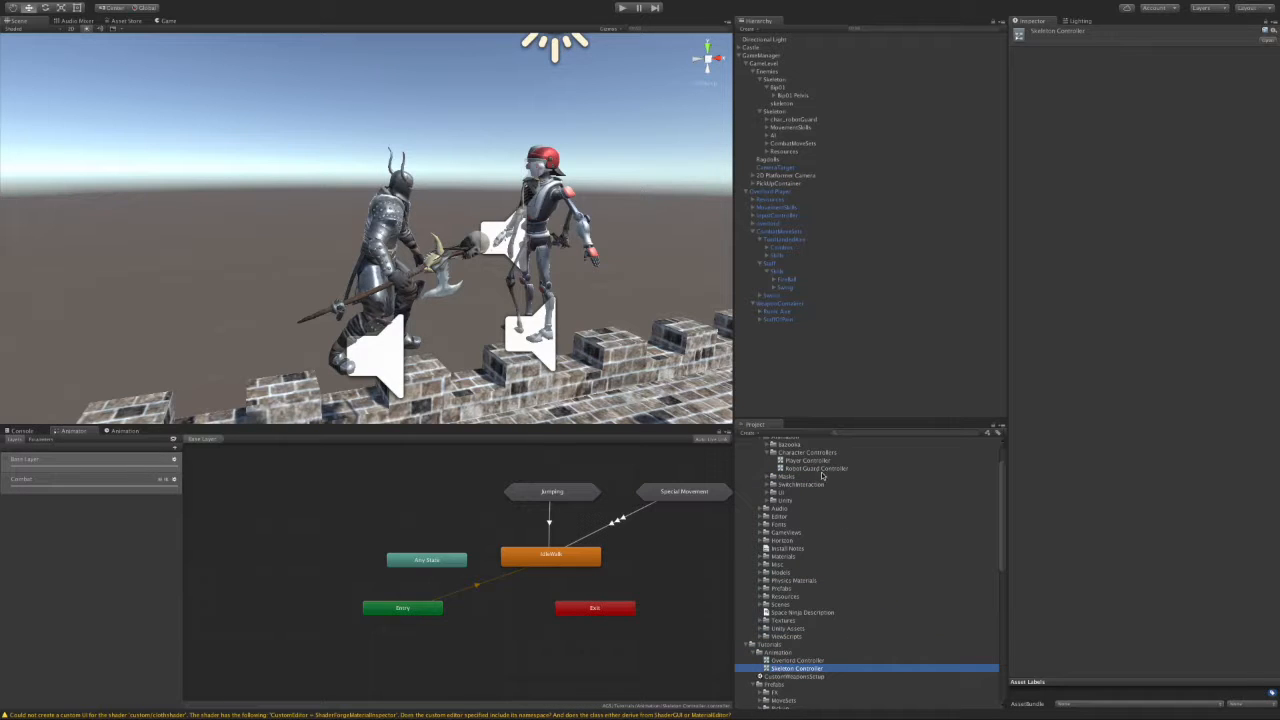
pyautogui.click(786, 81)
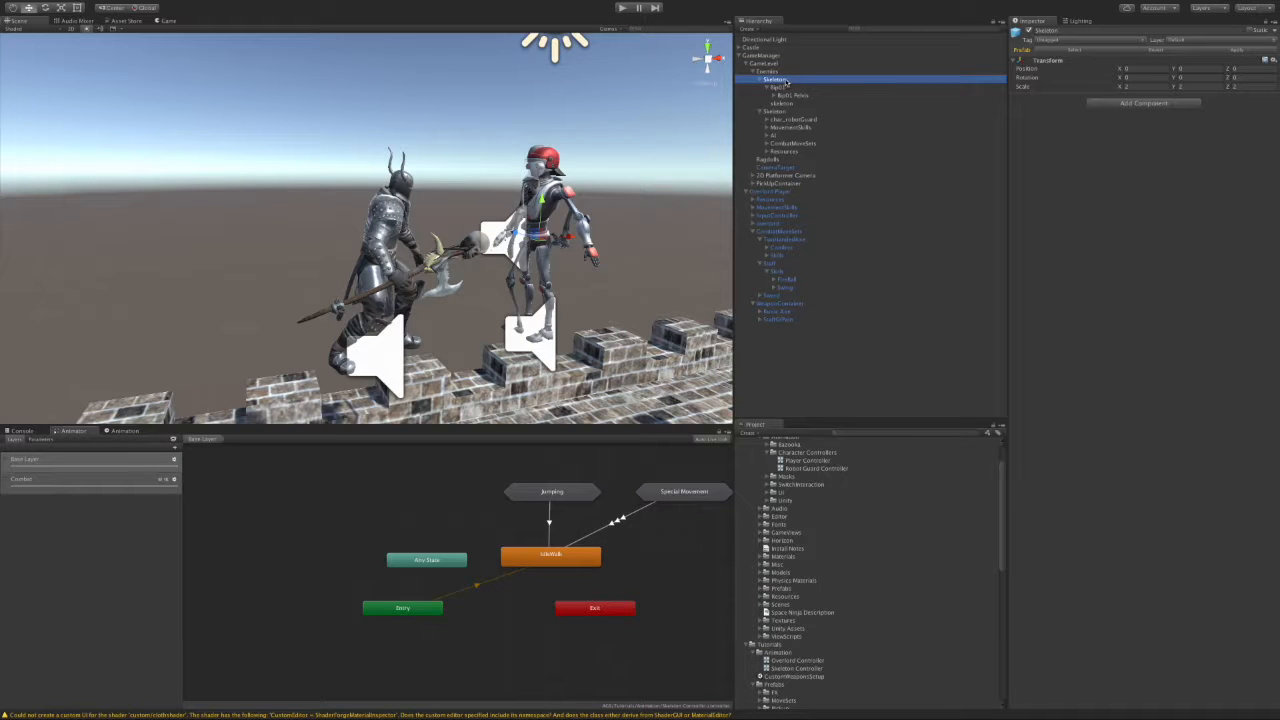
# Step: Move the Combat Skill Animations and Space Ninja Movement Animations scripts, then parent the skeleton model under Skeleton
pyautogui.click(797, 119)
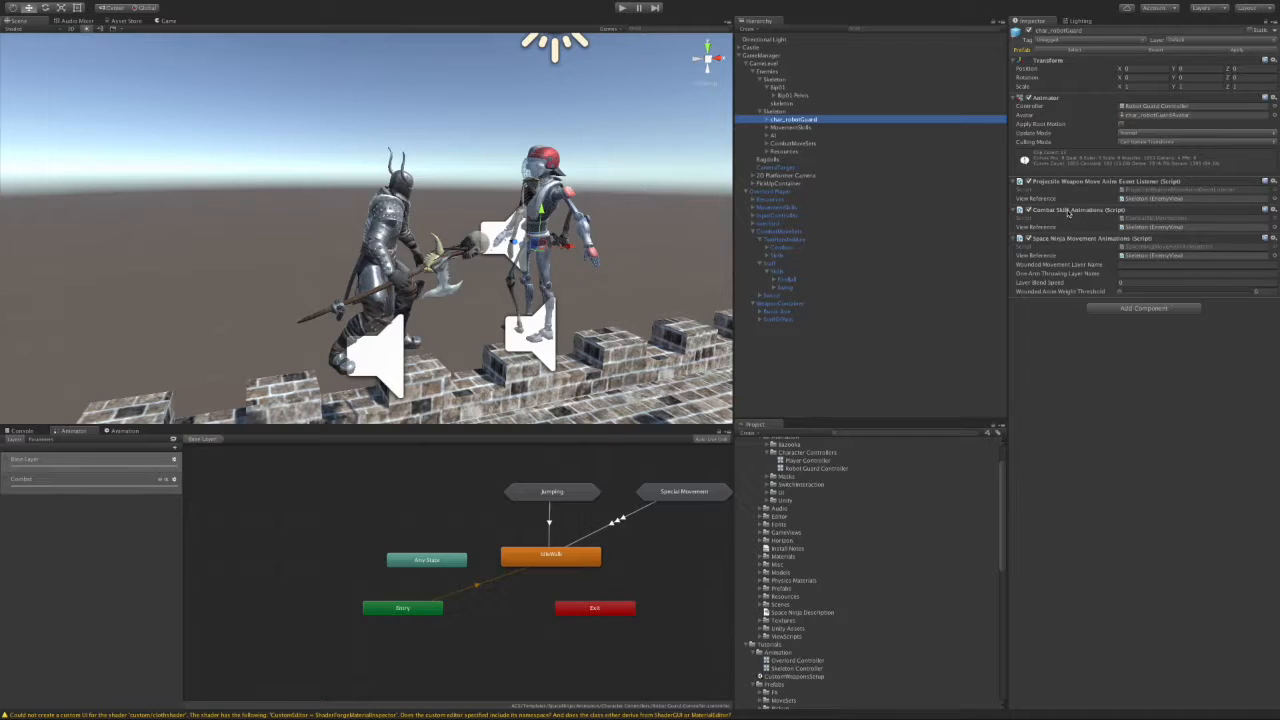
pyautogui.moveTo(1067, 212); pyautogui.dragTo(782, 80)
pyautogui.click(786, 119)
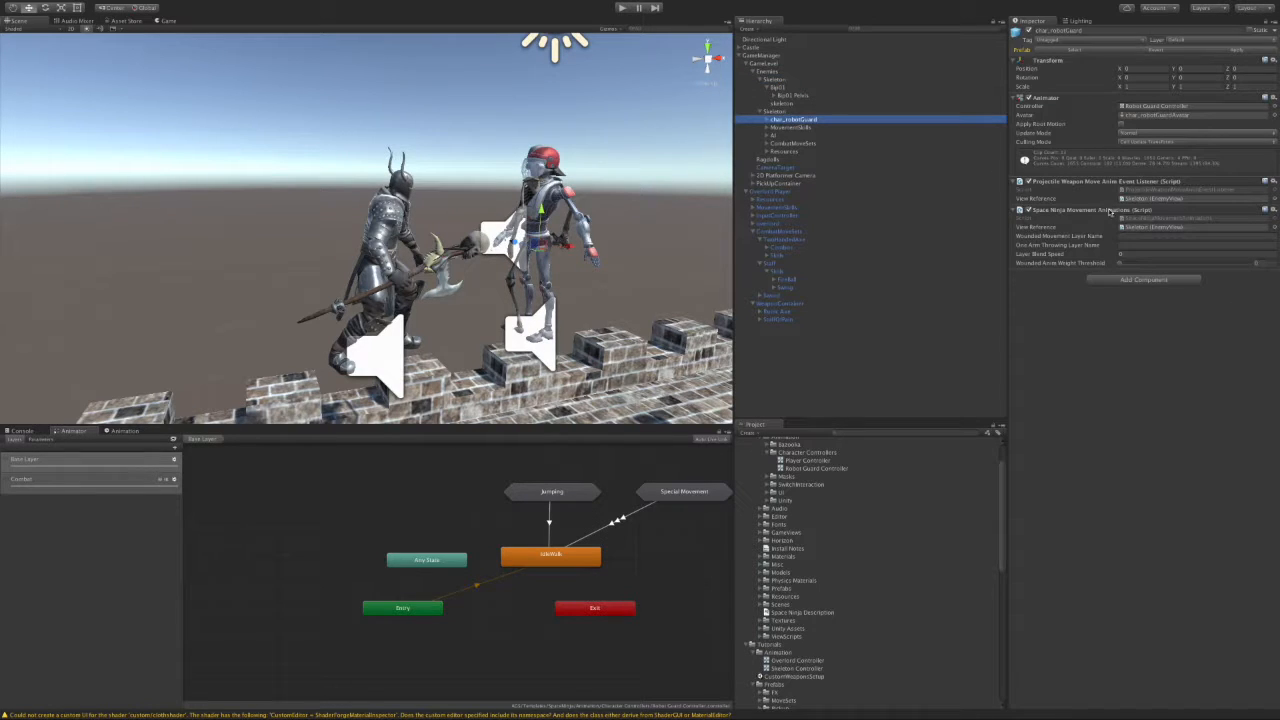
pyautogui.moveTo(1081, 212); pyautogui.dragTo(800, 113)
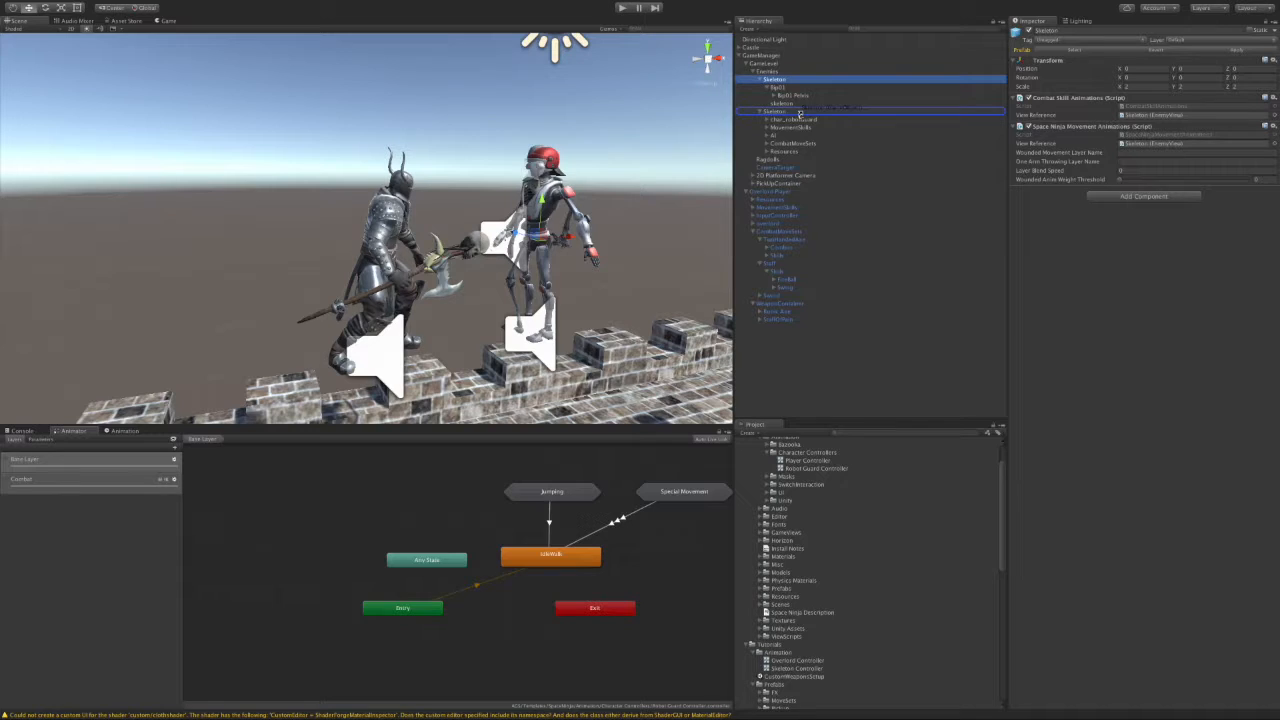
pyautogui.moveTo(800, 113); pyautogui.dragTo(802, 113)
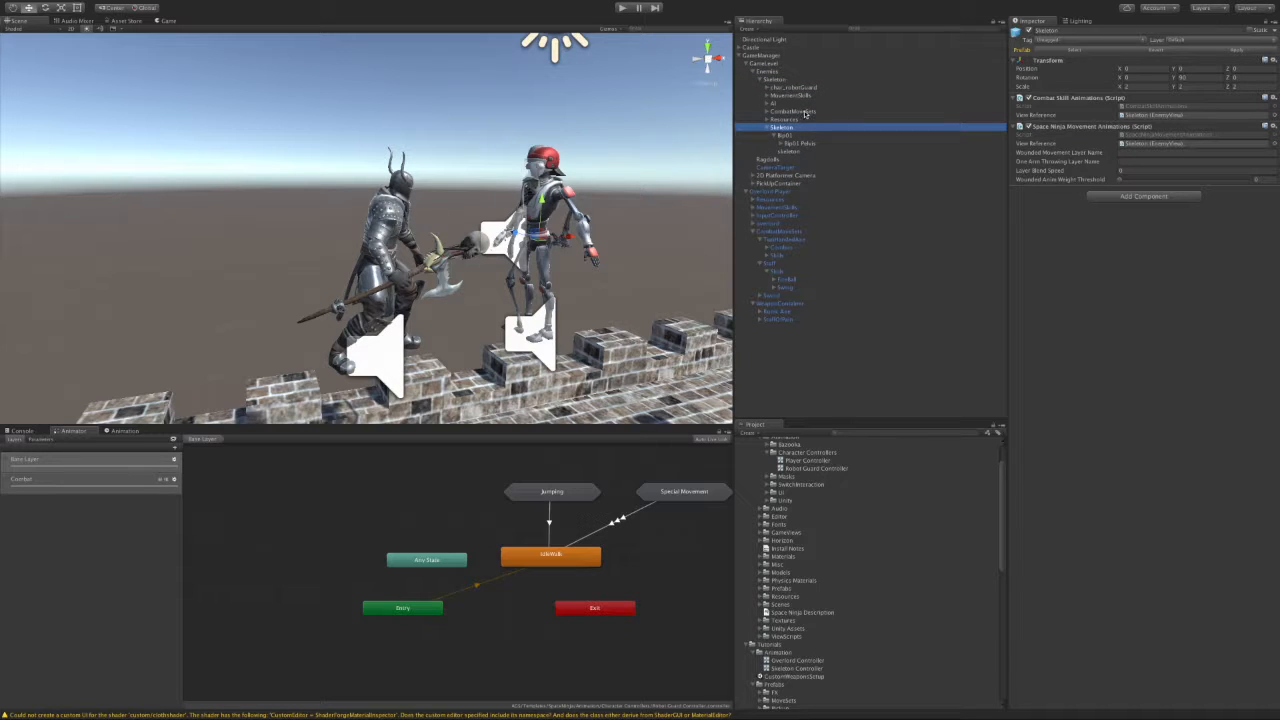
# Step: Rename the nested model to 'skeleton' and review the Skeleton and skeleton components
pyautogui.click(776, 131)
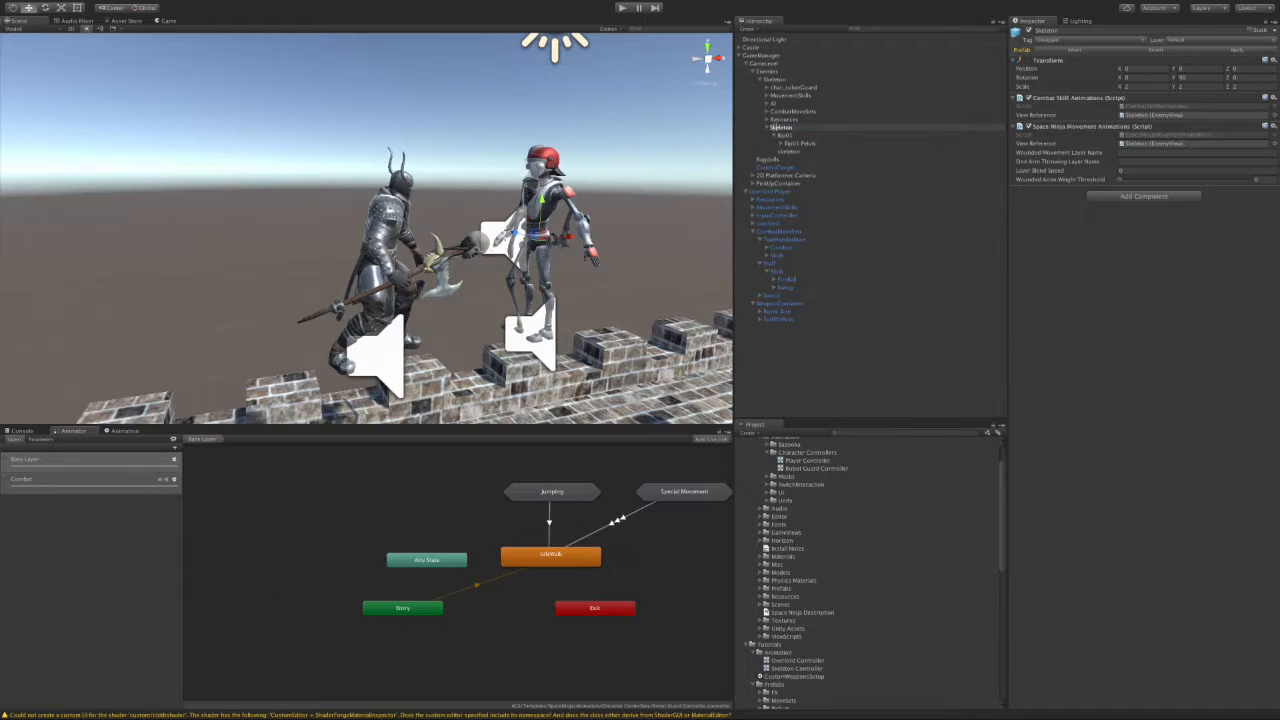
pyautogui.press('Return')
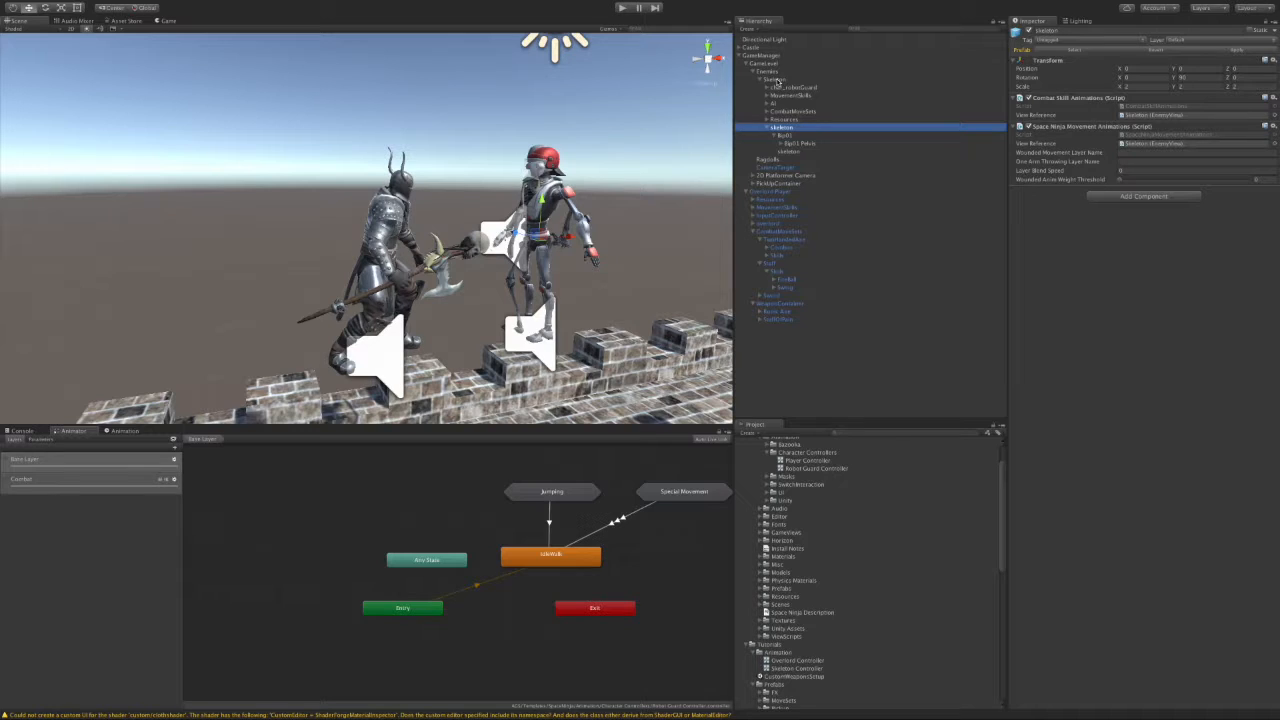
pyautogui.click(778, 80)
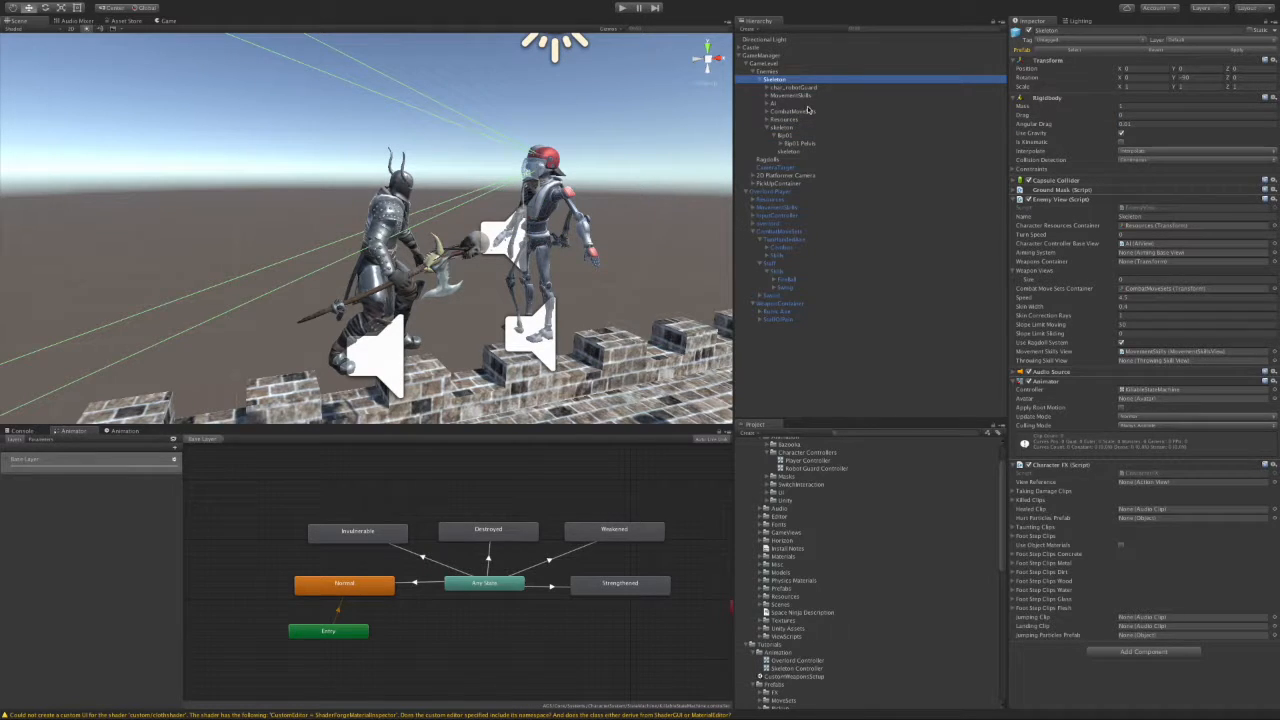
pyautogui.click(790, 128)
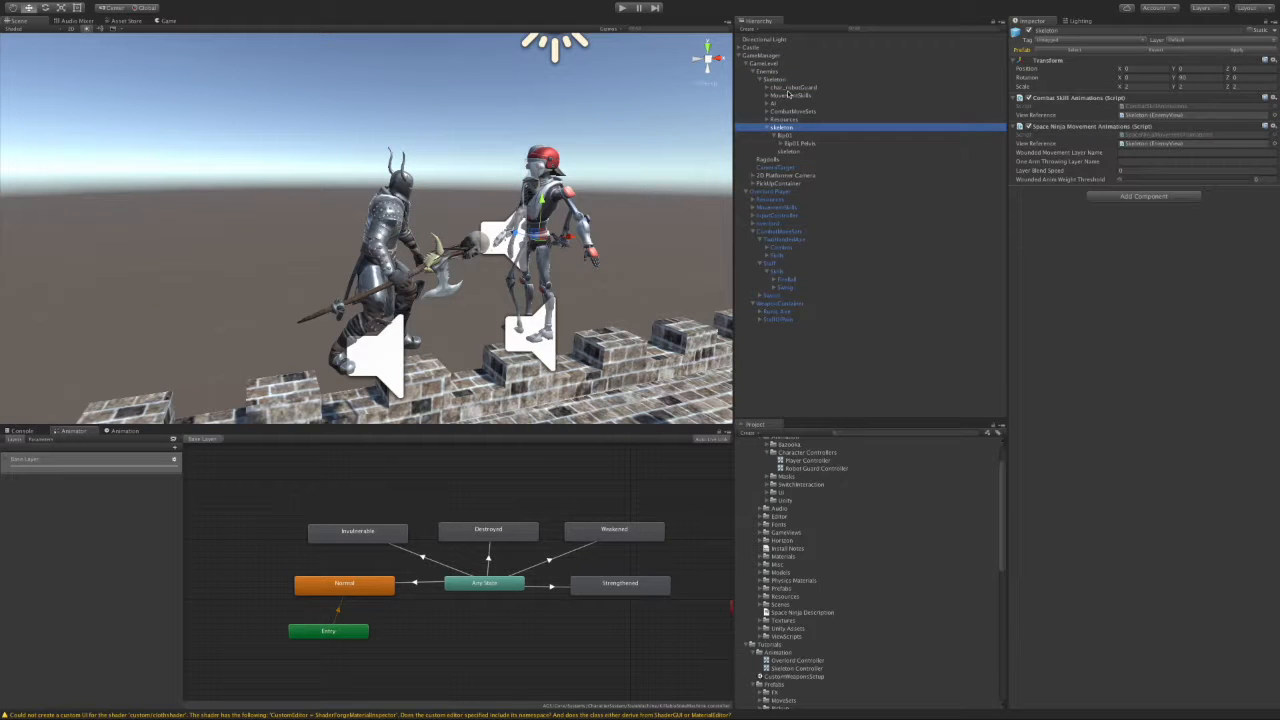
# Step: Delete the char_robotGuard model from the Skeleton enemy
pyautogui.click(788, 88)
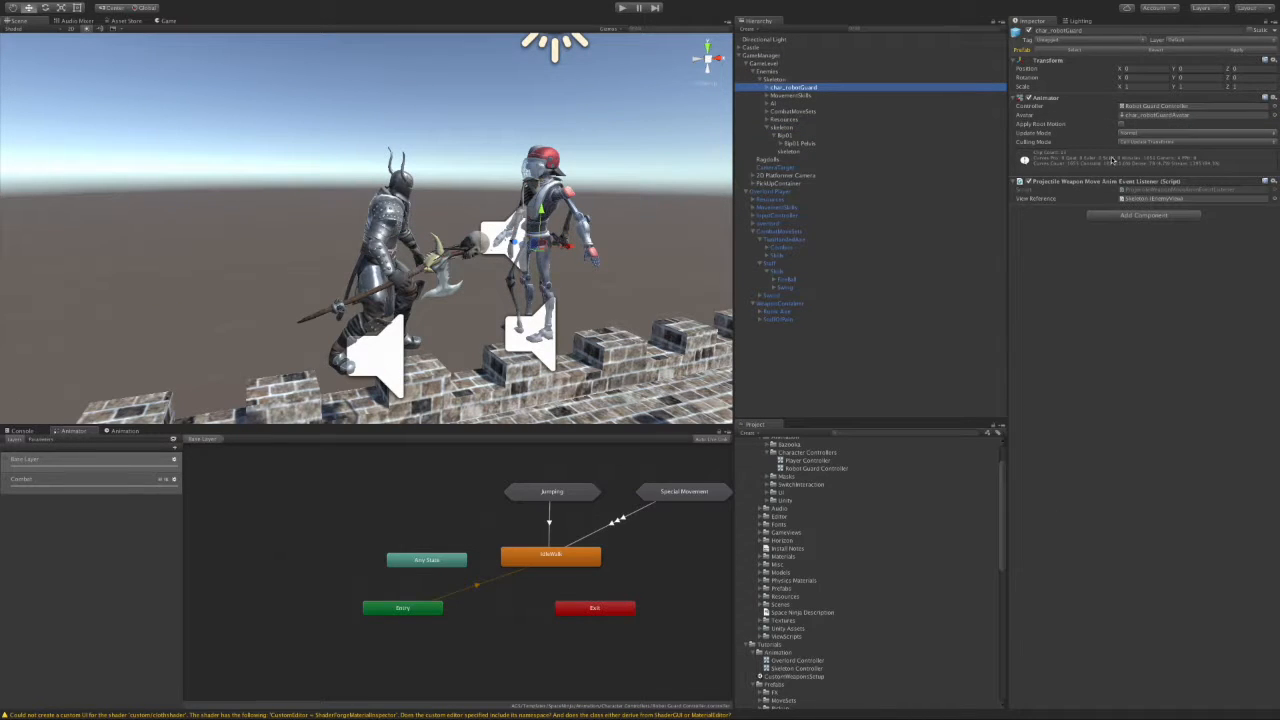
pyautogui.click(768, 88)
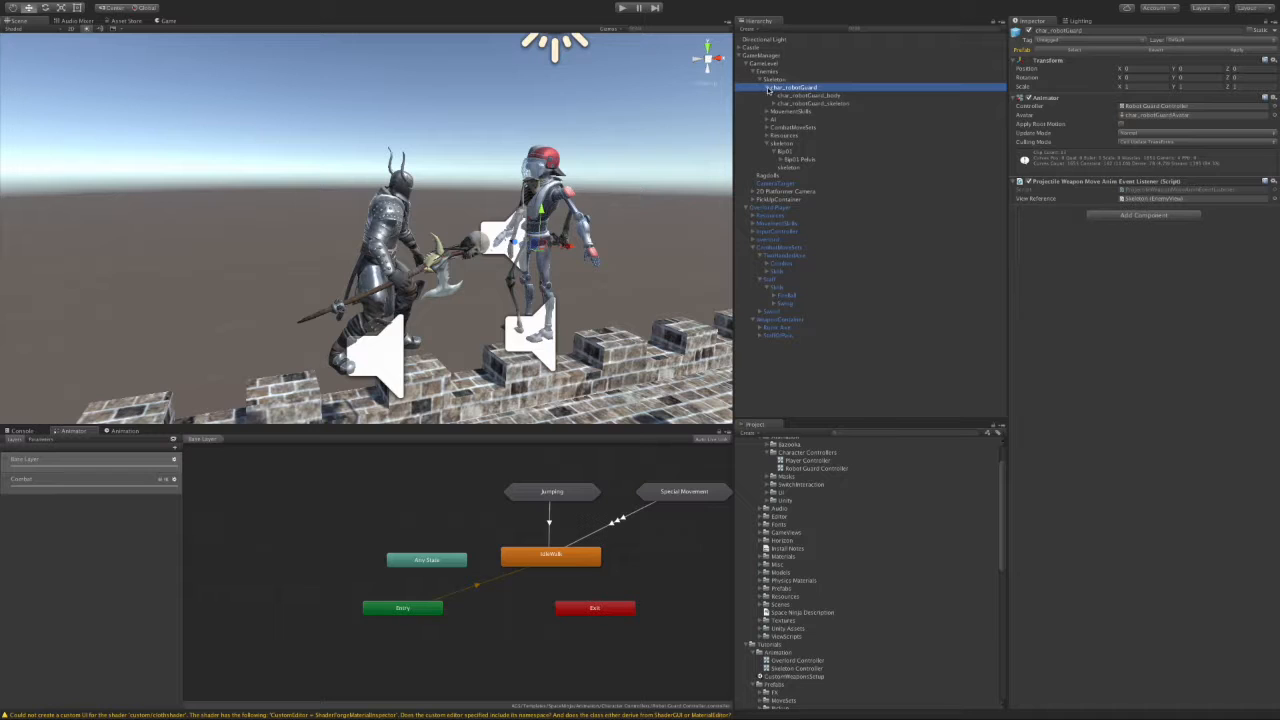
pyautogui.click(775, 103)
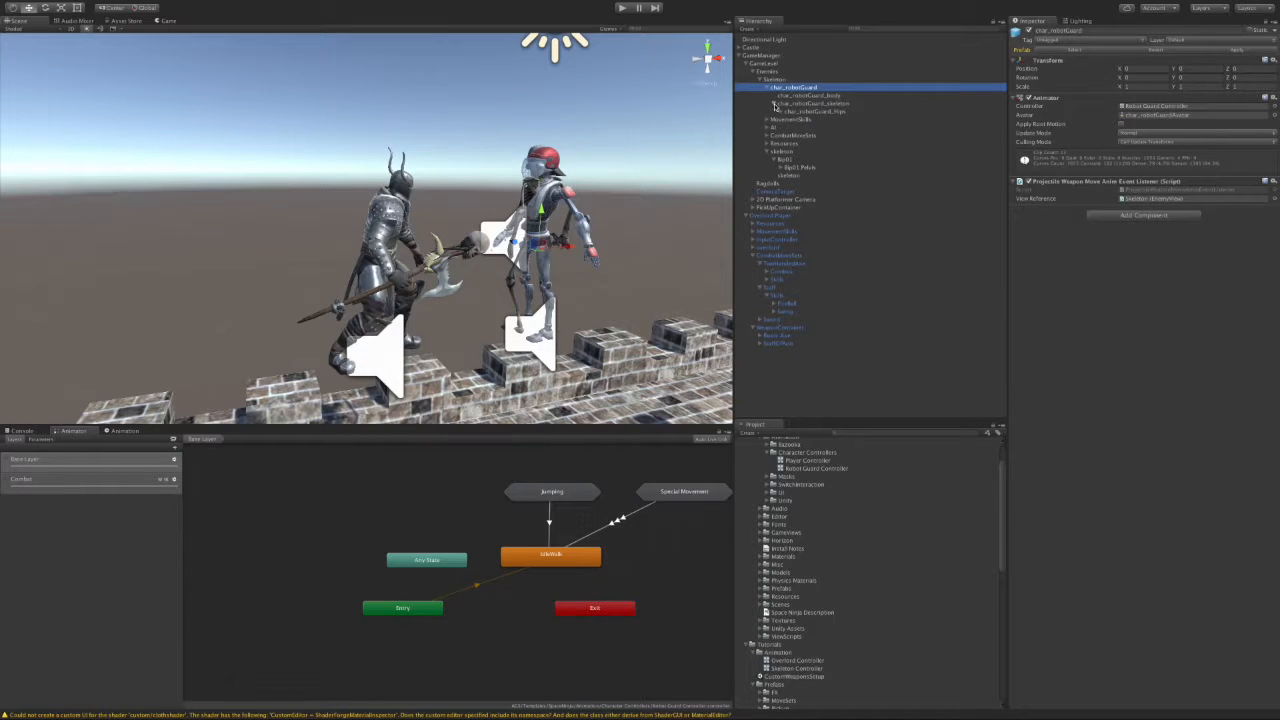
pyautogui.rightClick(785, 88)
pyautogui.click(827, 135)
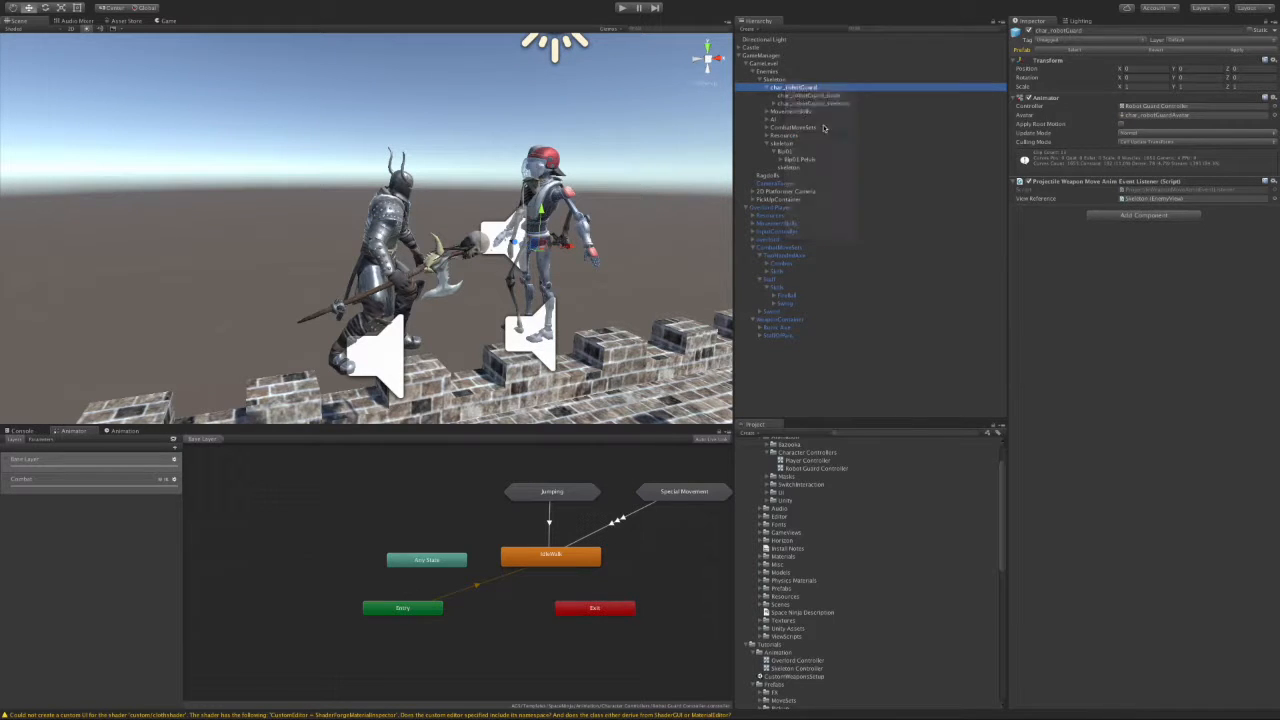
pyautogui.click(784, 80)
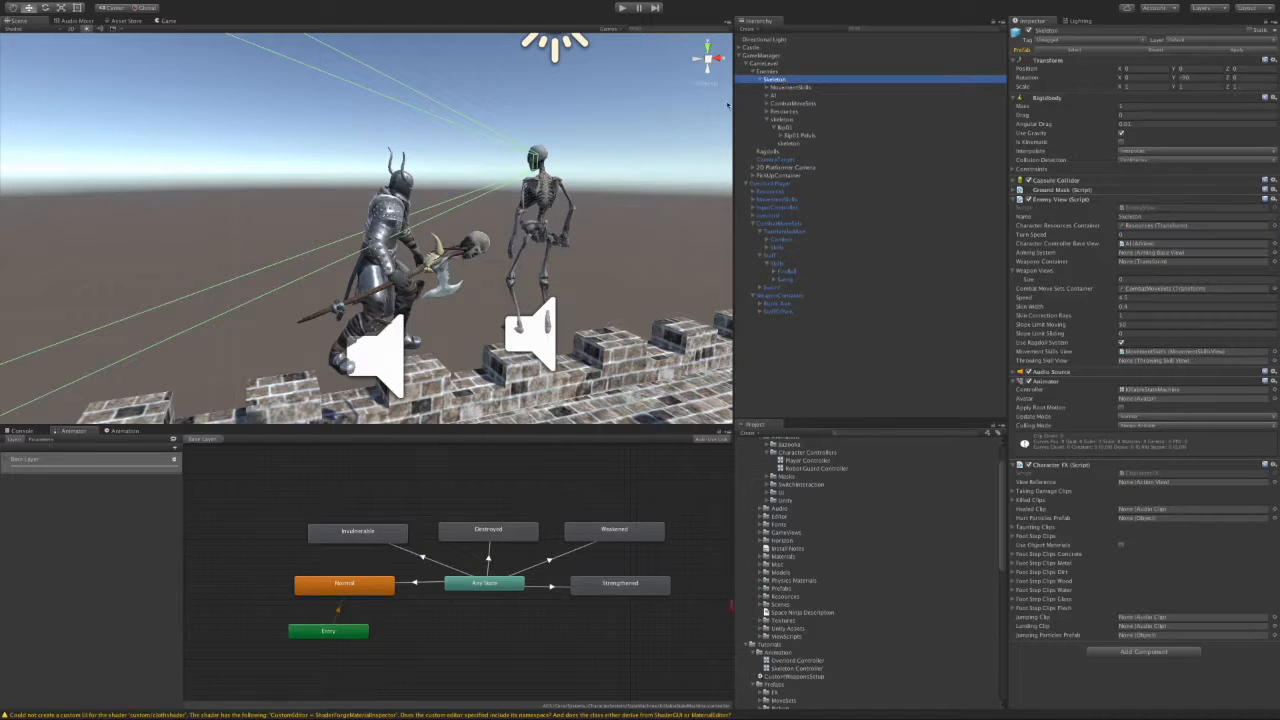
# Step: Set the nested skeleton's Transform Rotation Y to 0 so it faces the knight
pyautogui.click(790, 121)
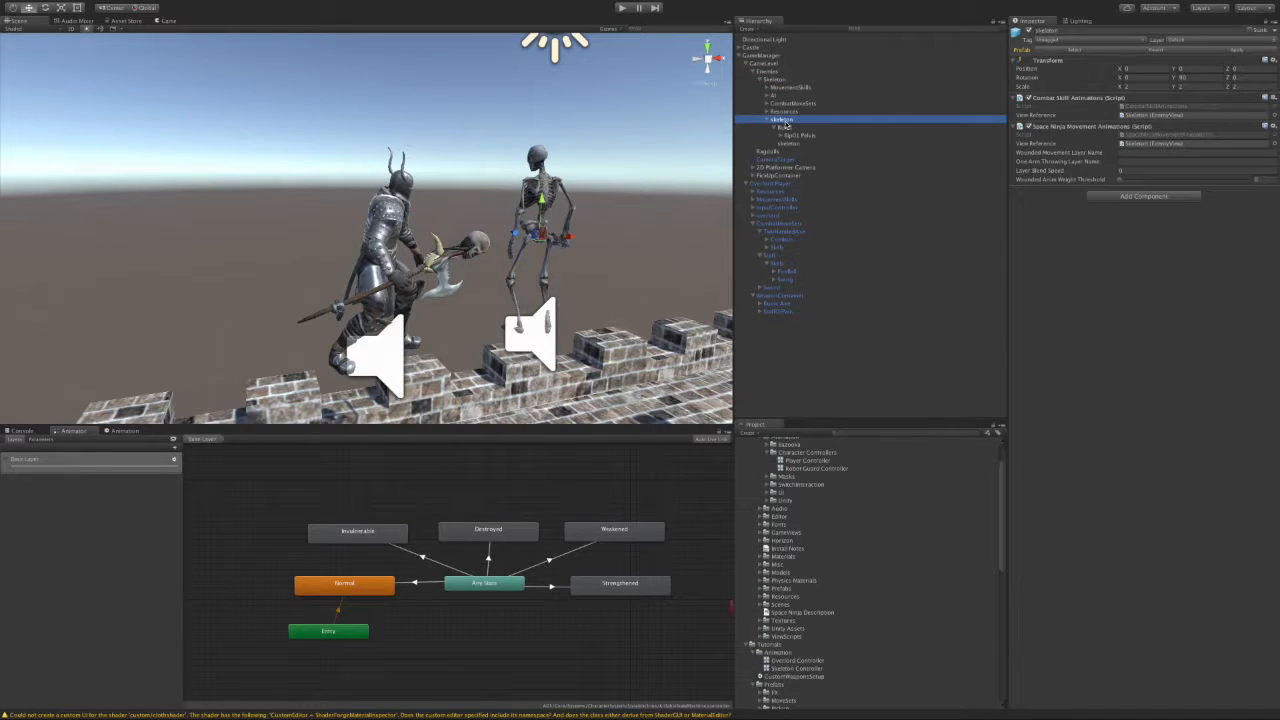
pyautogui.click(1190, 77)
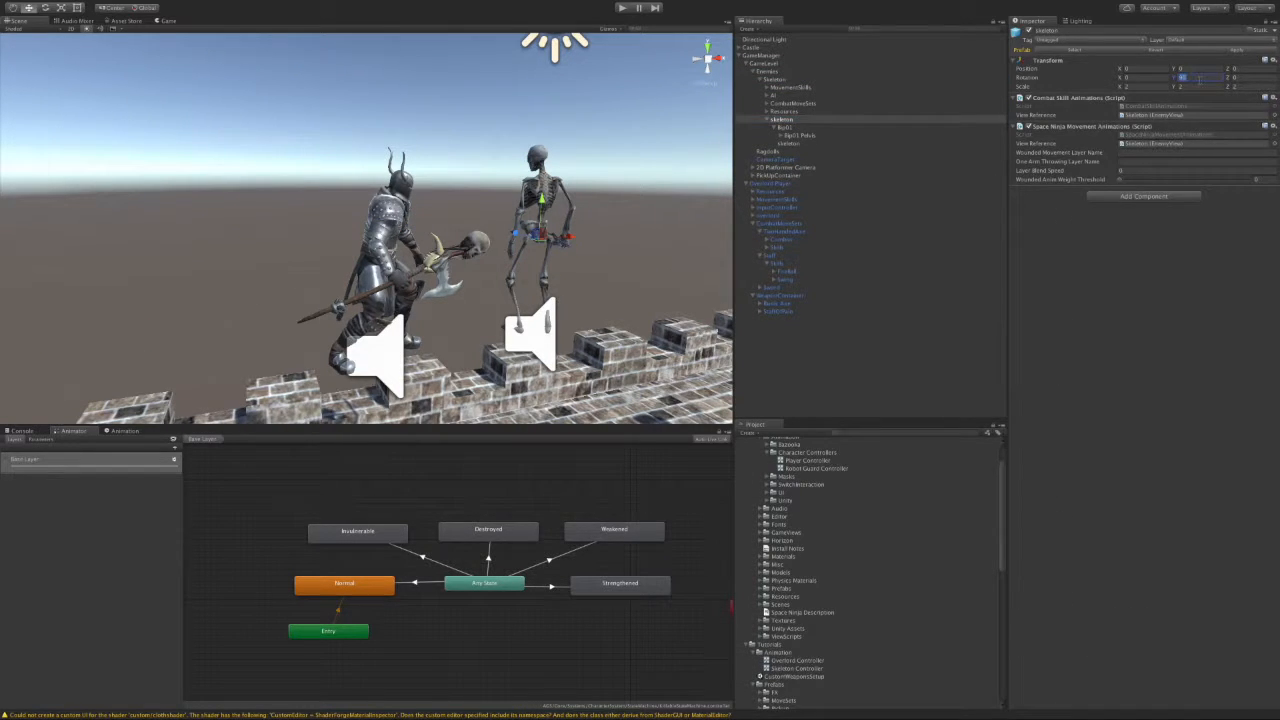
pyautogui.write('0')
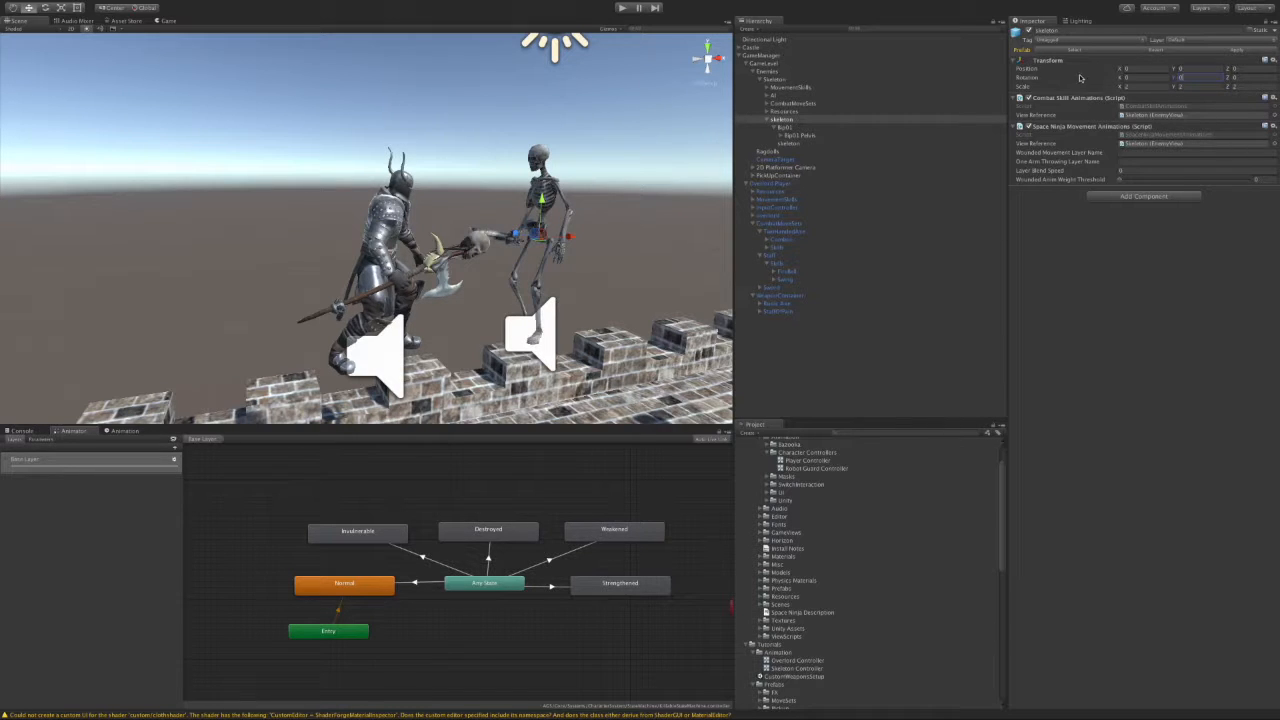
pyautogui.click(774, 81)
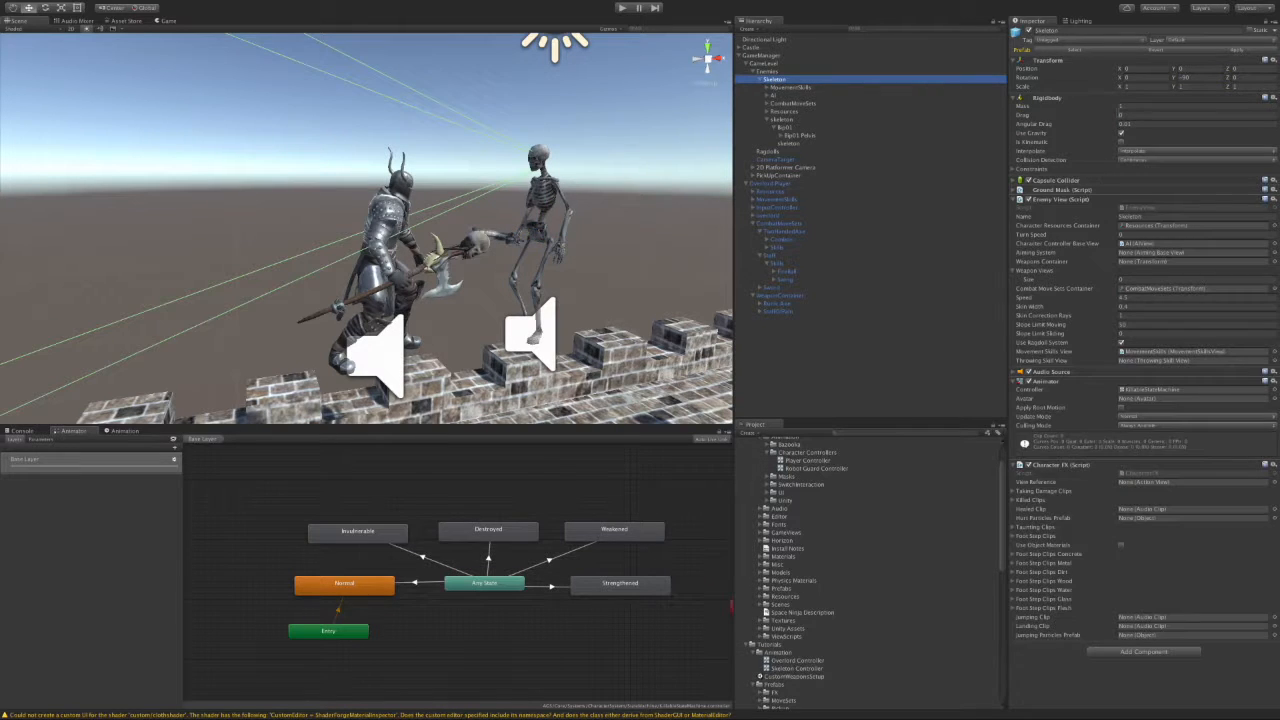
pyautogui.click(790, 120)
pyautogui.moveTo(594, 297)
pyautogui.mouseDown(button='middle')
pyautogui.moveTo(546, 281)
pyautogui.moveTo(590, 275)
pyautogui.mouseUp(button='middle')
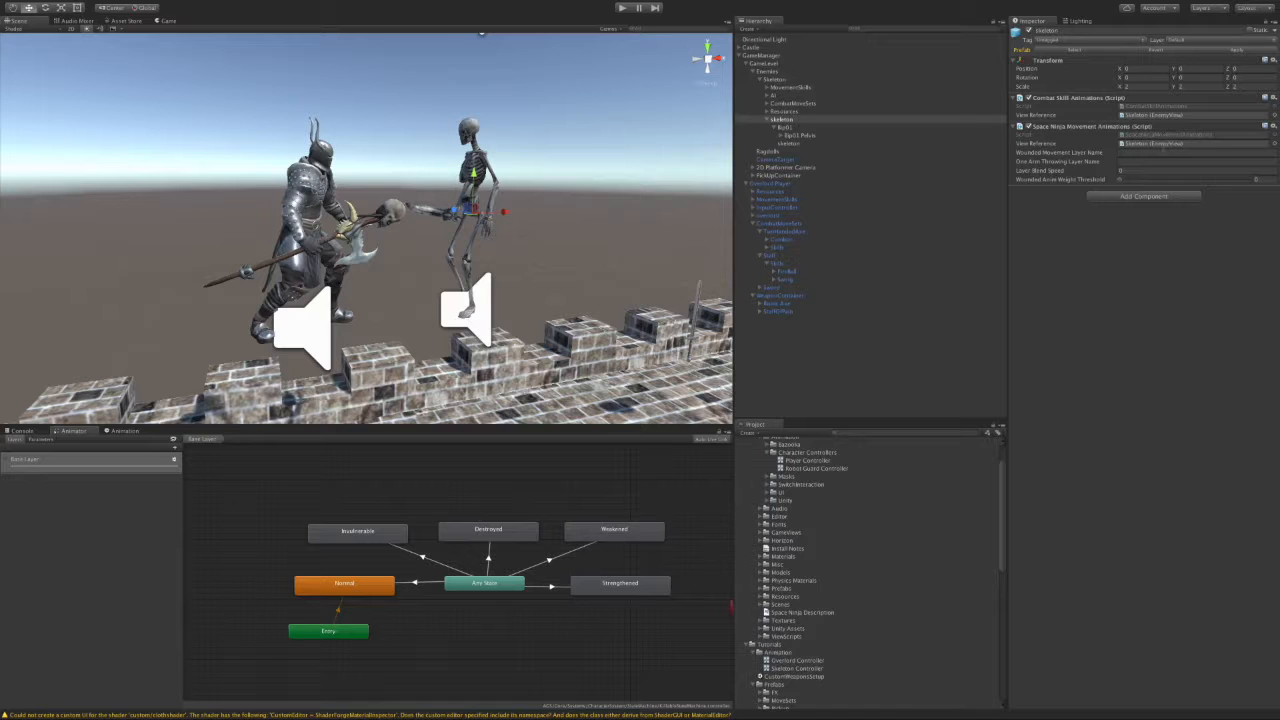
# Step: Remove the Animation component from the dagger held by the skeleton
pyautogui.click(782, 135)
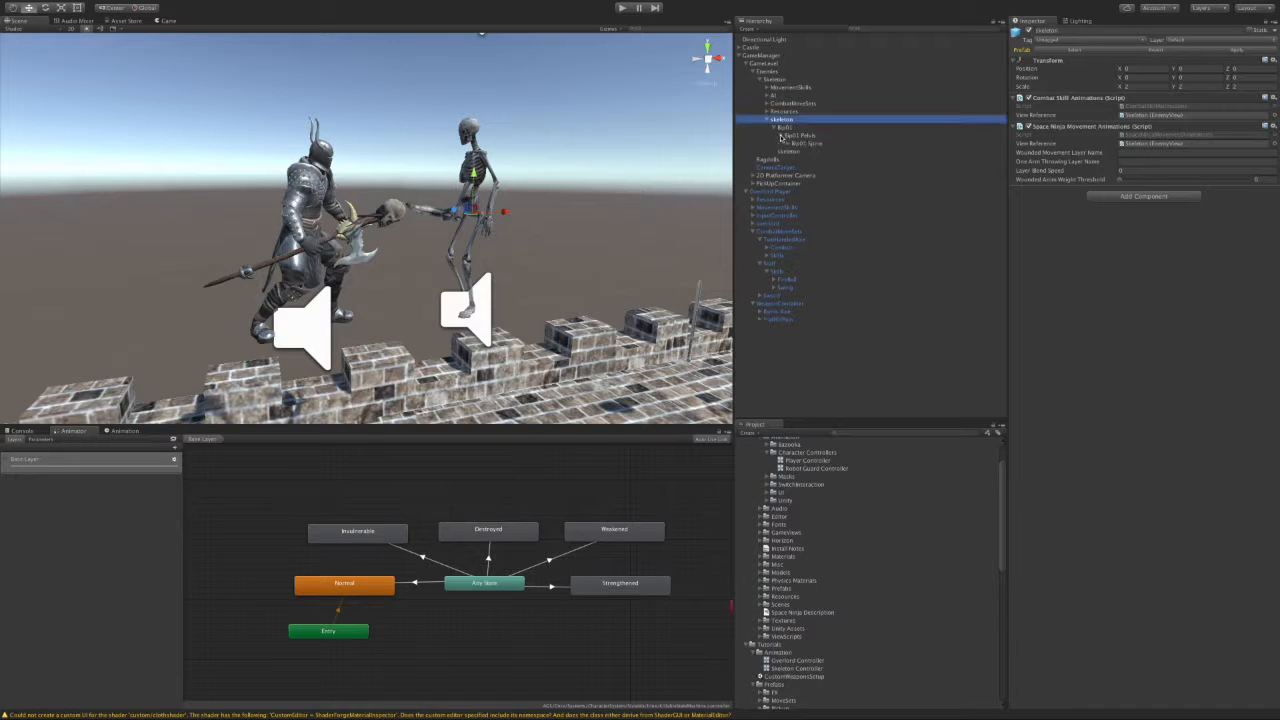
pyautogui.click(430, 211)
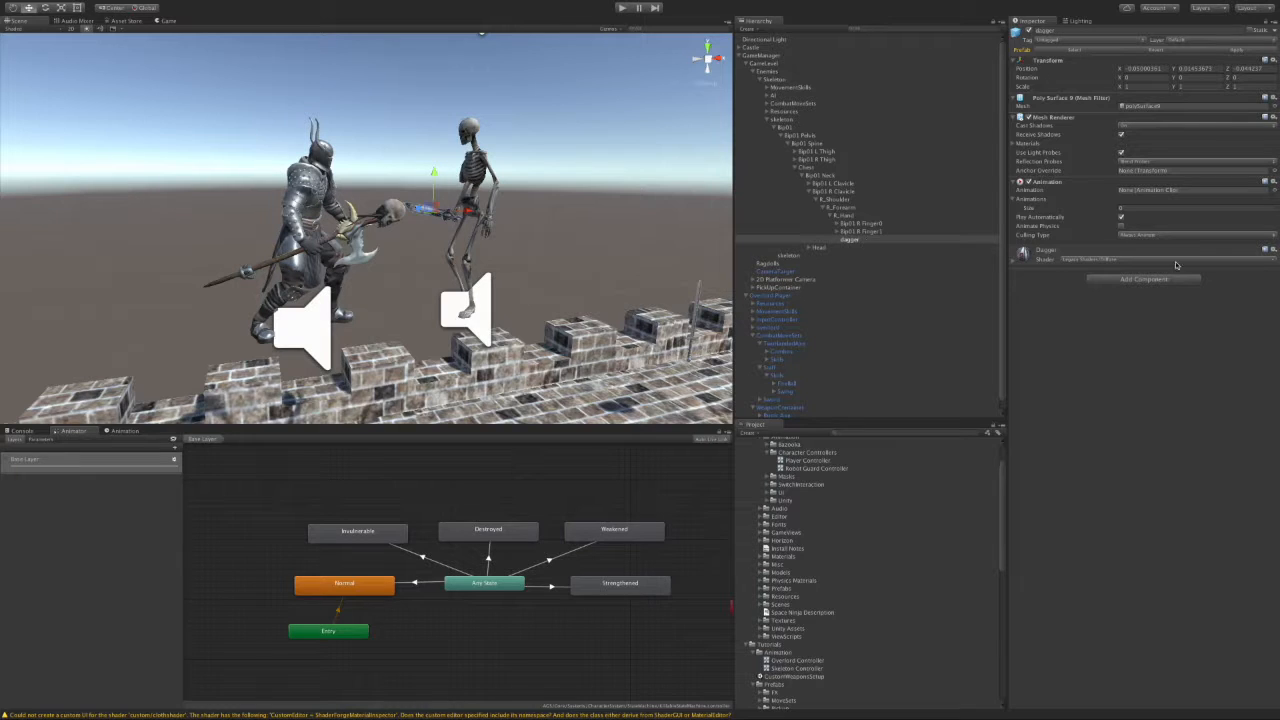
pyautogui.click(1270, 182)
pyautogui.click(1228, 222)
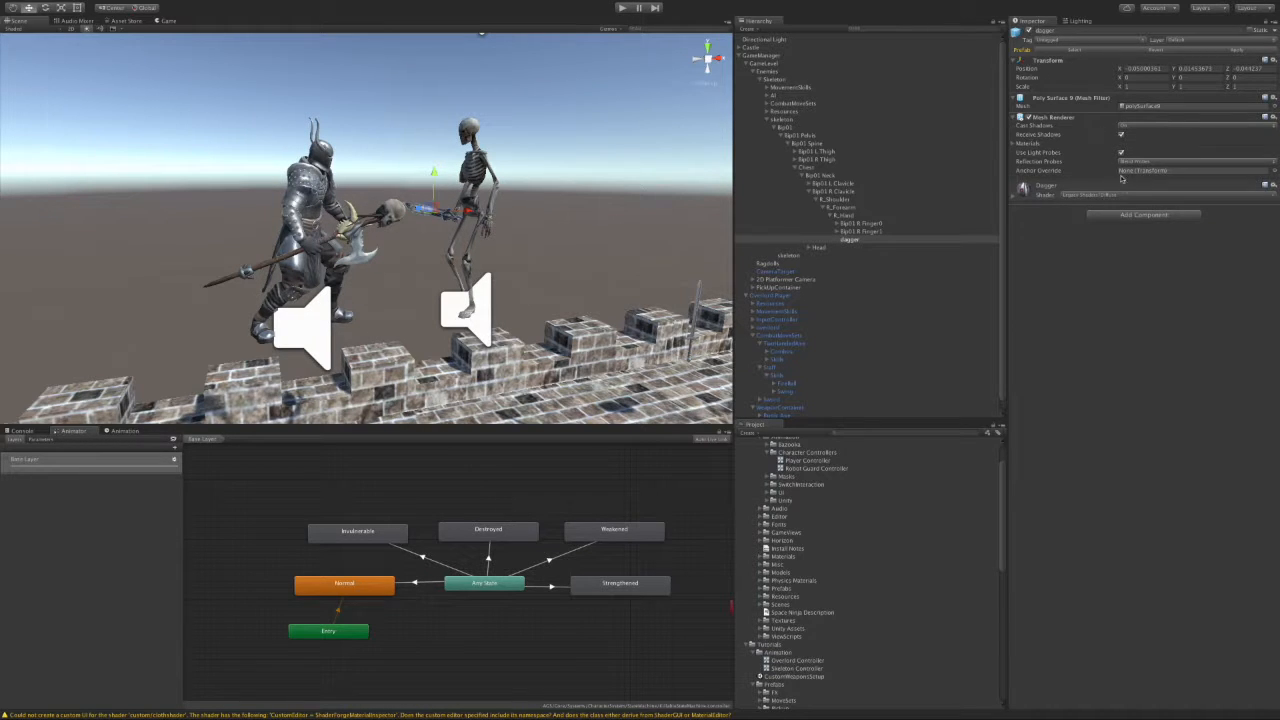
# Step: Add a Melee Weapon View to the dagger with Combat Move Set Type Sword
pyautogui.click(1116, 216)
pyautogui.write('mele')
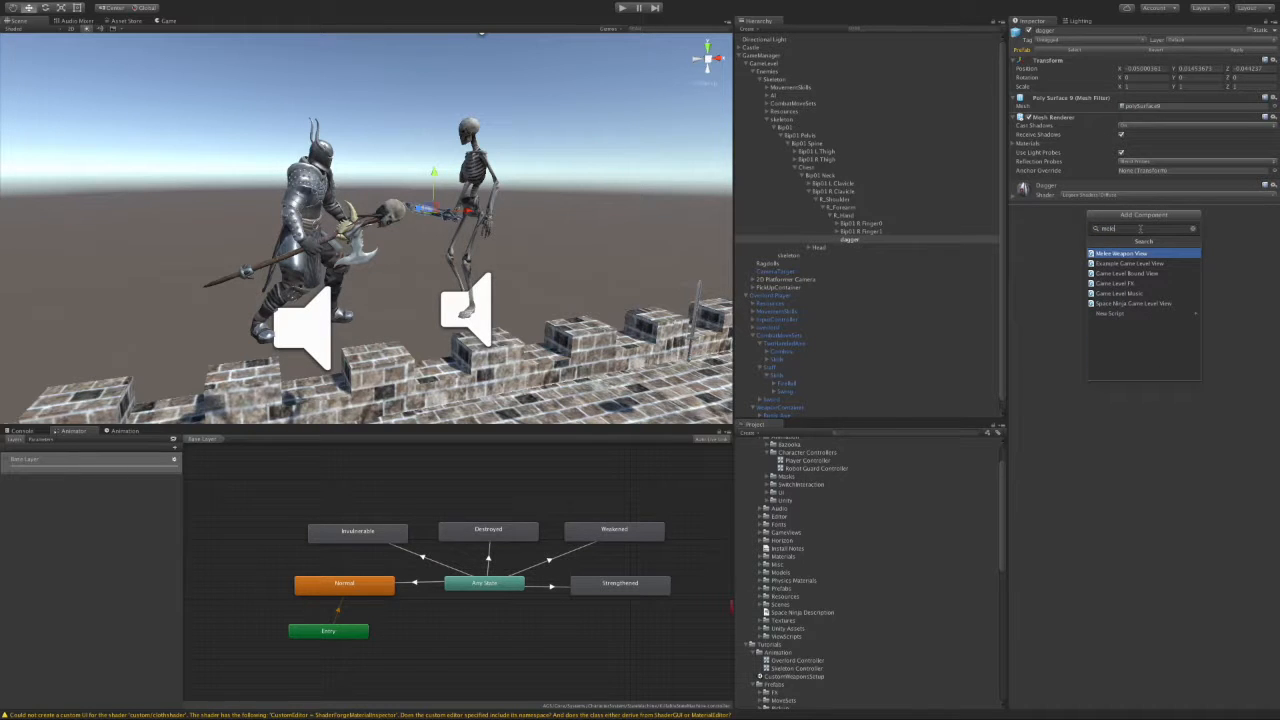
pyautogui.press('Return')
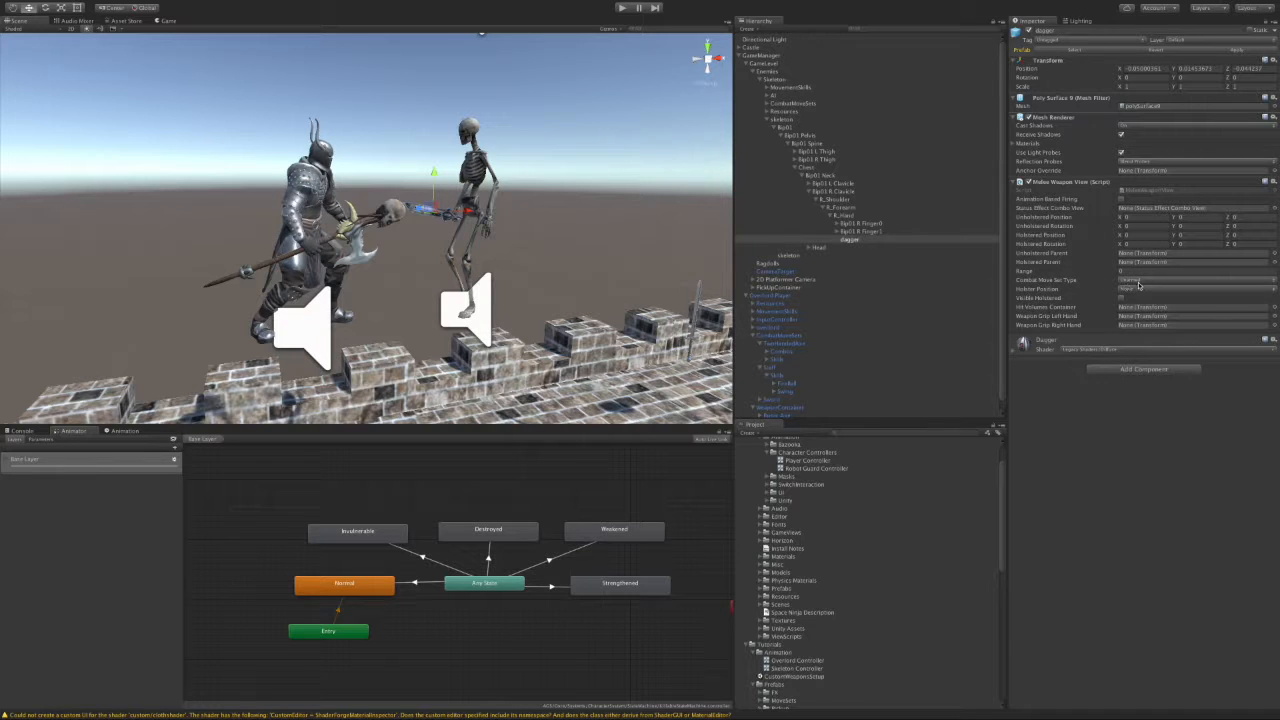
pyautogui.click(1130, 283)
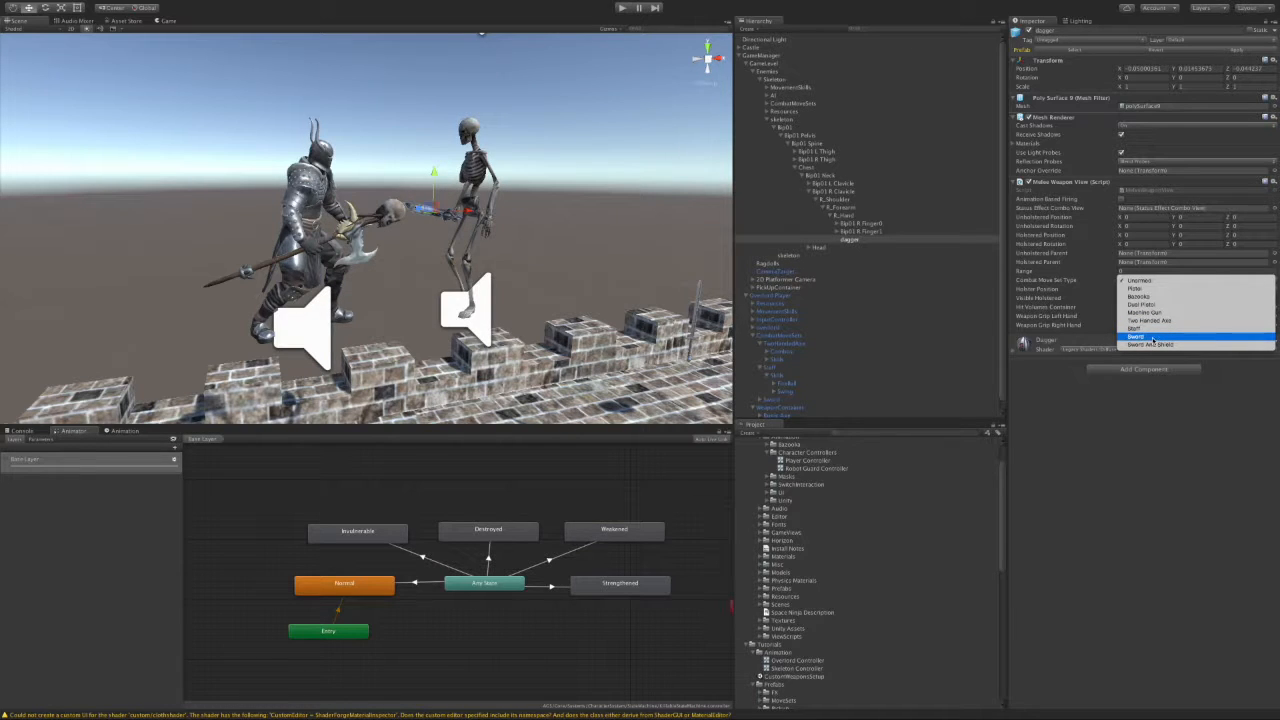
pyautogui.click(1153, 340)
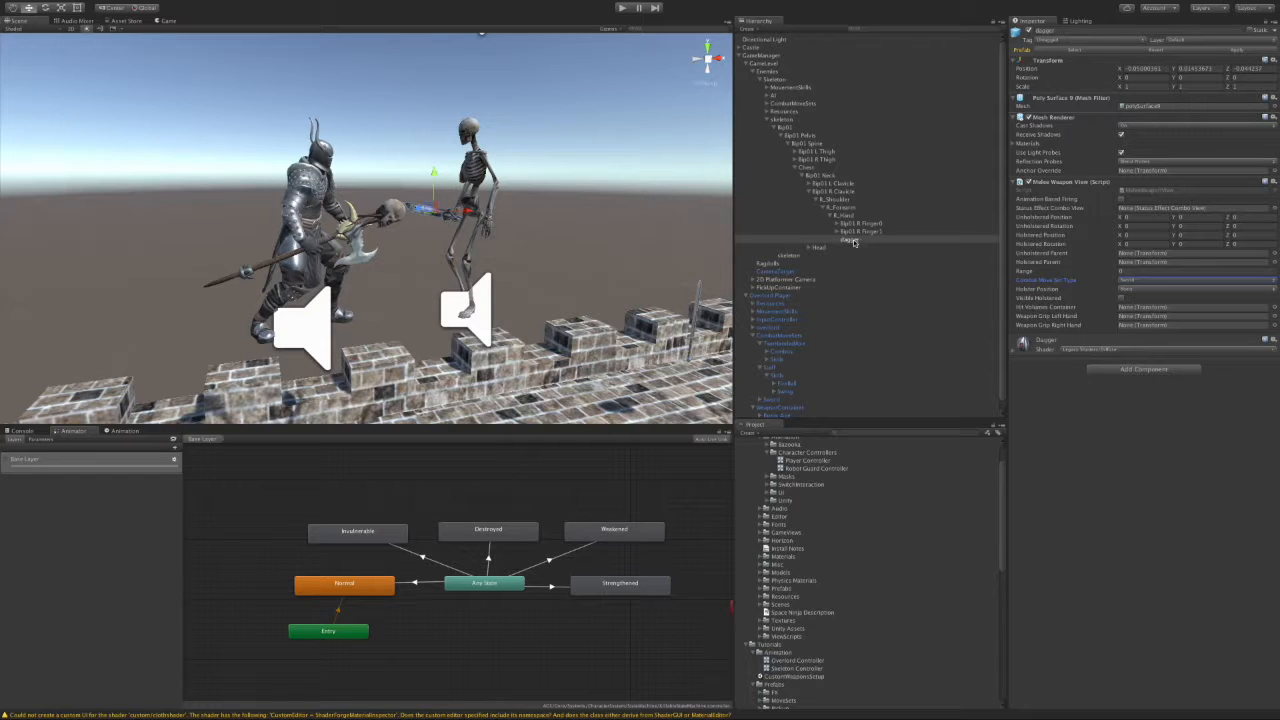
pyautogui.click(786, 120)
pyautogui.click(776, 72)
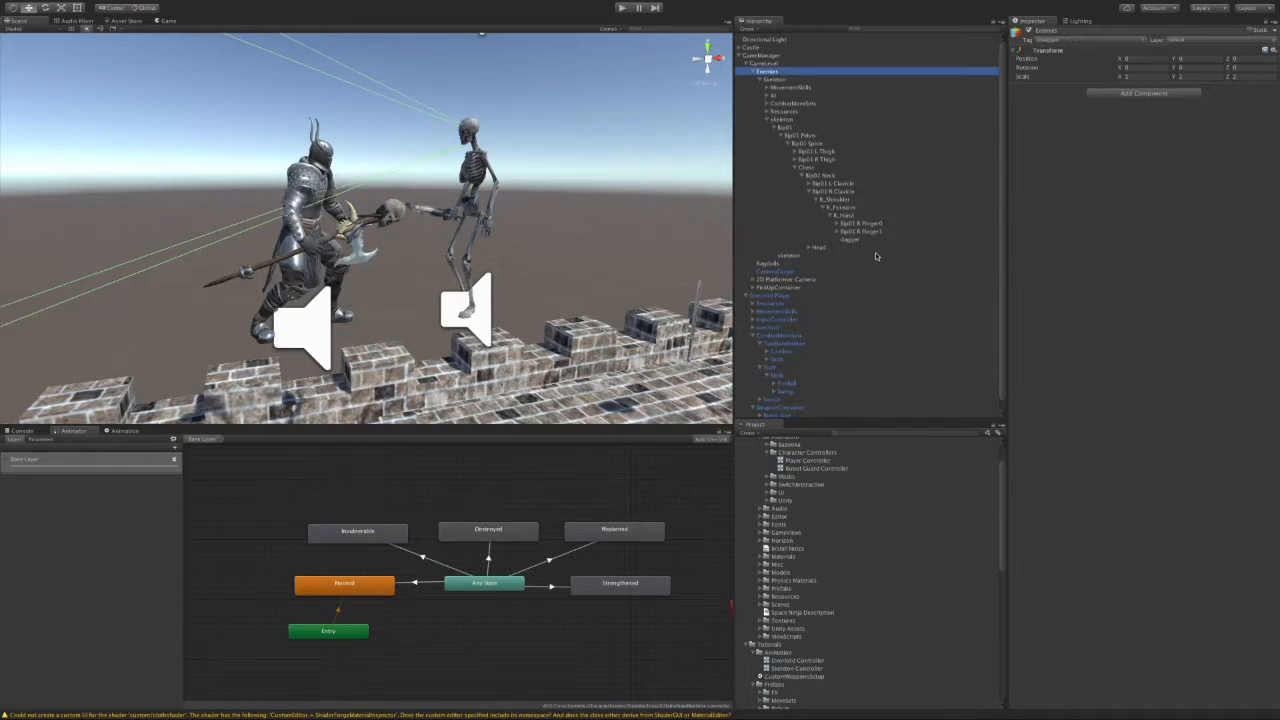
# Step: Drag the dagger into the Skeleton's Enemy View Weapon Views list as element 0
pyautogui.click(778, 79)
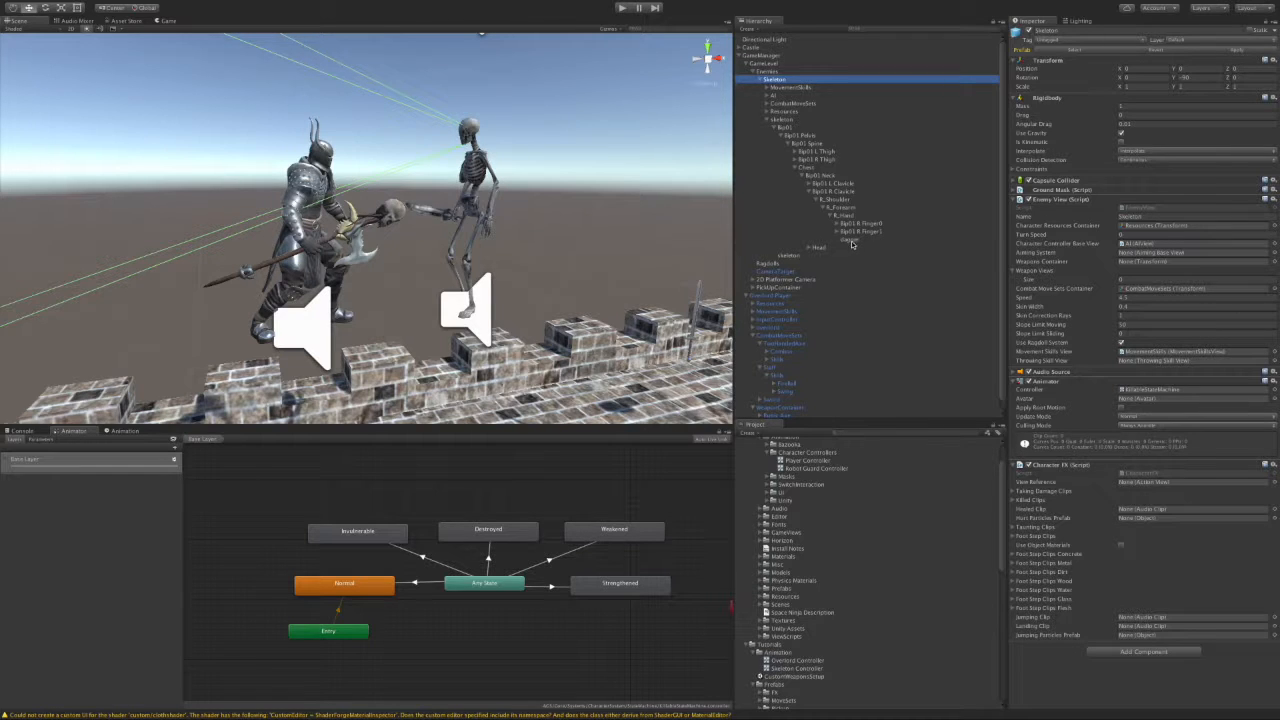
pyautogui.moveTo(853, 243); pyautogui.dragTo(1058, 276)
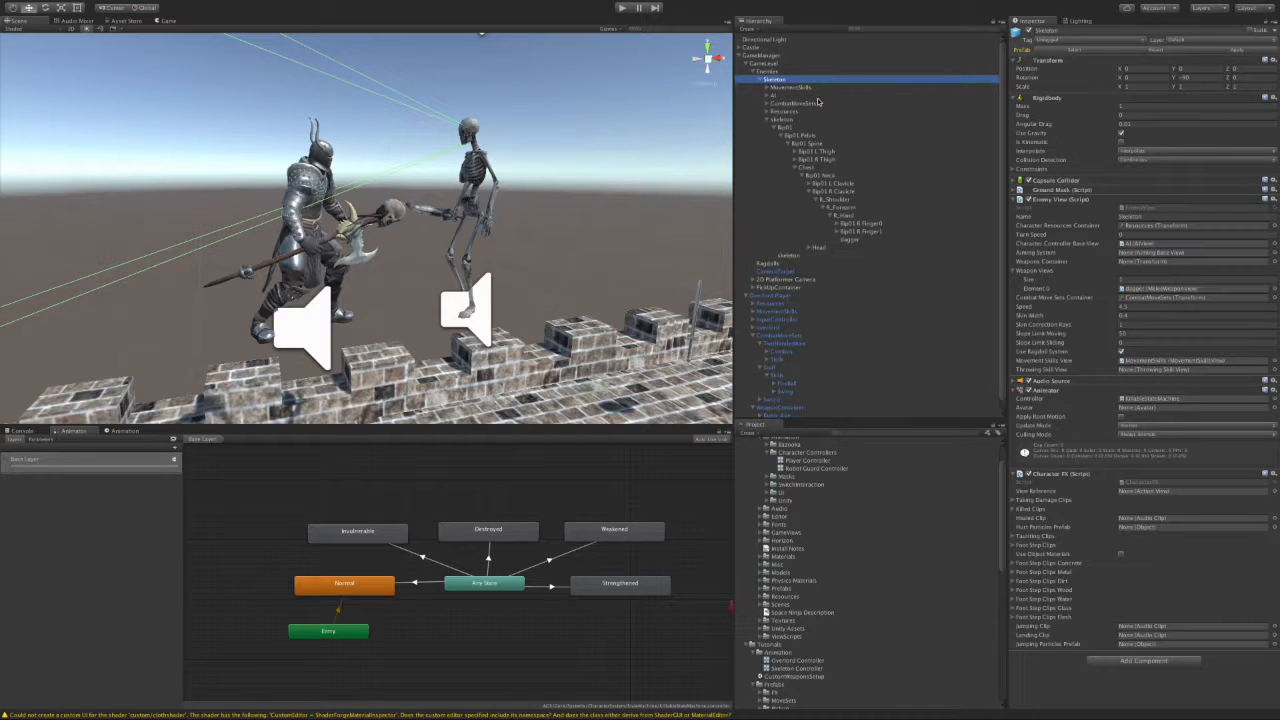
pyautogui.click(785, 120)
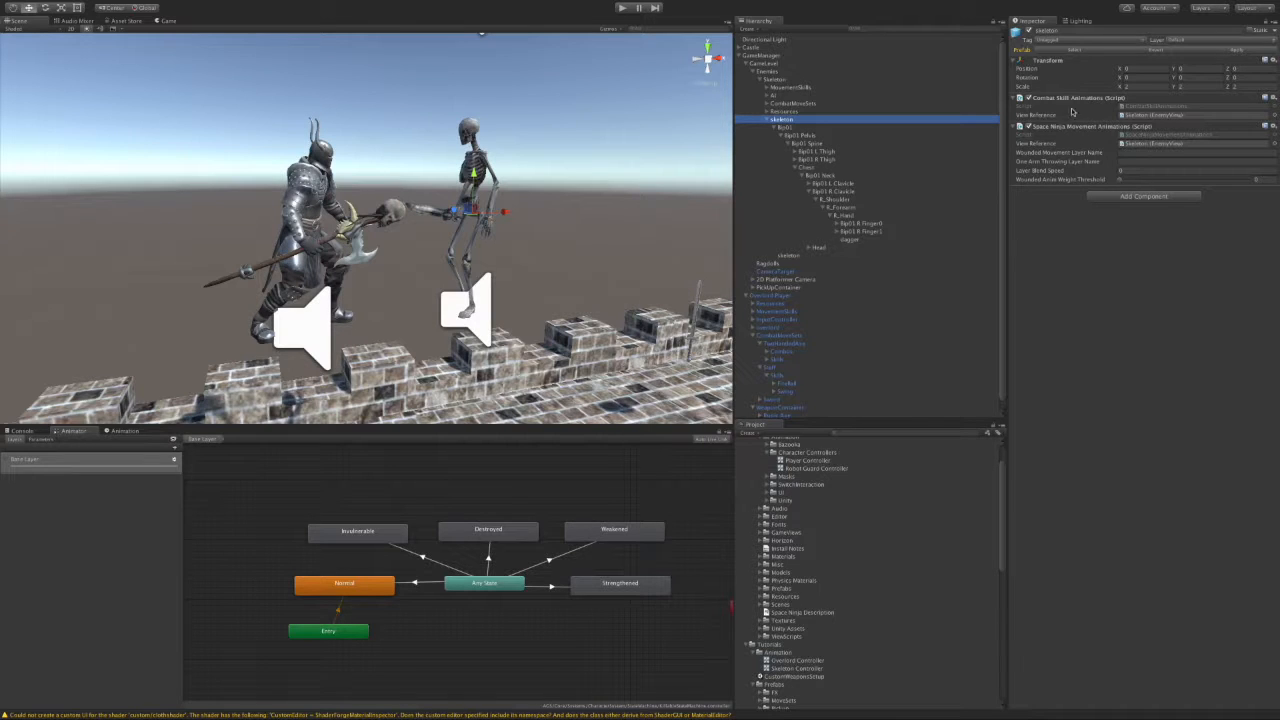
# Step: Add a Combat Skill Anim Event Listener script to the skeleton model
pyautogui.click(1108, 197)
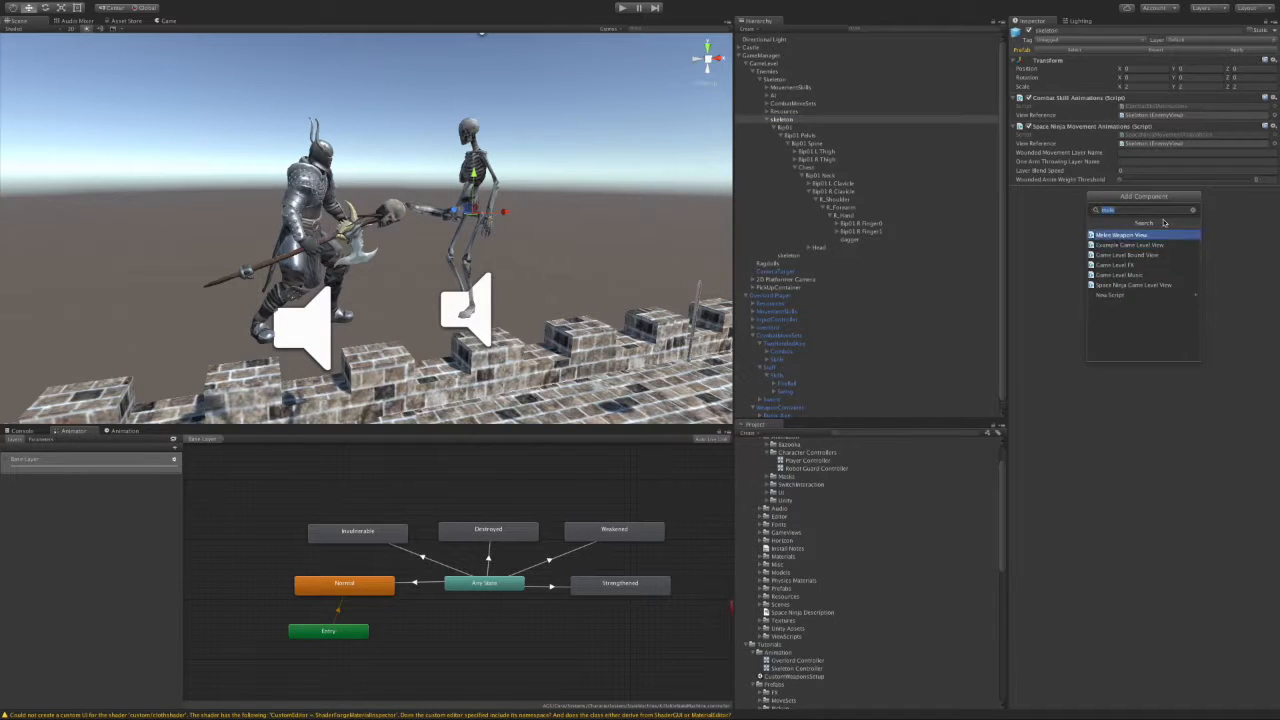
pyautogui.write('animev')
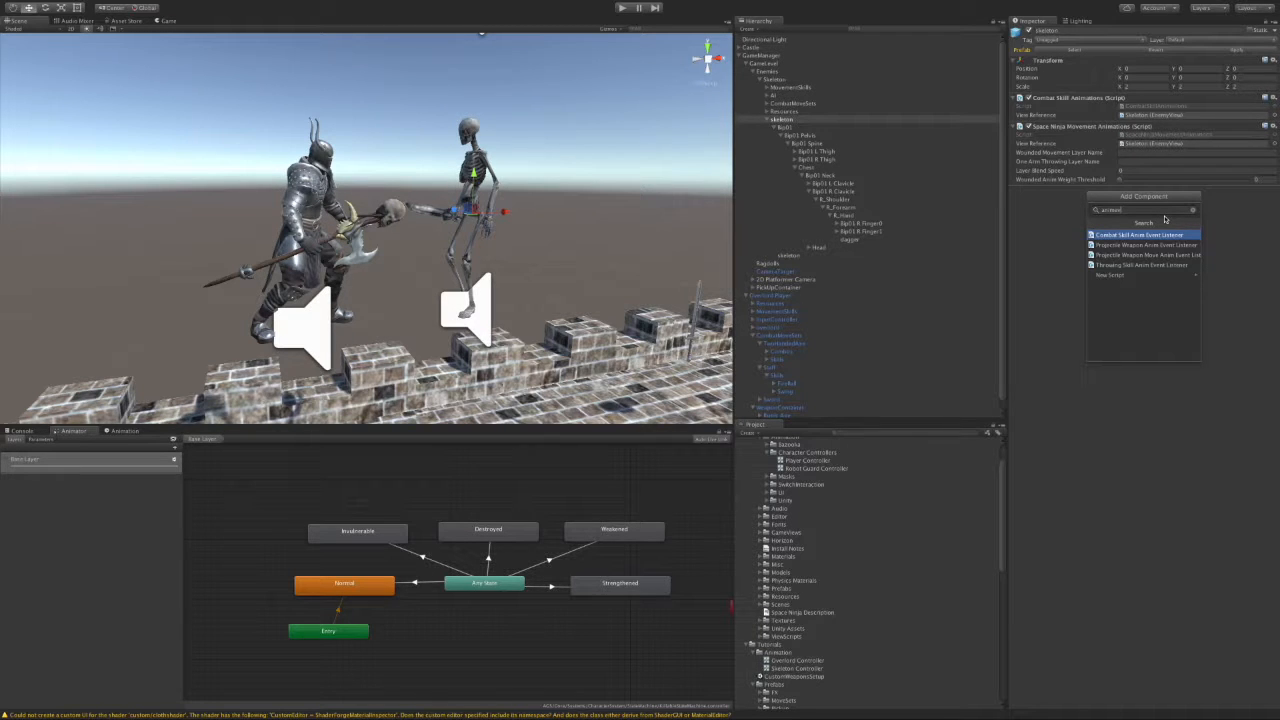
pyautogui.press('Return')
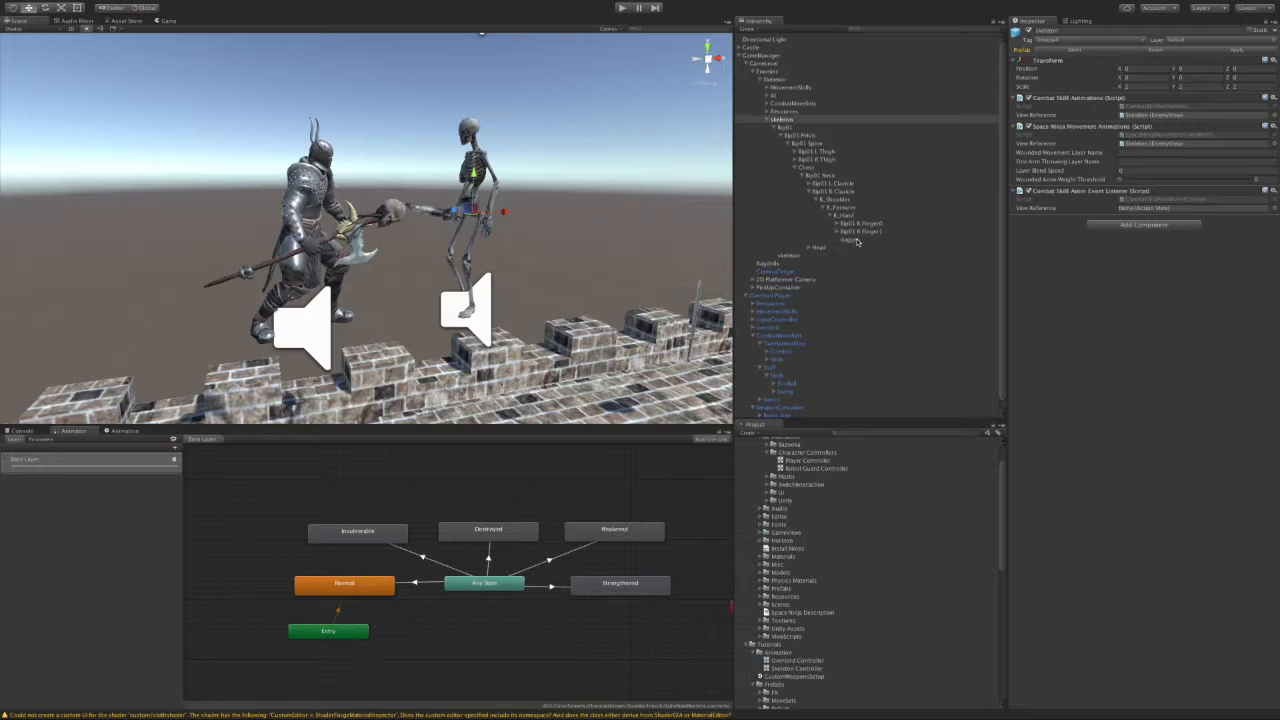
# Step: Add an Animator component to the child skeleton model
pyautogui.click(779, 80)
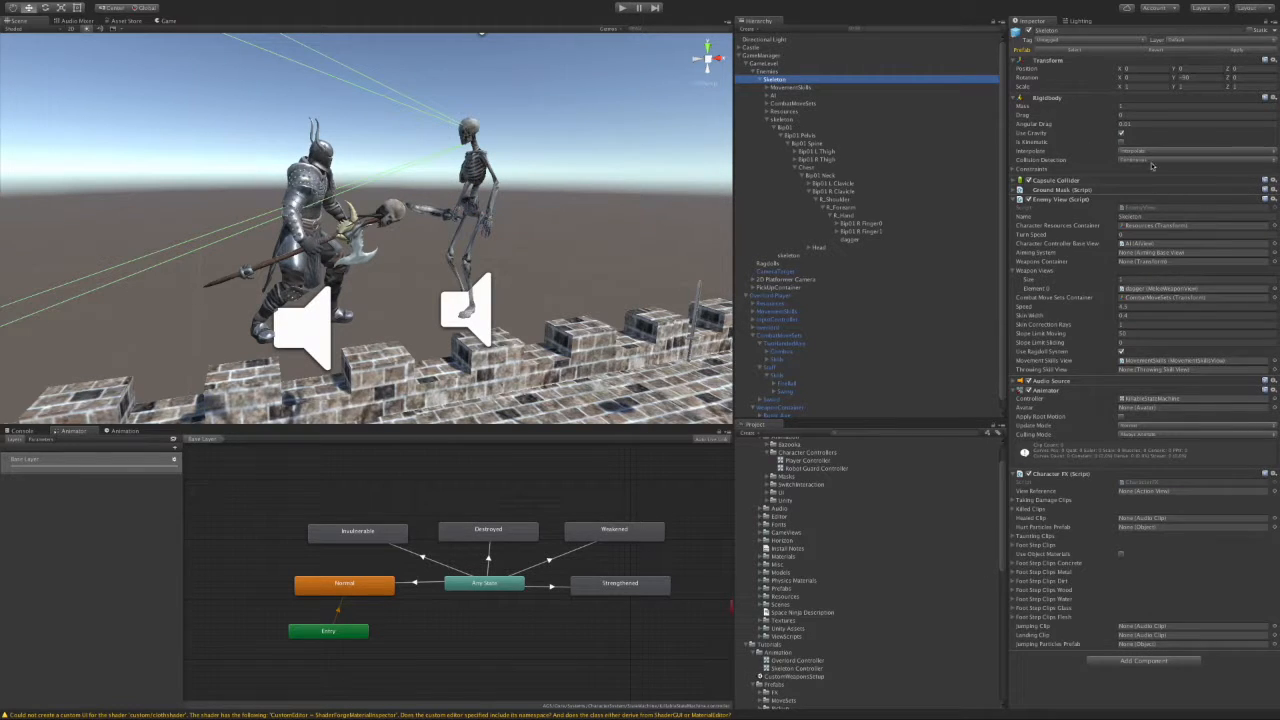
pyautogui.click(1016, 201)
pyautogui.click(810, 121)
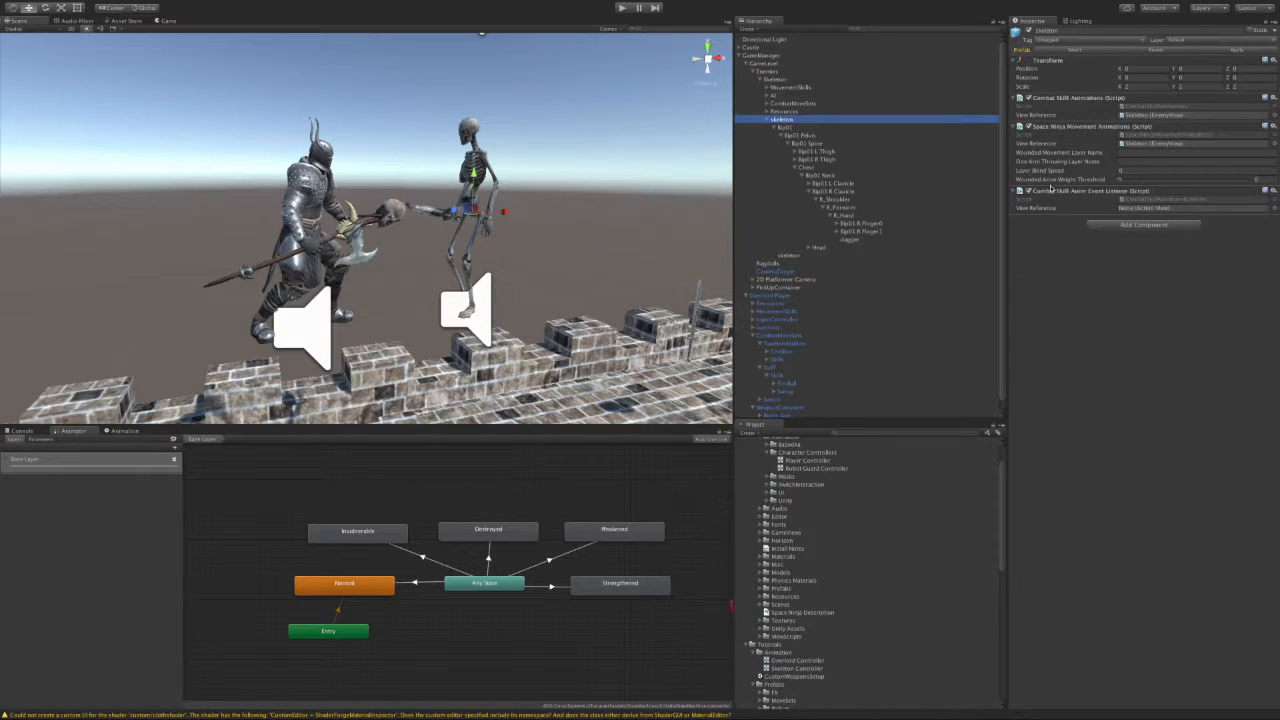
pyautogui.click(1140, 226)
pyautogui.write('anima')
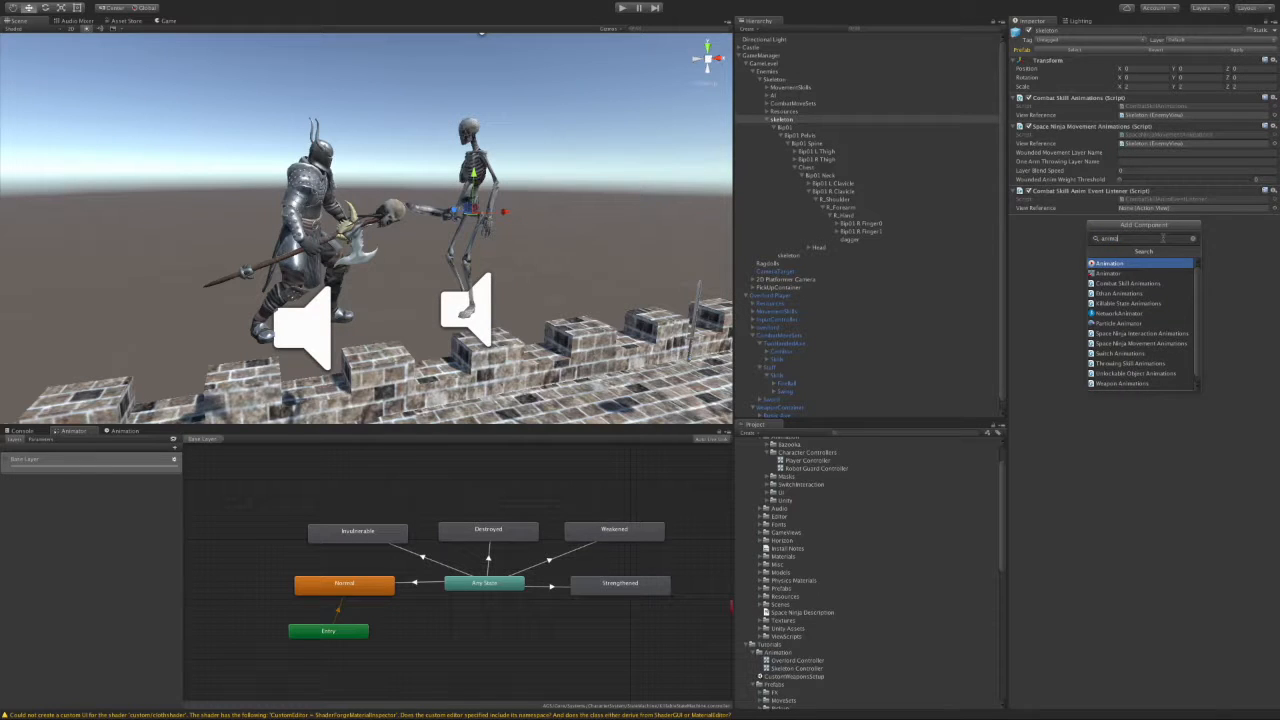
pyautogui.press('Down')
pyautogui.press('Return')
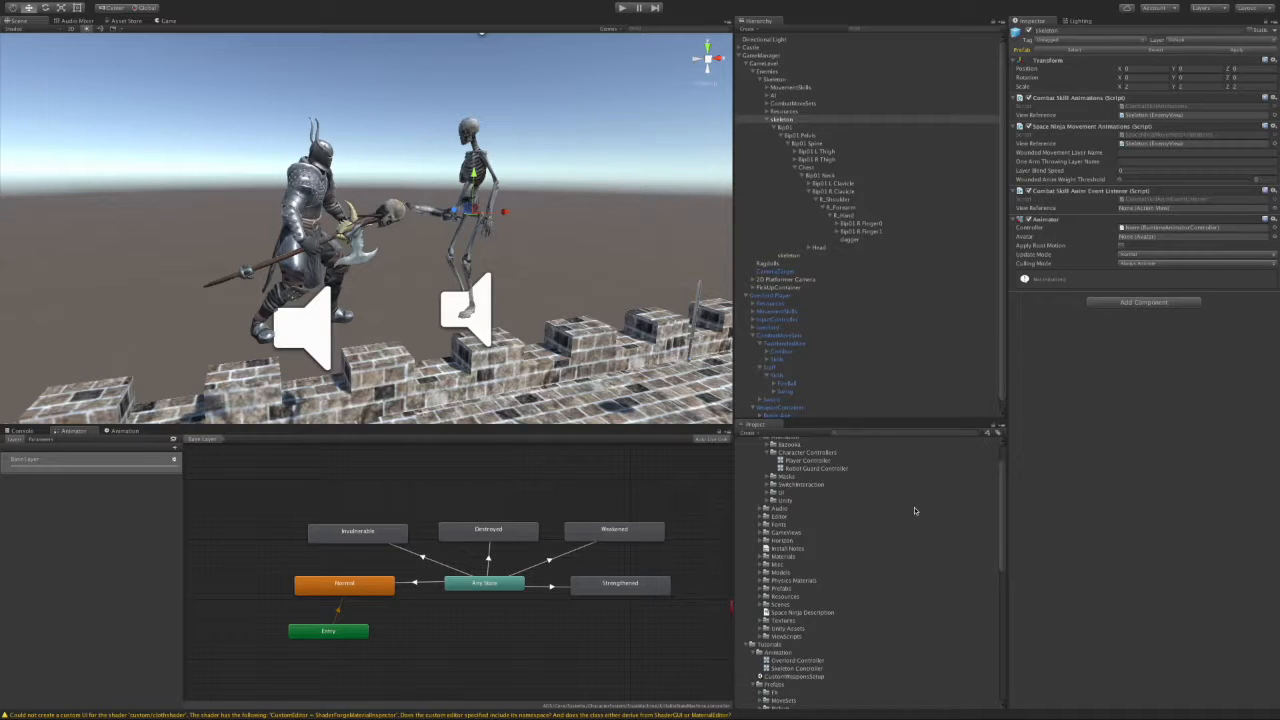
# Step: Assign Skeleton Controller to the Animator's Controller field and view its state graph
pyautogui.scroll(3, 893, 524)
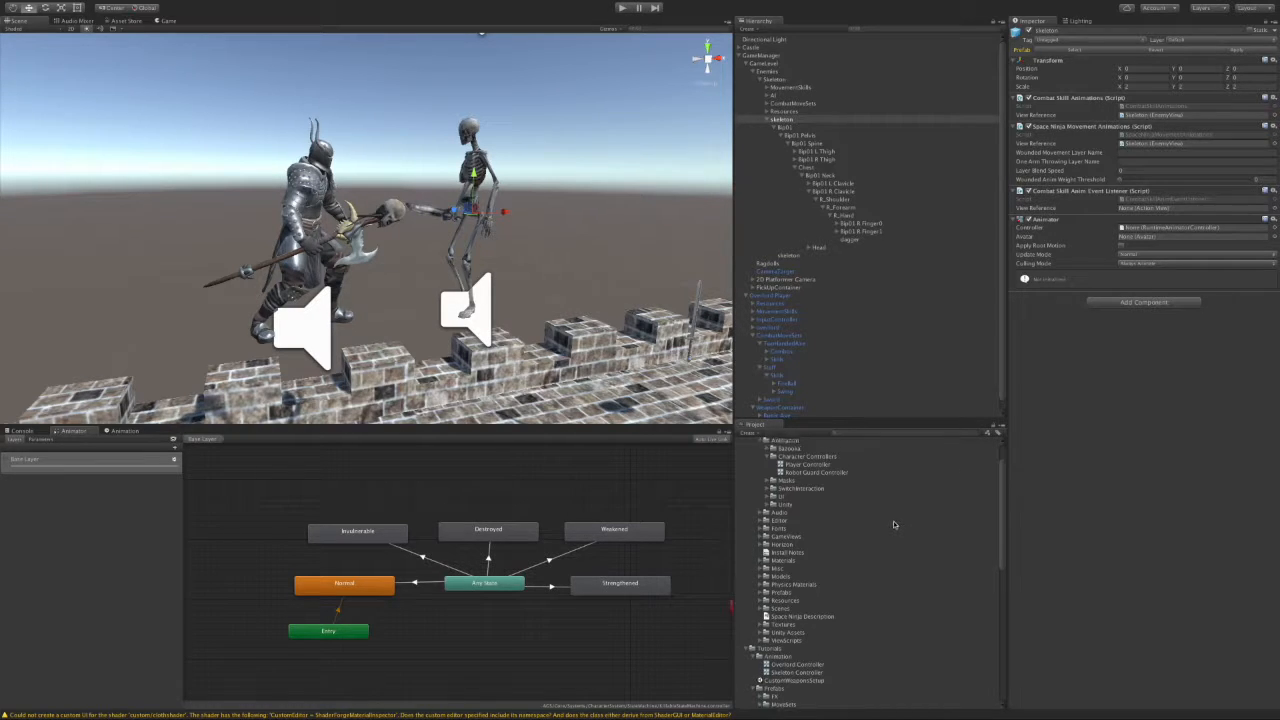
pyautogui.scroll(-1, 897, 525)
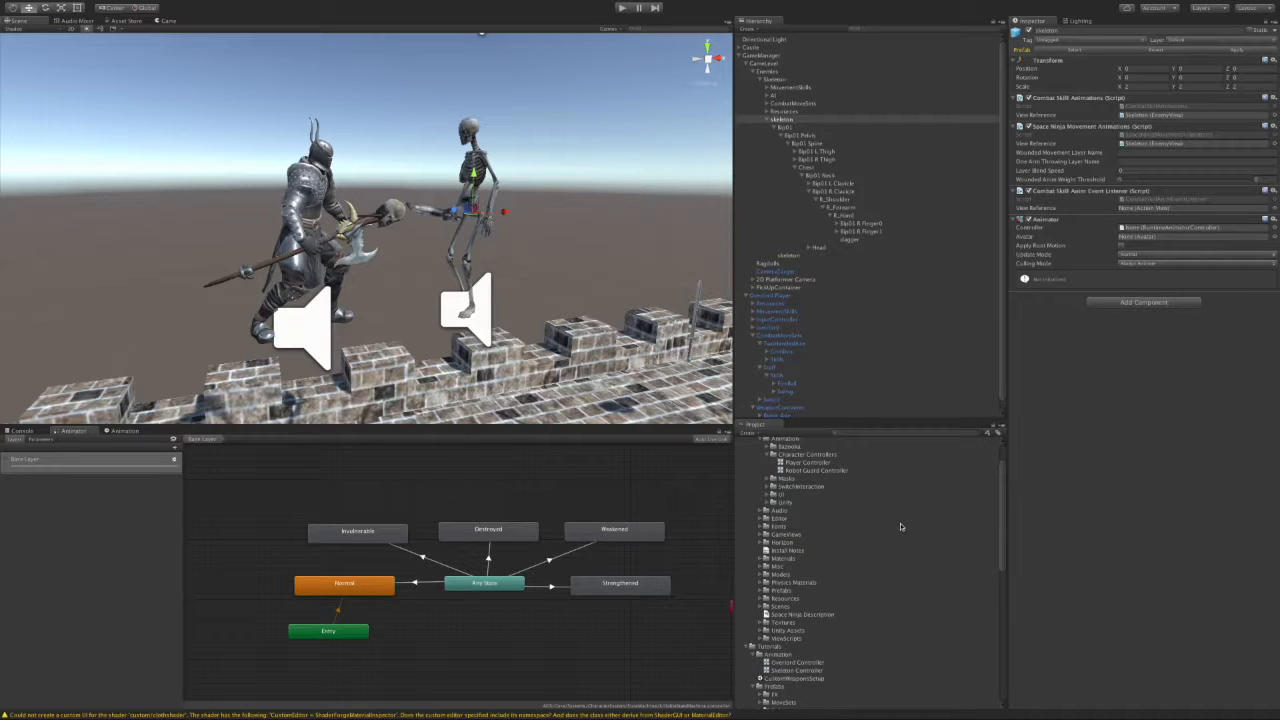
pyautogui.scroll(1, 900, 526)
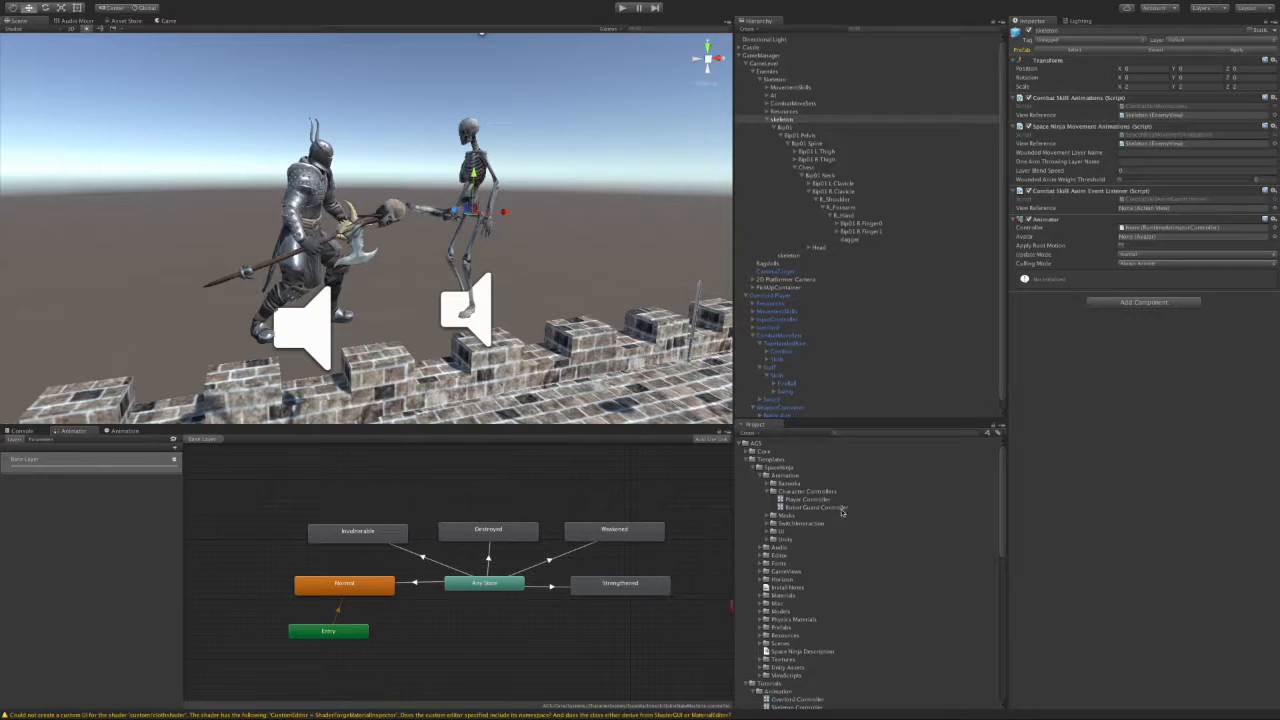
pyautogui.scroll(-2, 863, 570)
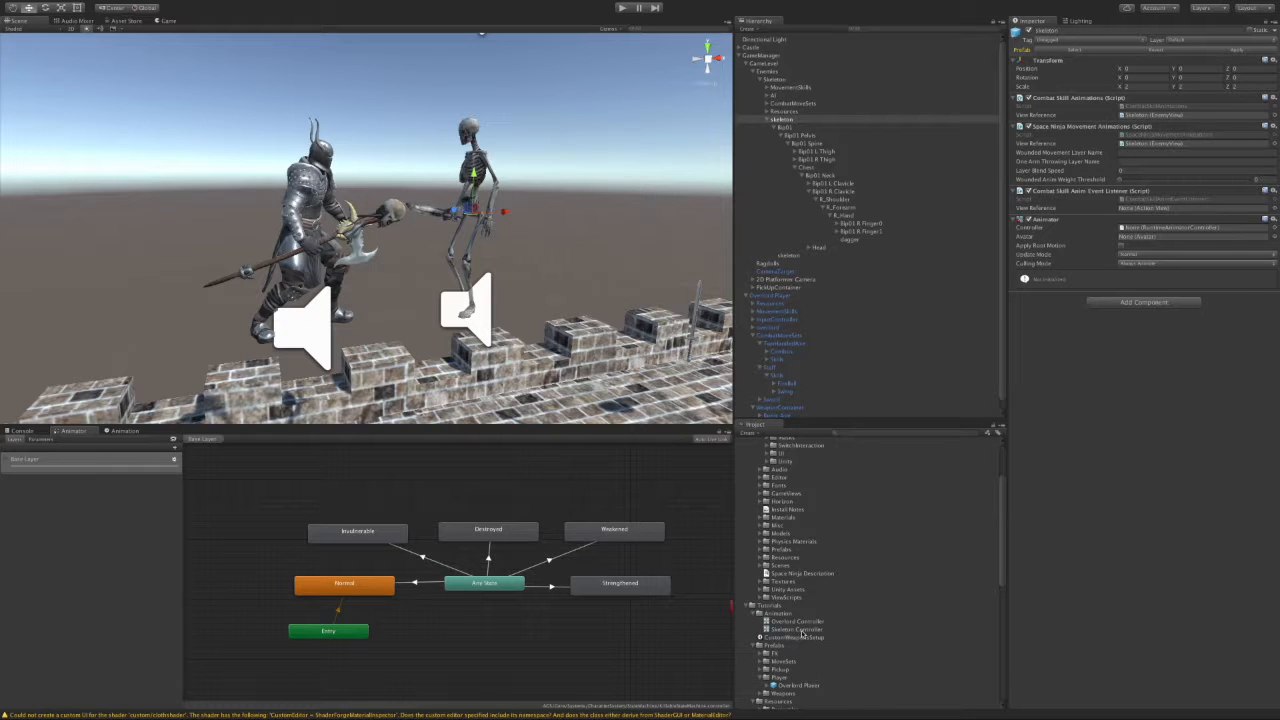
pyautogui.scroll(-3, 834, 528)
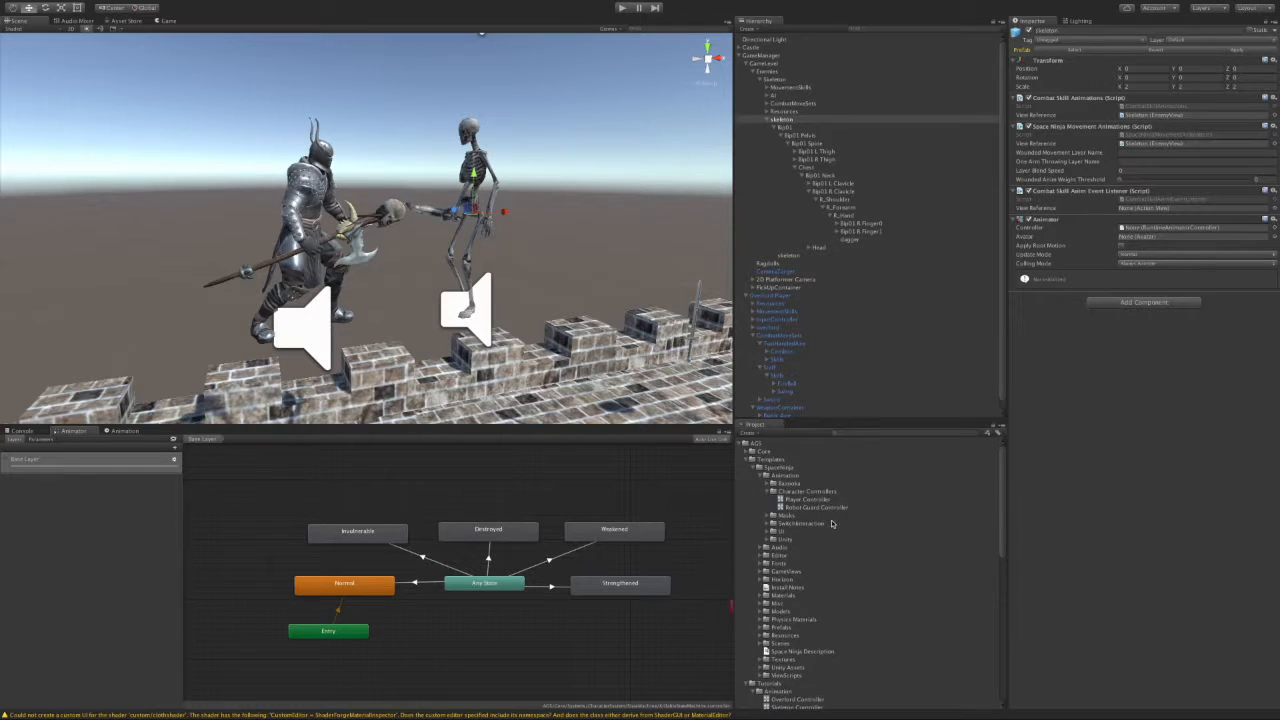
pyautogui.moveTo(797, 540); pyautogui.dragTo(1124, 231)
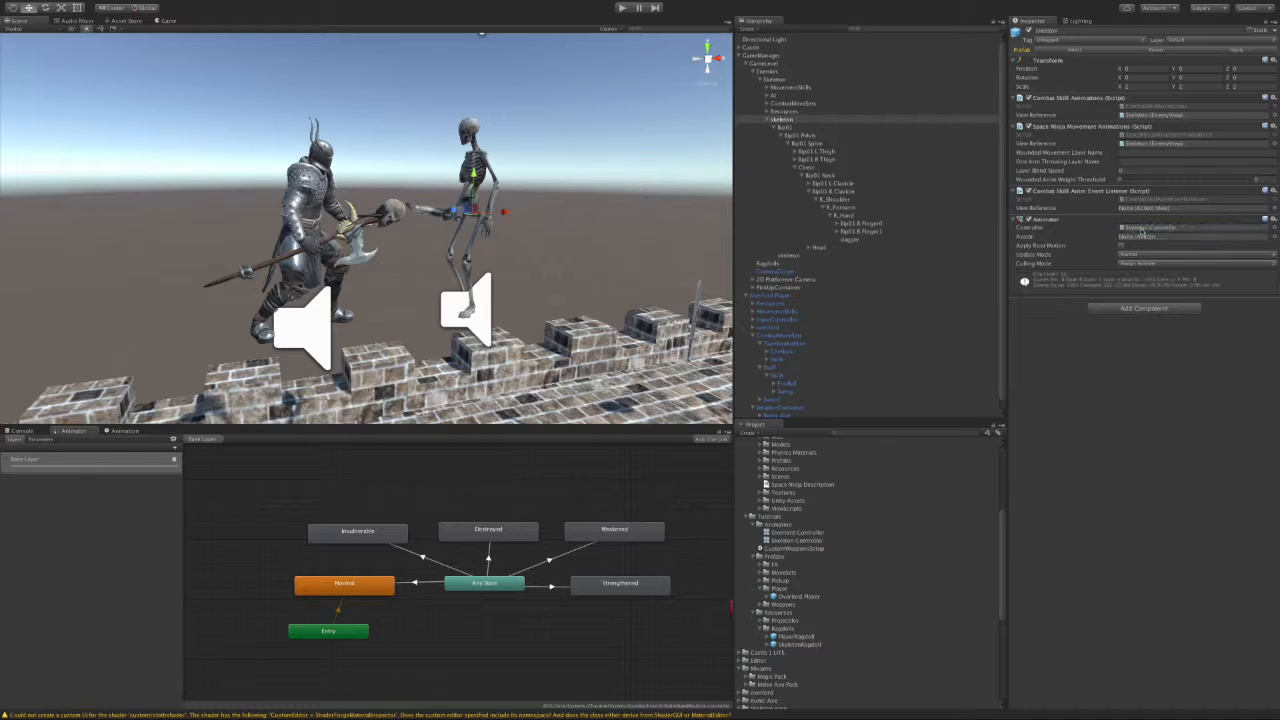
pyautogui.click(71, 431)
pyautogui.moveTo(506, 531); pyautogui.dragTo(394, 552, button='middle')
# Step: Delete the Special Movement state from the Skeleton Controller's base layer
pyautogui.moveTo(642, 545); pyautogui.dragTo(529, 491)
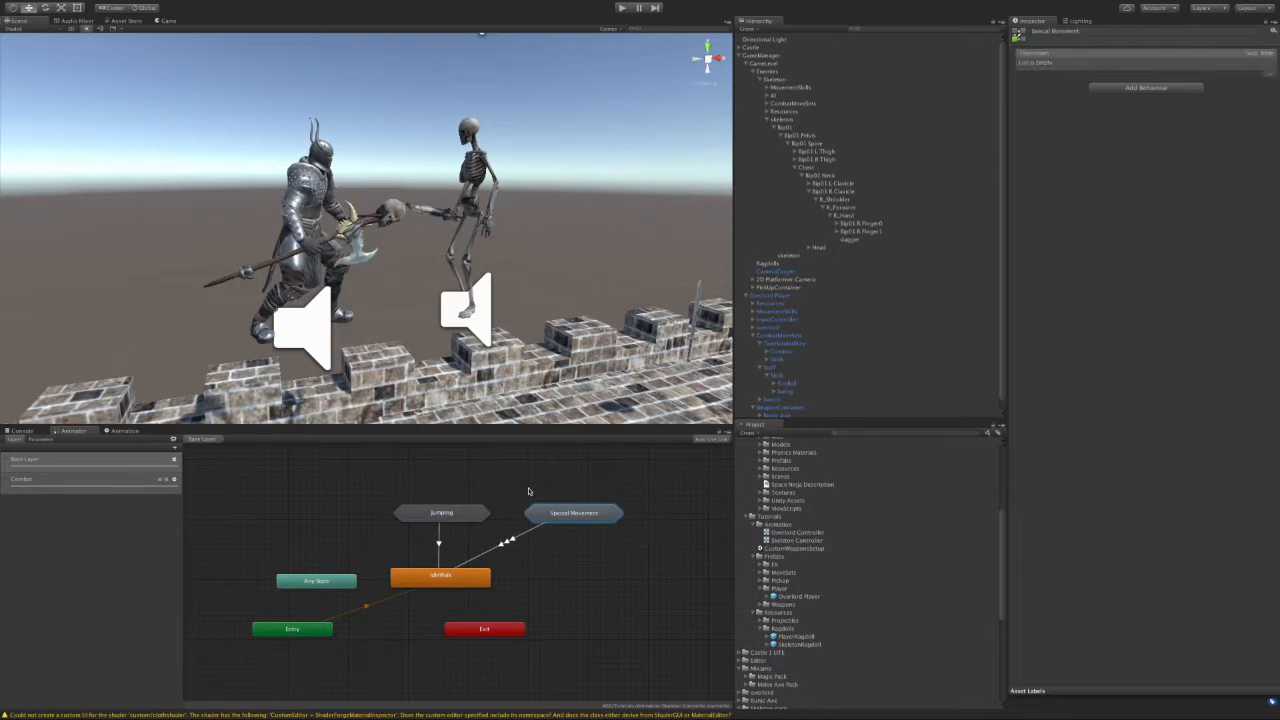
pyautogui.press('Delete')
pyautogui.press('Return')
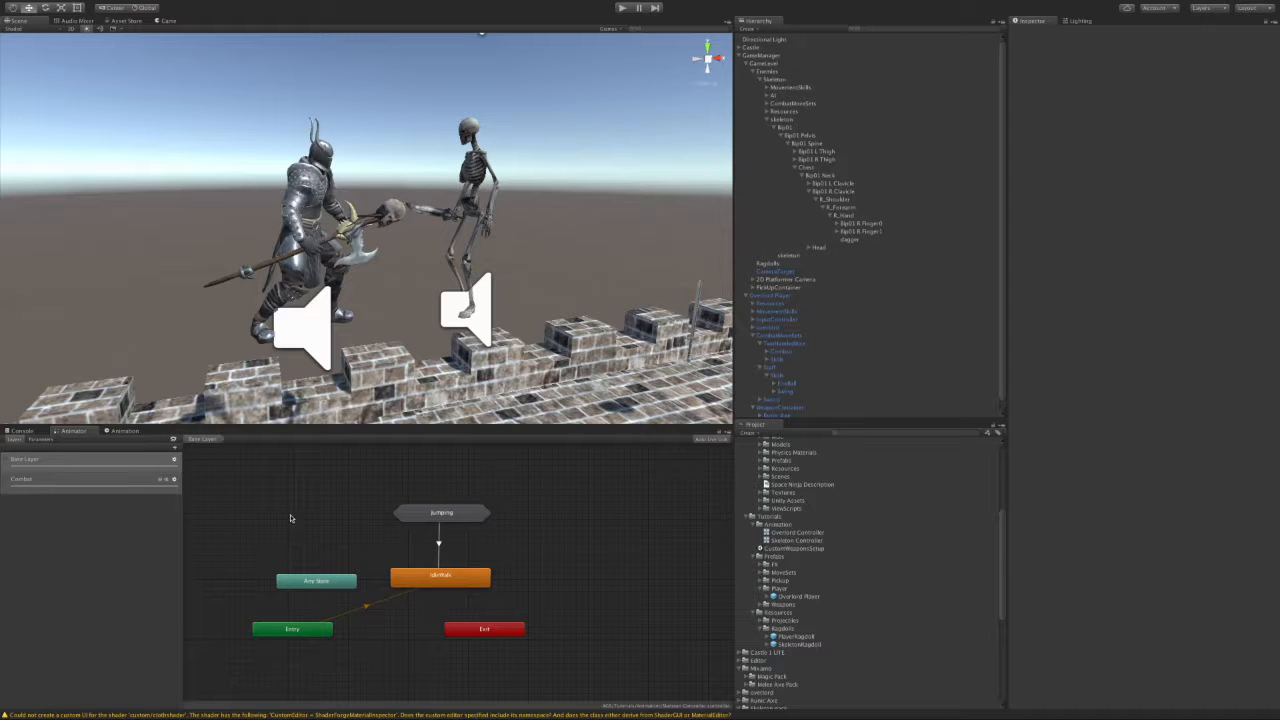
# Step: Delete the WeaponShoot, WeaponRaise and WeaponLower states from the Combat layer
pyautogui.click(98, 480)
pyautogui.moveTo(368, 504); pyautogui.dragTo(290, 496, button='middle')
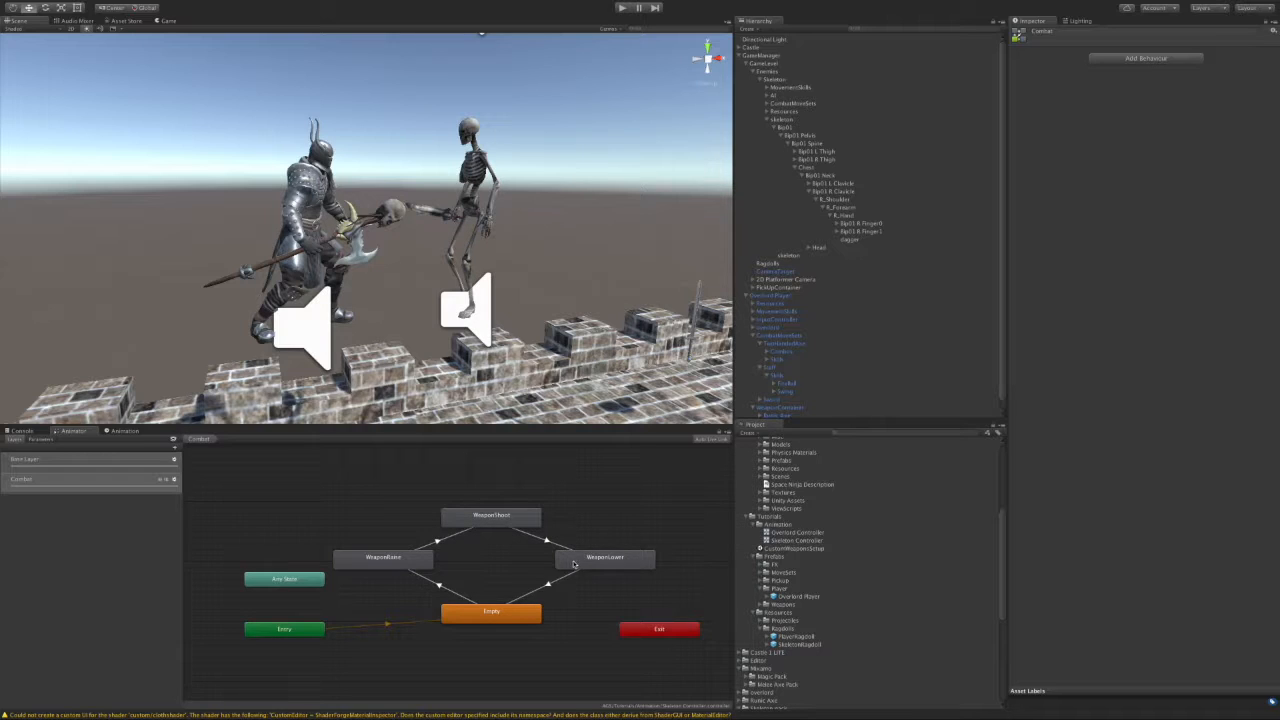
pyautogui.moveTo(666, 582); pyautogui.dragTo(394, 518)
pyautogui.press('Delete')
pyautogui.press('Return')
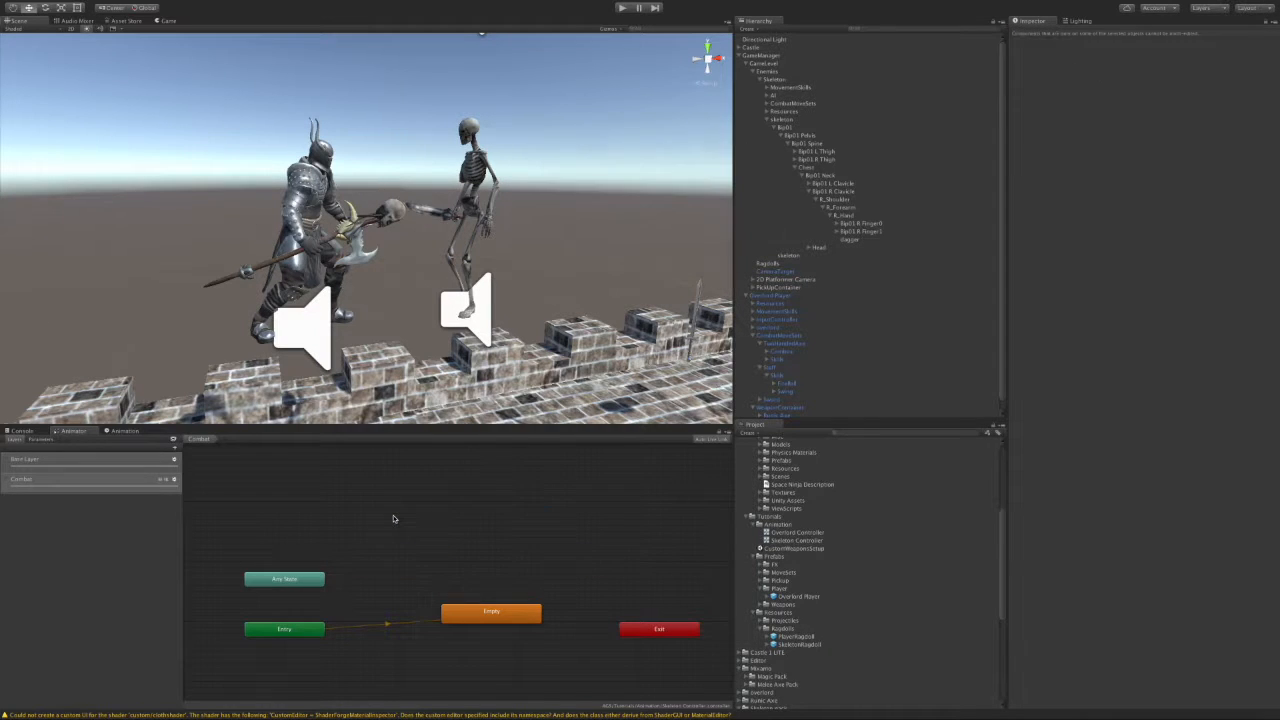
pyautogui.click(165, 481)
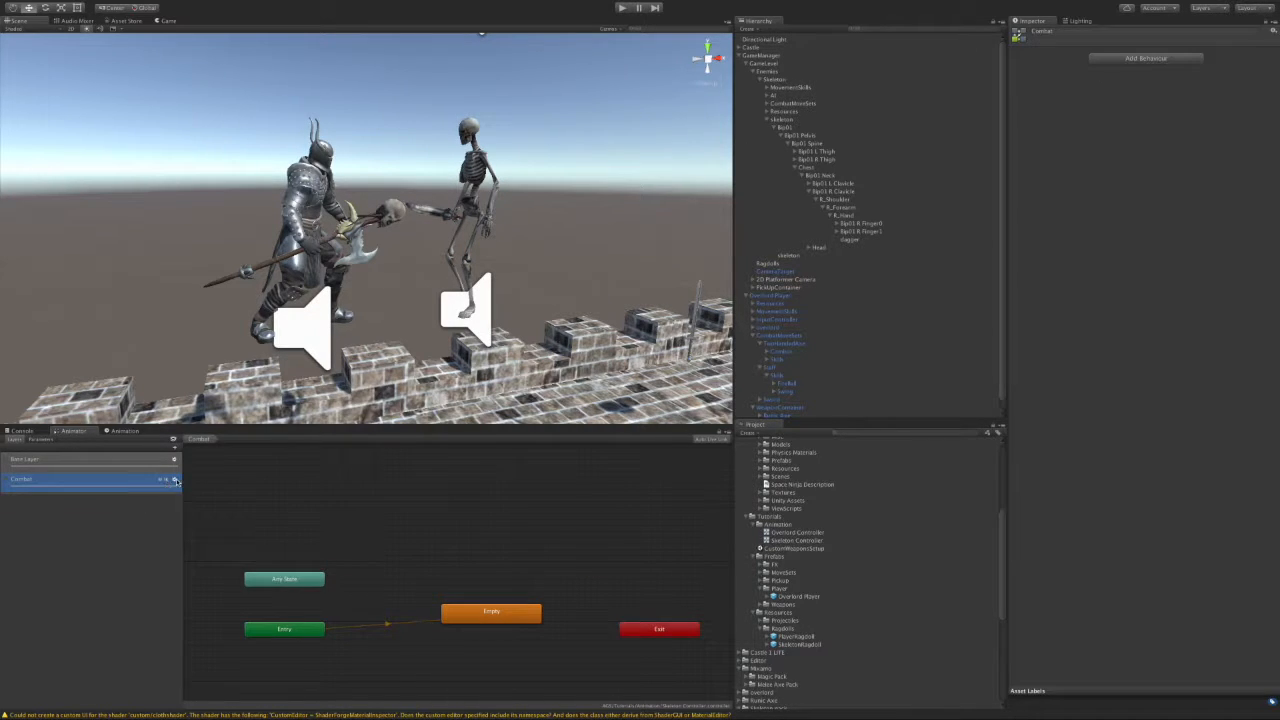
# Step: In the Combat layer settings, clear Mask to None and uncheck IK Pass
pyautogui.click(175, 481)
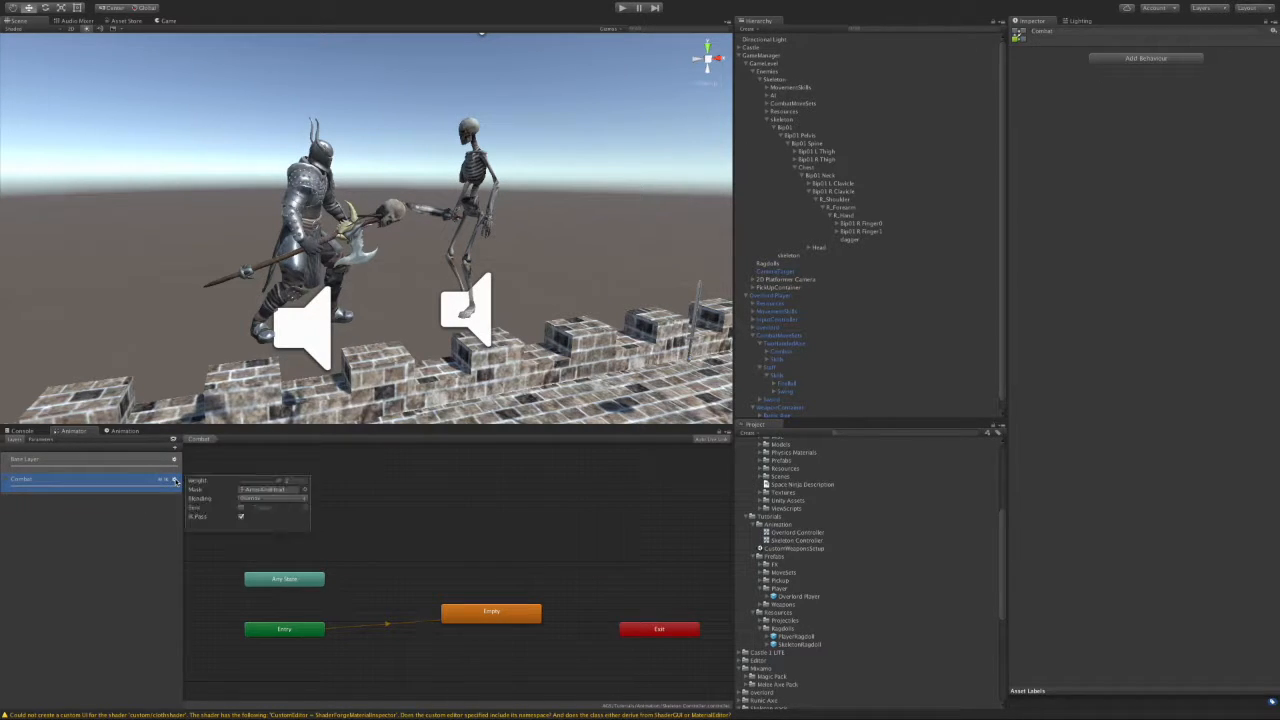
pyautogui.click(286, 491)
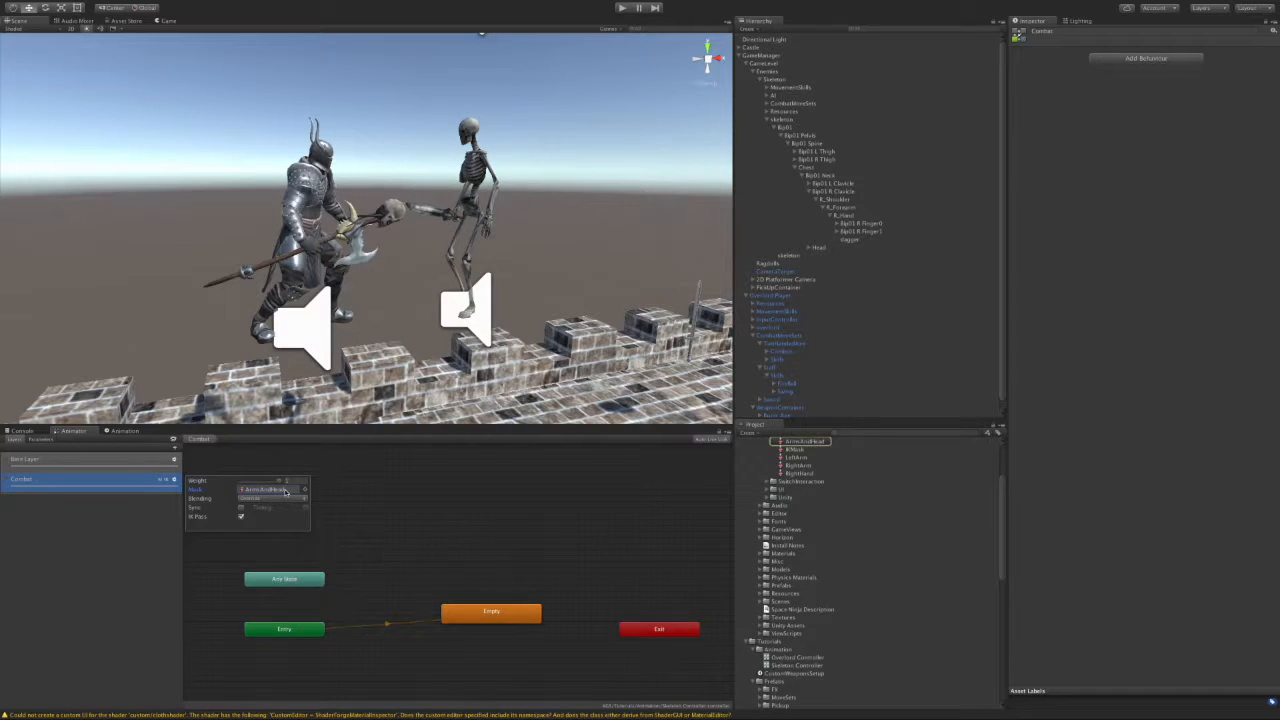
pyautogui.press('Delete')
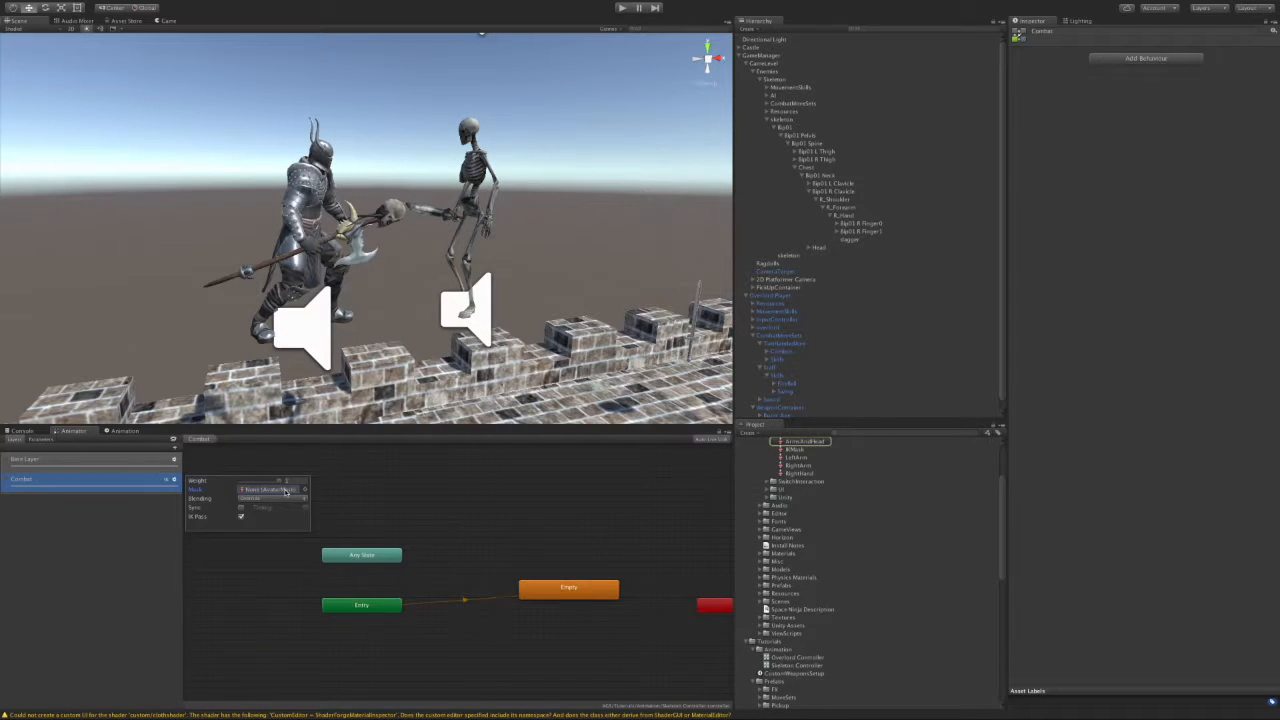
pyautogui.click(241, 516)
# Step: Close the Combat layer settings and reposition the Empty state in the graph
pyautogui.click(571, 529)
pyautogui.moveTo(566, 588); pyautogui.dragTo(515, 576)
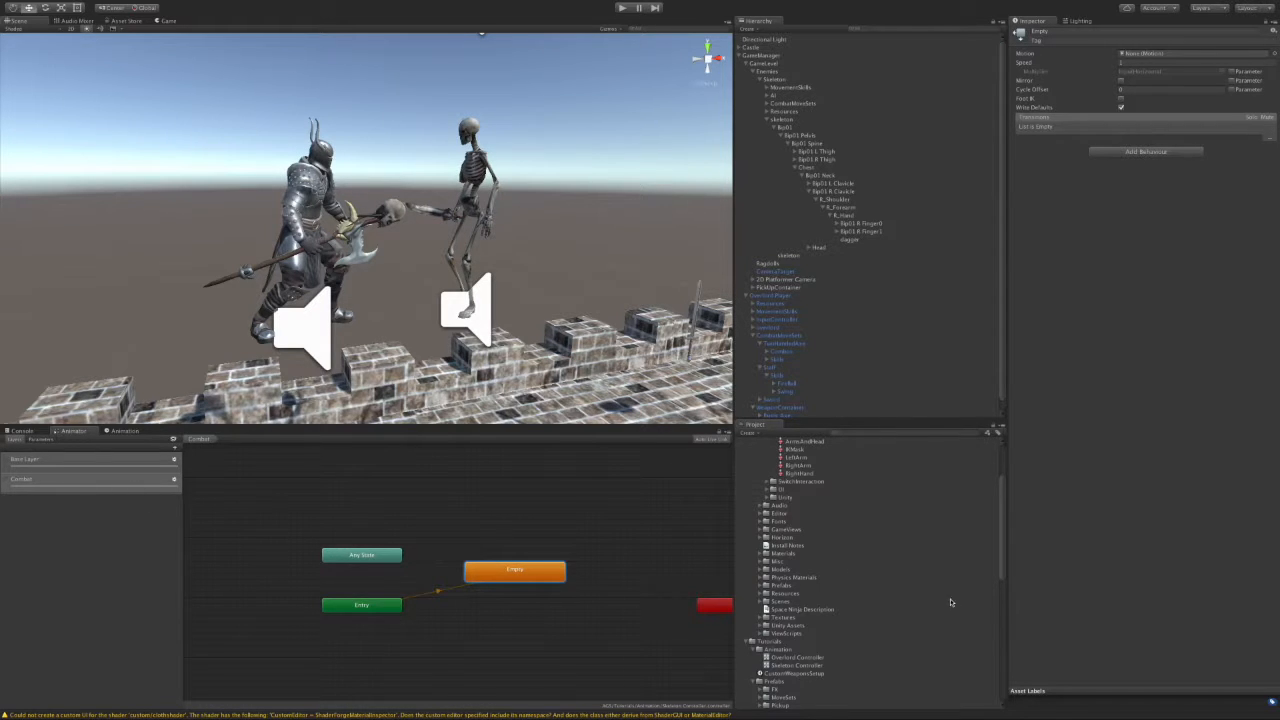
pyautogui.scroll(-4, 923, 588)
pyautogui.scroll(8, 921, 608)
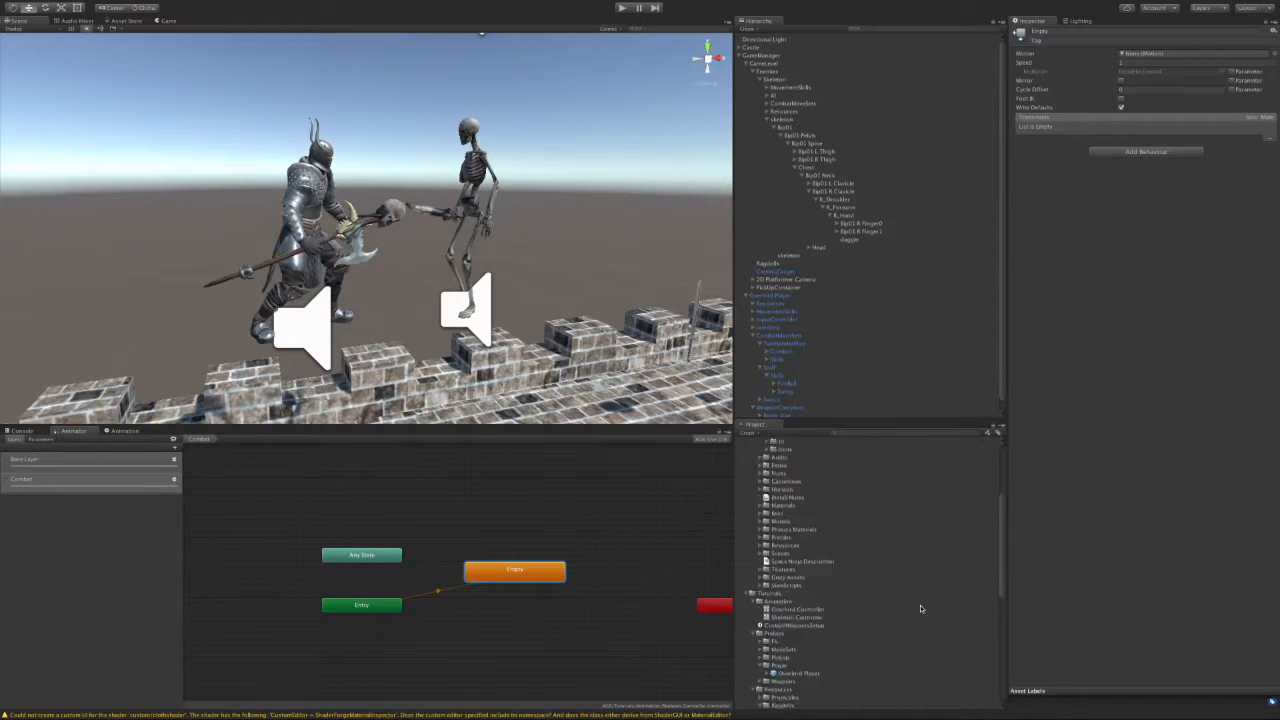
pyautogui.scroll(-15, 921, 608)
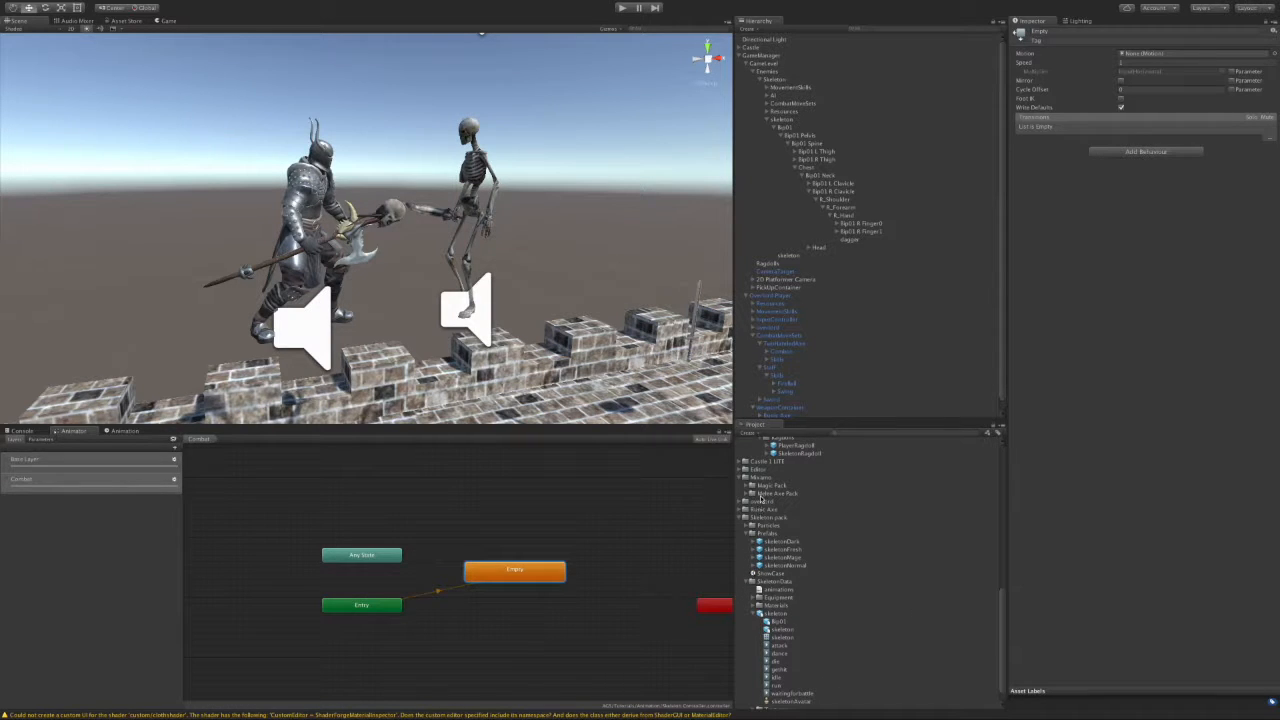
# Step: Preview the standing_melee_attack_downward clip from the Melee Axe Pack animations
pyautogui.click(748, 494)
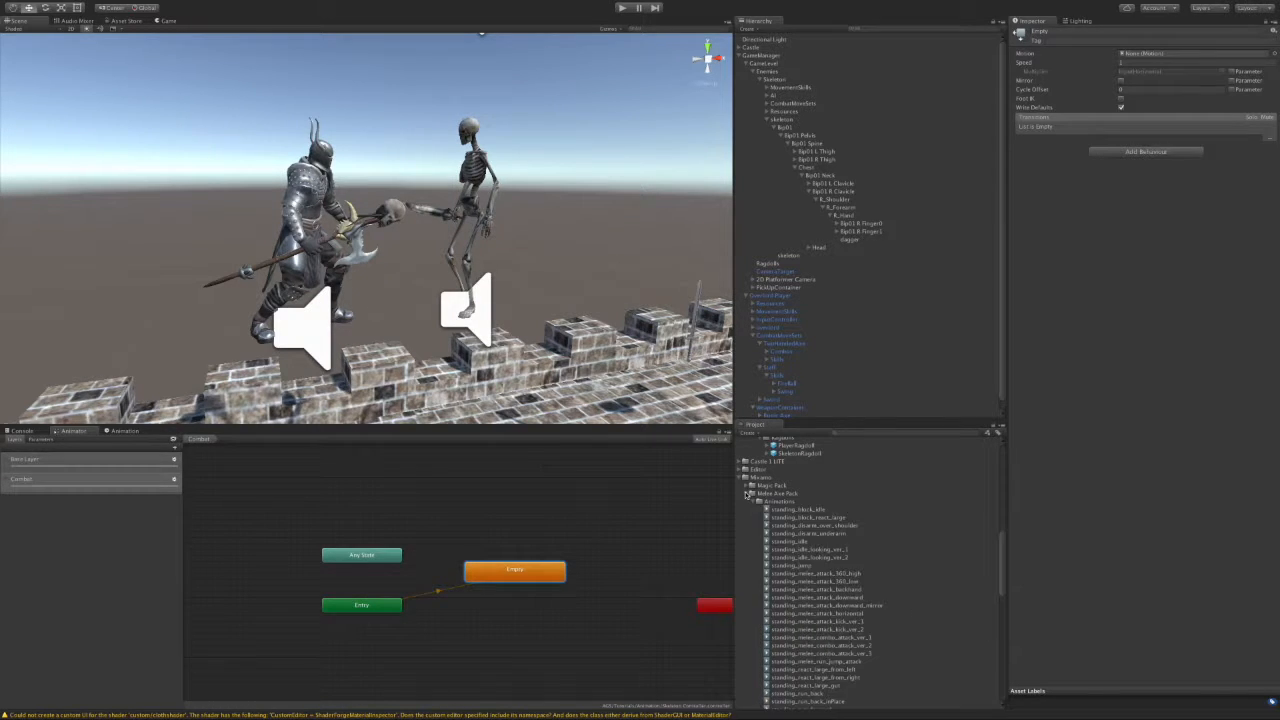
pyautogui.click(806, 598)
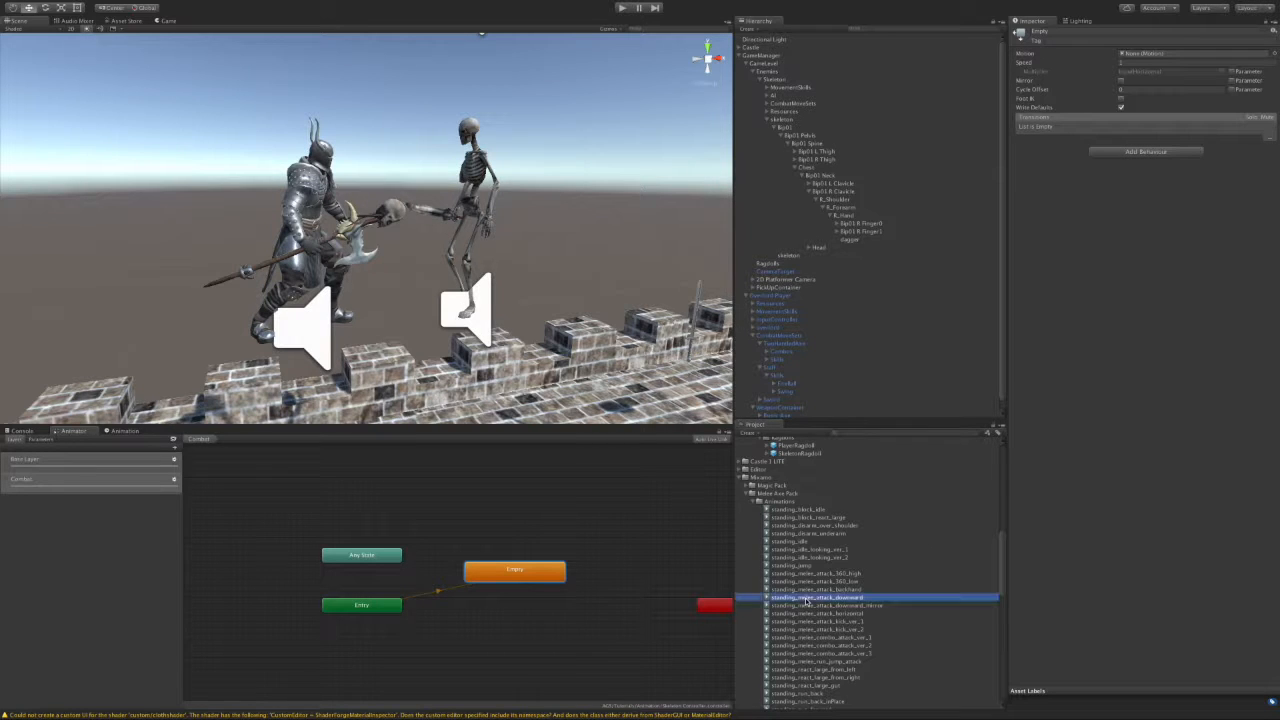
pyautogui.click(1017, 462)
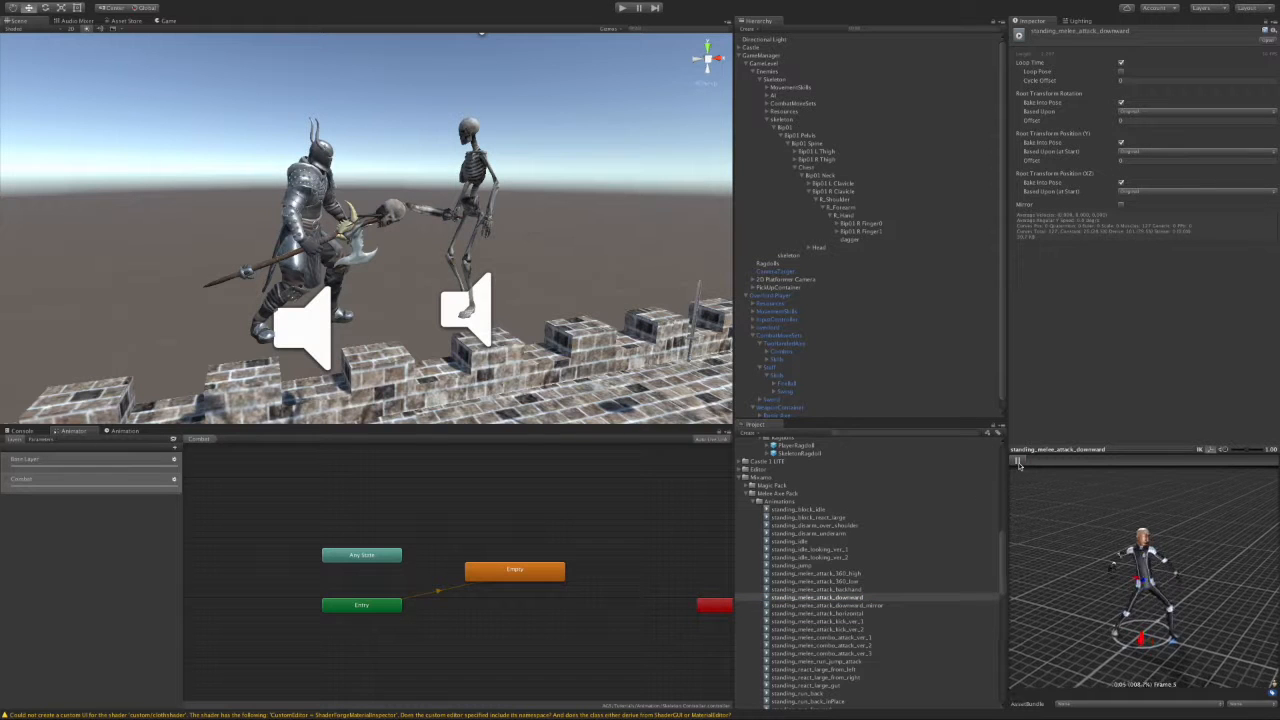
pyautogui.click(1018, 464)
pyautogui.click(1018, 462)
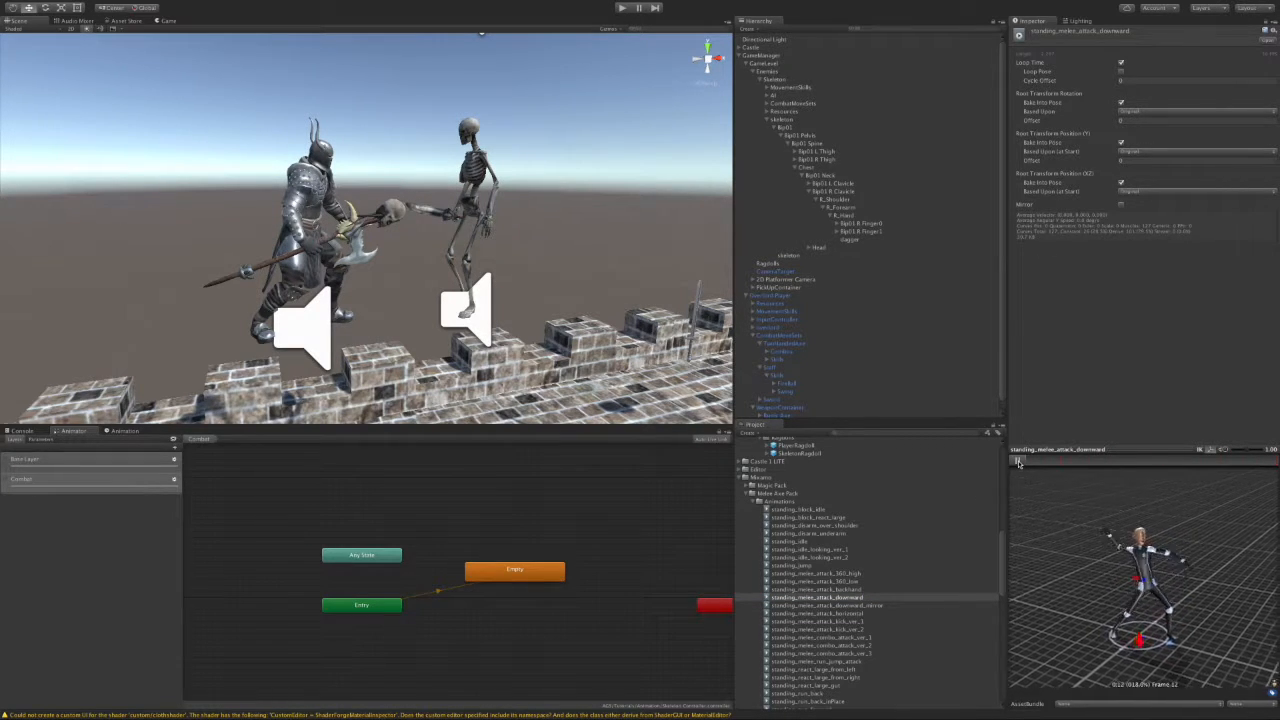
pyautogui.click(1018, 462)
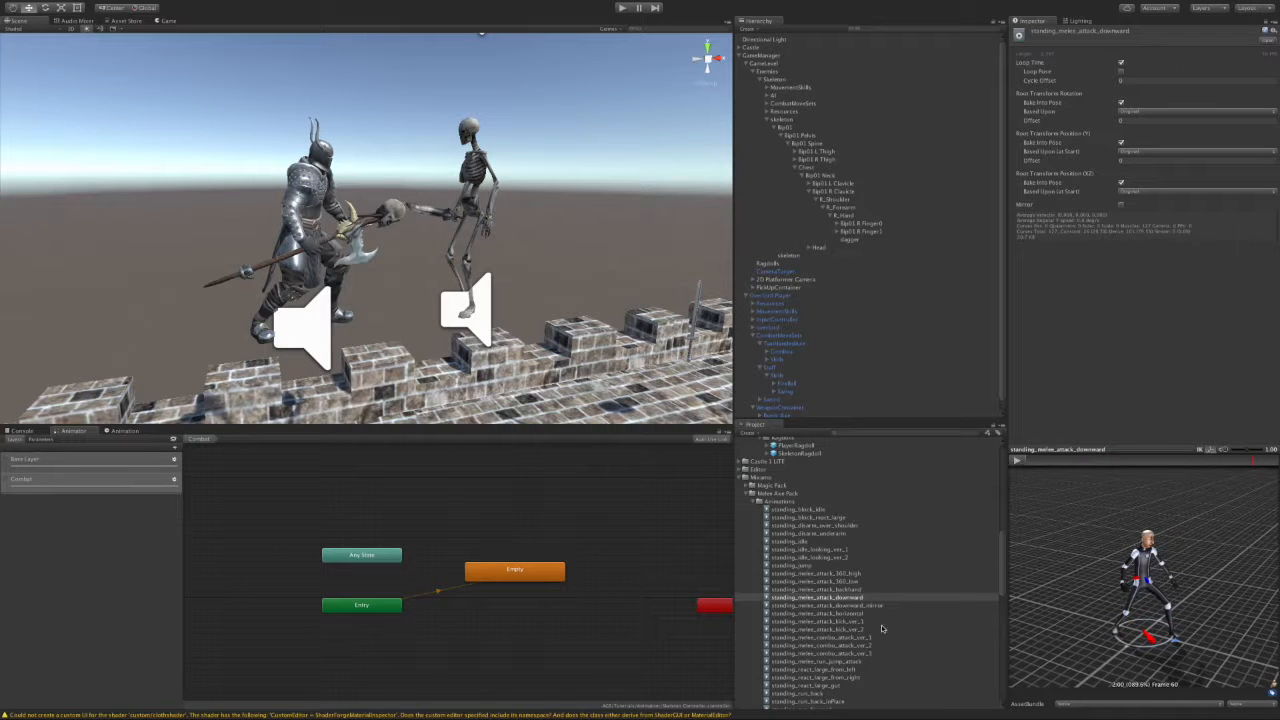
# Step: Preview the mirrored attack clip, then replay standing_melee_attack_downward
pyautogui.click(850, 606)
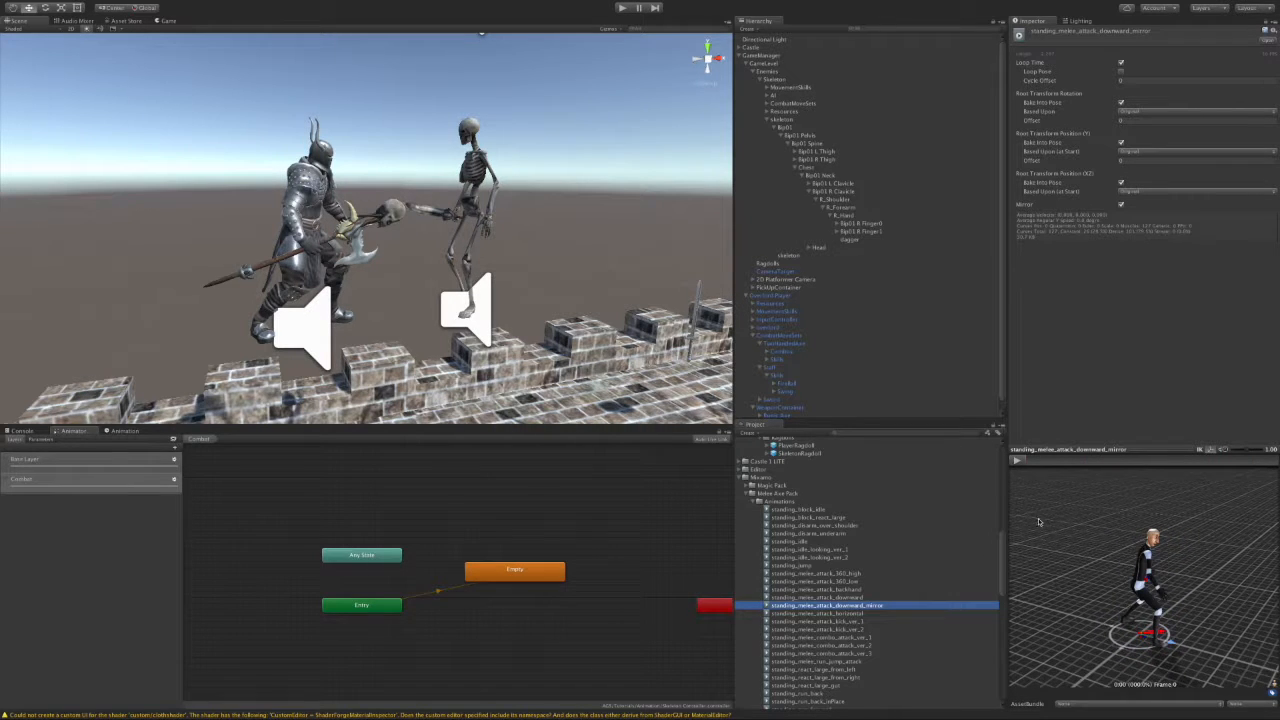
pyautogui.click(1018, 462)
pyautogui.click(1018, 462)
pyautogui.click(853, 598)
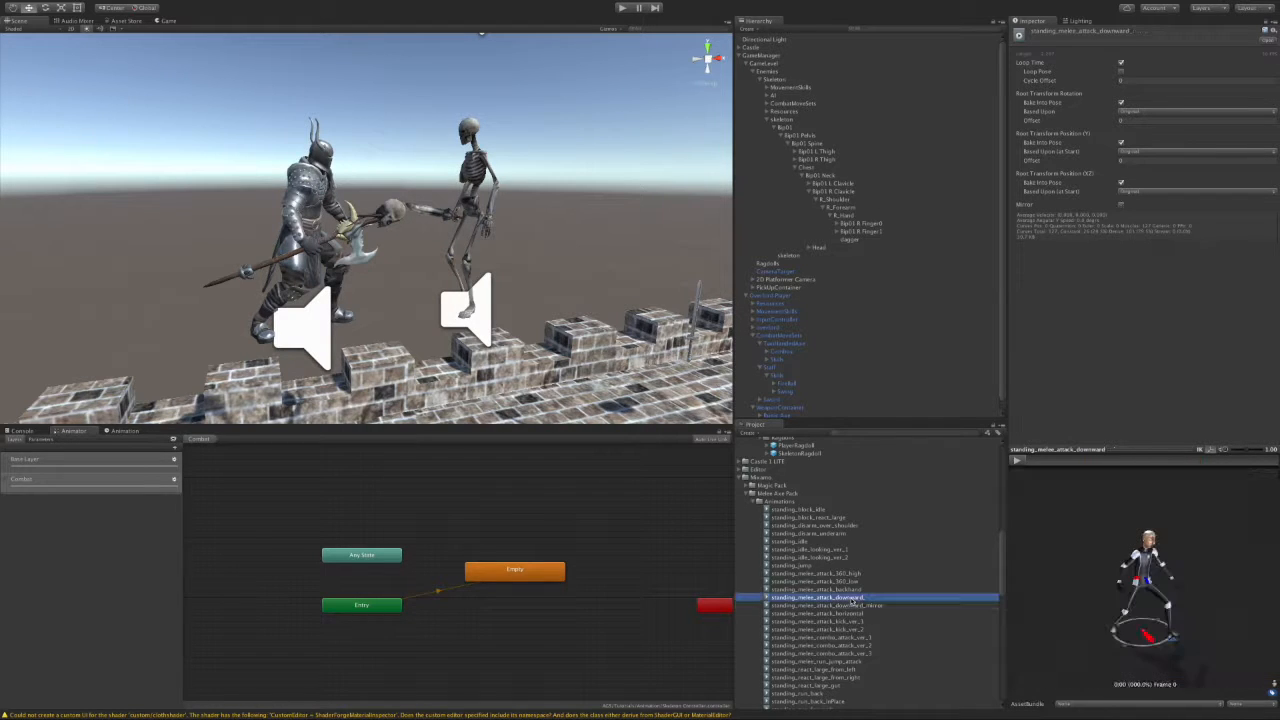
pyautogui.click(1018, 462)
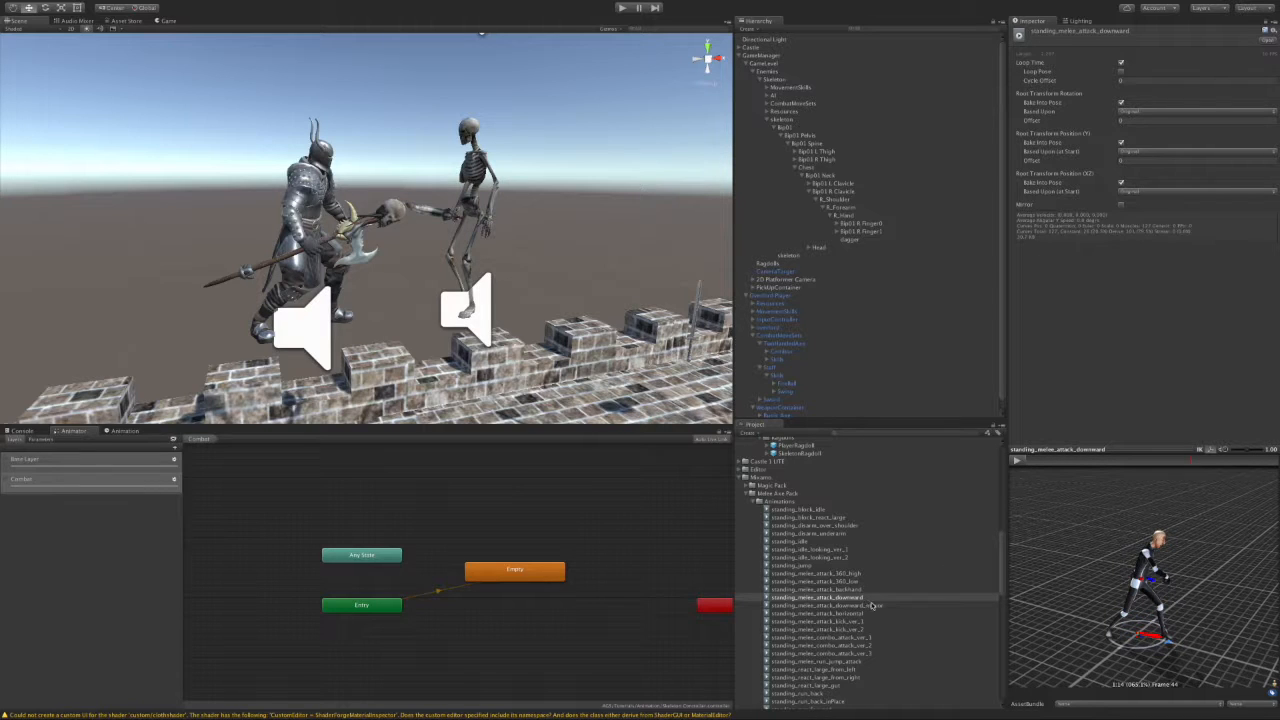
# Step: Add standing_melee_attack_downward as a Combat state and link it to and from Empty
pyautogui.moveTo(858, 598); pyautogui.dragTo(478, 500)
pyautogui.click(540, 497)
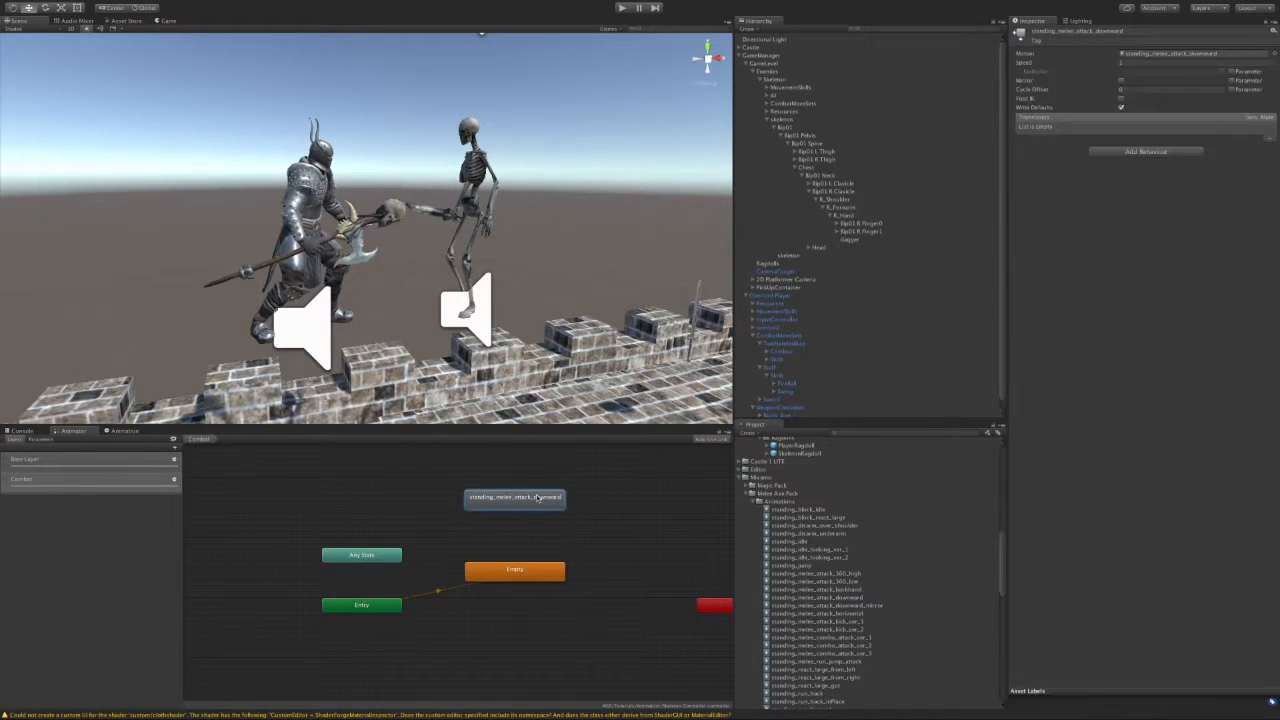
pyautogui.click(534, 573)
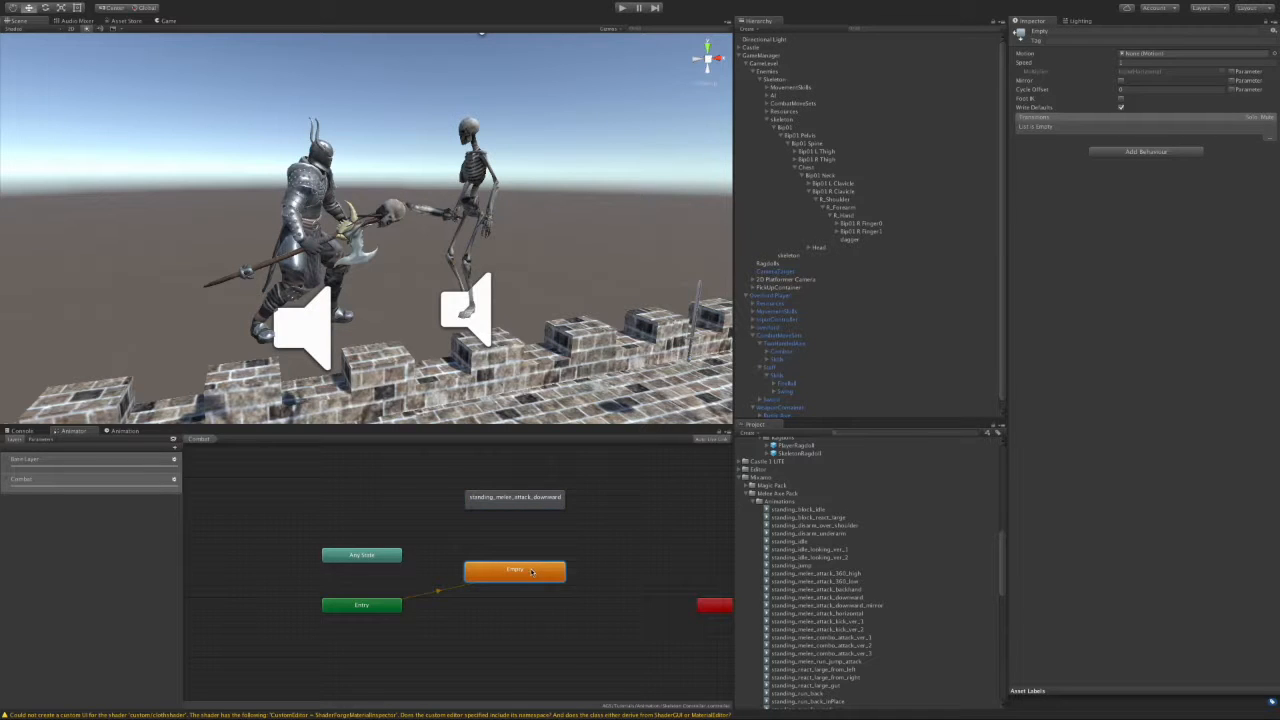
pyautogui.rightClick(530, 571)
pyautogui.click(555, 578)
pyautogui.click(516, 499)
pyautogui.click(521, 537)
pyautogui.rightClick(528, 499)
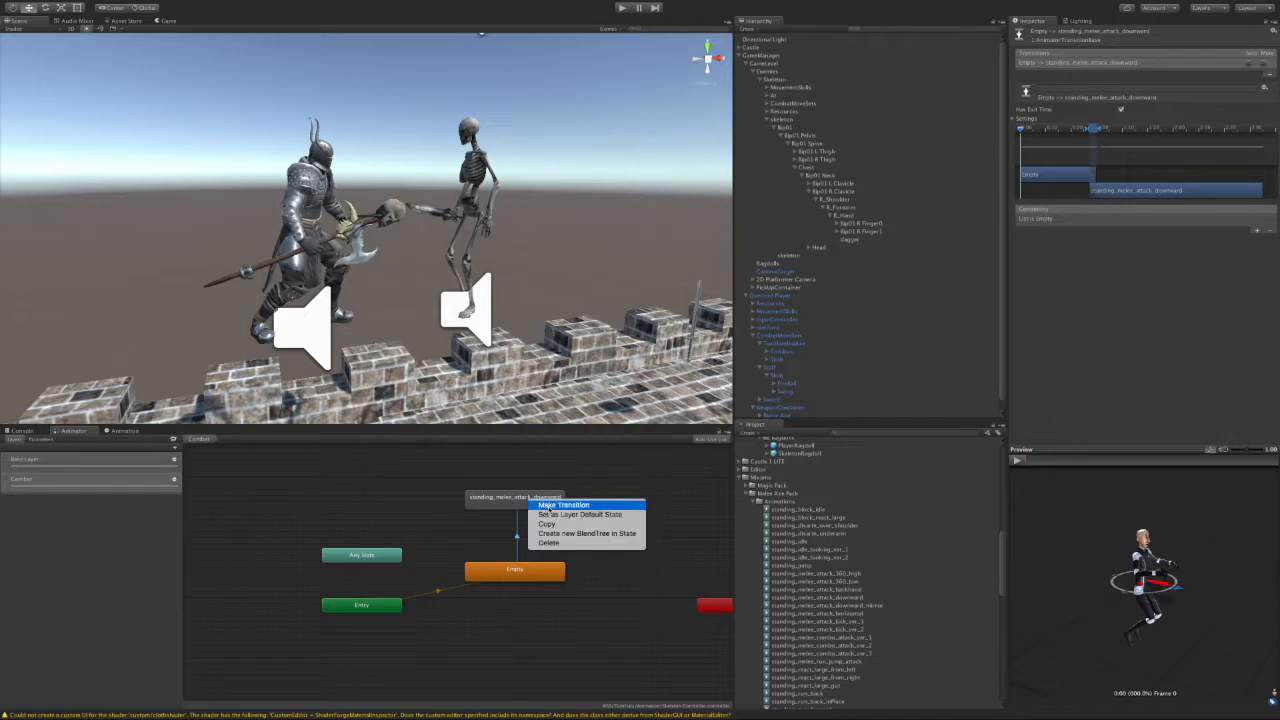
pyautogui.click(550, 506)
pyautogui.click(505, 570)
# Step: Make the Empty-to-attack transition skip exit time and require Fire1 true
pyautogui.click(514, 536)
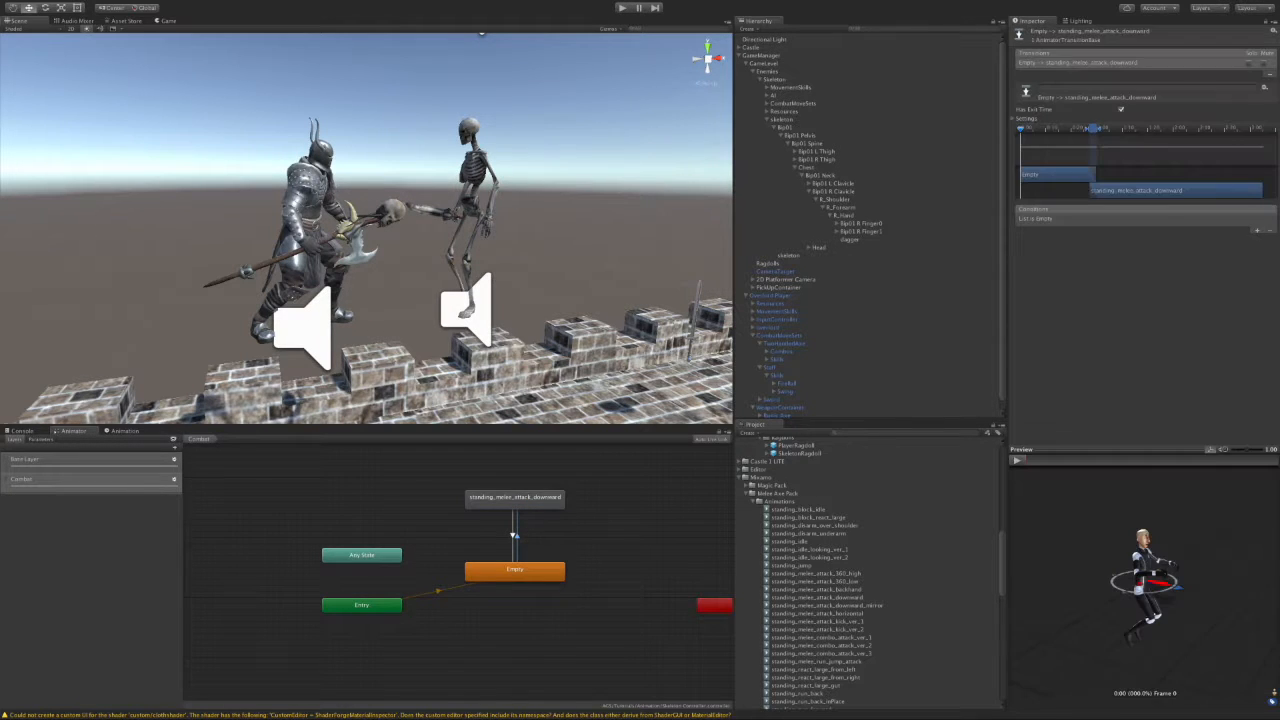
pyautogui.click(1121, 110)
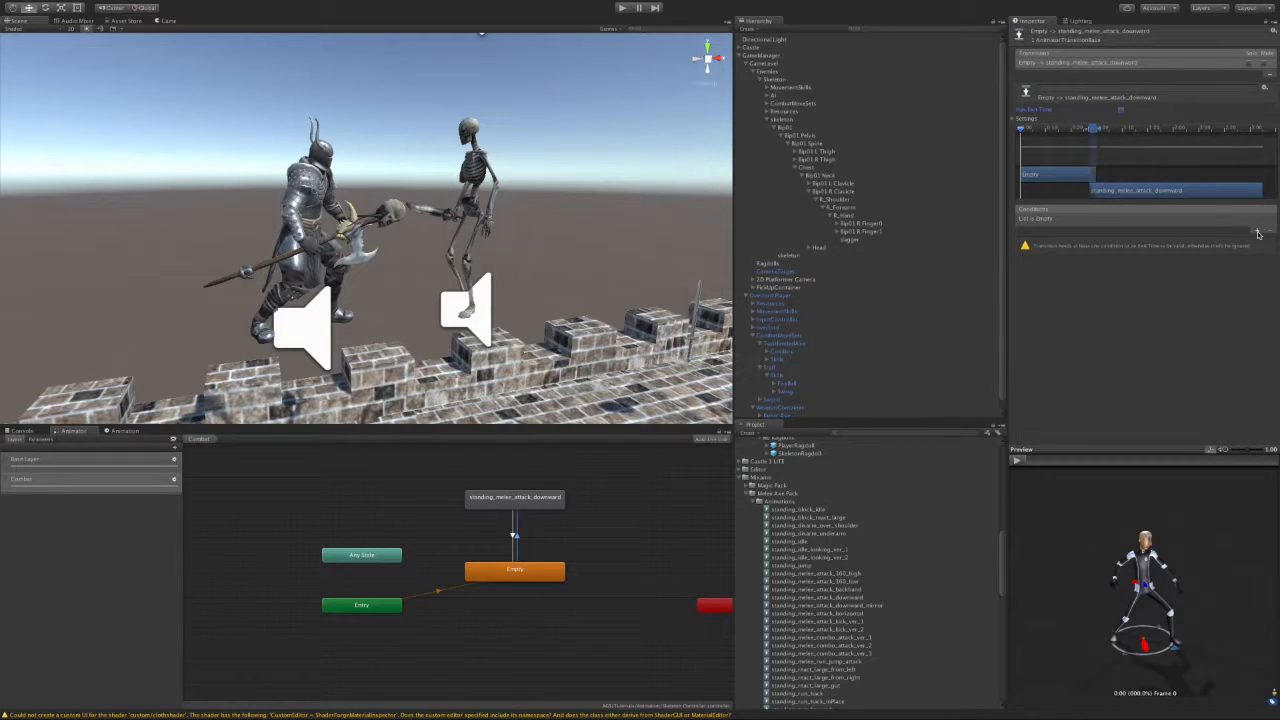
pyautogui.click(1257, 231)
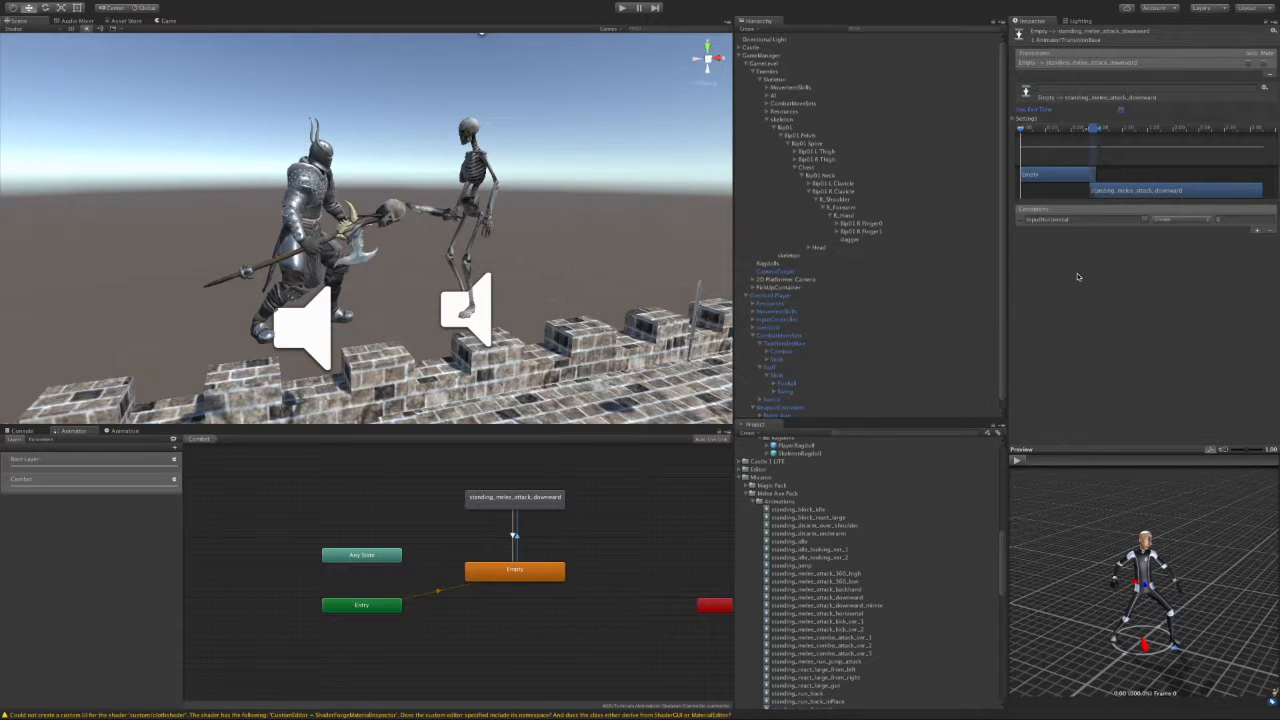
pyautogui.click(1145, 219)
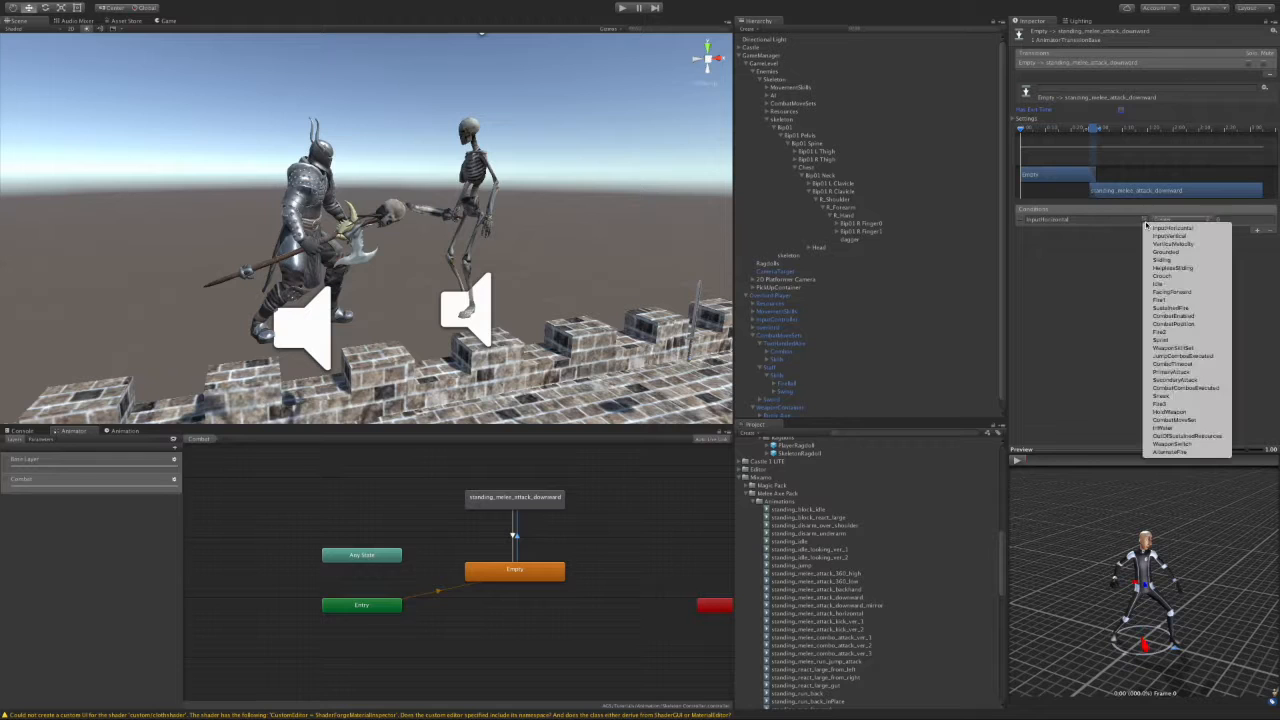
pyautogui.click(1205, 299)
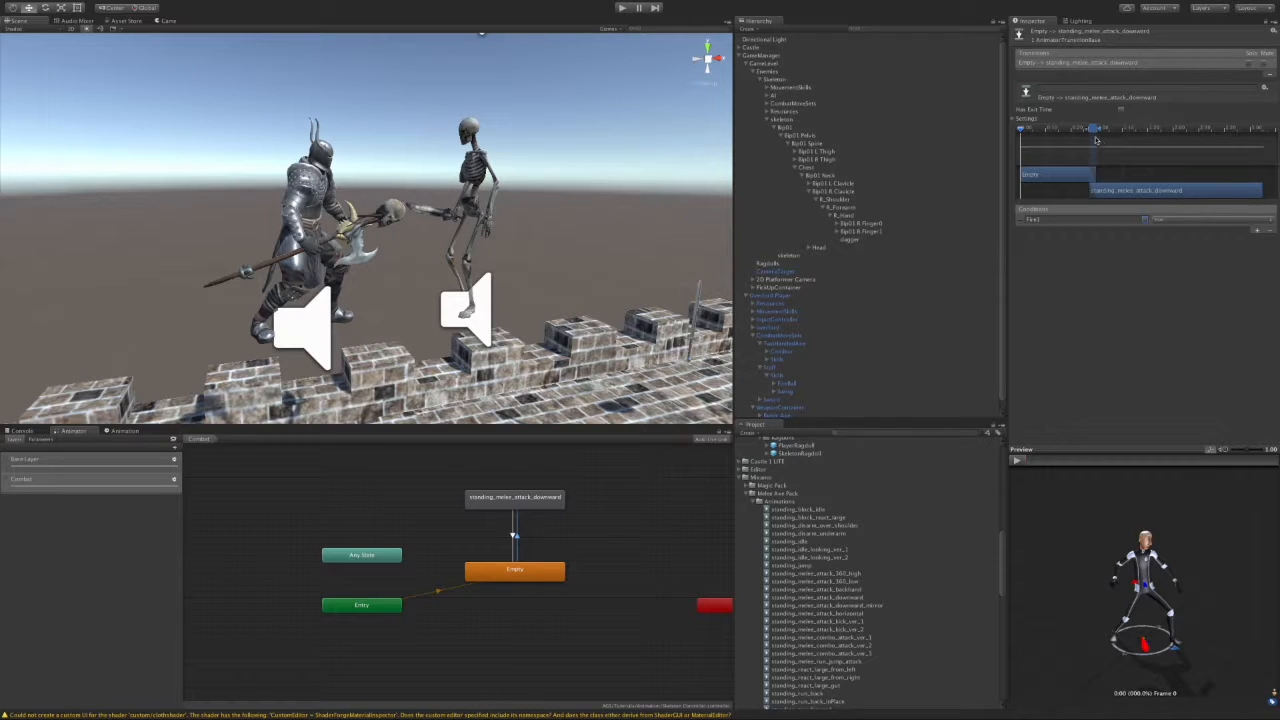
# Step: Give the return transition to Empty the condition Fire1 false
pyautogui.click(515, 538)
pyautogui.click(513, 535)
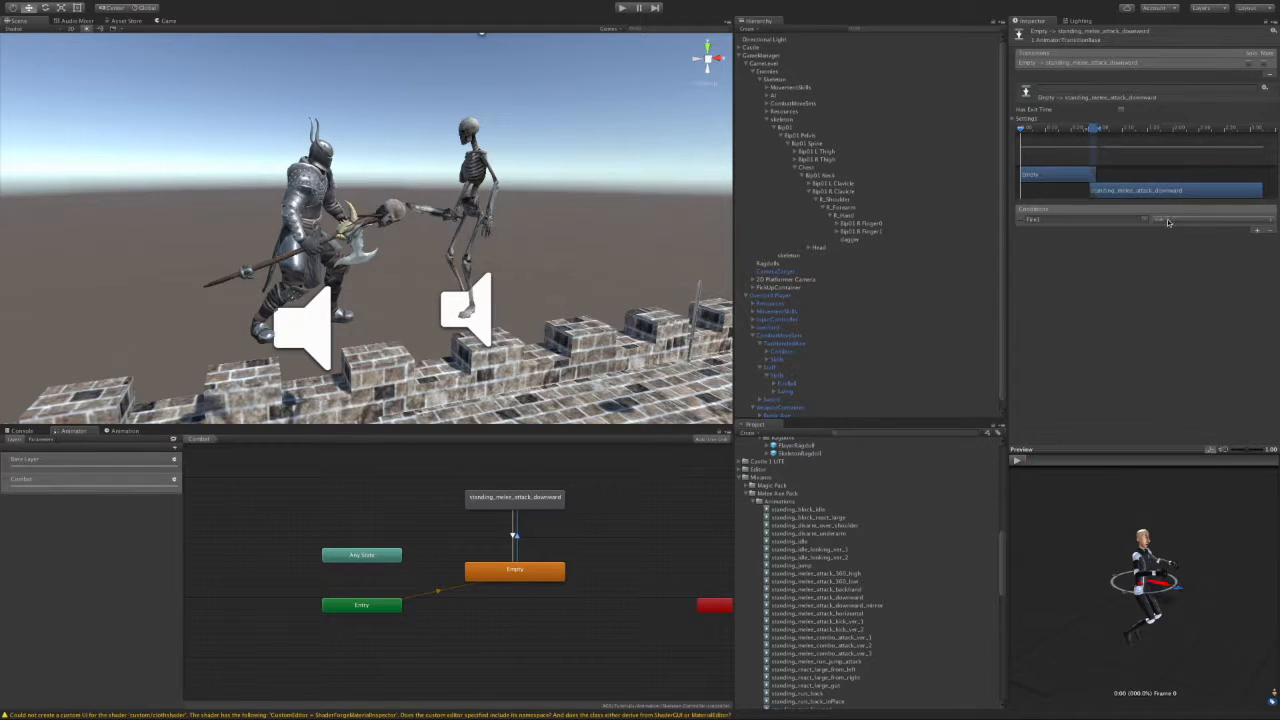
pyautogui.click(513, 535)
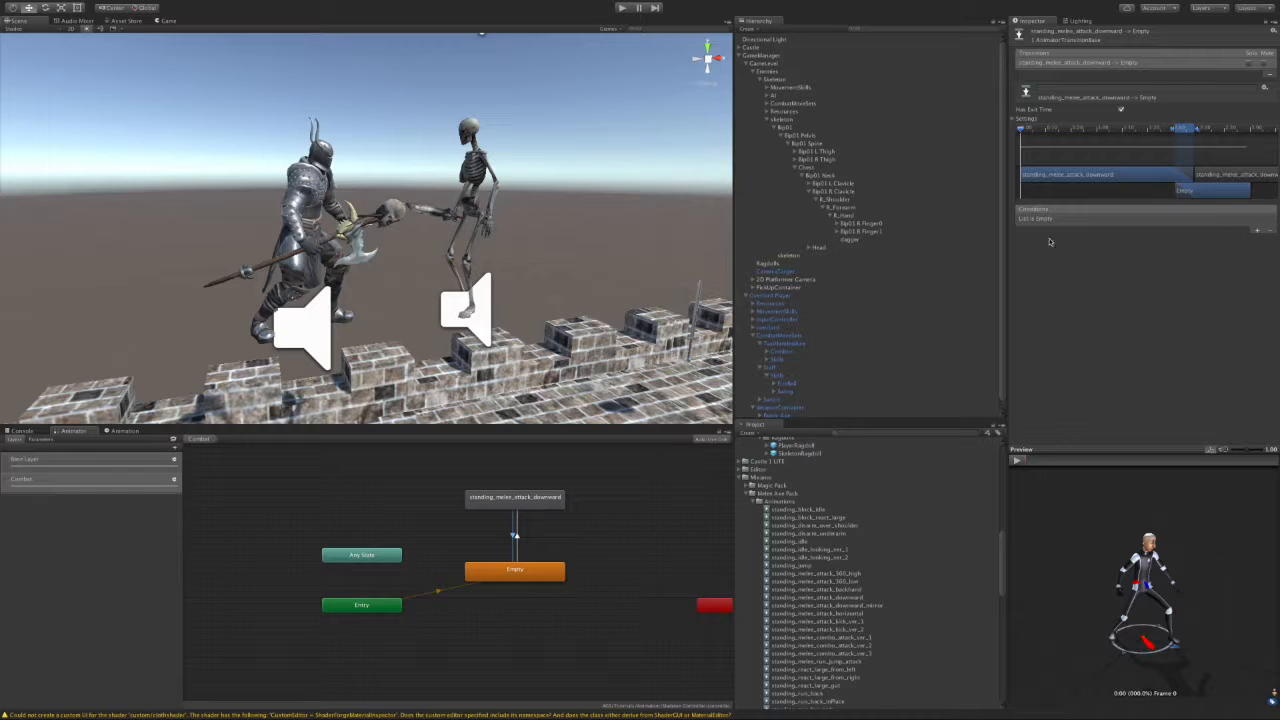
pyautogui.click(1257, 231)
pyautogui.click(1146, 221)
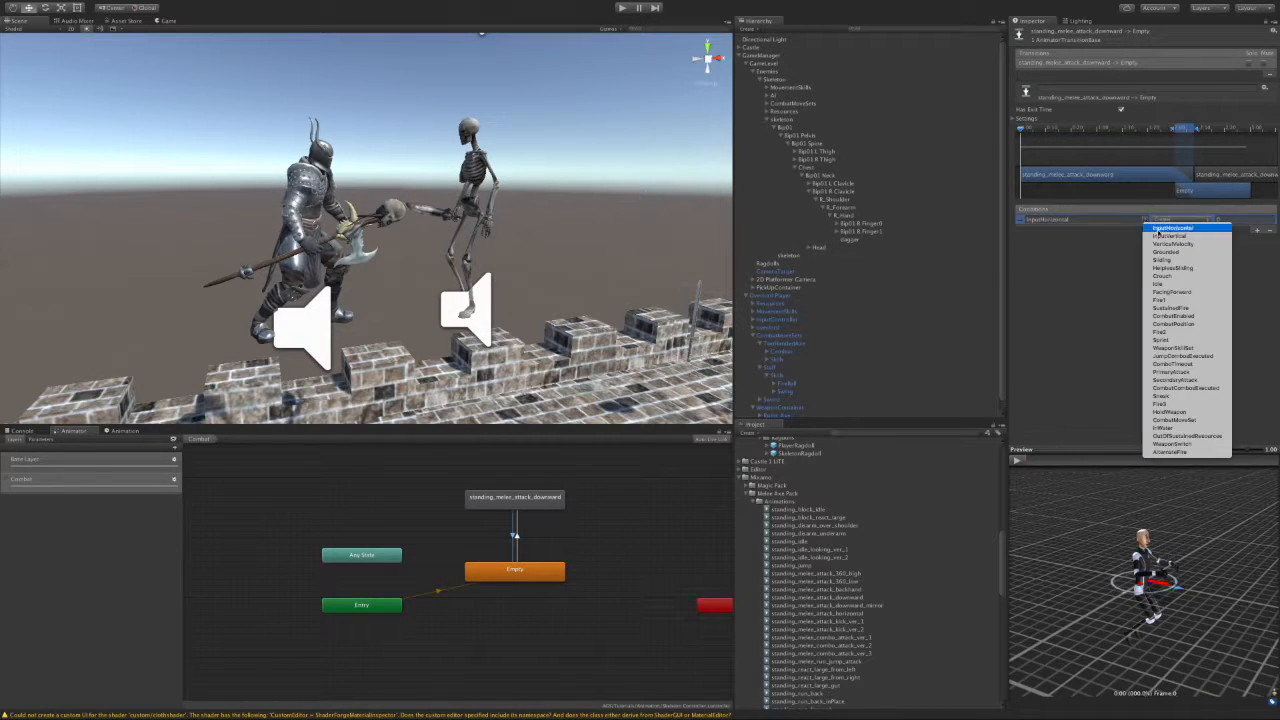
pyautogui.click(1194, 301)
pyautogui.click(1187, 221)
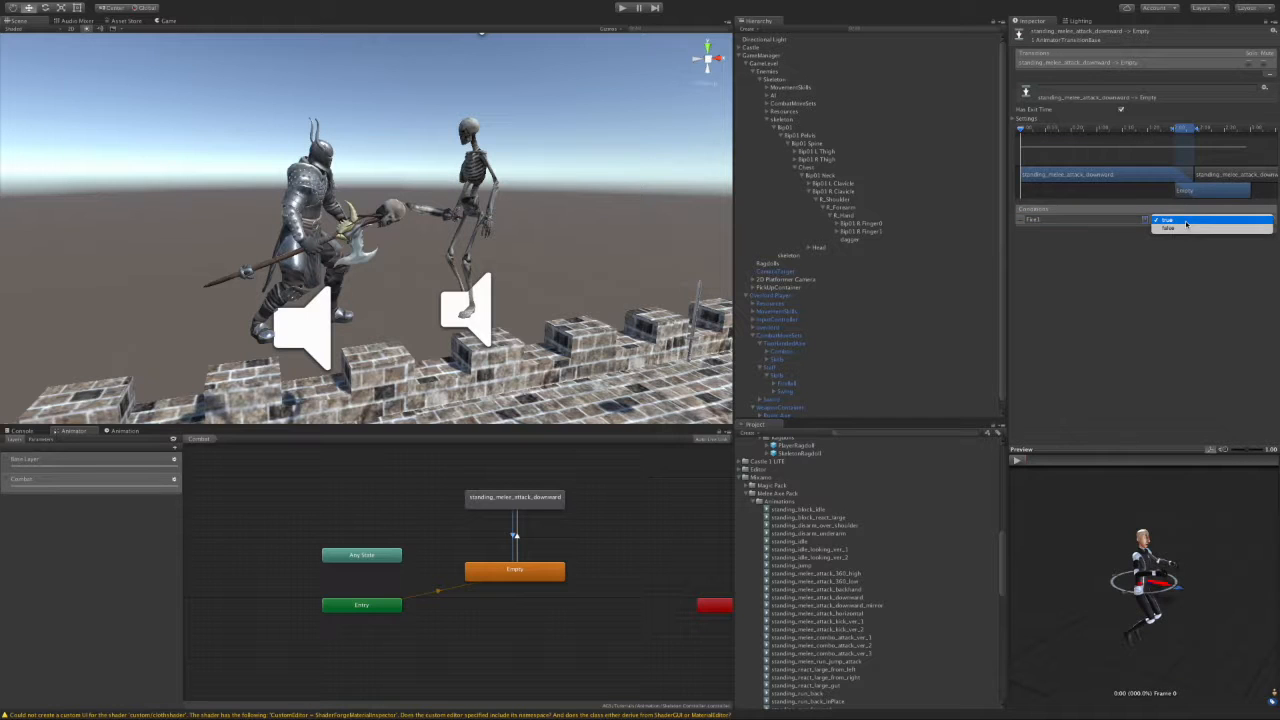
pyautogui.click(1185, 229)
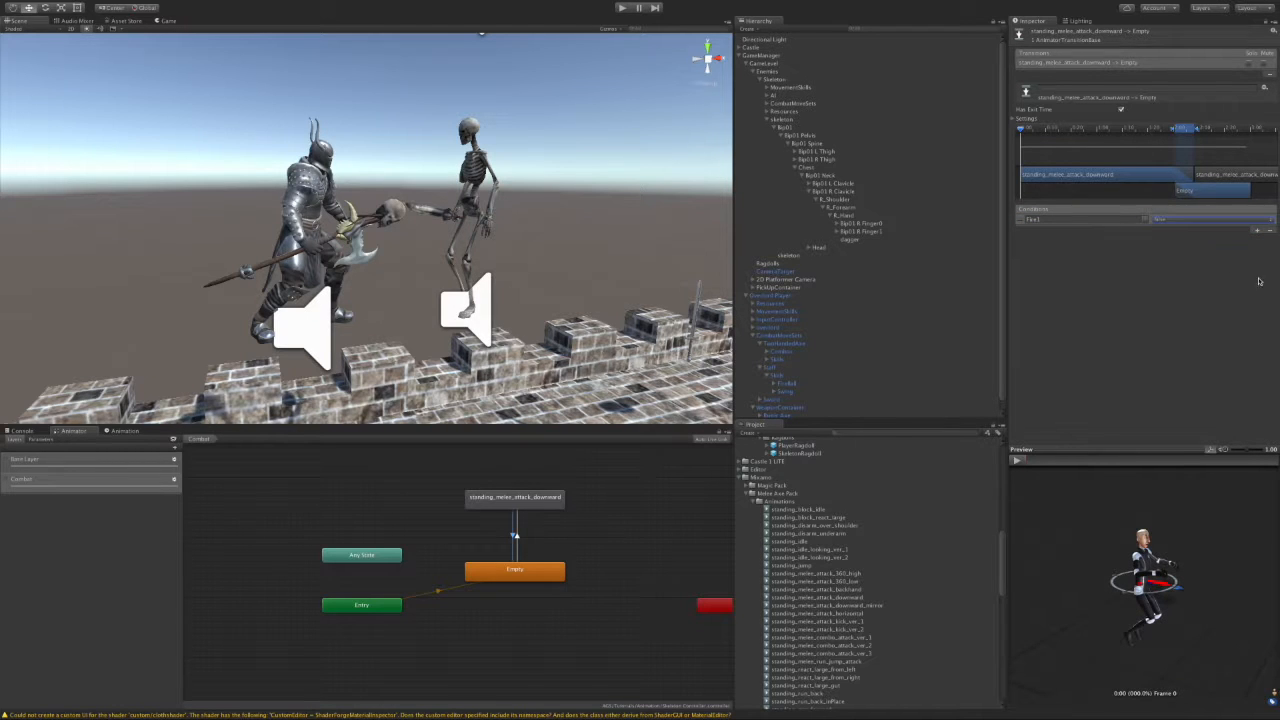
pyautogui.click(767, 104)
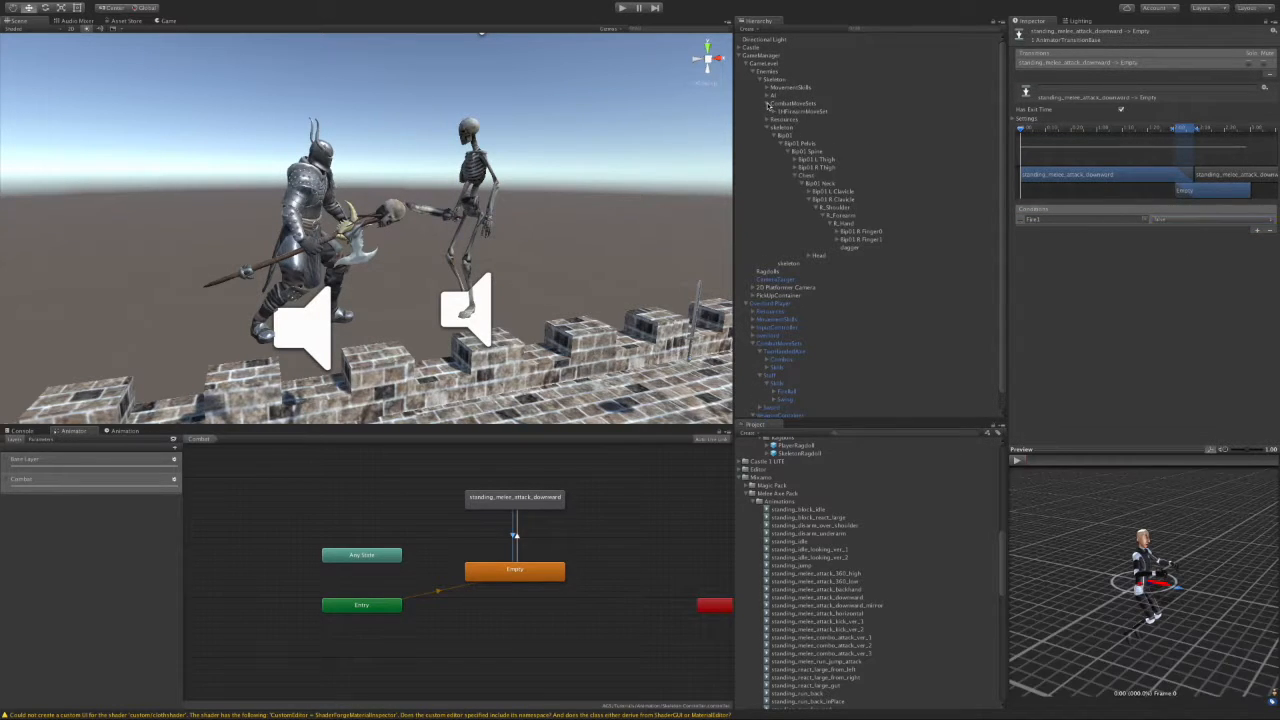
# Step: Rename the firearm move set to Sword and set its Combat Move Set Type to Sword
pyautogui.click(786, 112)
pyautogui.click(797, 113)
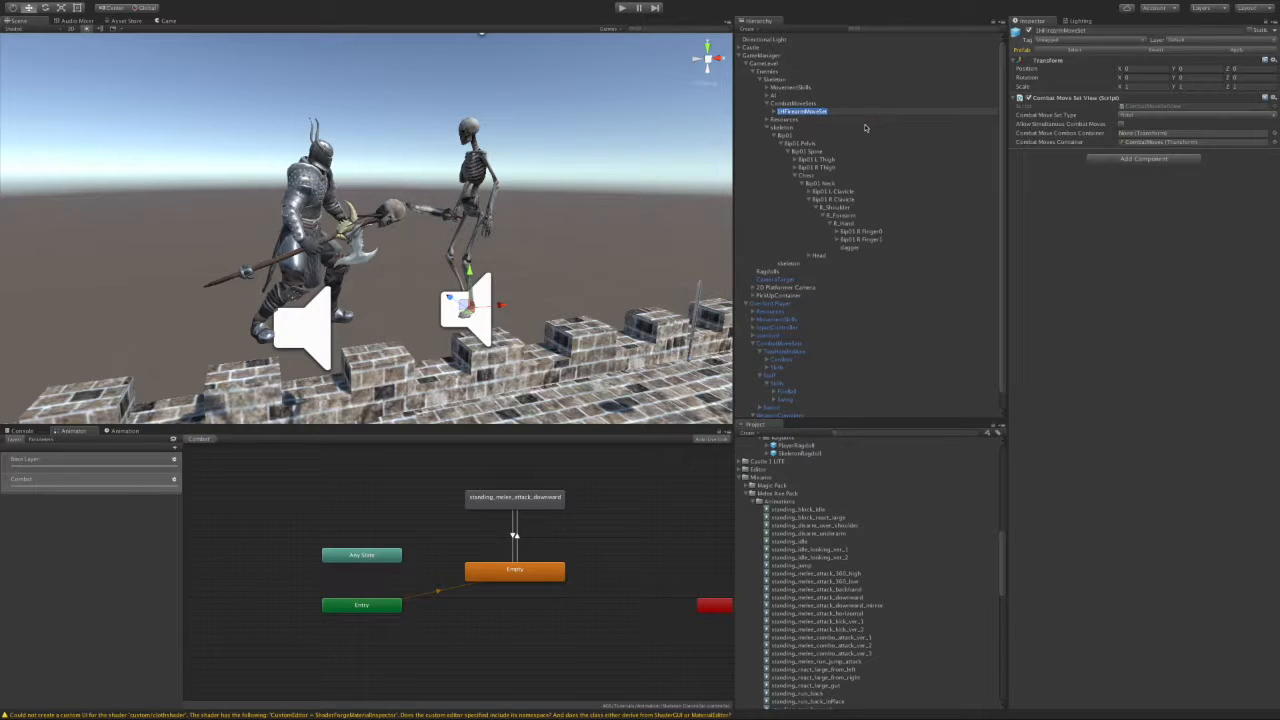
pyautogui.write('Sword')
pyautogui.press('Return')
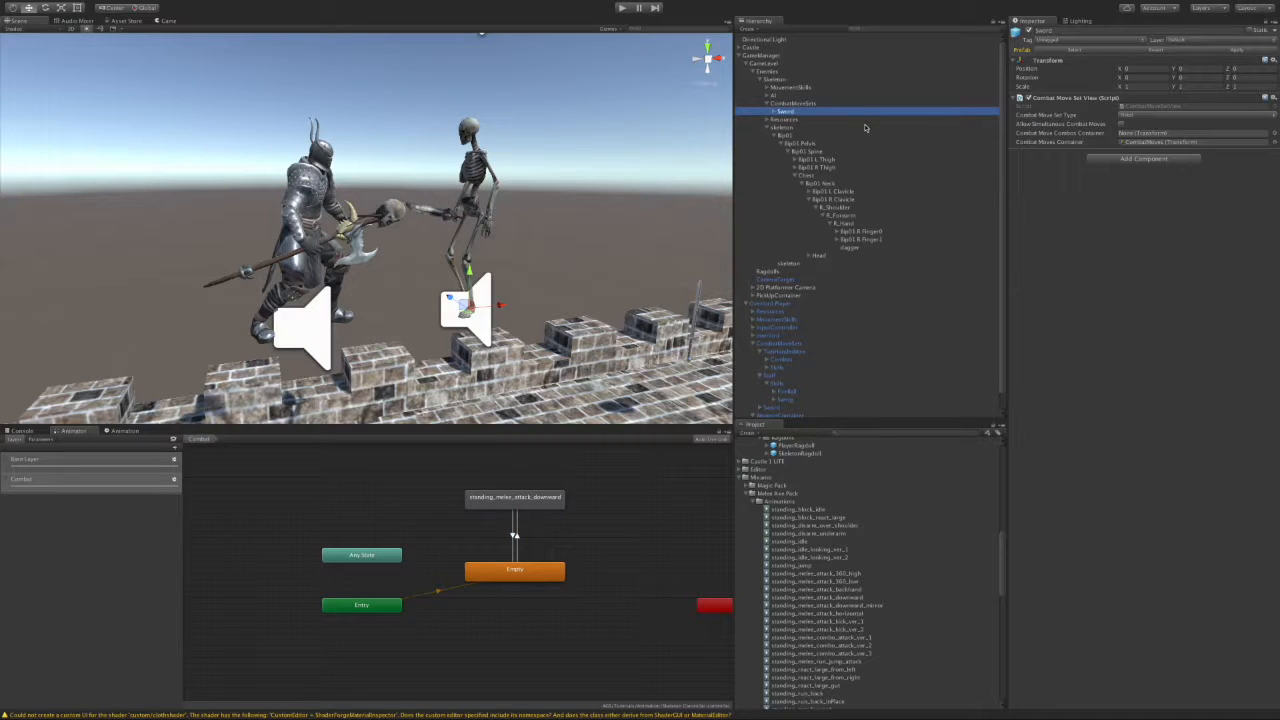
pyautogui.click(1143, 115)
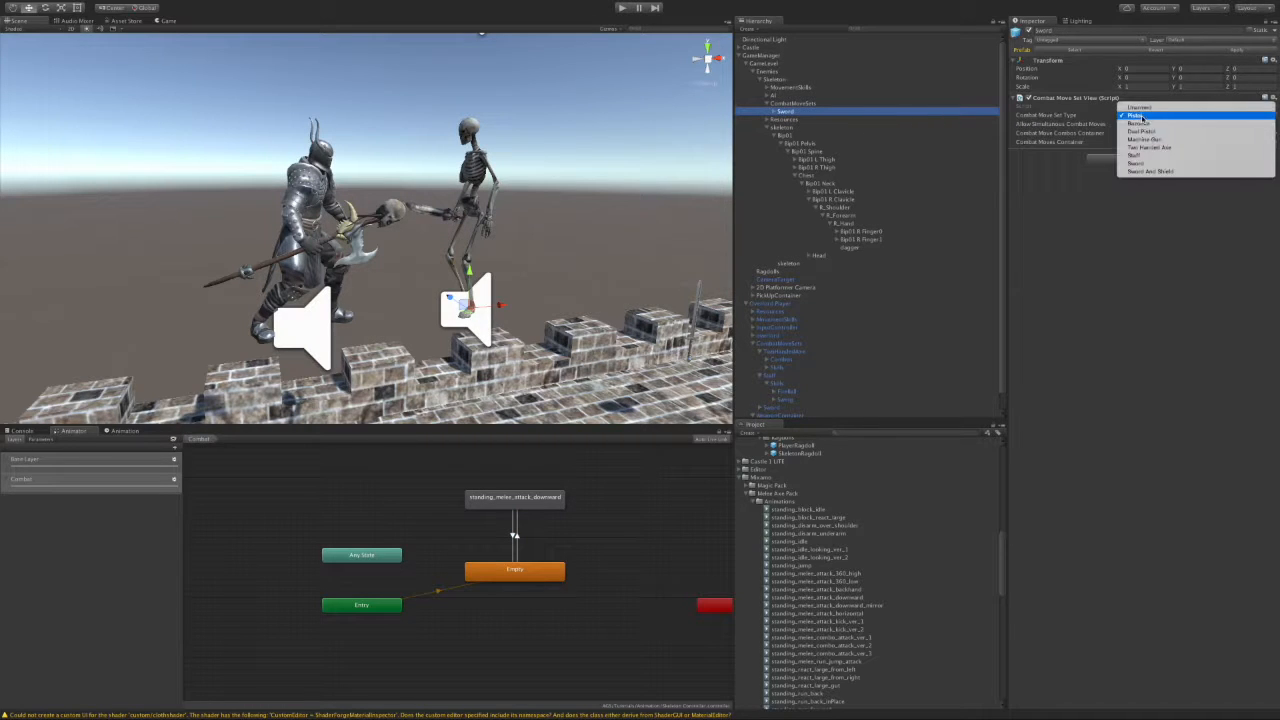
pyautogui.click(1152, 165)
# Step: Rename the Shoot combat move under Sword's CombatMoves to Slash
pyautogui.click(774, 111)
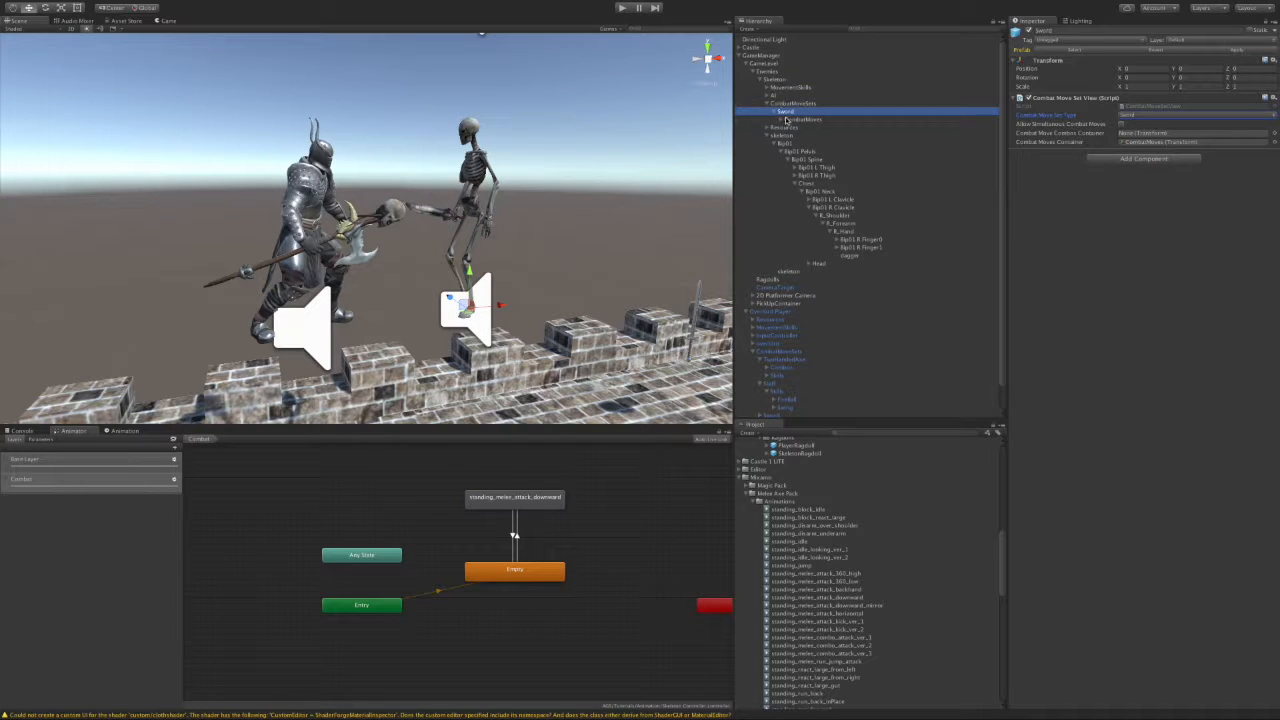
pyautogui.click(781, 119)
pyautogui.click(800, 127)
pyautogui.press('F2')
pyautogui.write('Slash')
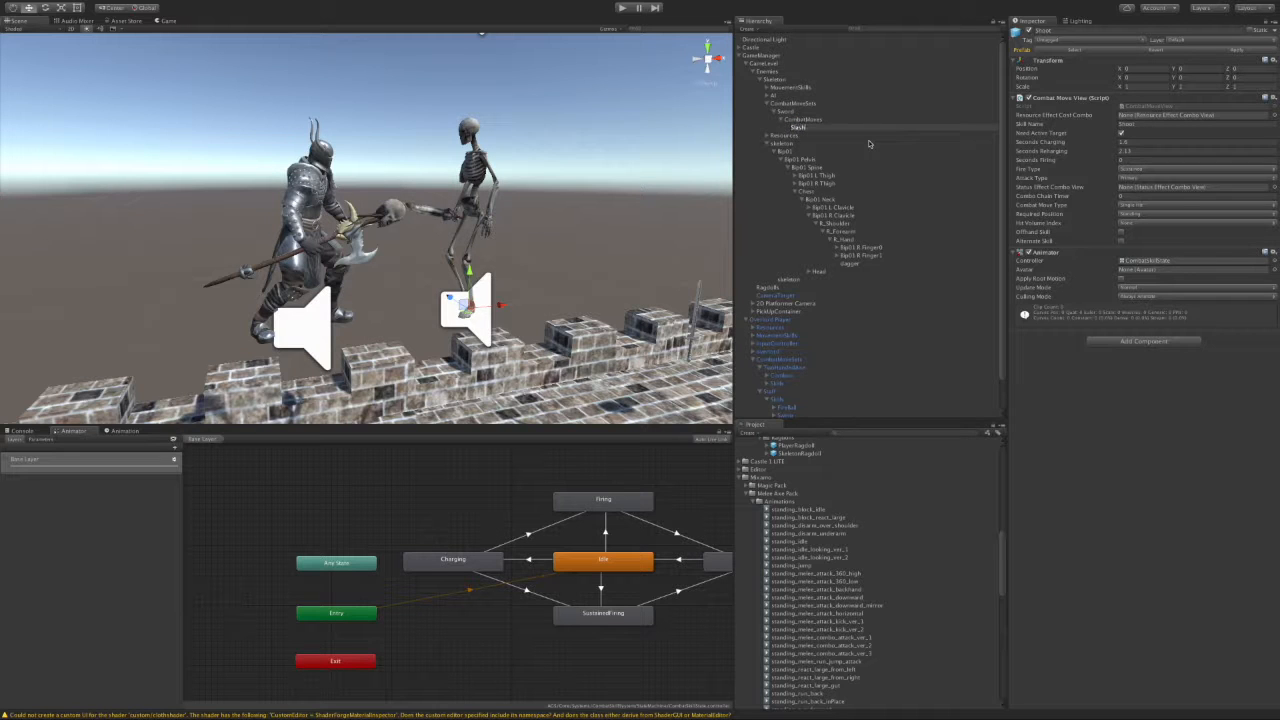
pyautogui.press('Return')
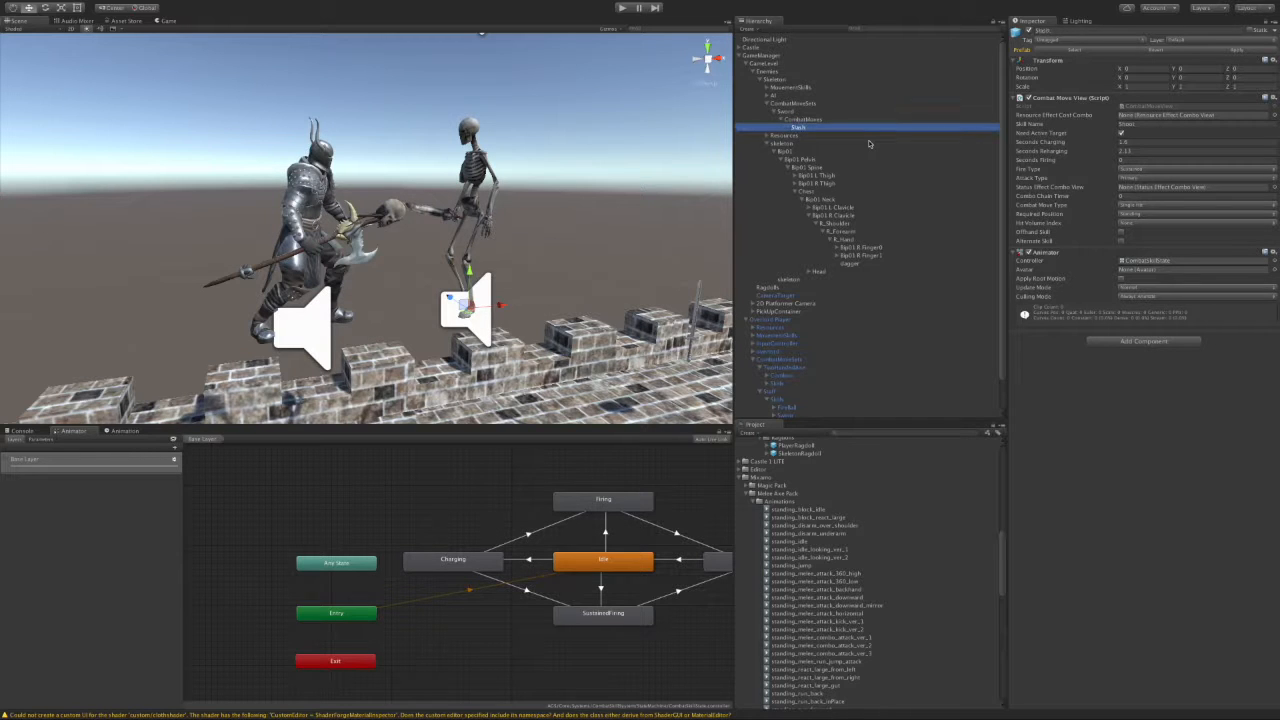
# Step: Enter Slash in the Slash move's Skill Name field
pyautogui.click(1143, 124)
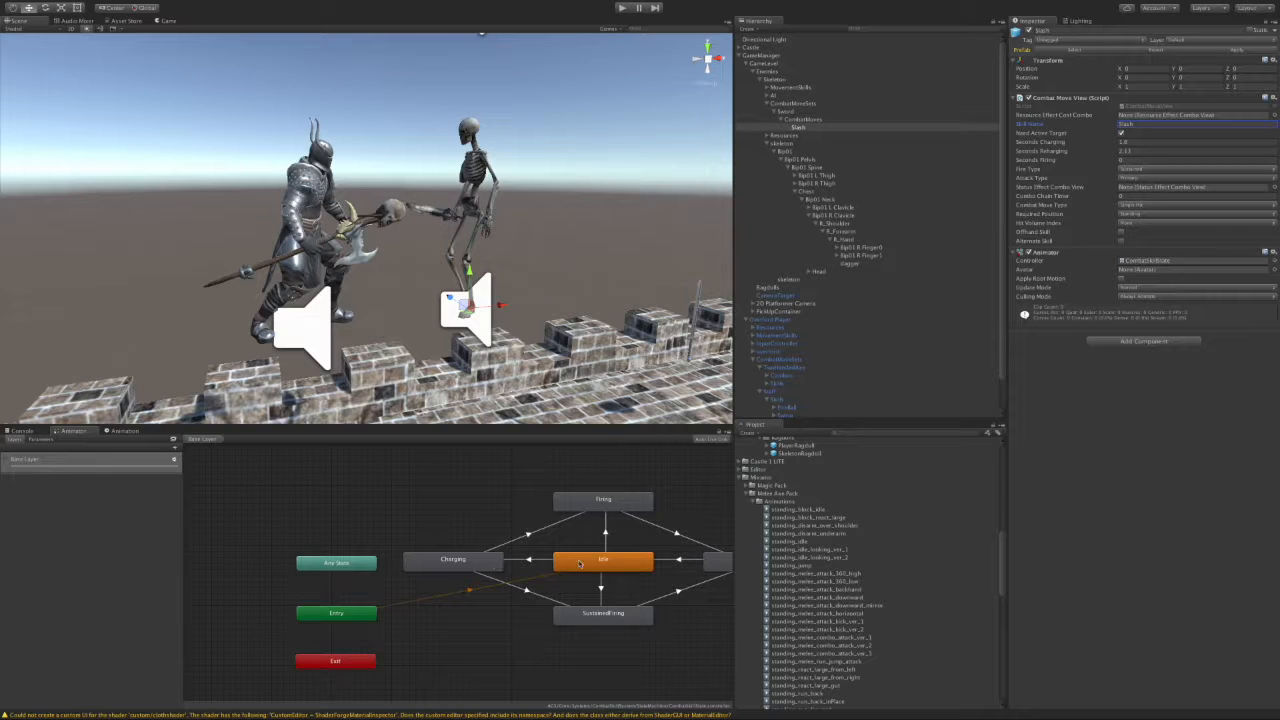
# Step: Leave Slash's Fire Type at Sustained, then show the skeleton's Combat layer with Empty and the downward attack
pyautogui.click(1141, 169)
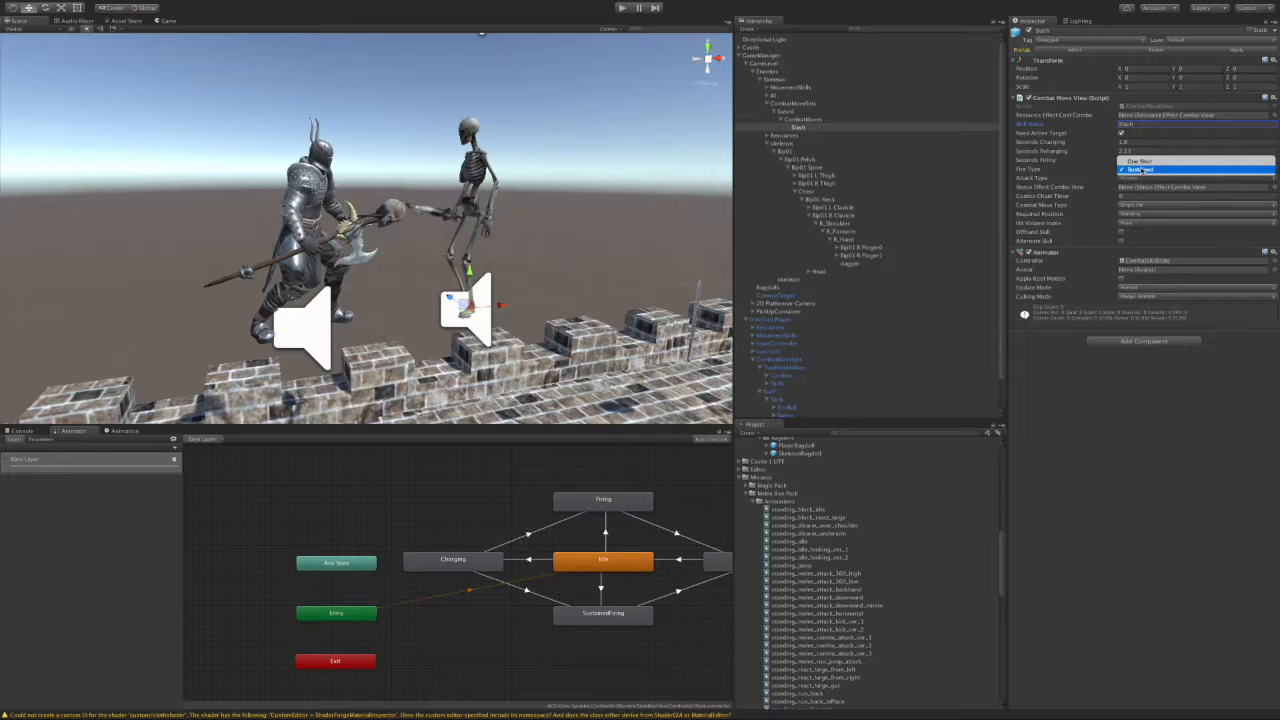
pyautogui.click(1140, 169)
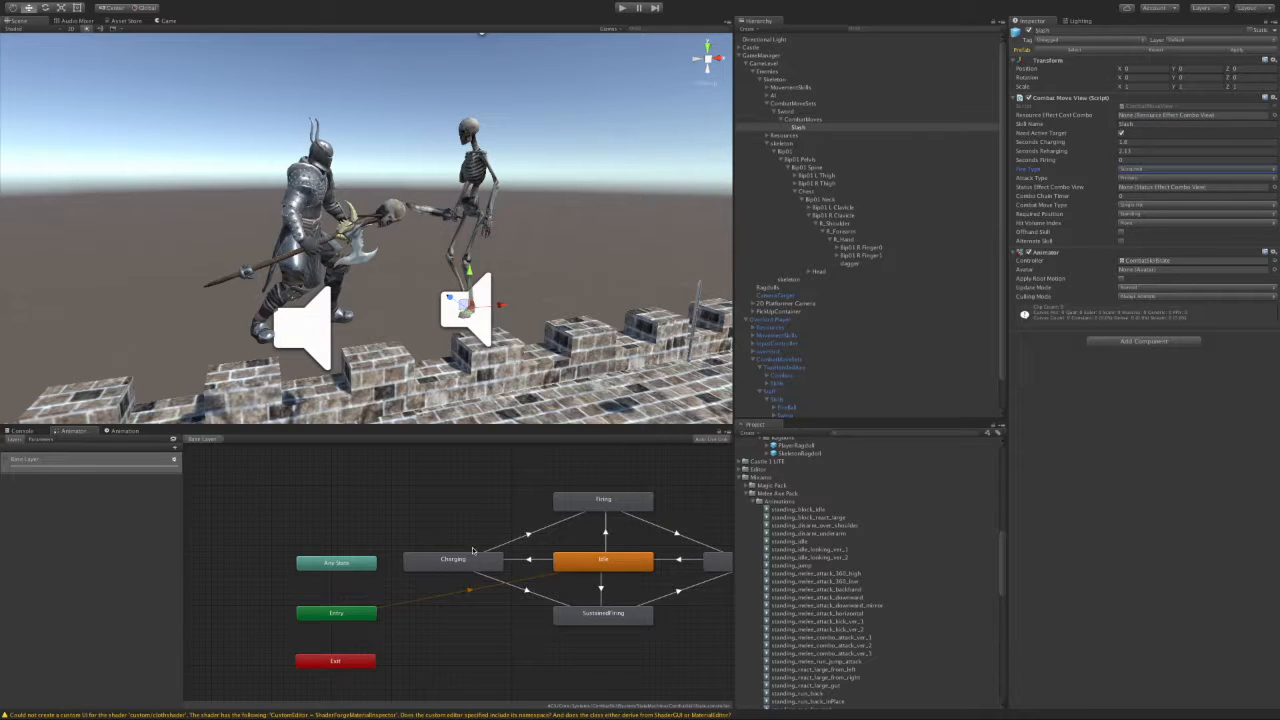
pyautogui.moveTo(700, 579); pyautogui.dragTo(622, 584, button='middle')
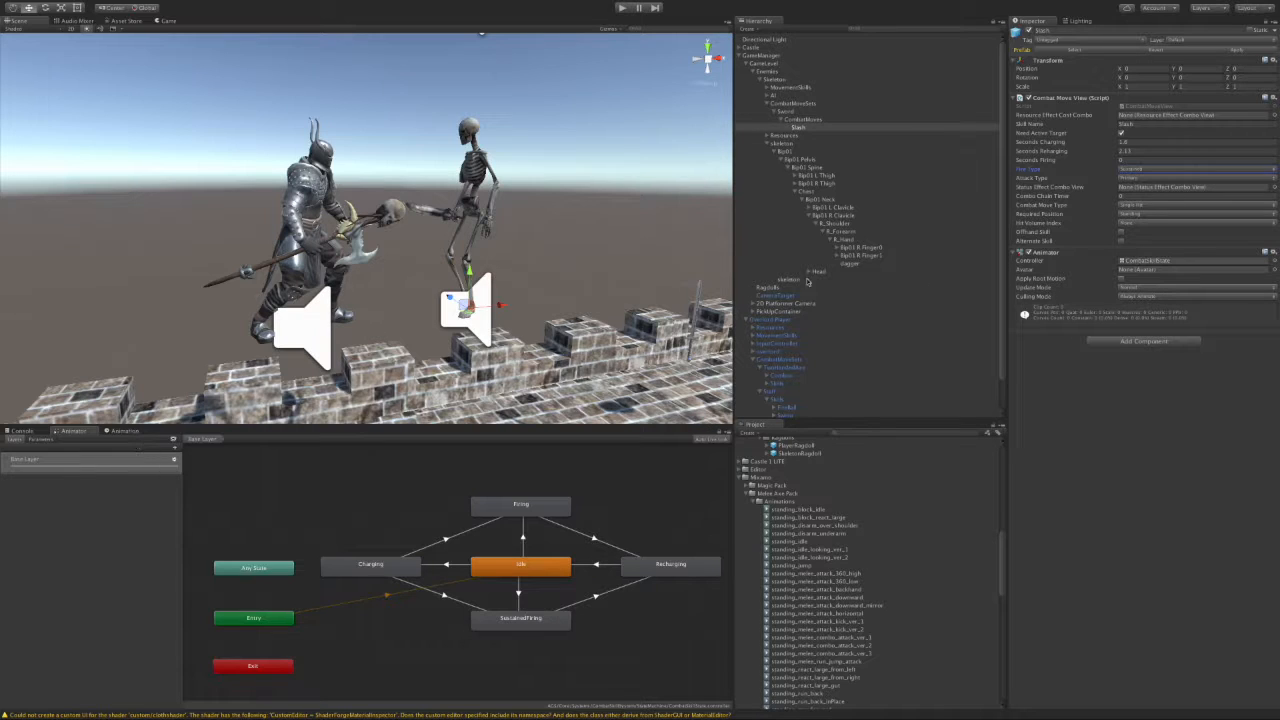
pyautogui.click(785, 144)
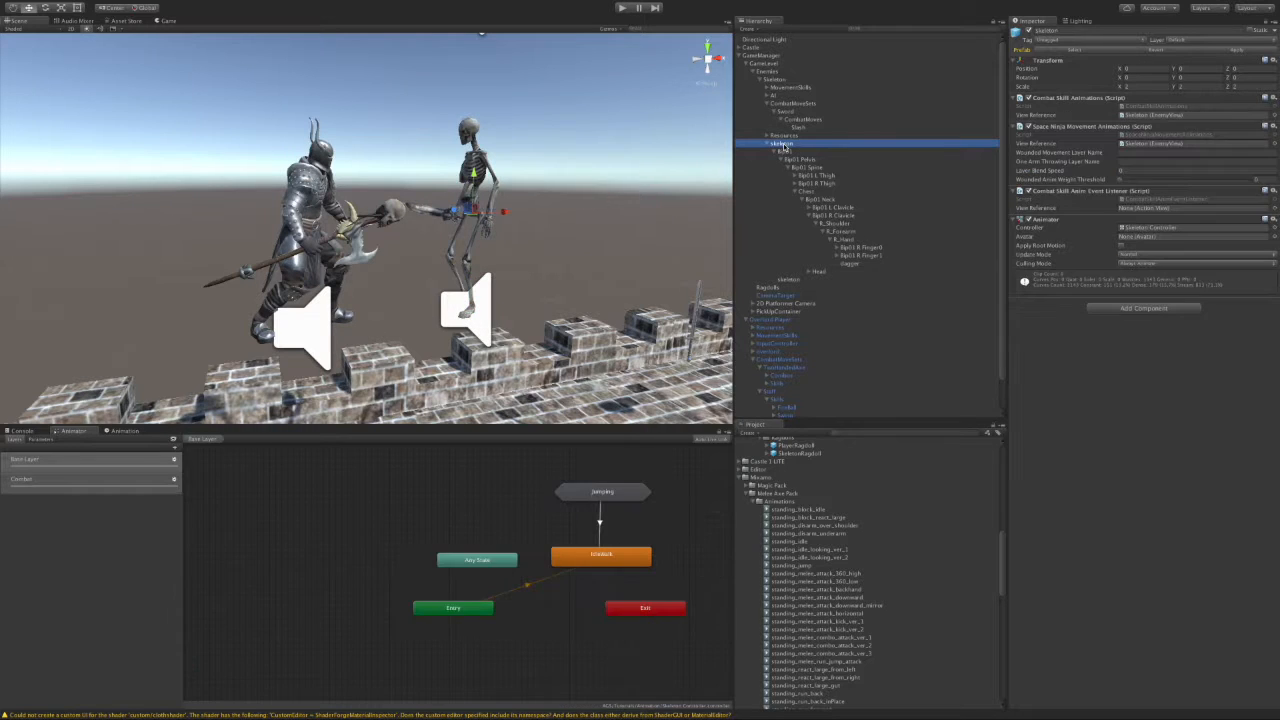
pyautogui.click(66, 480)
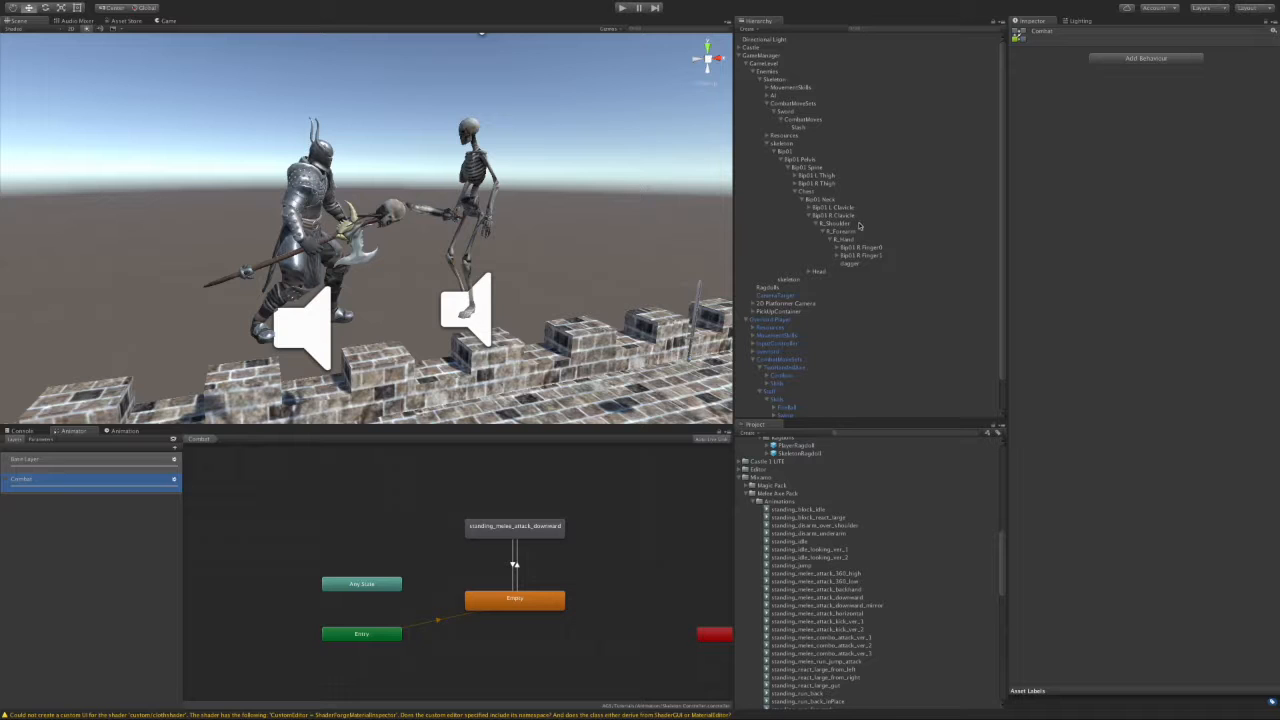
# Step: Load the skeleton's standing_melee_attack_downward clip in the Animation window, scrub through it, and start recording
pyautogui.click(784, 144)
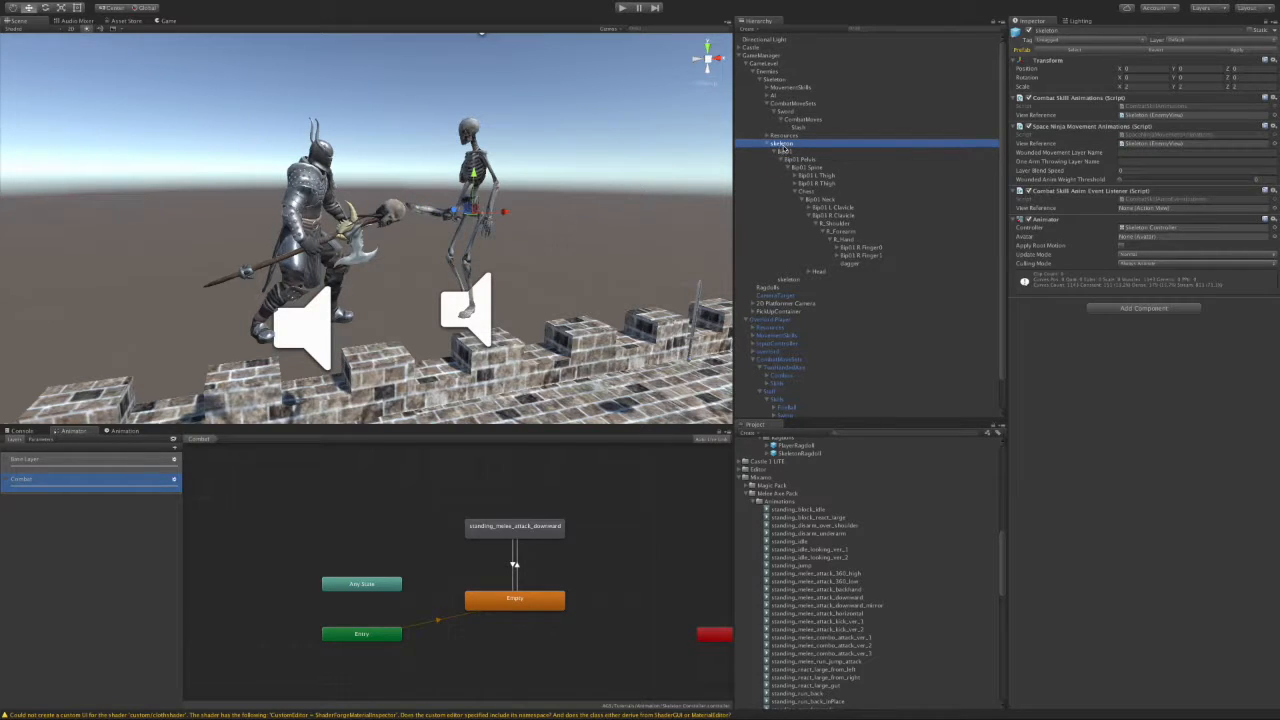
pyautogui.click(120, 430)
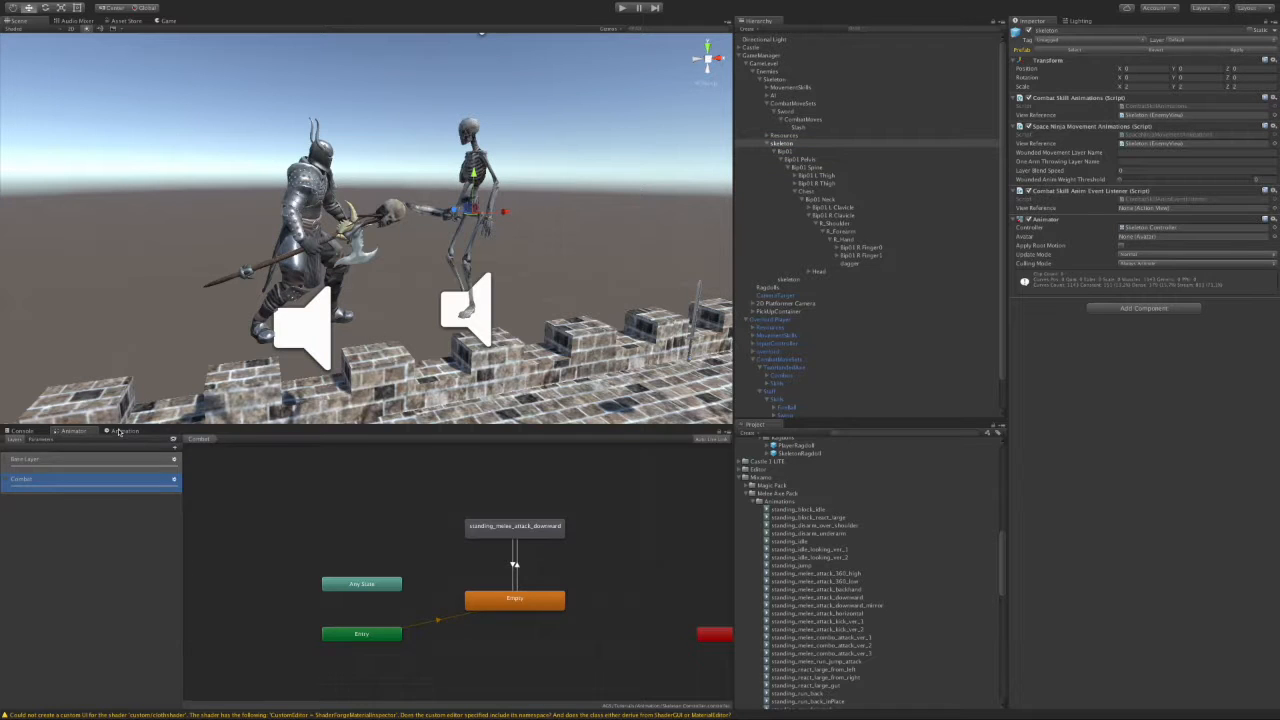
pyautogui.click(115, 447)
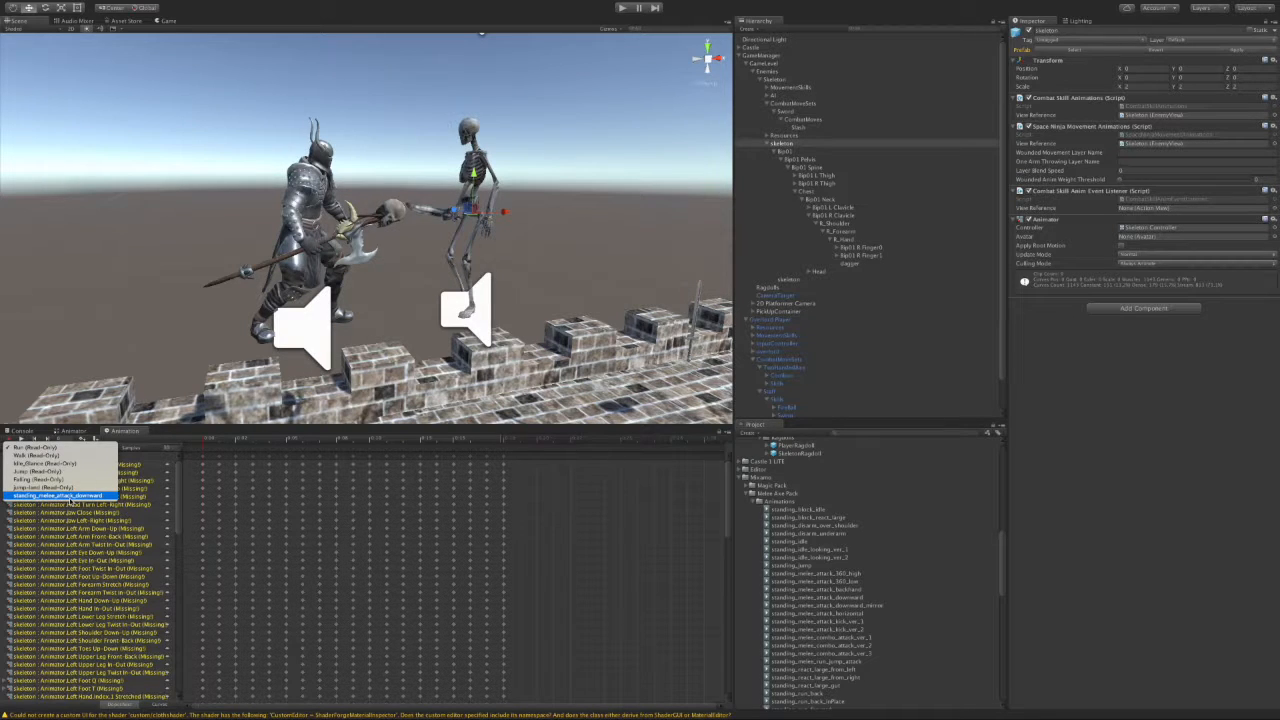
pyautogui.click(70, 497)
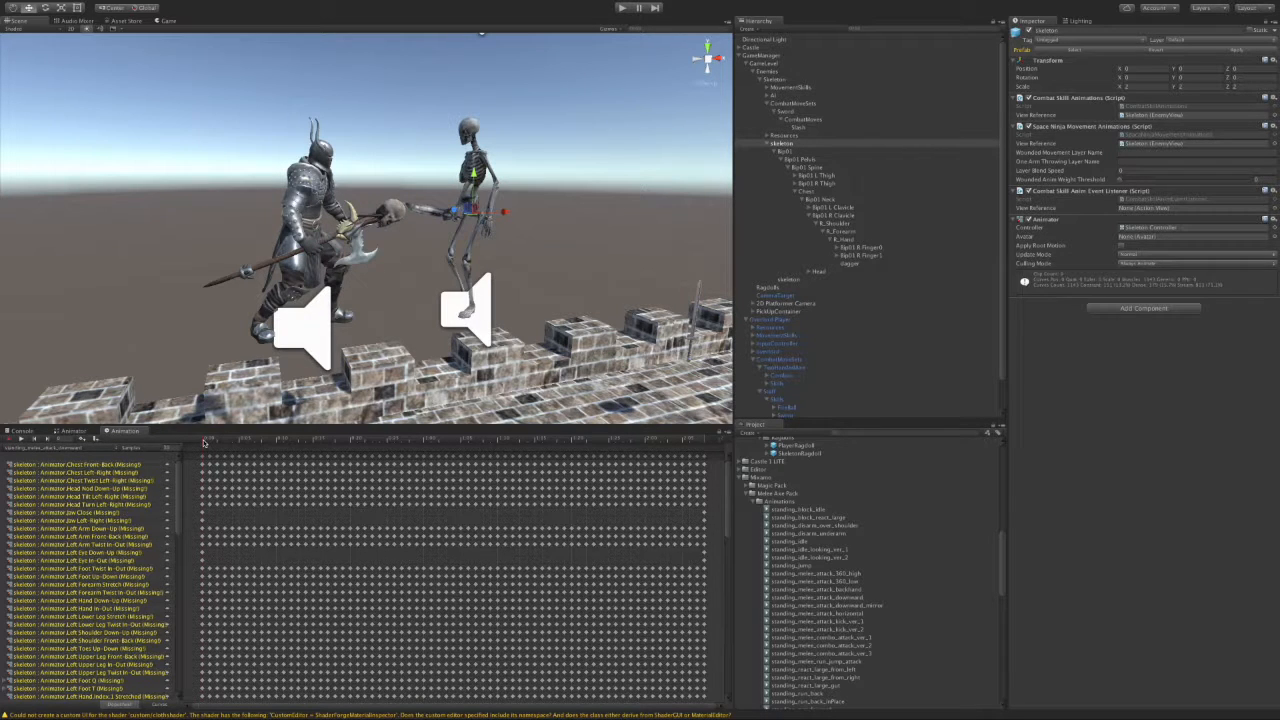
pyautogui.click(206, 442)
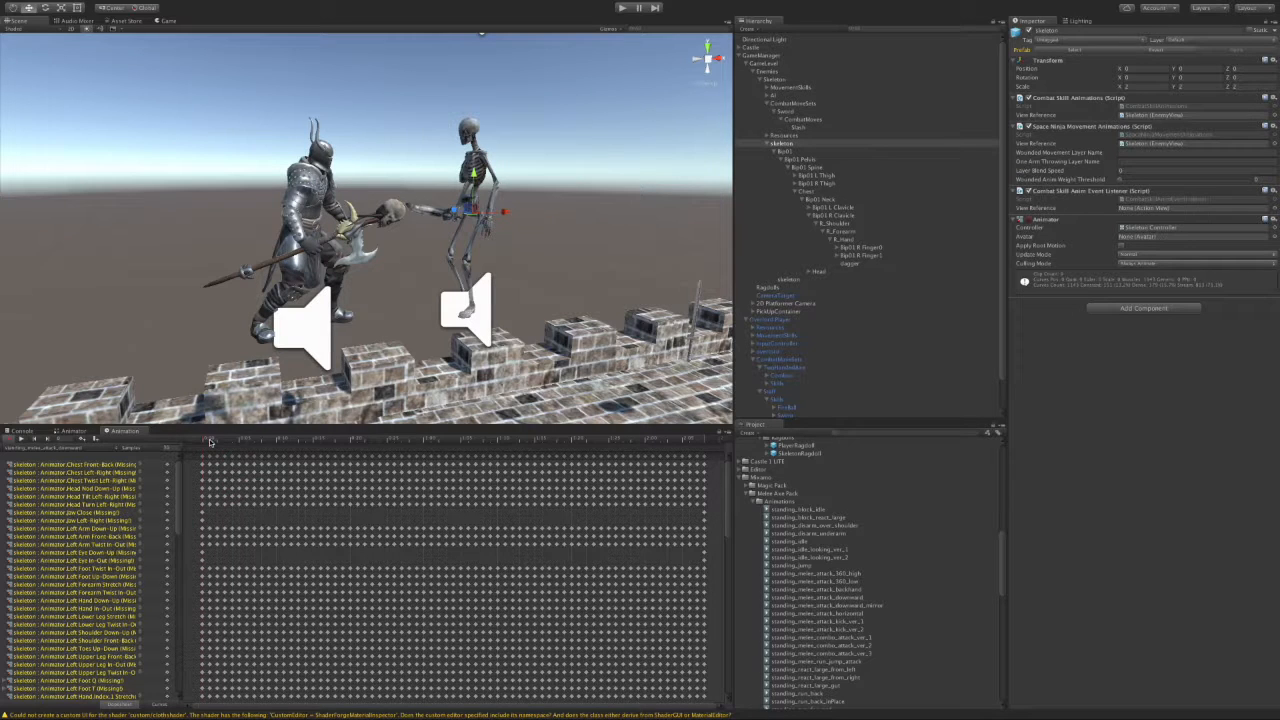
pyautogui.click(391, 437)
pyautogui.click(208, 441)
pyautogui.moveTo(204, 442); pyautogui.dragTo(407, 445)
pyautogui.click(18, 440)
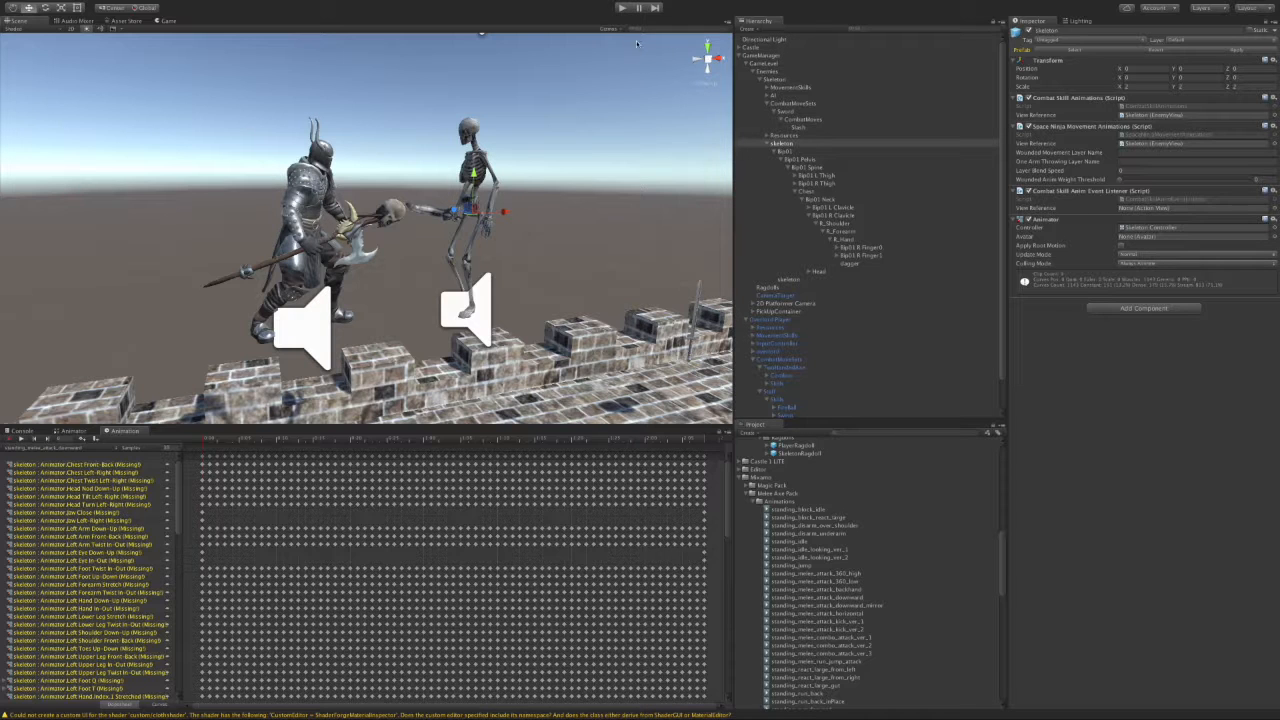
# Step: Playtest by running and jumping the player around the skeleton with A, D and Space, then stop
pyautogui.click(622, 8)
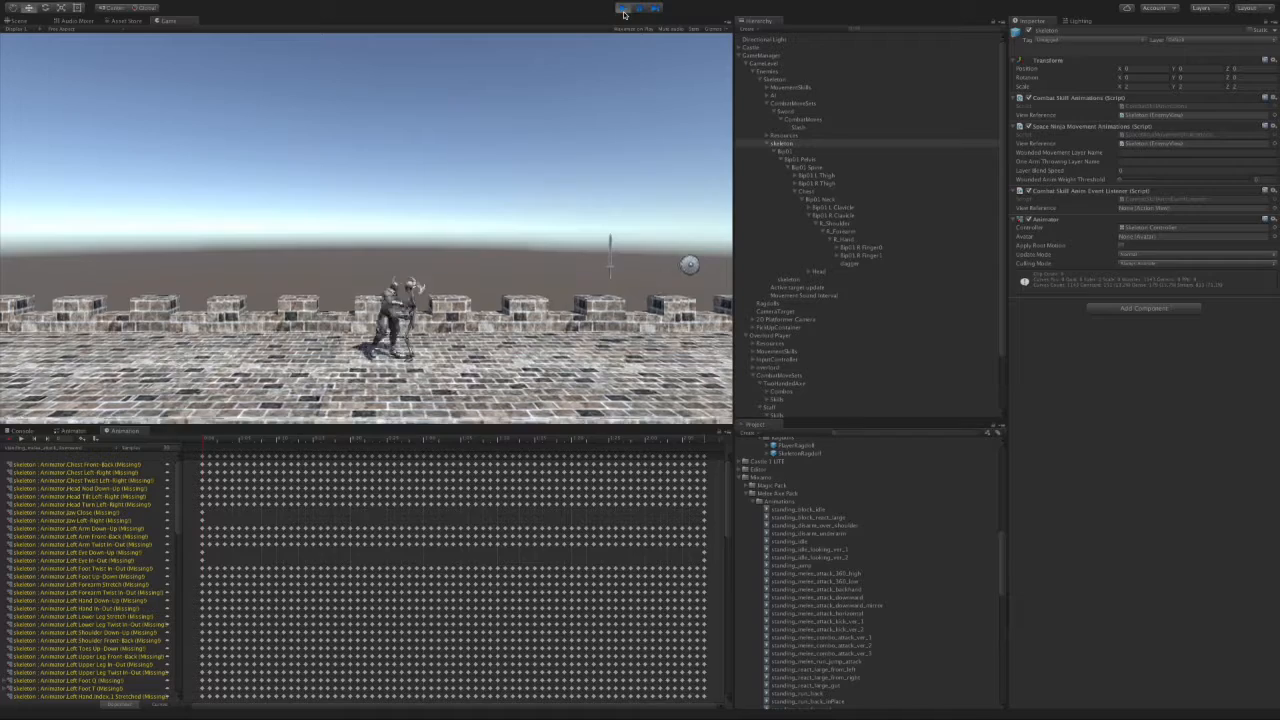
pyautogui.press('a')
pyautogui.press('space')
pyautogui.press('a')
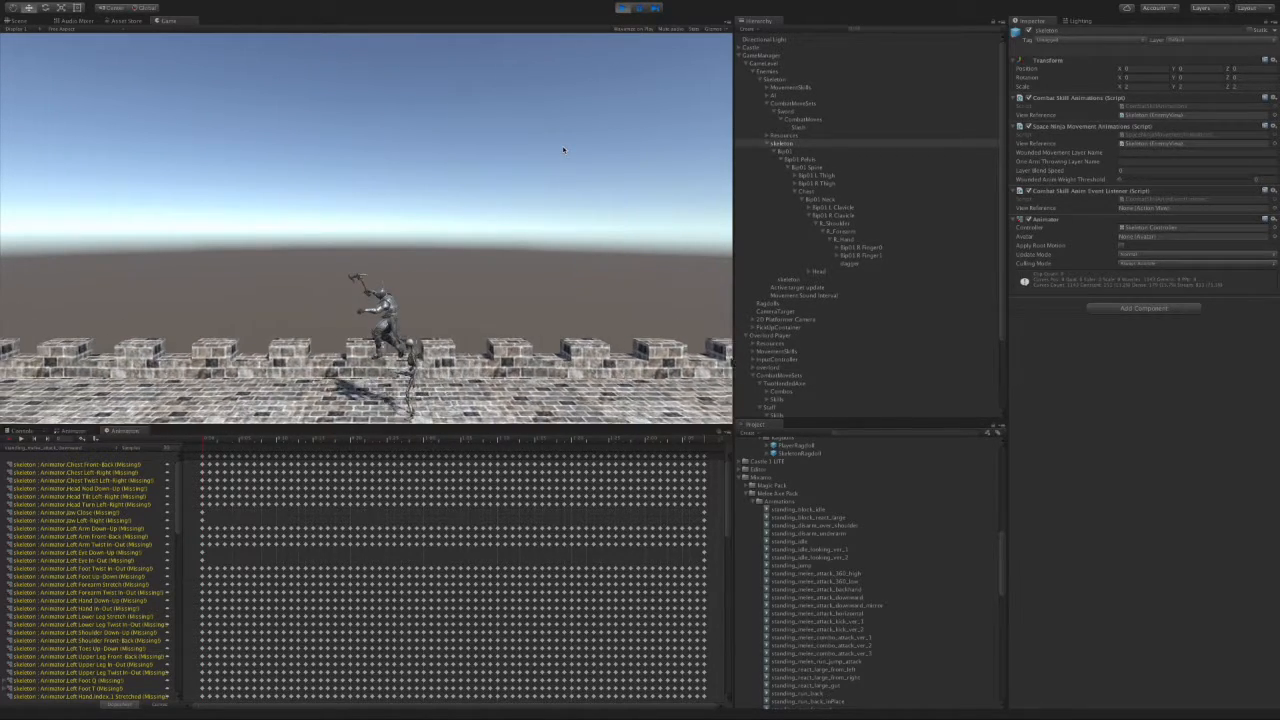
pyautogui.press('d')
pyautogui.press('a')
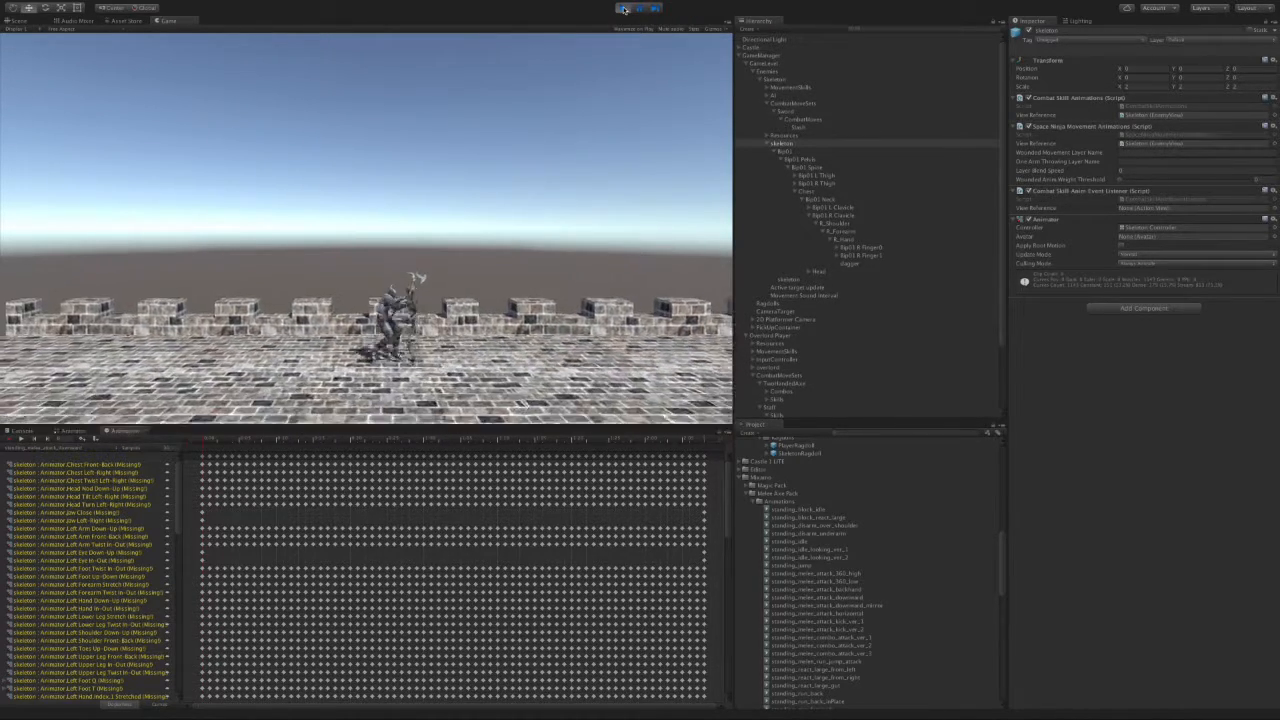
pyautogui.click(622, 8)
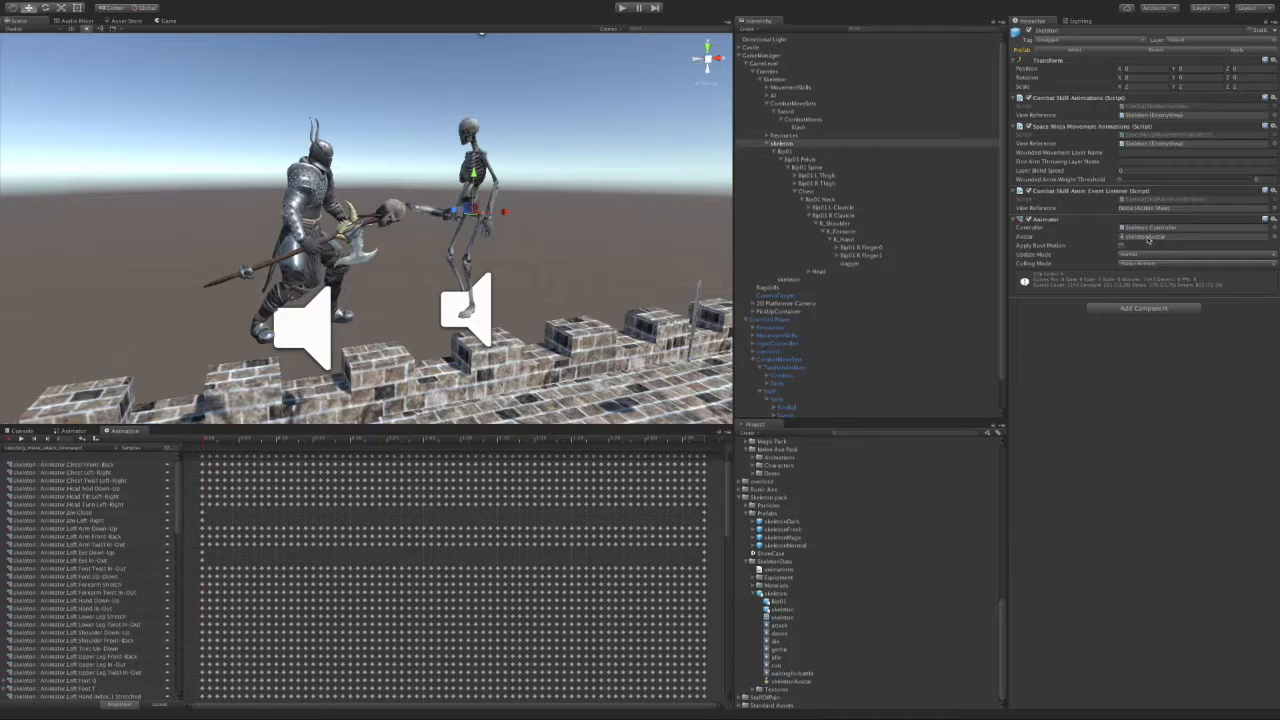
# Step: Run another playtest of the fight, stop it, and show the skeleton's Animator state machine
pyautogui.click(622, 8)
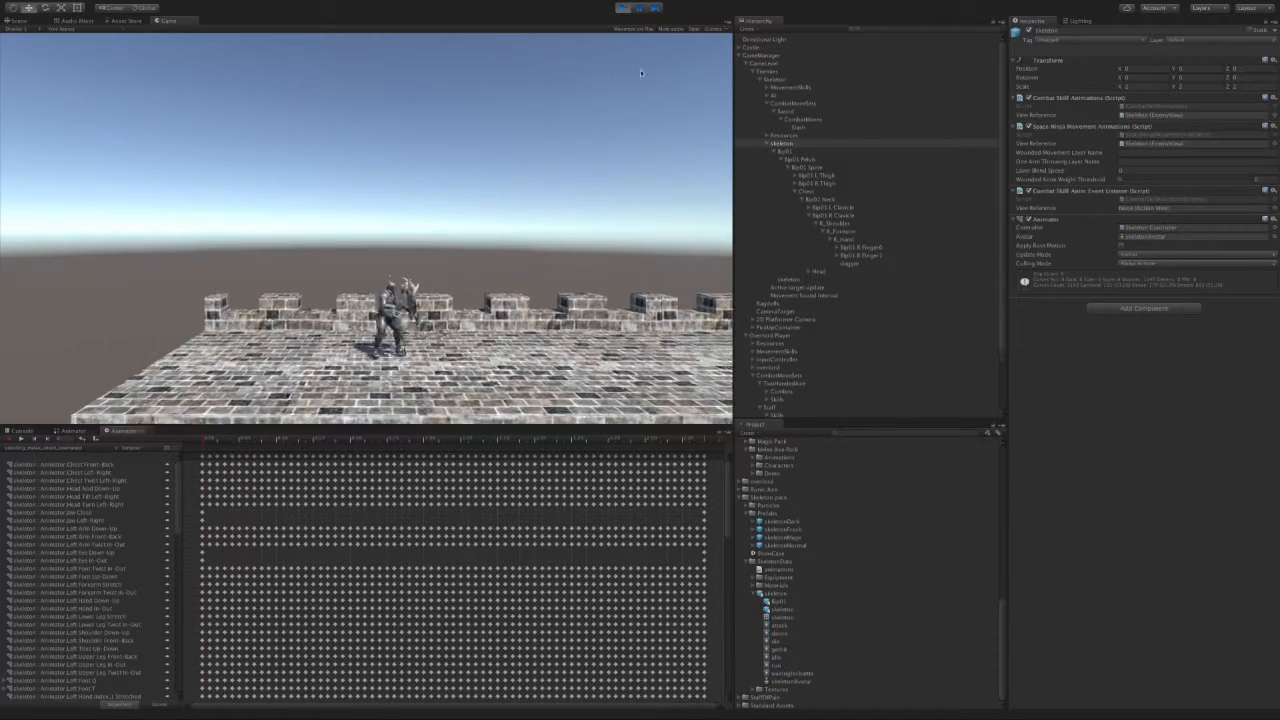
pyautogui.click(622, 8)
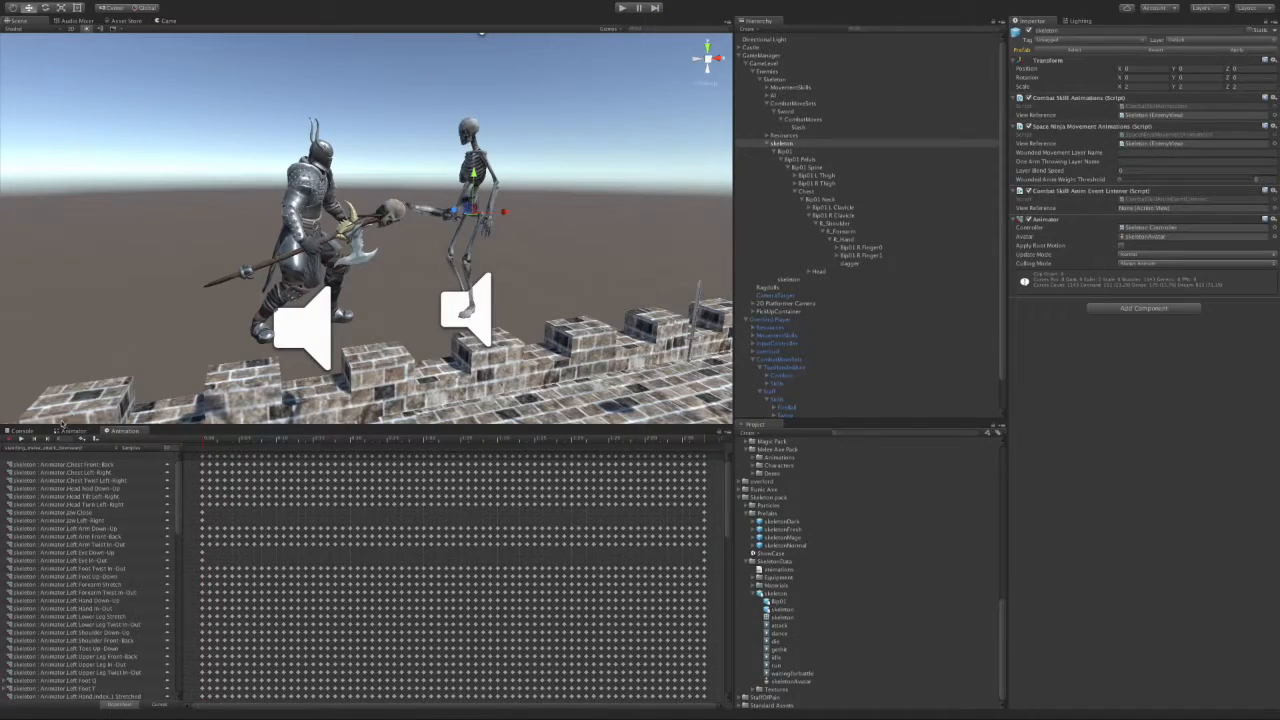
pyautogui.click(70, 431)
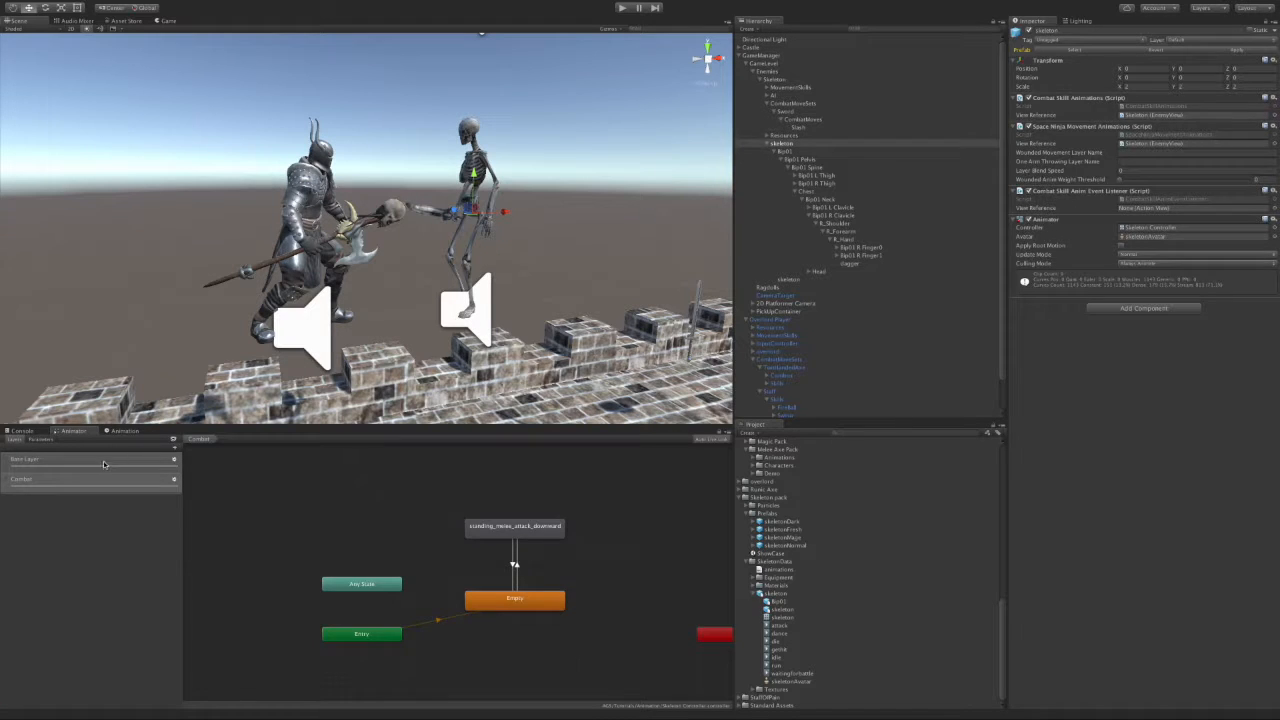
# Step: Open the IdleWalk blend tree and delete both of its Walk motions
pyautogui.click(431, 512)
pyautogui.doubleClick(601, 556)
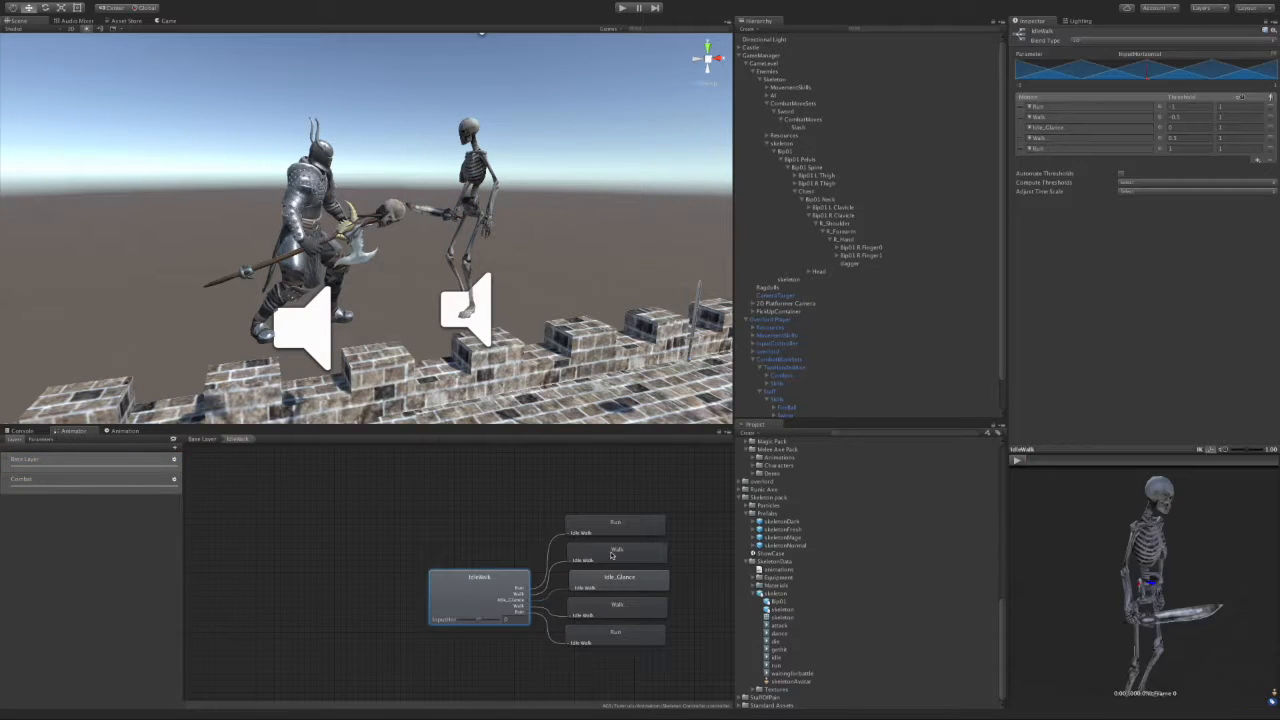
pyautogui.click(1022, 117)
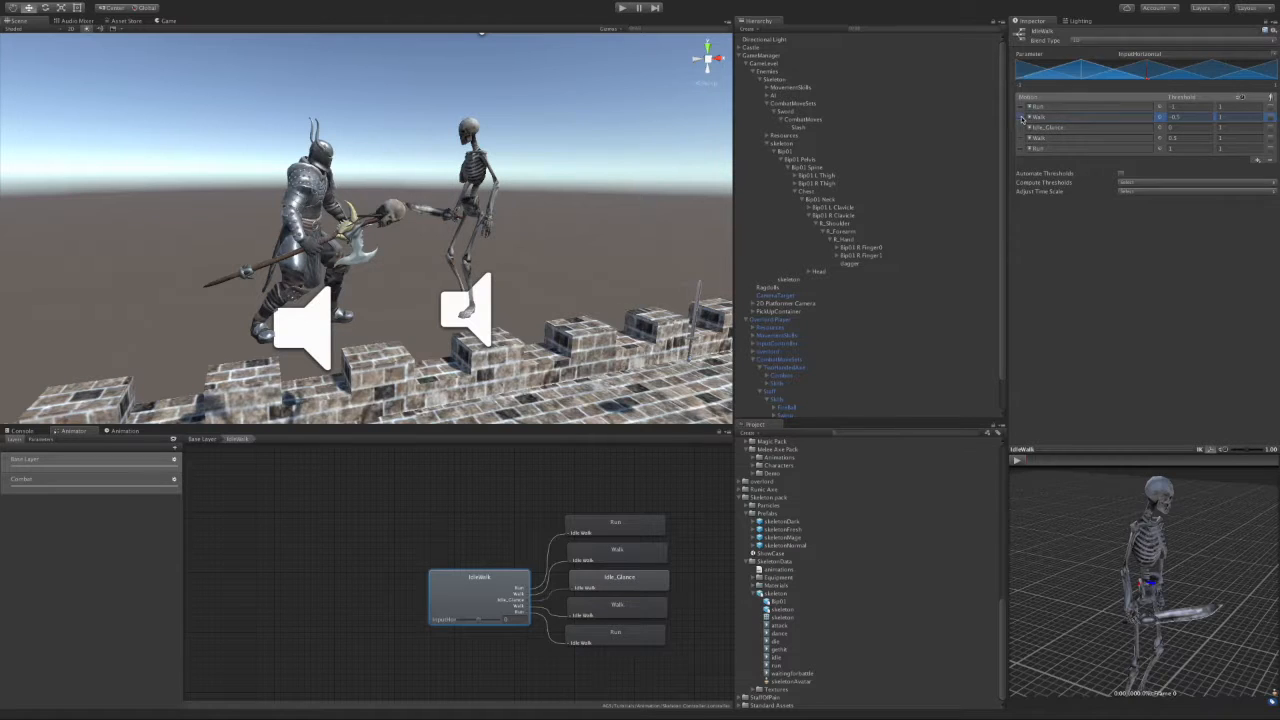
pyautogui.click(1271, 161)
pyautogui.click(730, 210)
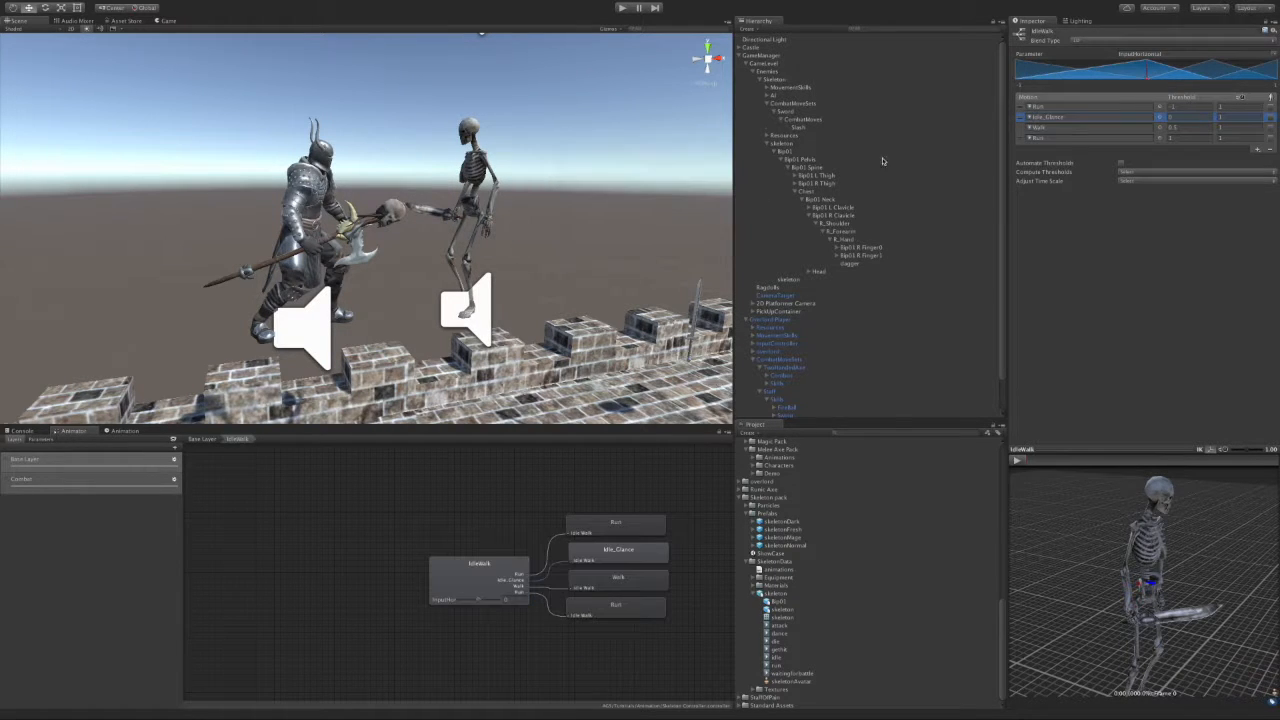
pyautogui.click(1030, 128)
pyautogui.click(1268, 150)
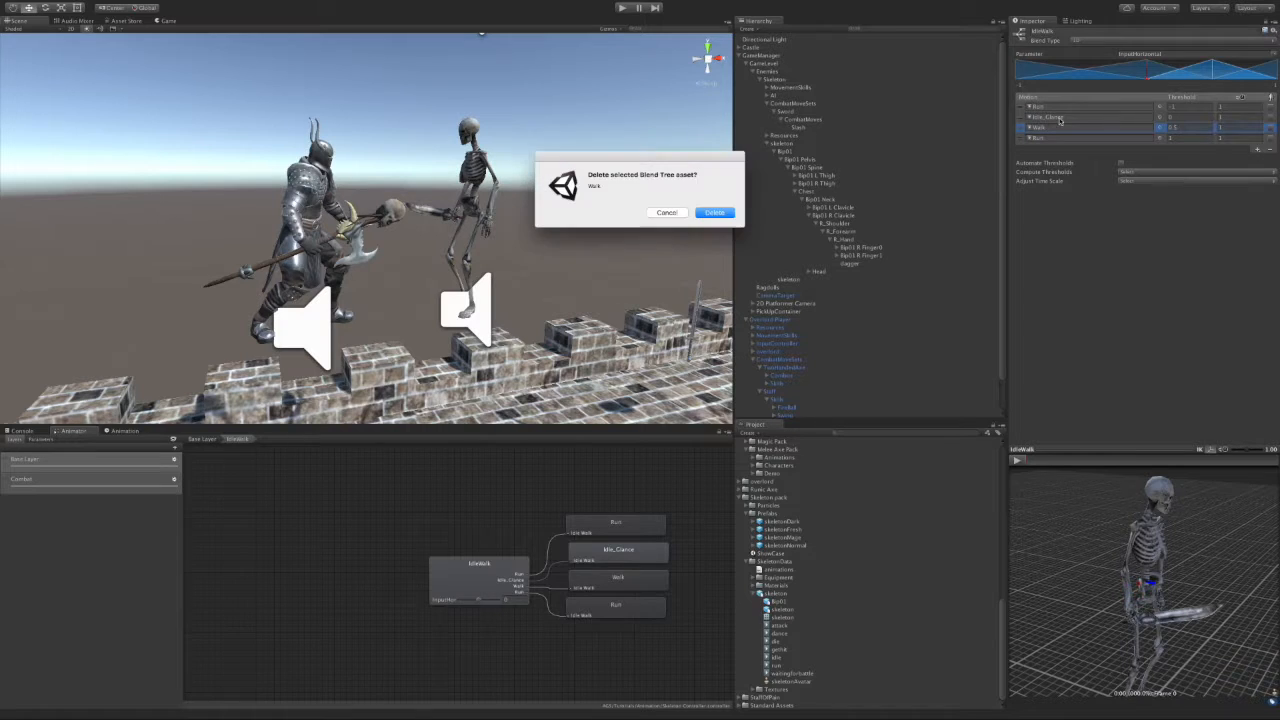
pyautogui.click(714, 212)
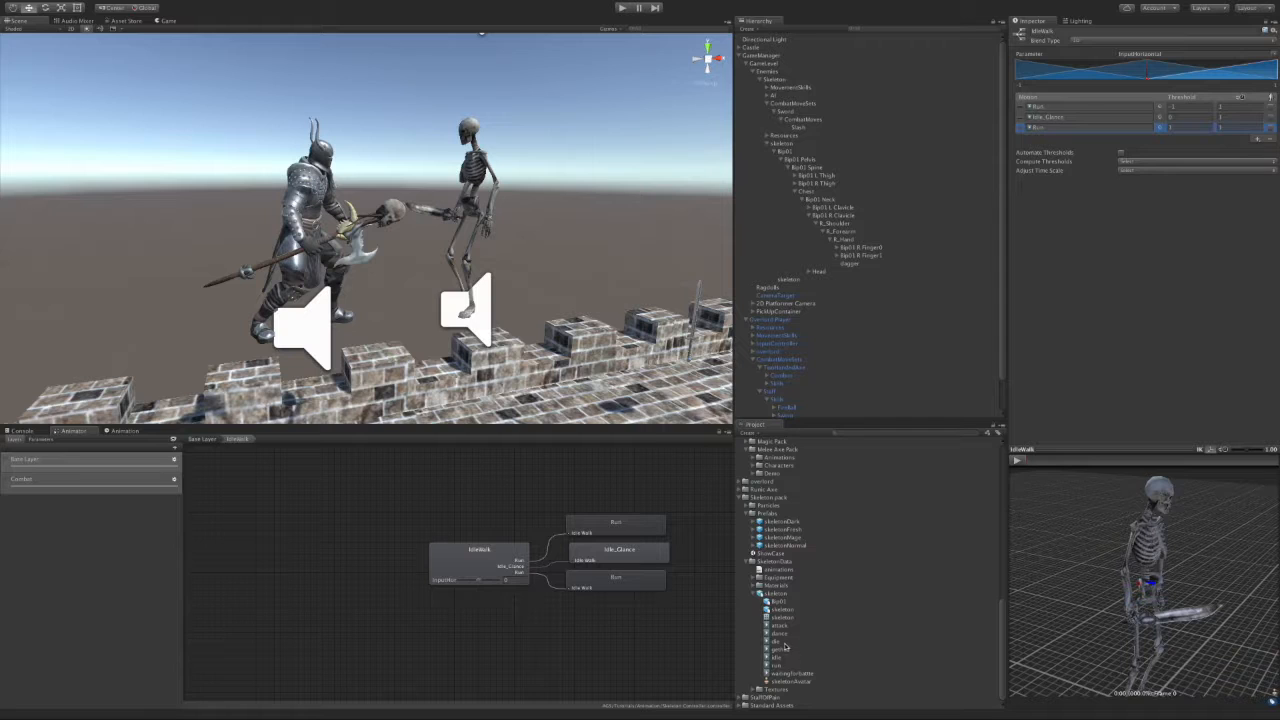
# Step: Fill the blend tree's three motion slots with the run, idle and run clips
pyautogui.moveTo(787, 658); pyautogui.dragTo(1052, 118)
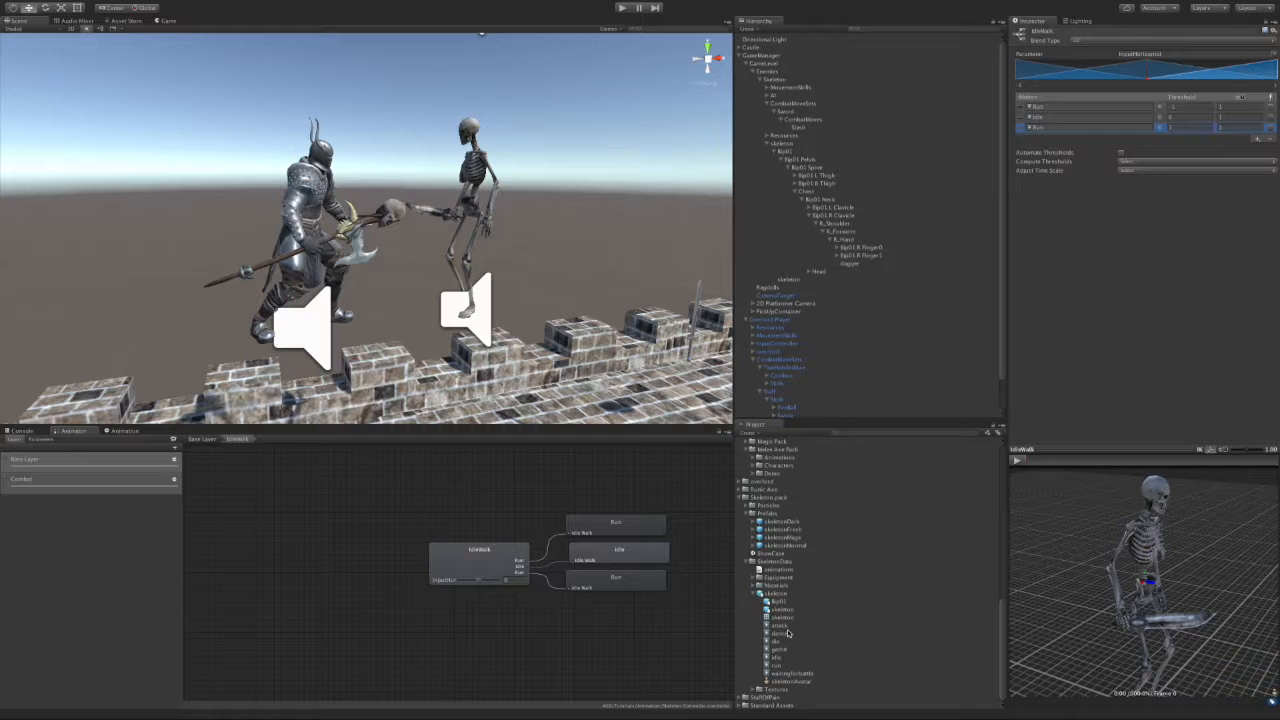
pyautogui.moveTo(779, 665); pyautogui.dragTo(1065, 111)
pyautogui.moveTo(779, 667); pyautogui.dragTo(1063, 128)
pyautogui.click(865, 263)
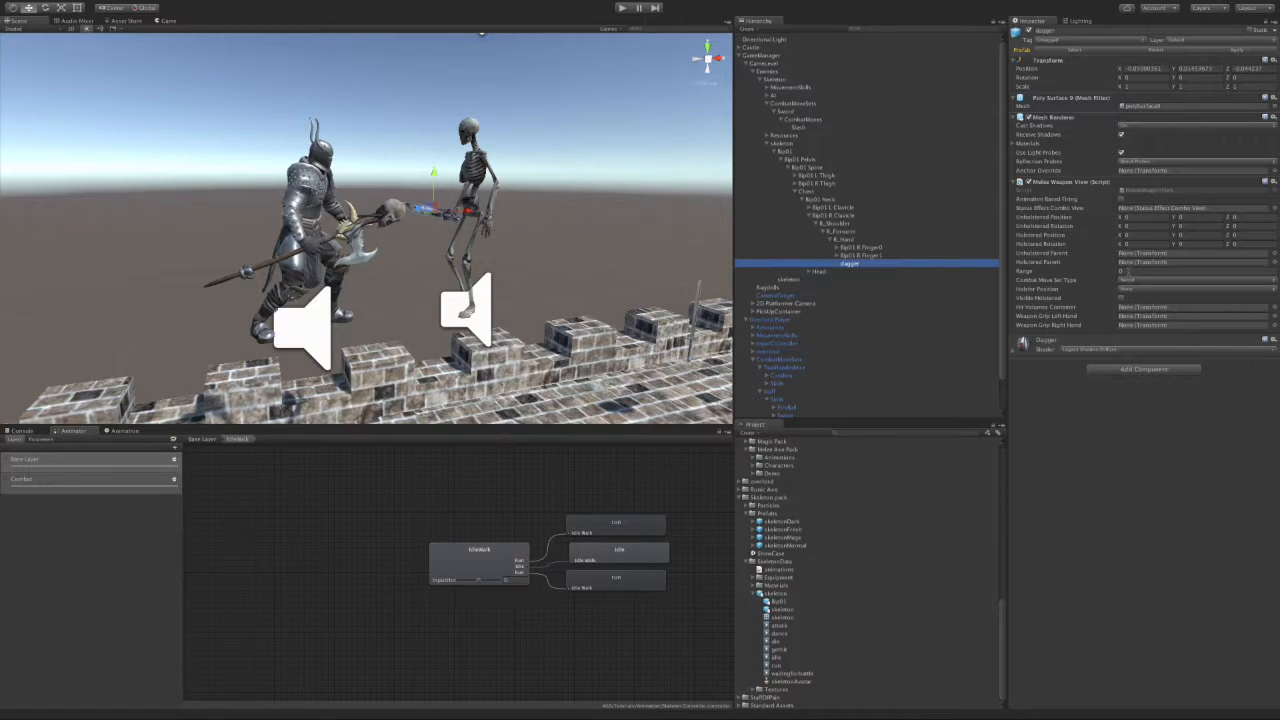
# Step: Tune the dagger's Melee Weapon View Range to 1.75 over three playtest rounds
pyautogui.click(1122, 270)
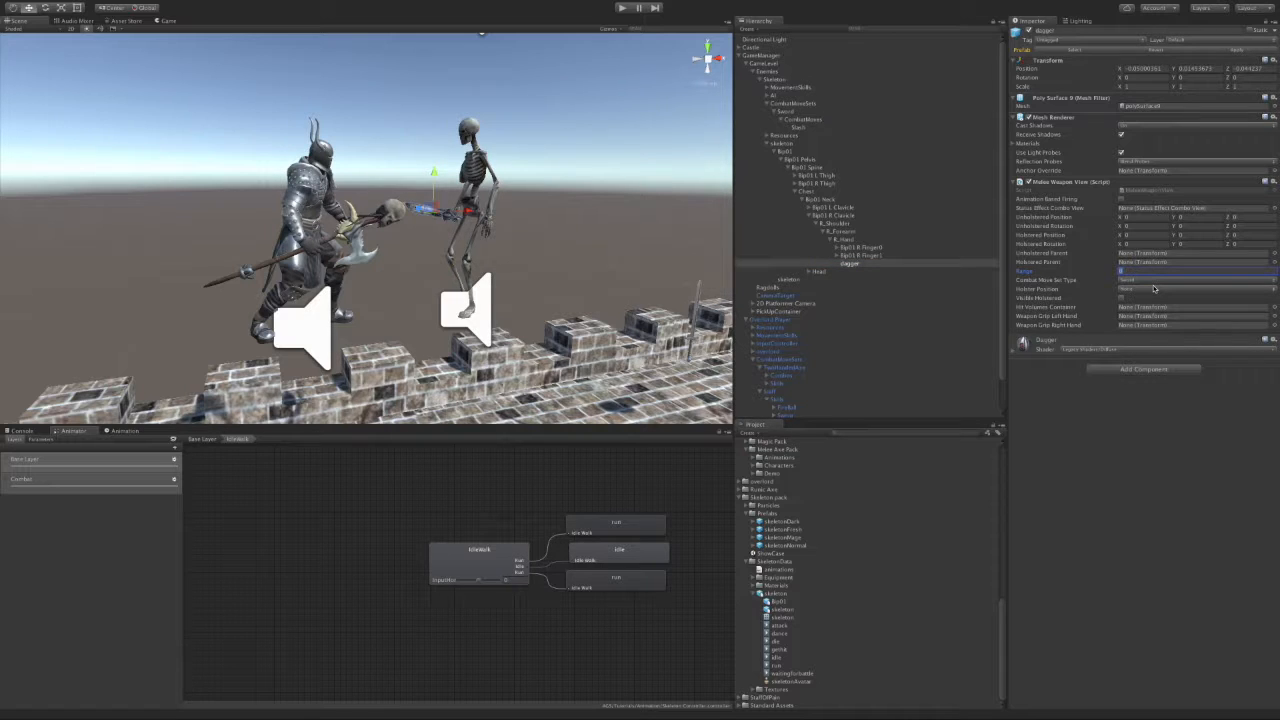
pyautogui.click(1122, 271)
pyautogui.click(621, 9)
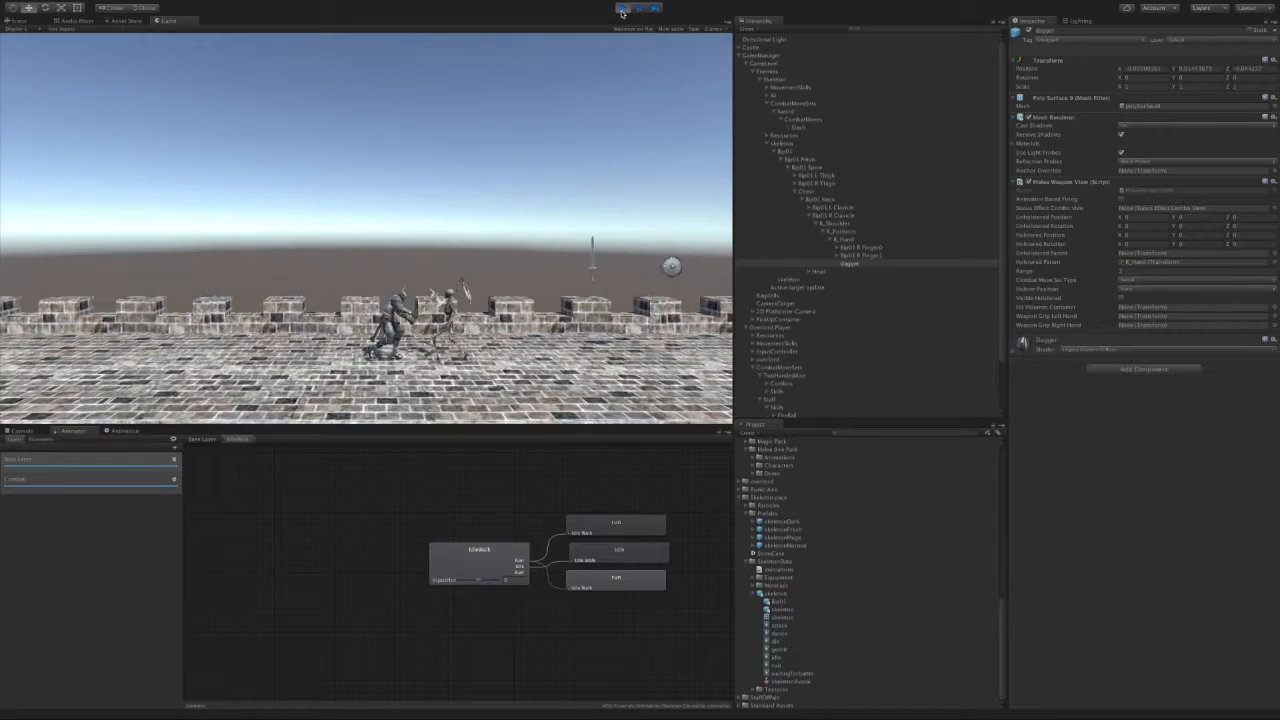
pyautogui.click(621, 9)
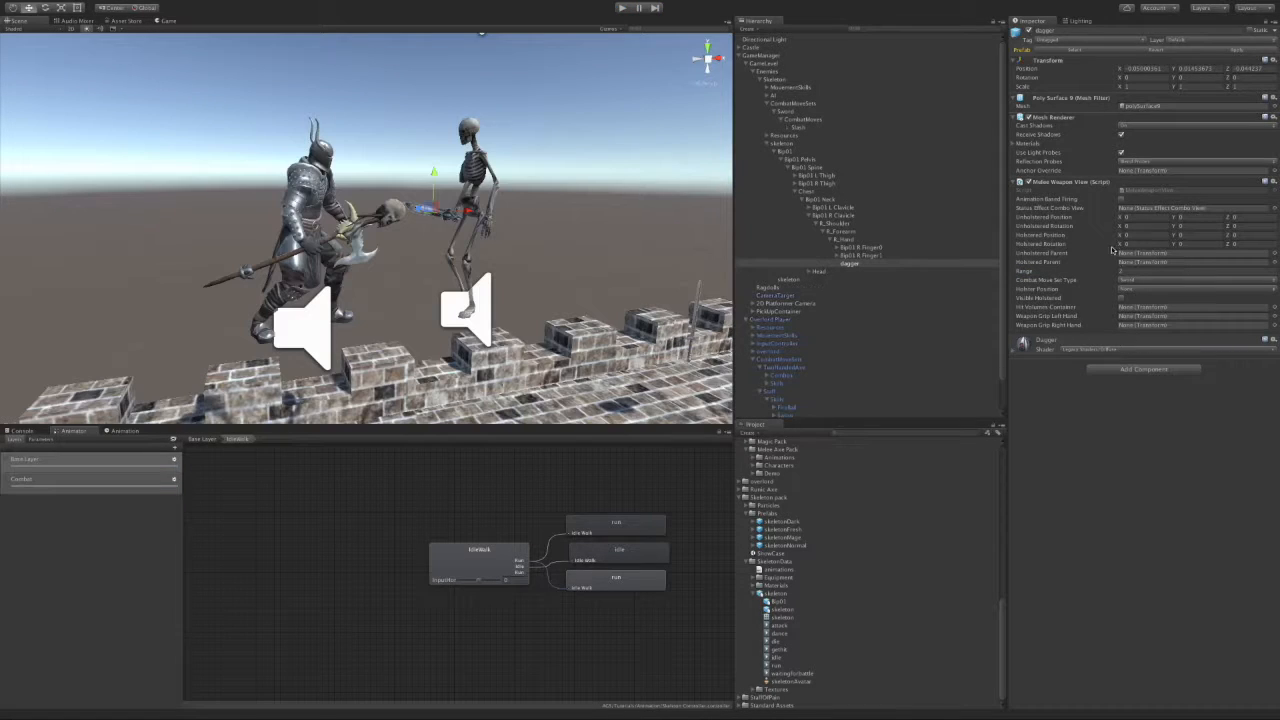
pyautogui.click(1173, 271)
pyautogui.click(621, 8)
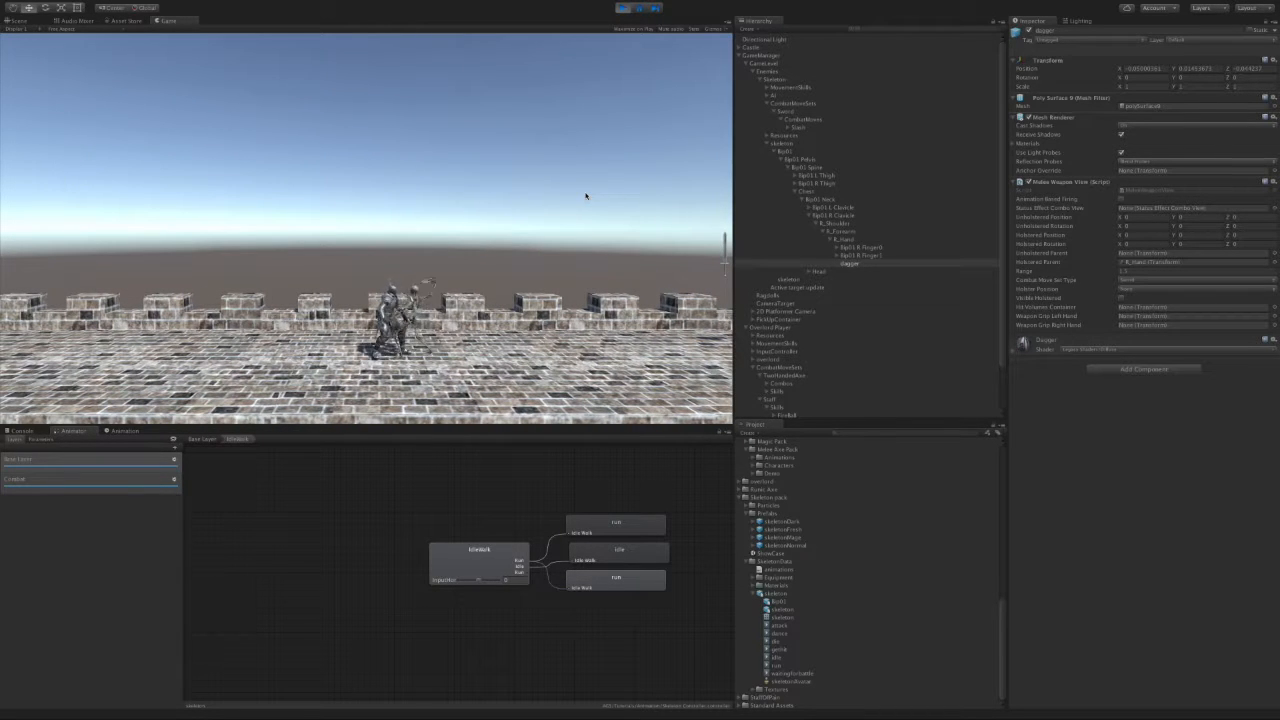
pyautogui.click(619, 7)
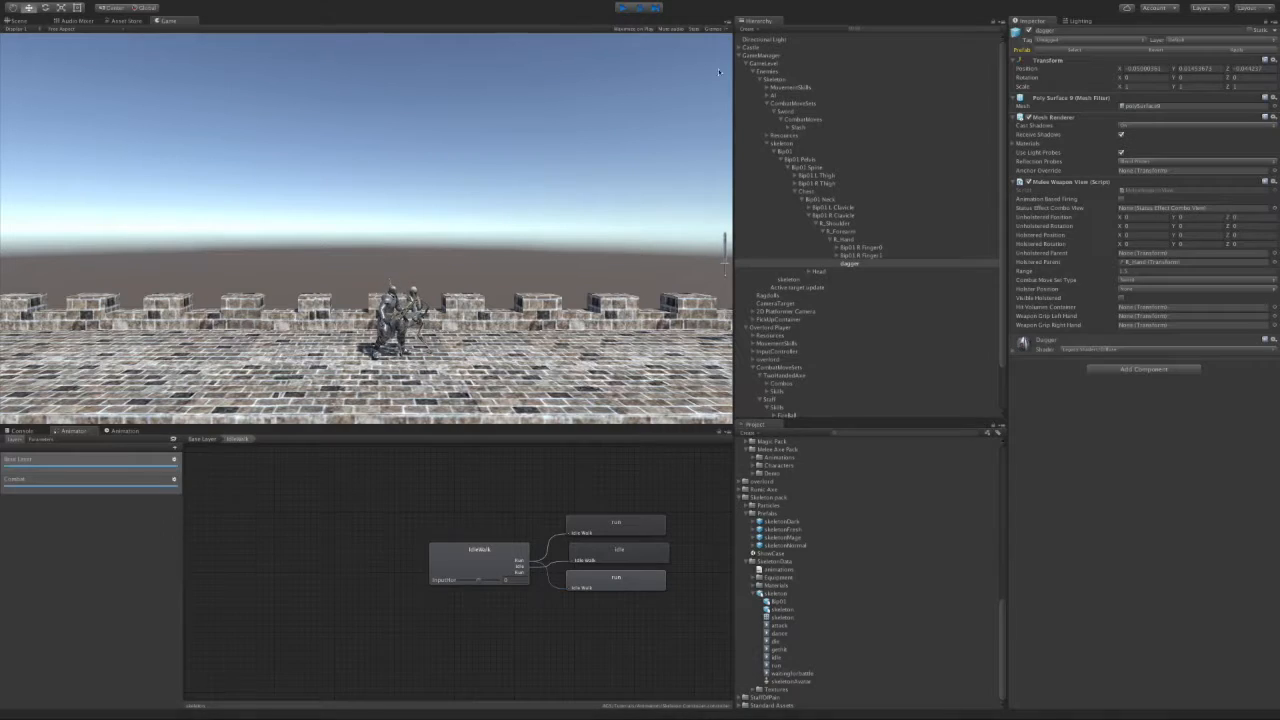
pyautogui.click(1124, 271)
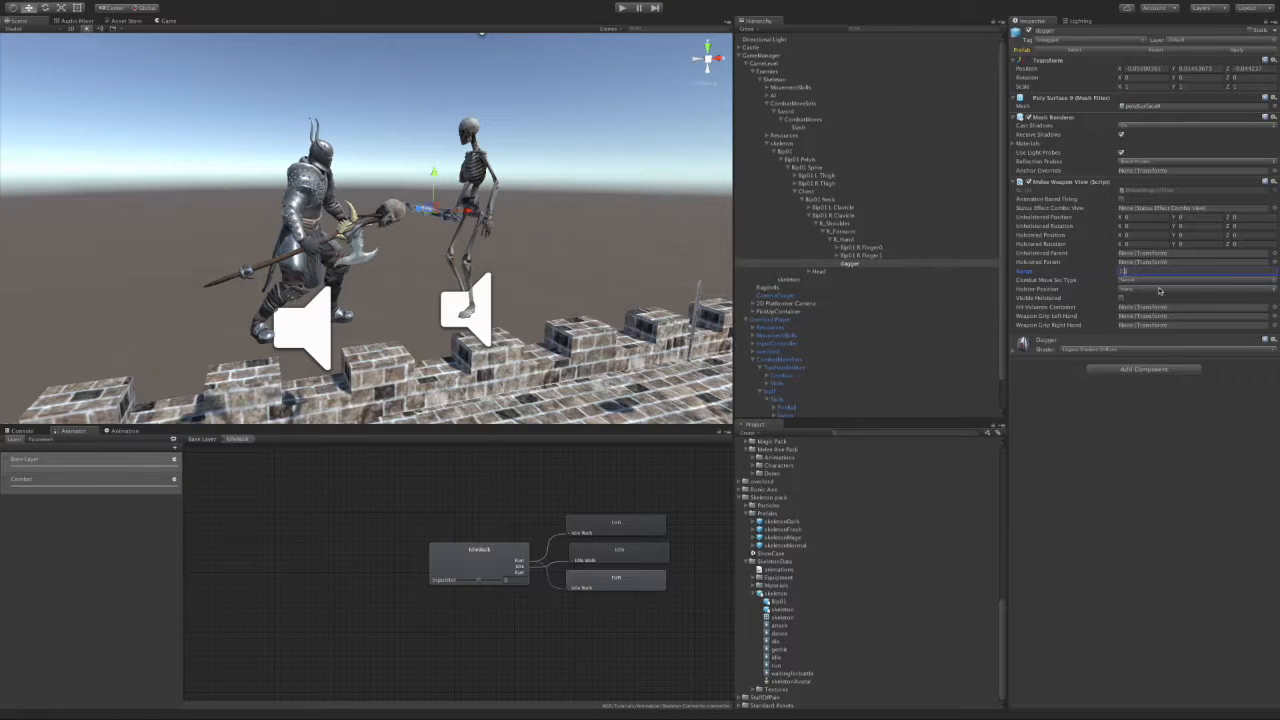
pyautogui.click(622, 8)
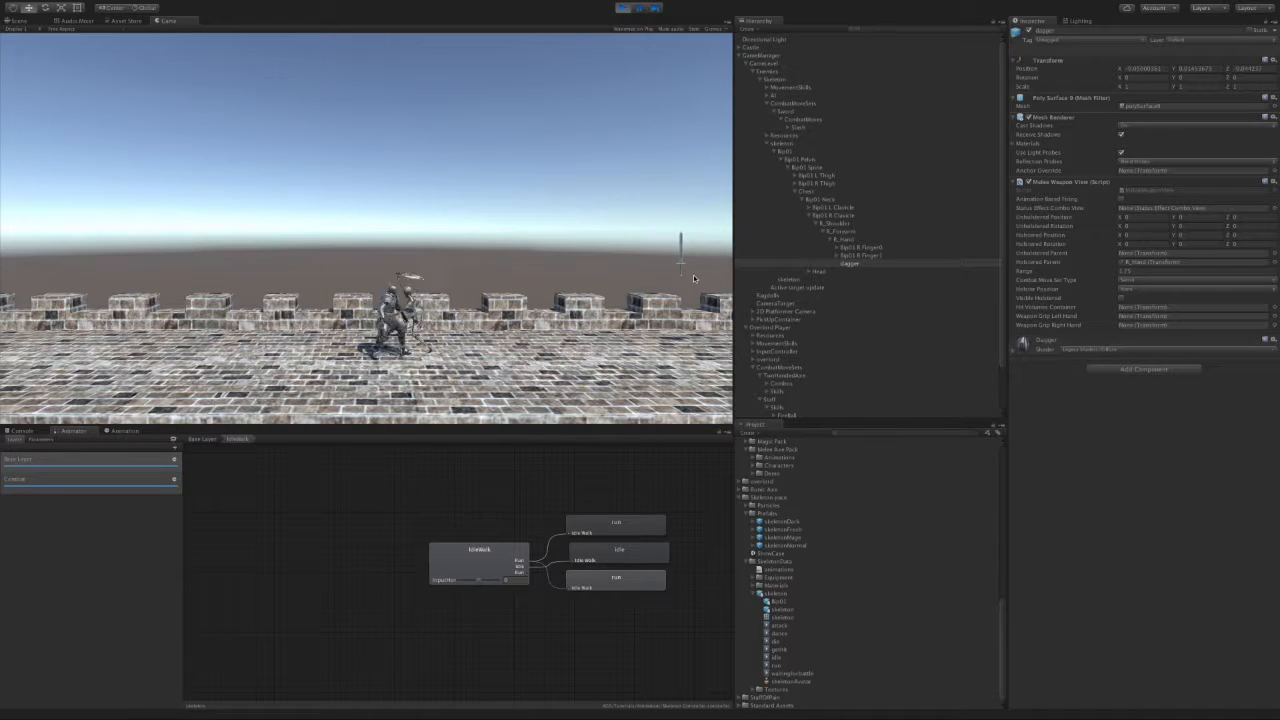
pyautogui.click(622, 7)
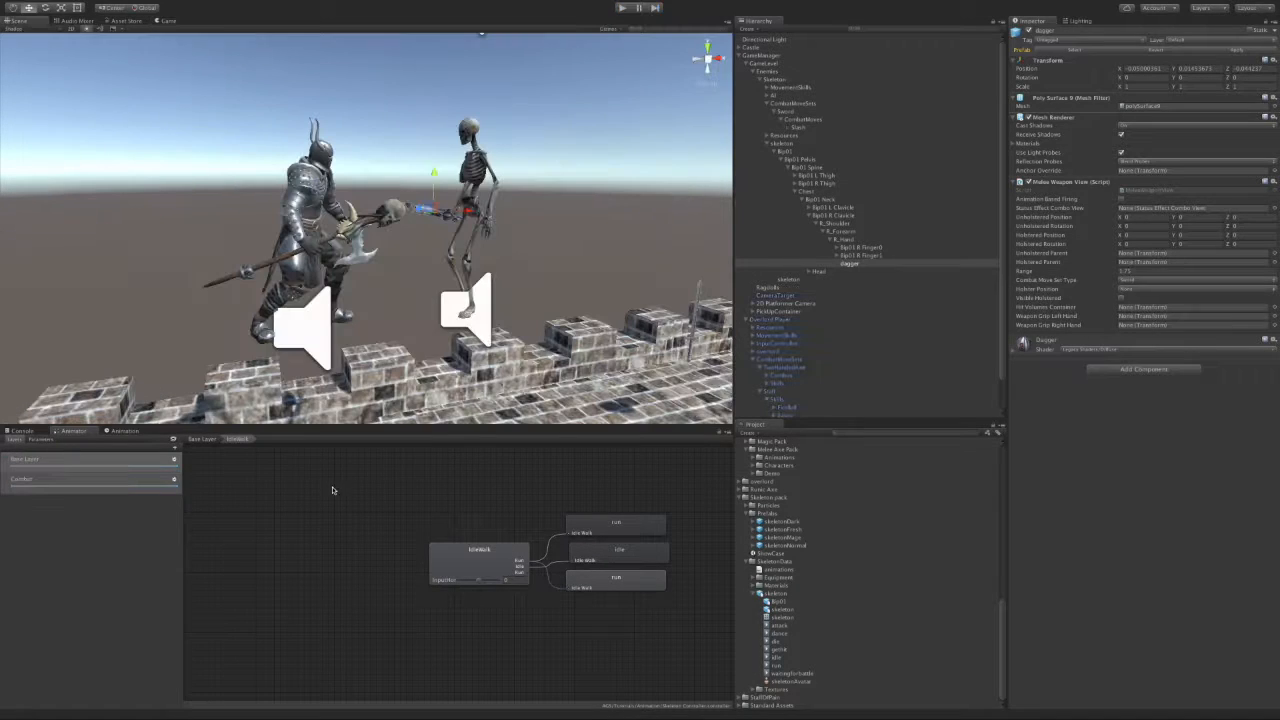
pyautogui.click(66, 479)
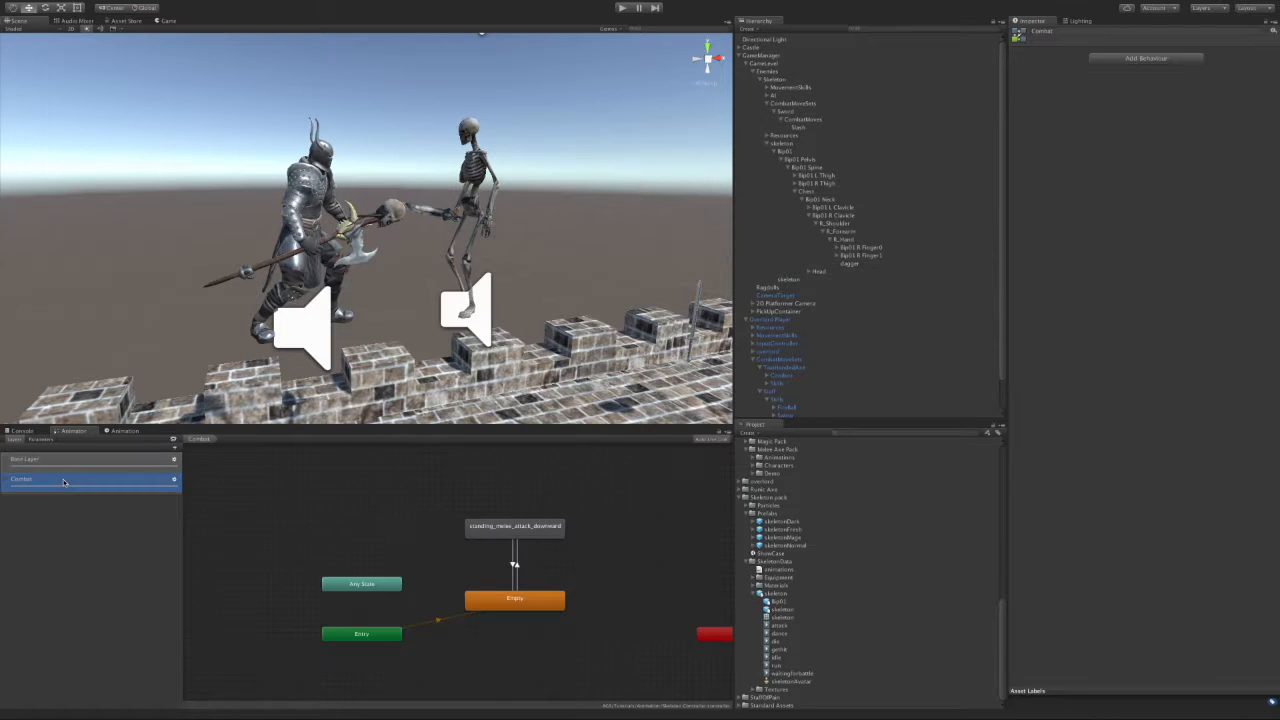
# Step: Add an animation event calling Hit at the downward attack clip's sword-strike frame
pyautogui.click(121, 431)
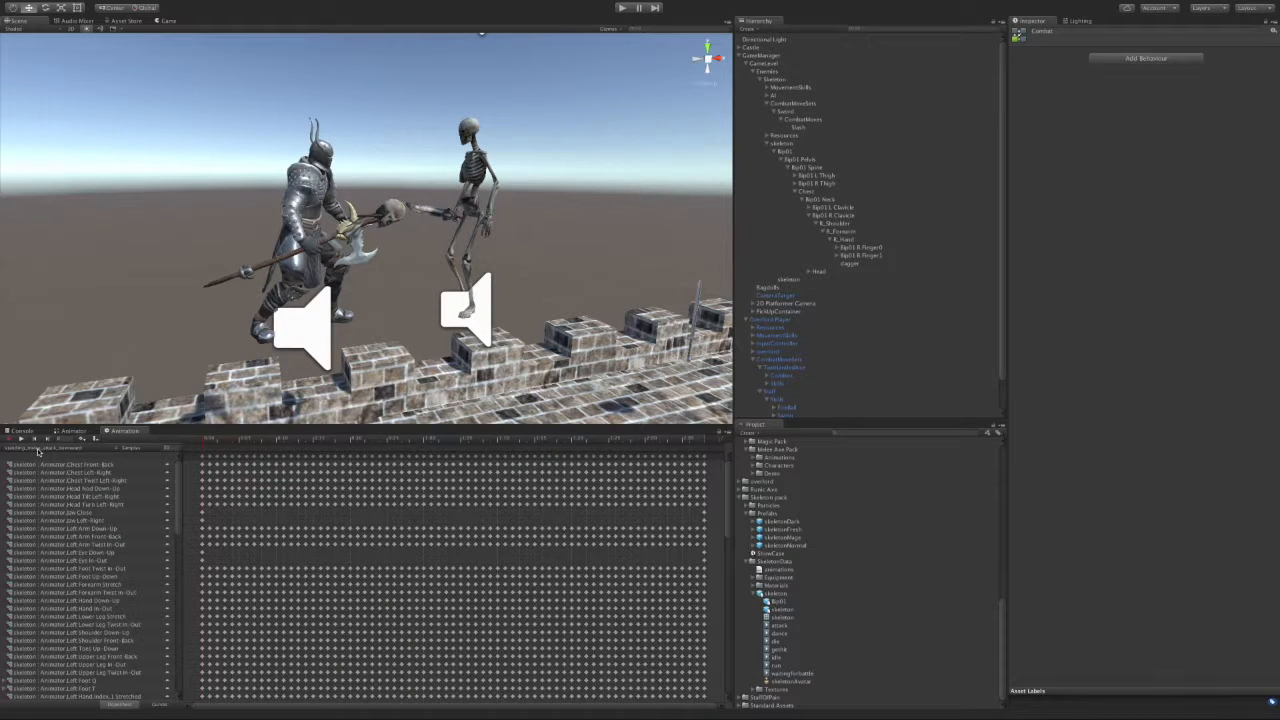
pyautogui.click(210, 441)
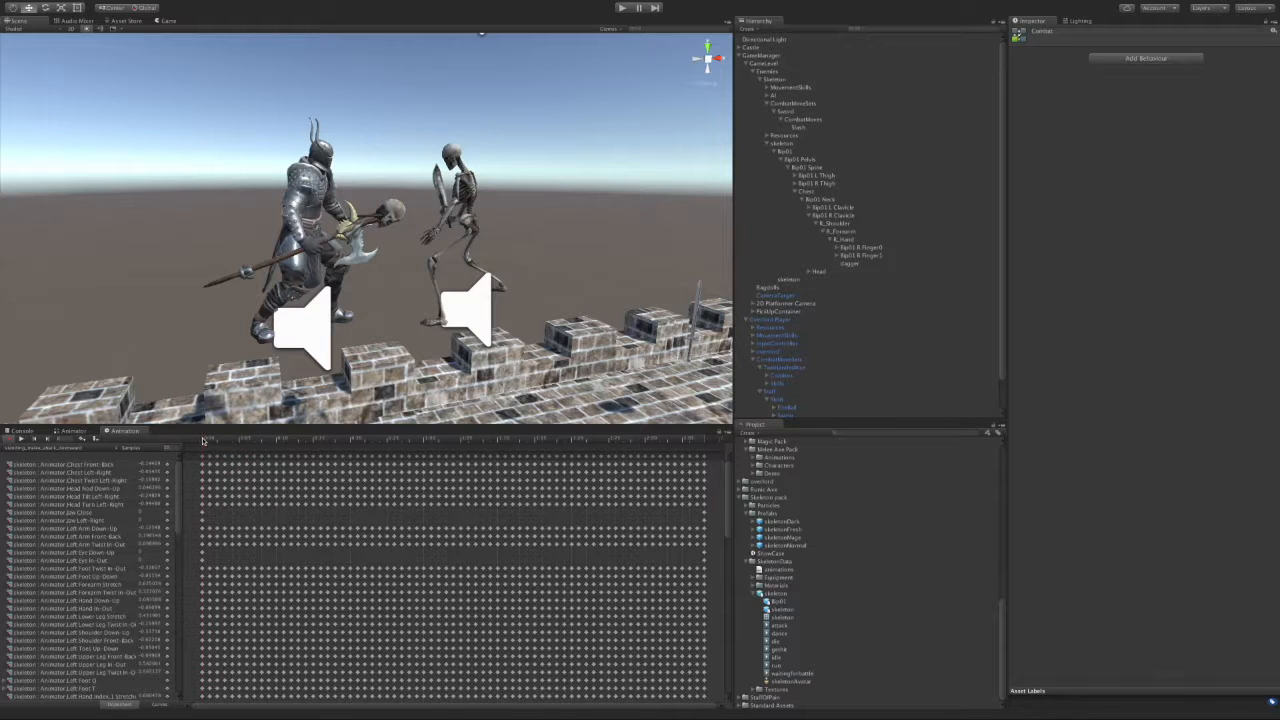
pyautogui.moveTo(204, 441); pyautogui.dragTo(394, 440)
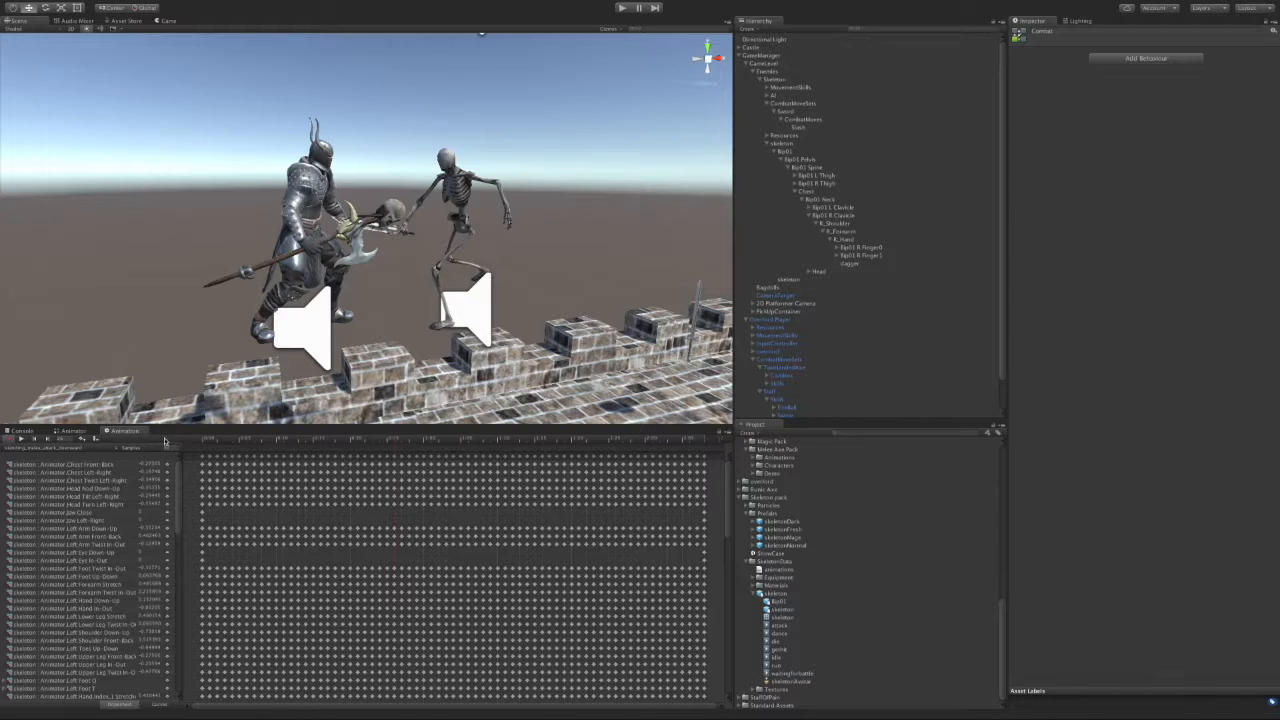
pyautogui.rightClick(394, 447)
pyautogui.click(437, 449)
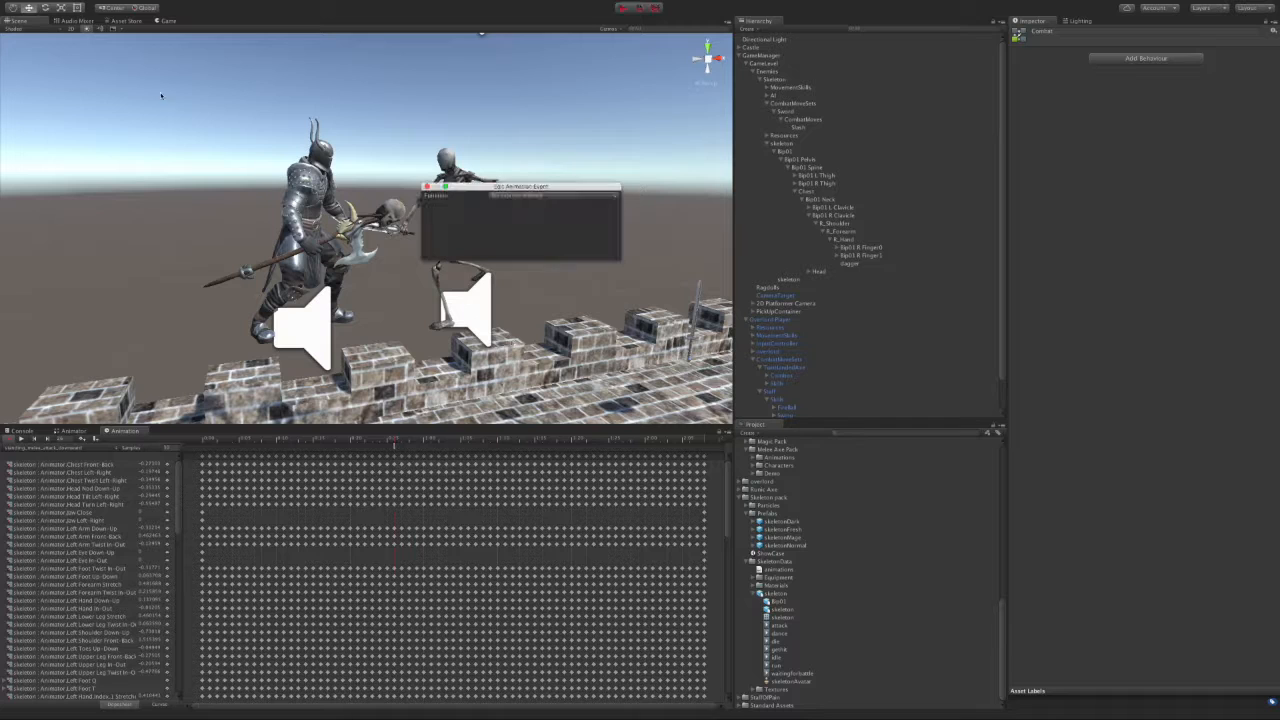
pyautogui.click(530, 197)
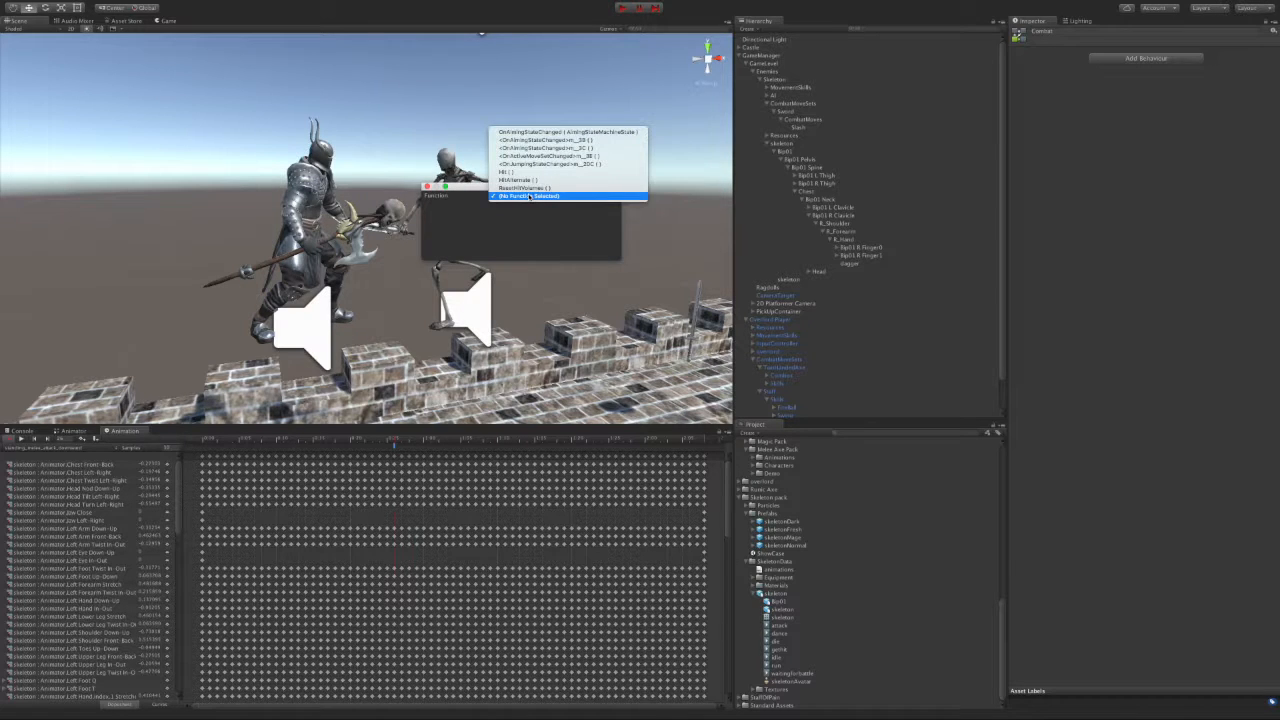
pyautogui.click(507, 172)
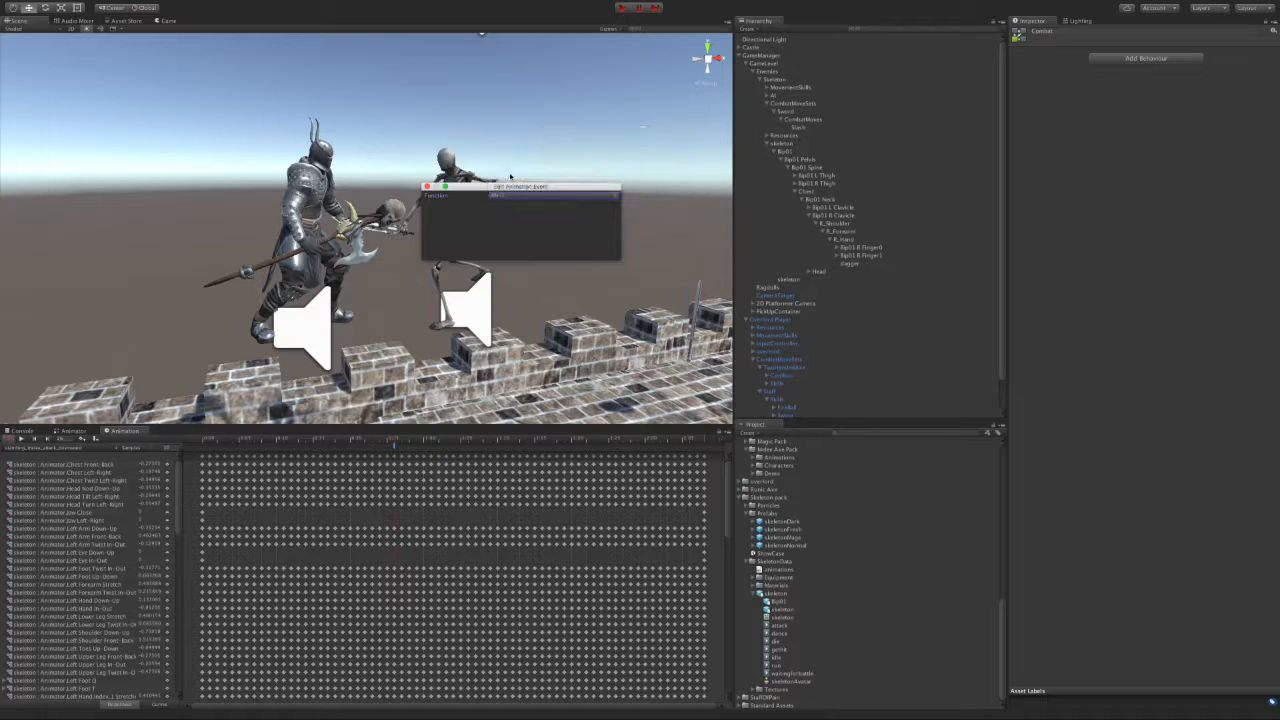
# Step: Close the event editor, select the skeleton, and stop keyframe recording
pyautogui.click(427, 188)
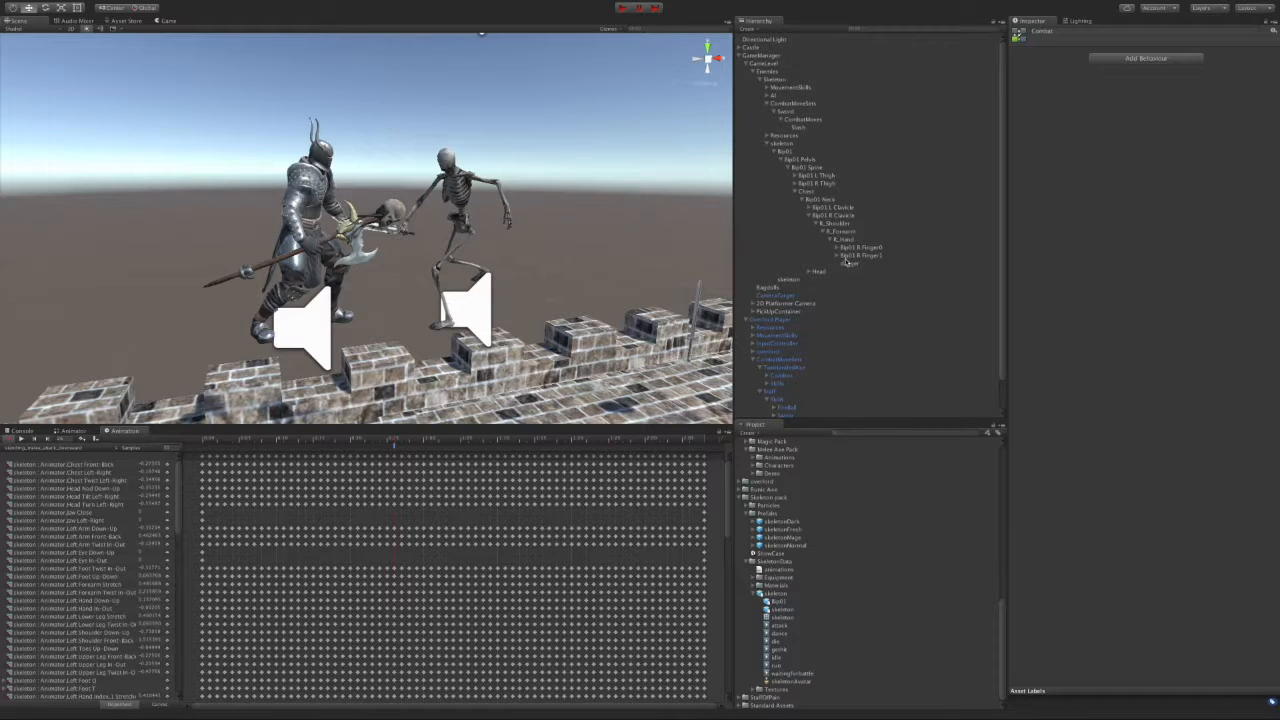
pyautogui.click(786, 144)
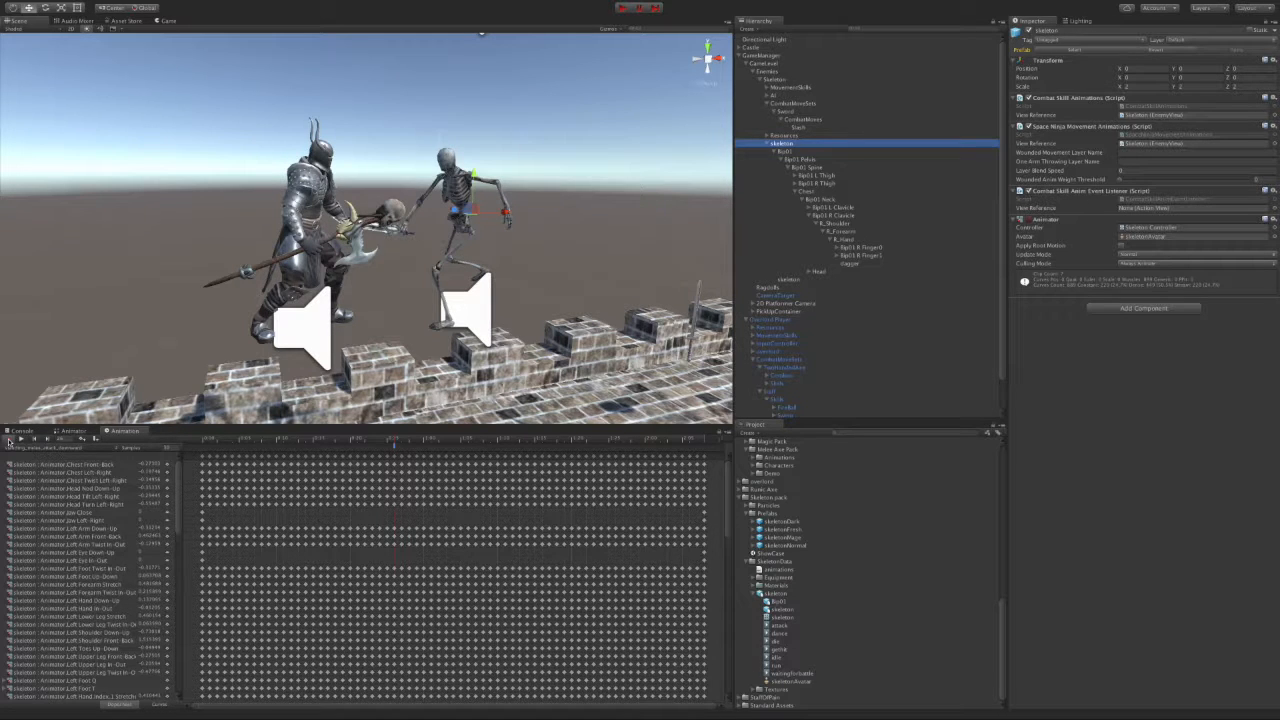
pyautogui.click(9, 441)
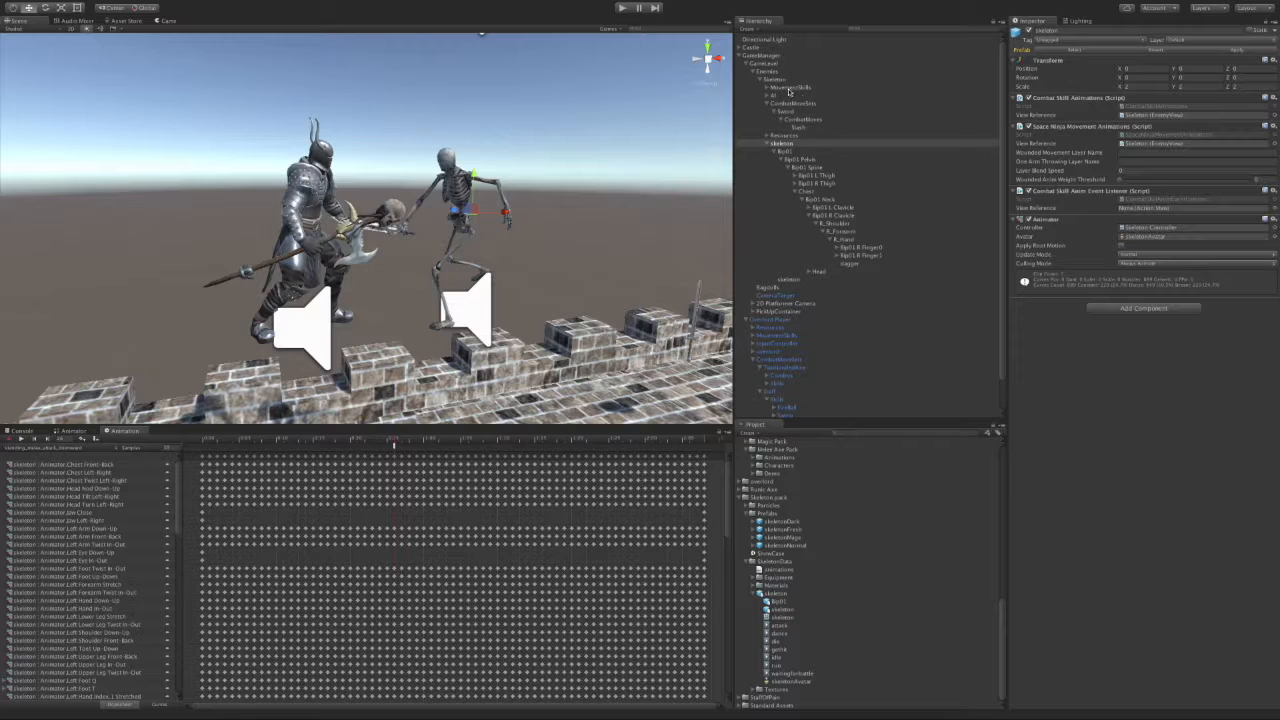
# Step: Create an empty StatusEffects child under Slash and add the Status Effect Combo View script
pyautogui.click(801, 128)
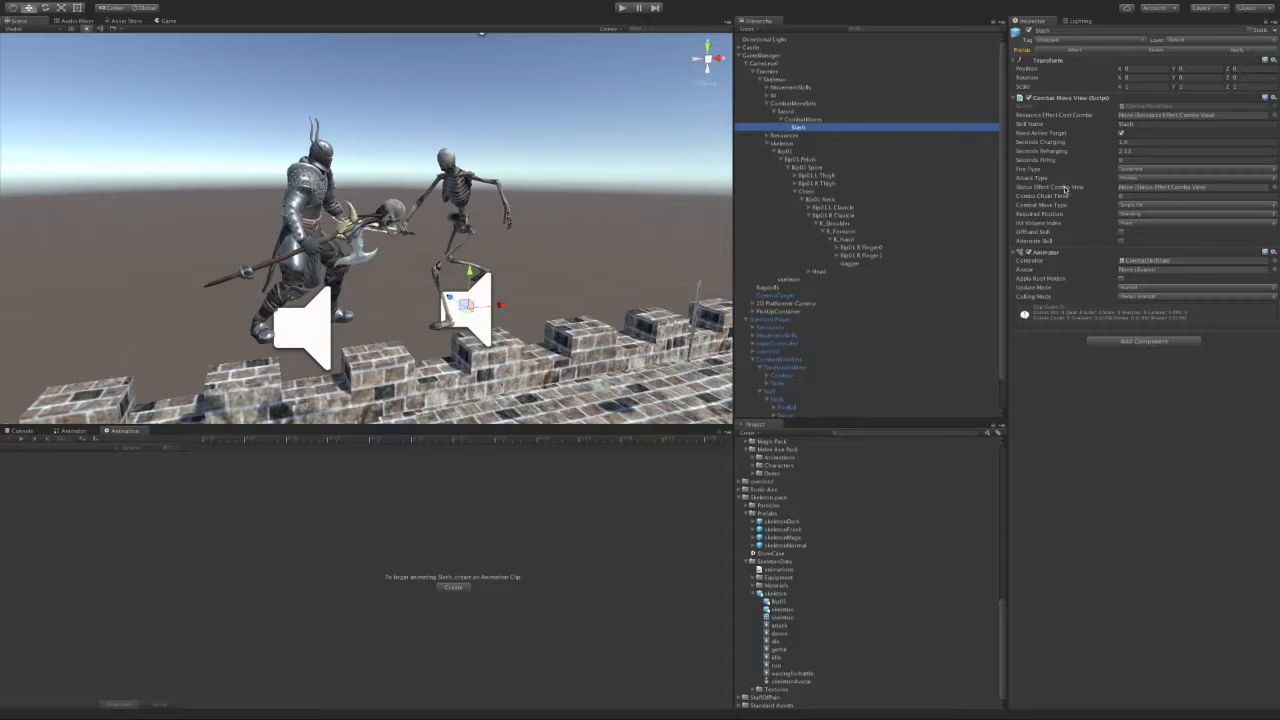
pyautogui.rightClick(812, 131)
pyautogui.click(849, 206)
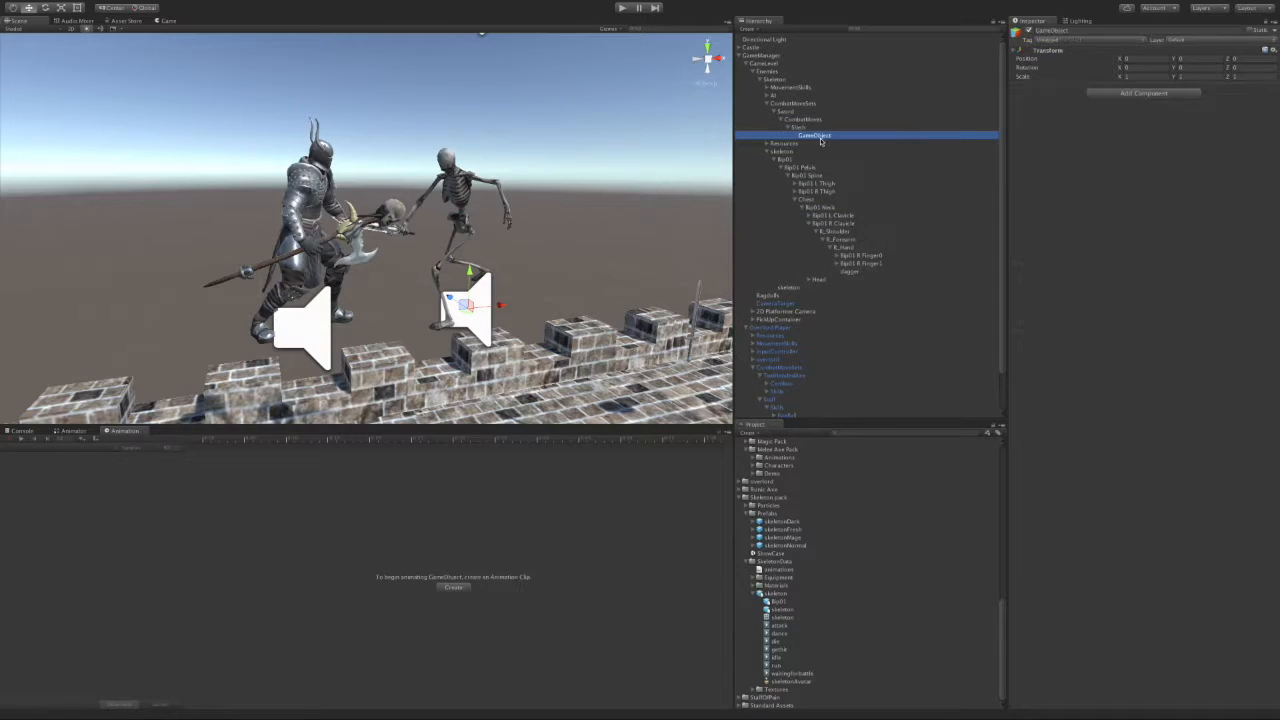
pyautogui.write('StatusEffects')
pyautogui.press('Return')
pyautogui.click(1141, 93)
pyautogui.write('sd')
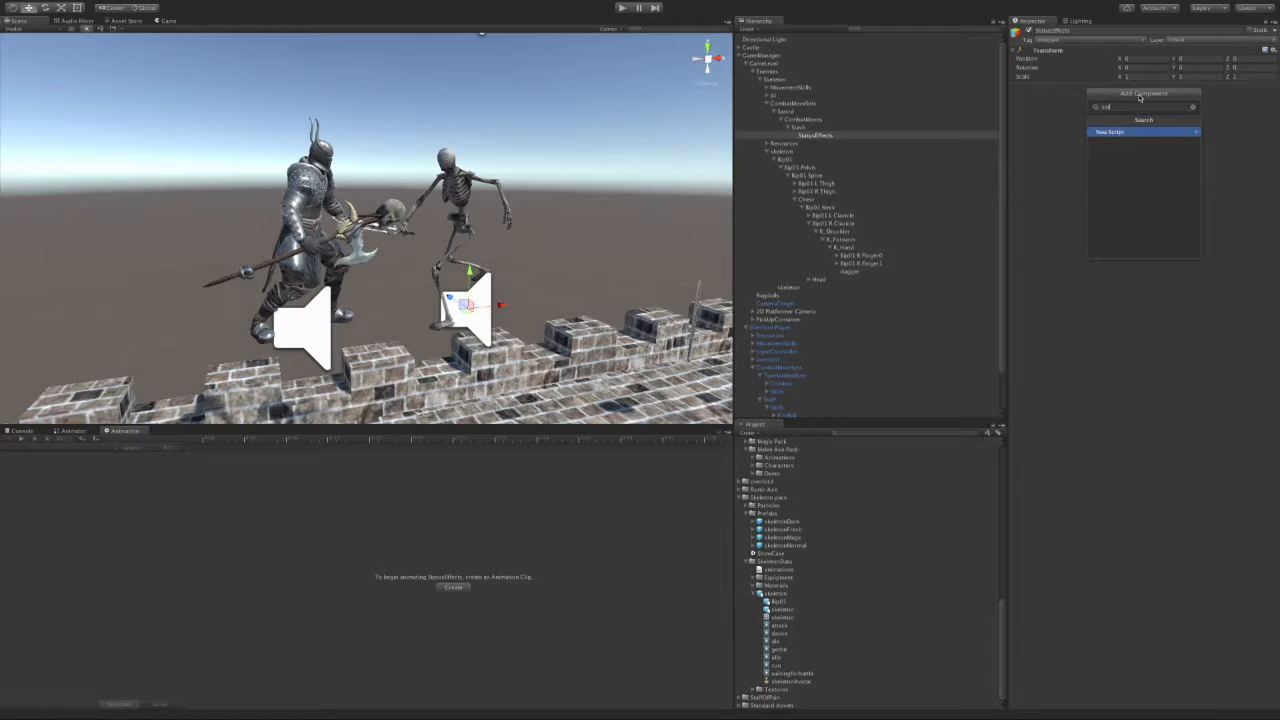
pyautogui.press('BackSpace')
pyautogui.press('BackSpace')
pyautogui.write('taus')
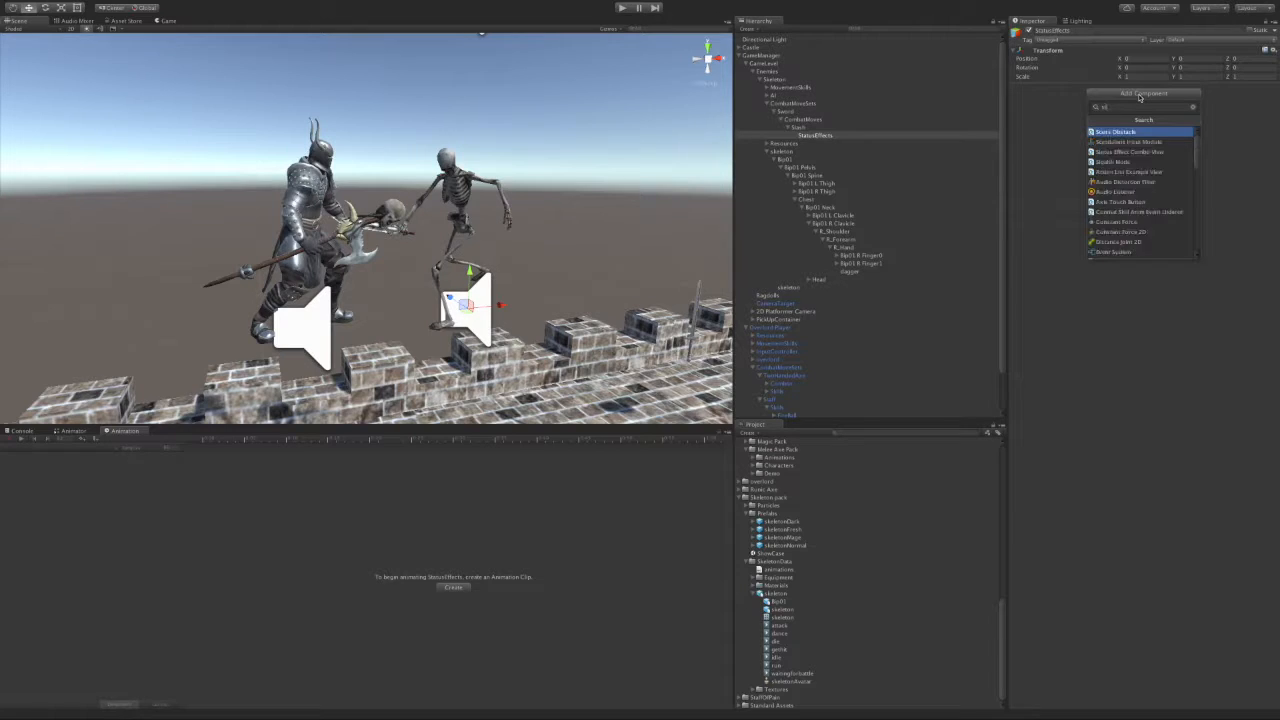
pyautogui.press('BackSpace')
pyautogui.press('BackSpace')
pyautogui.write('t')
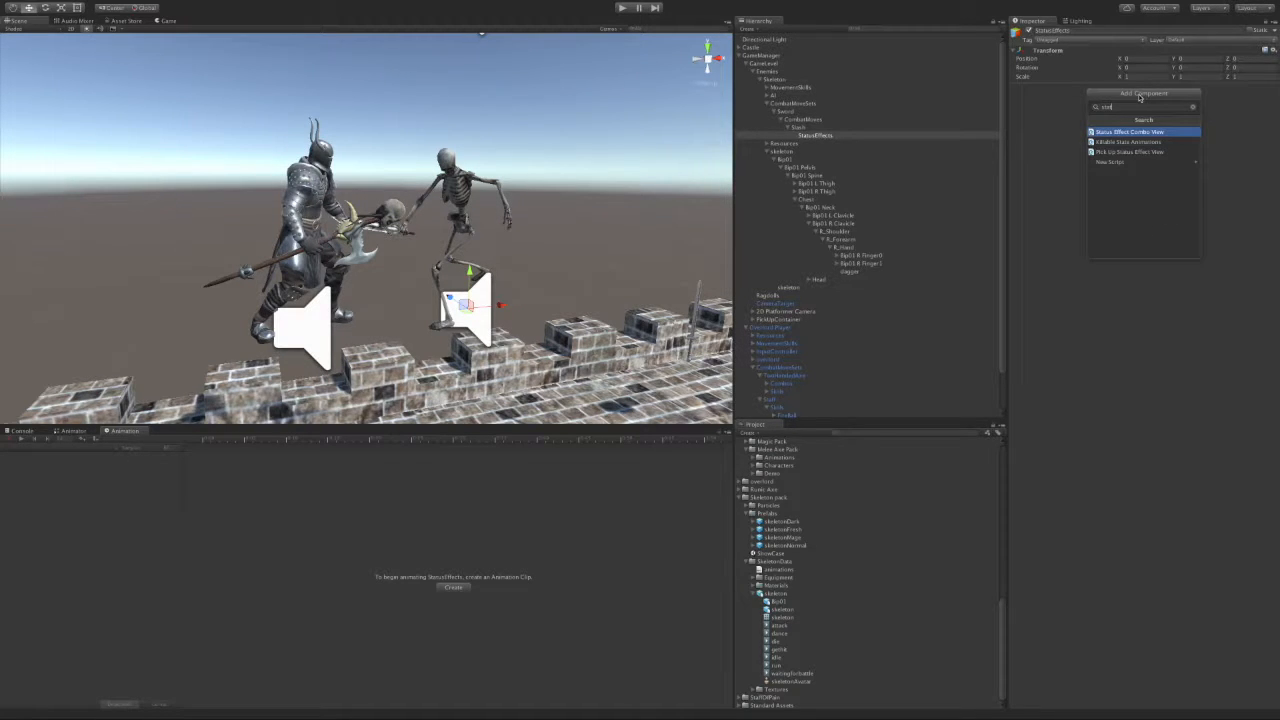
pyautogui.press('Return')
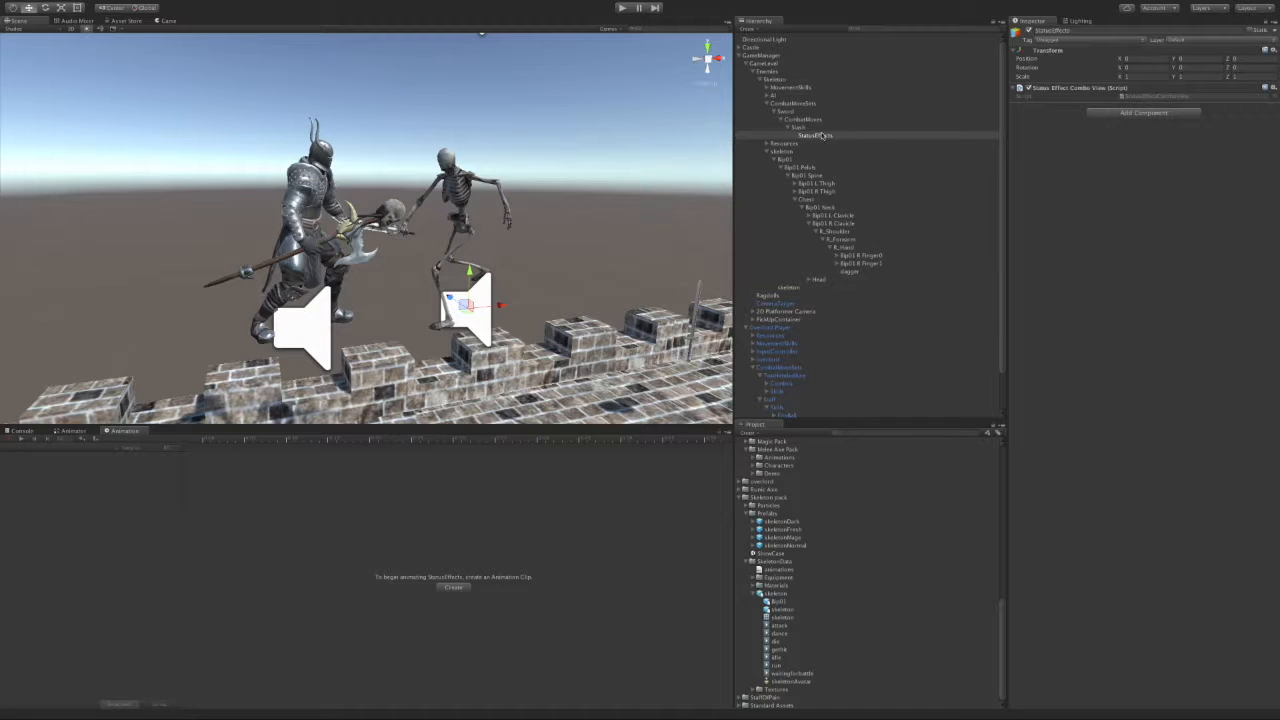
# Step: Add an empty child named Damage beneath StatusEffects
pyautogui.rightClick(816, 135)
pyautogui.click(847, 214)
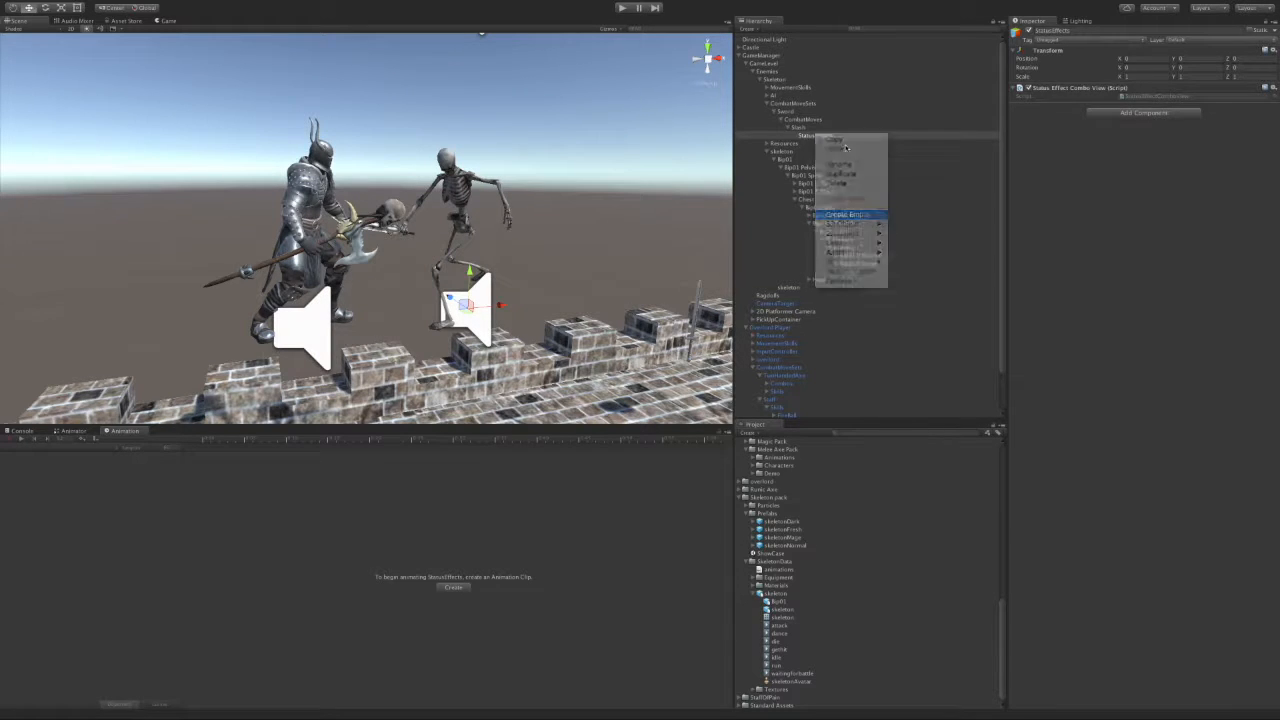
pyautogui.write('Damage')
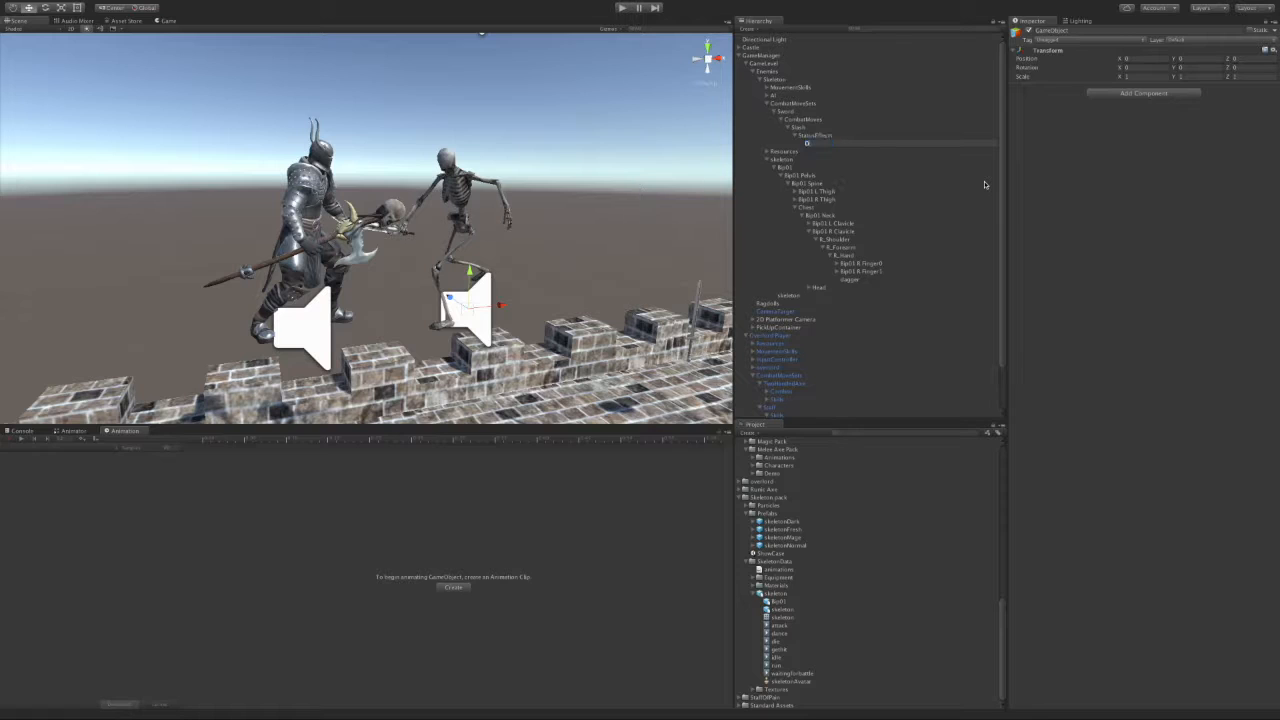
pyautogui.press('Return')
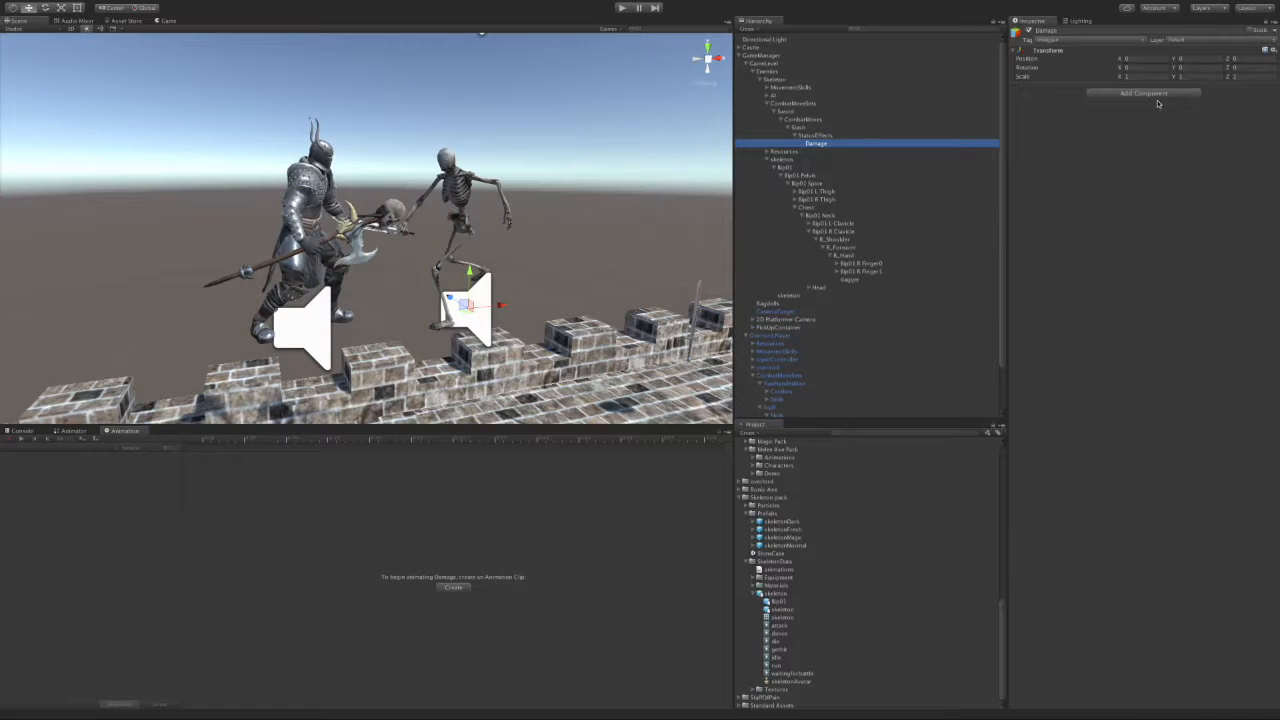
pyautogui.click(1156, 94)
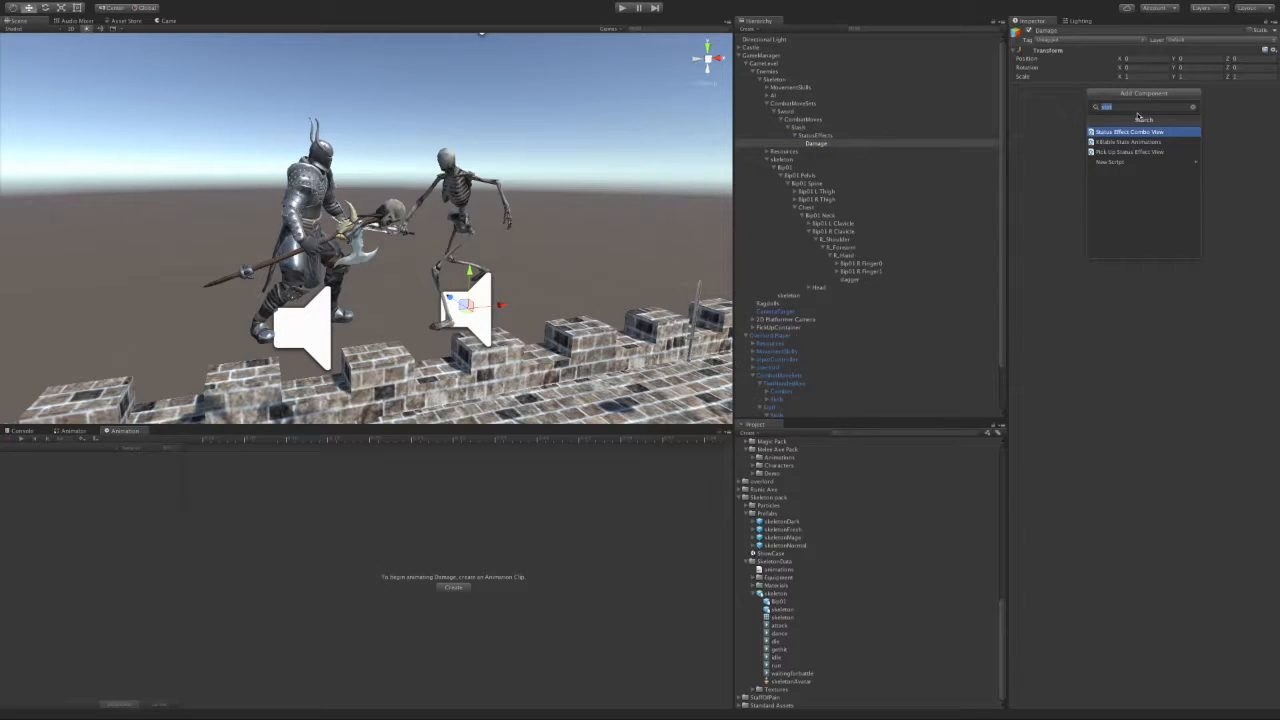
# Step: Give Damage a non-Heal Resource Effect View of strength 10 and link StatusEffects to Slash's combo view
pyautogui.press('Escape')
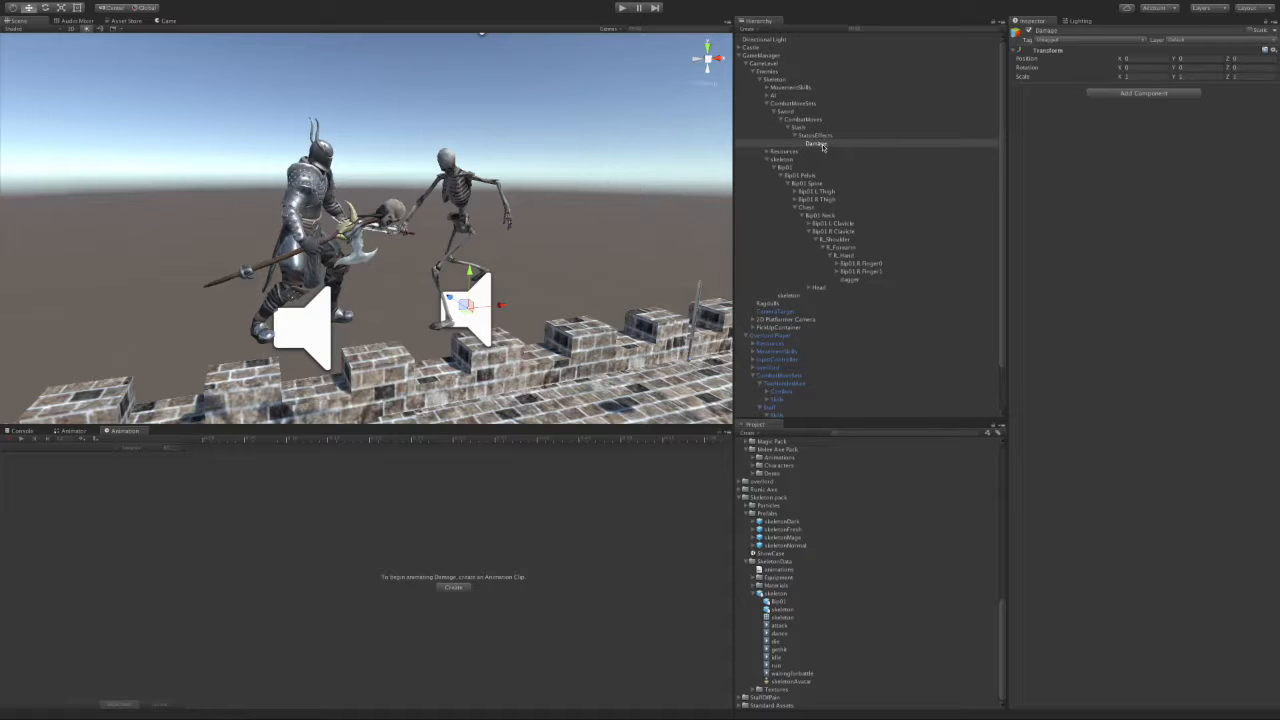
pyautogui.click(1118, 94)
pyautogui.write('res')
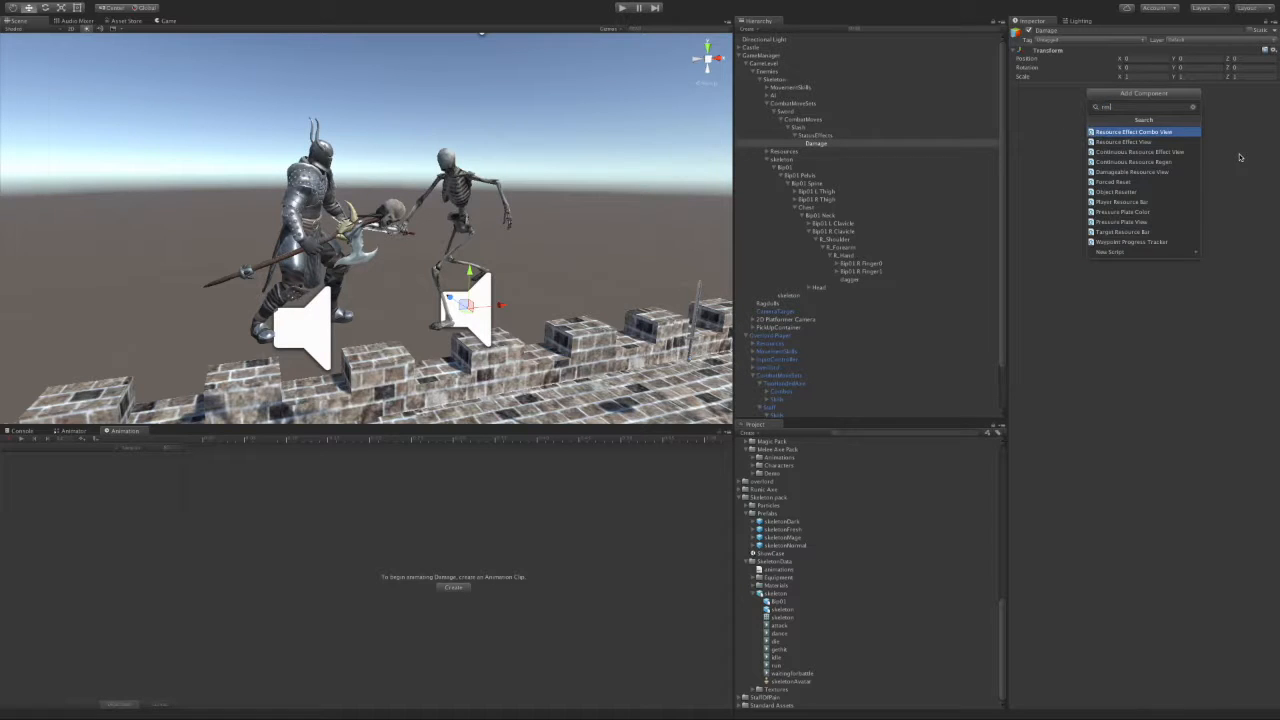
pyautogui.press('Down')
pyautogui.press('Return')
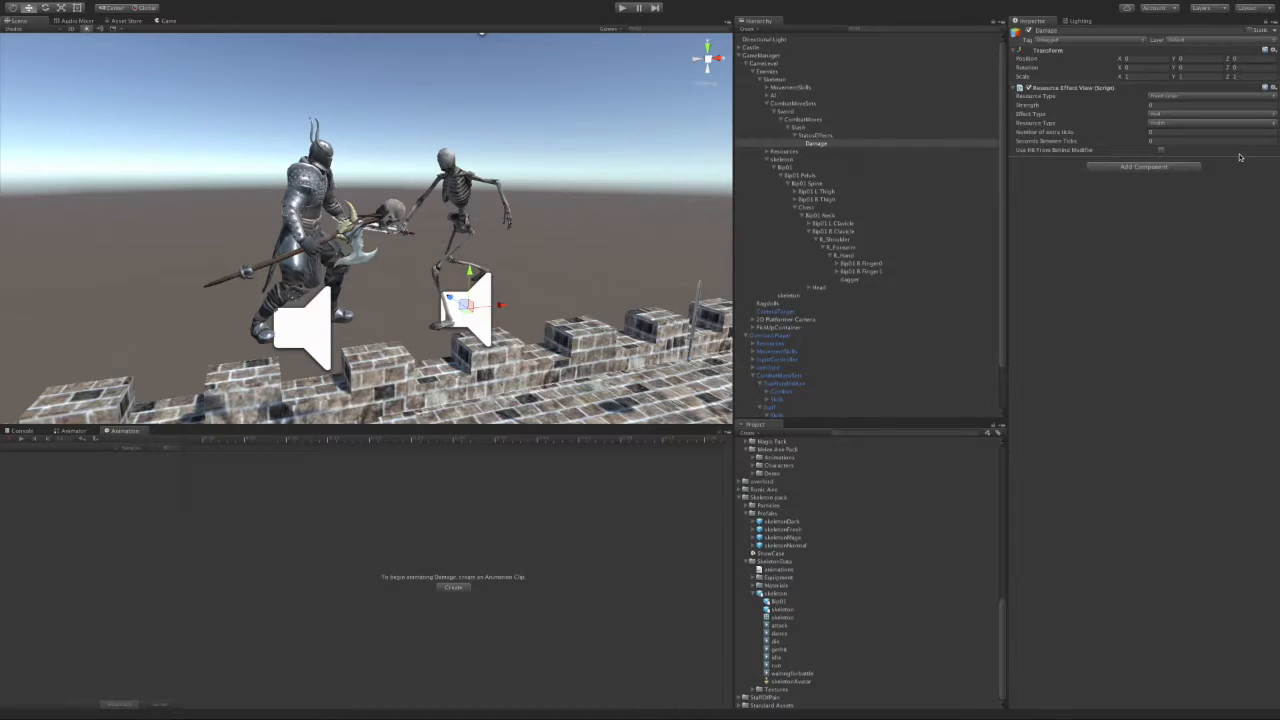
pyautogui.click(1155, 114)
pyautogui.click(1159, 106)
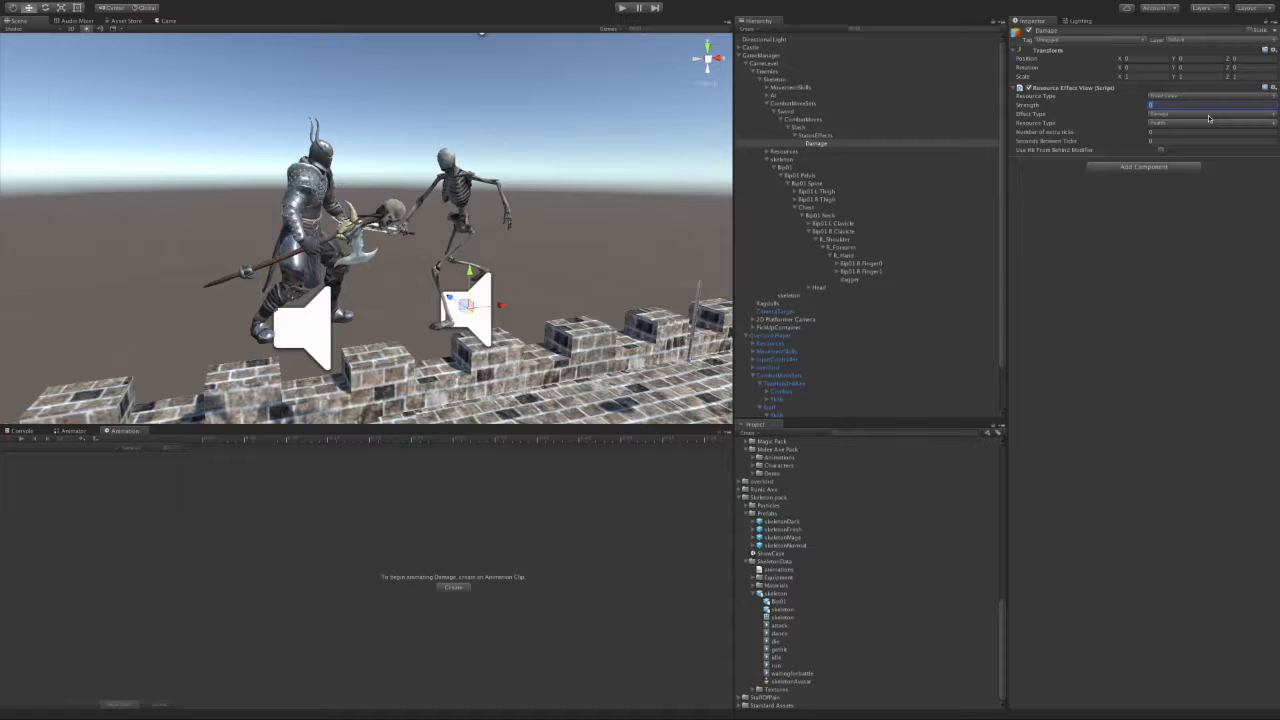
pyautogui.click(1194, 249)
pyautogui.click(804, 129)
pyautogui.moveTo(815, 136); pyautogui.dragTo(1146, 188)
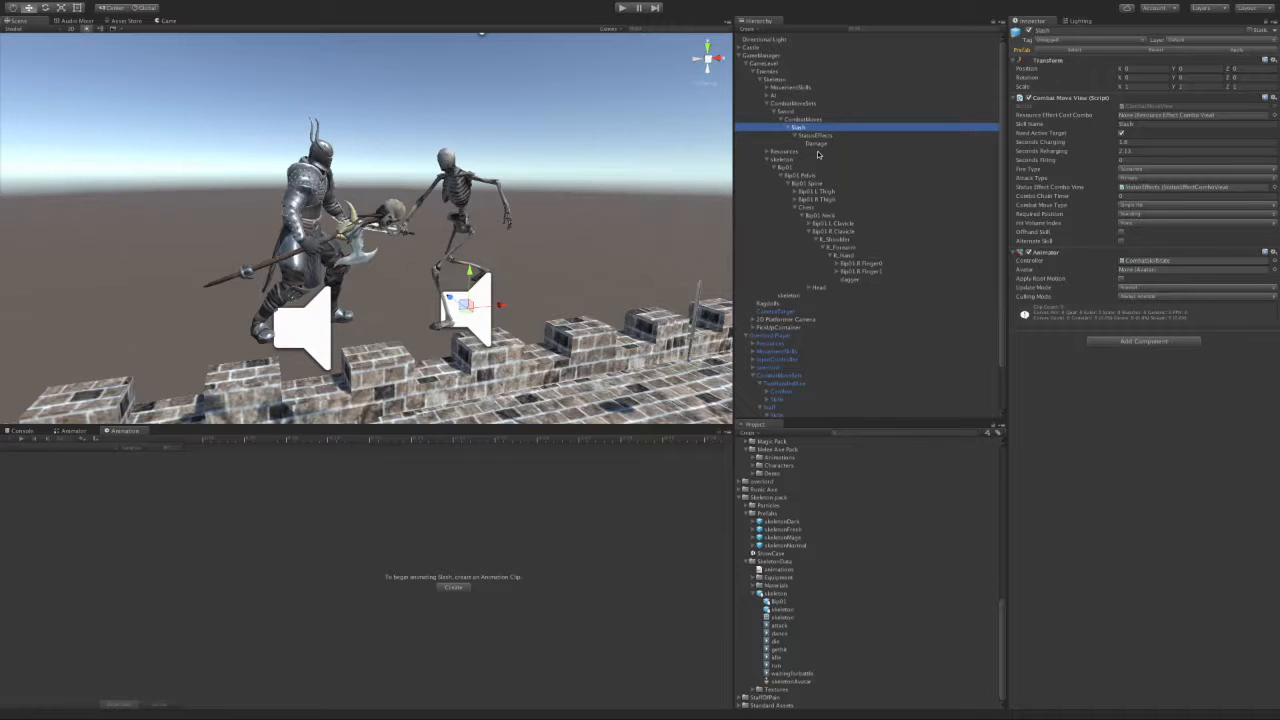
# Step: Enlarge the Scene view and drag the HUD prefab from Prefabs > UI into the Hierarchy
pyautogui.scroll(-5, 510, 331)
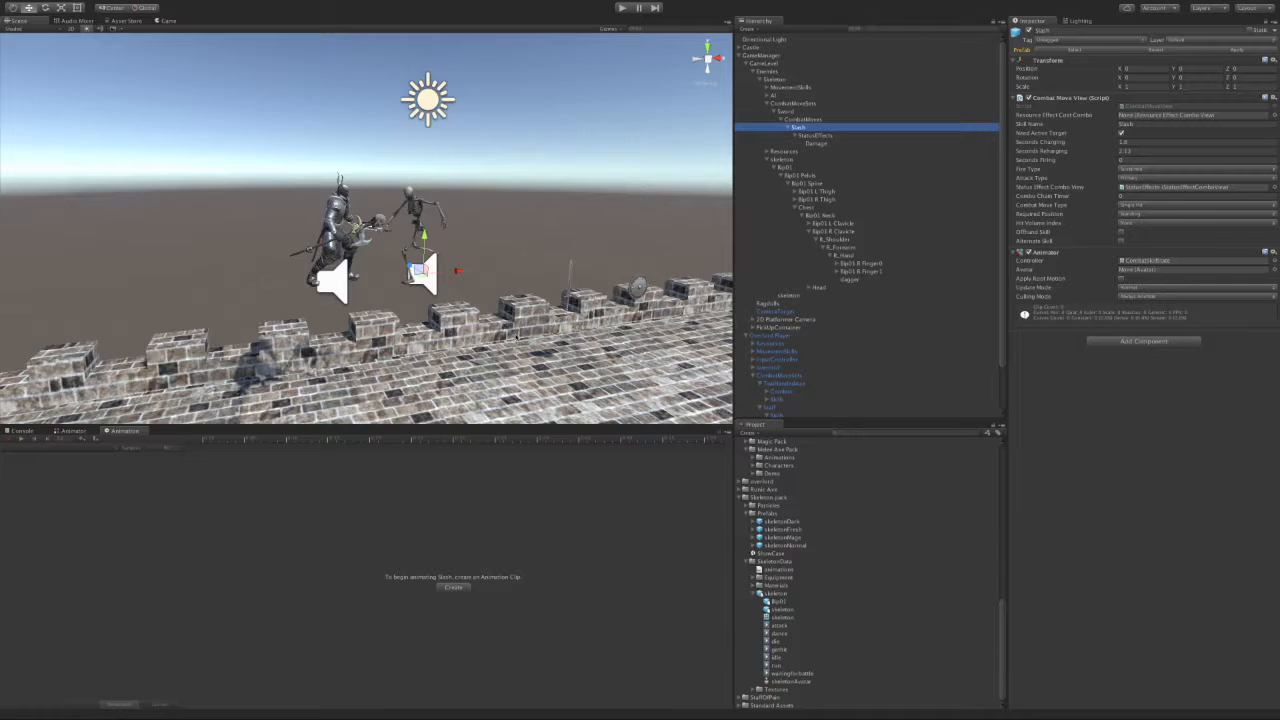
pyautogui.scroll(-2, 516, 338)
pyautogui.moveTo(267, 427); pyautogui.dragTo(272, 490)
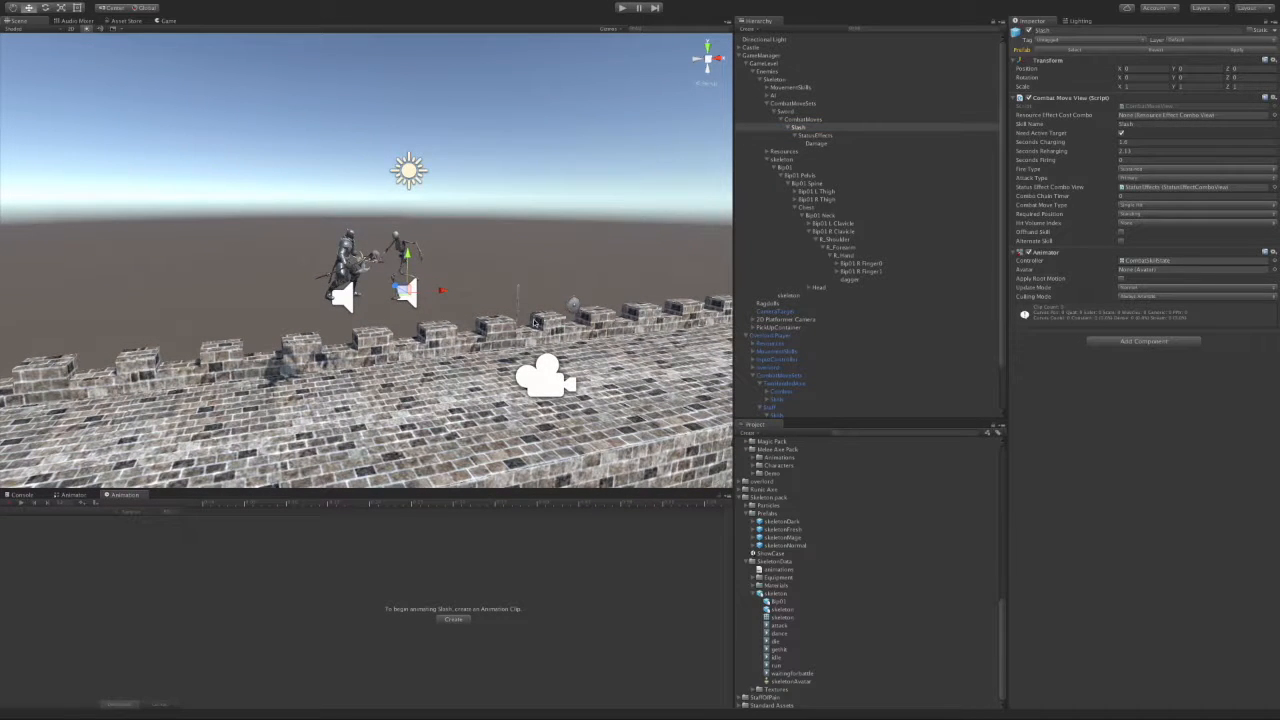
pyautogui.scroll(2, 491, 304)
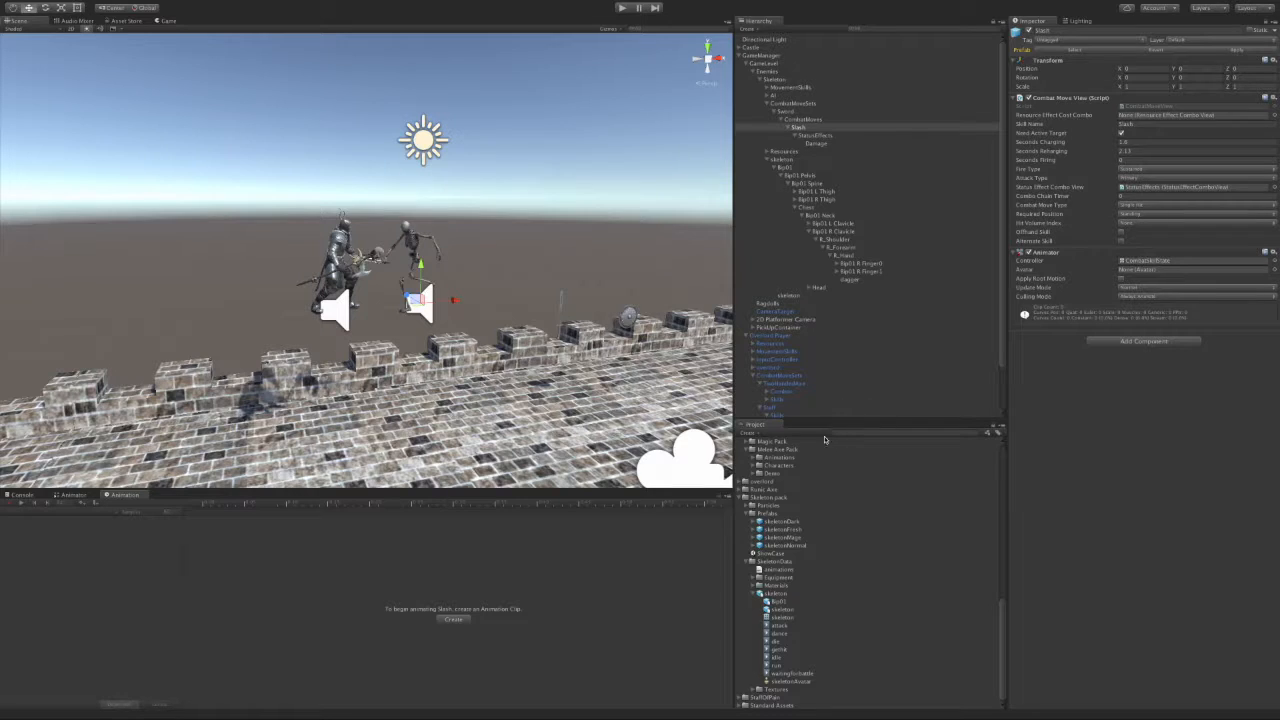
pyautogui.scroll(10, 855, 512)
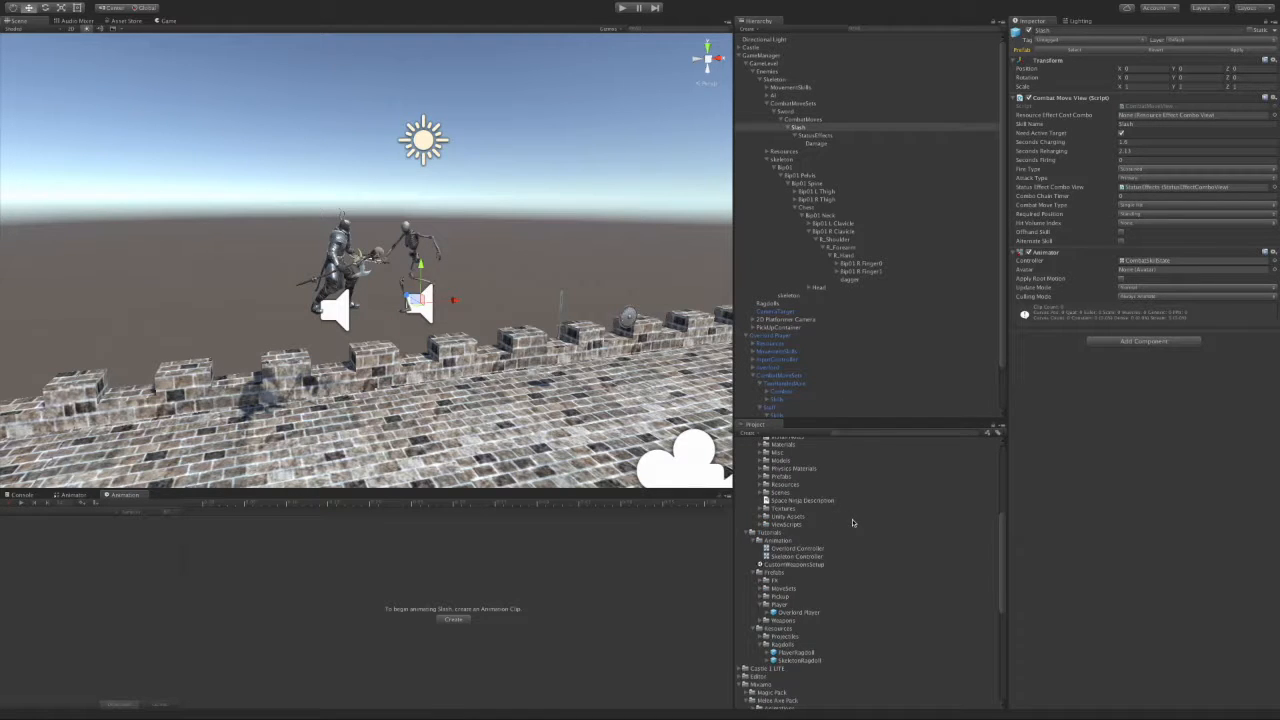
pyautogui.scroll(4, 868, 524)
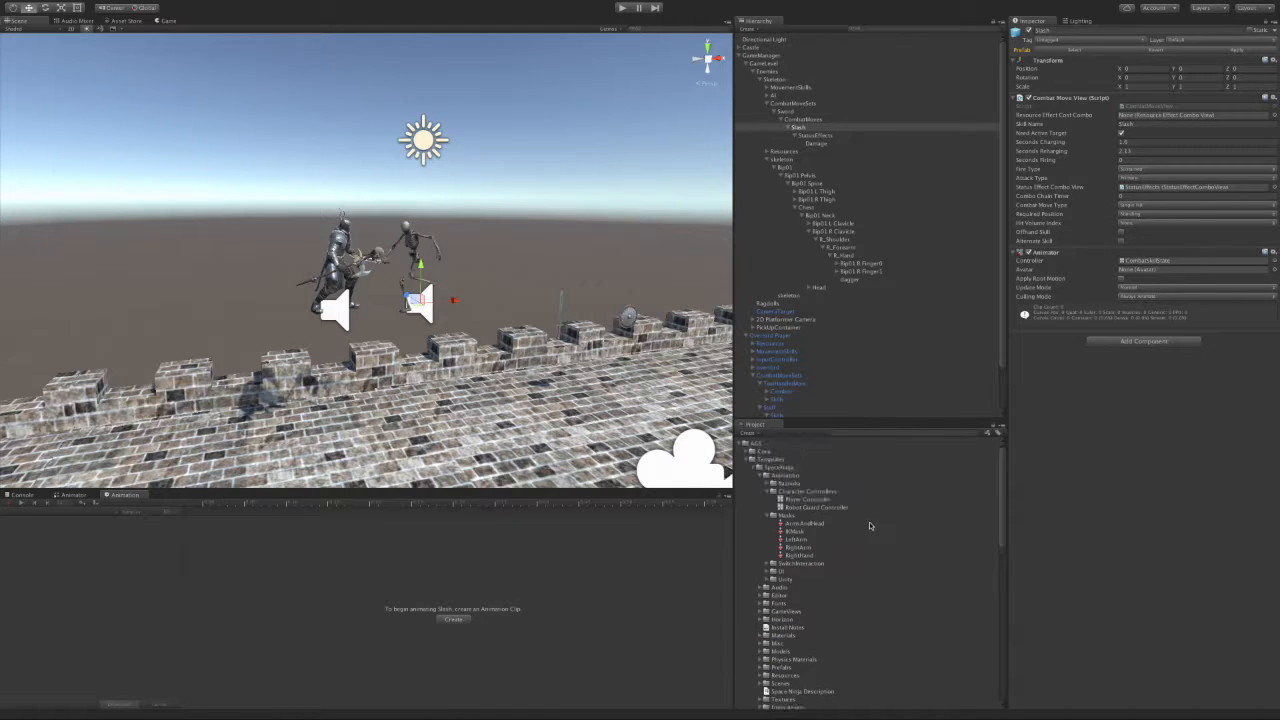
pyautogui.click(759, 475)
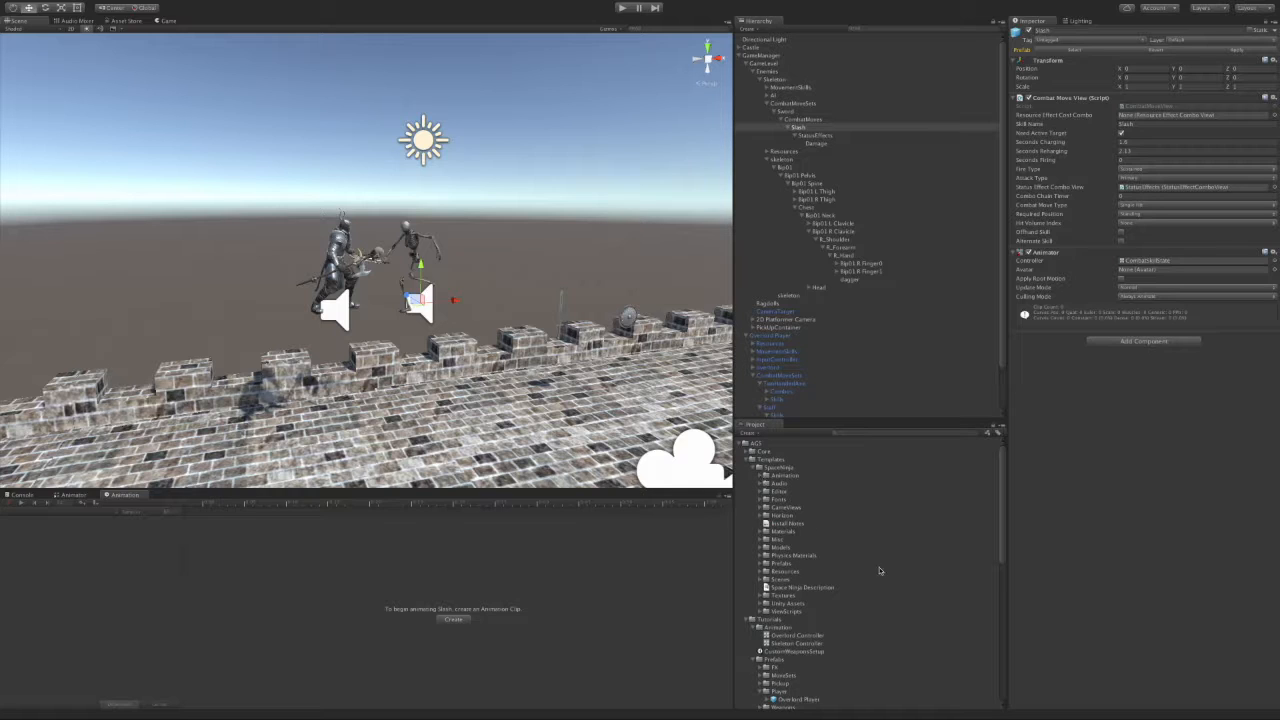
pyautogui.click(764, 564)
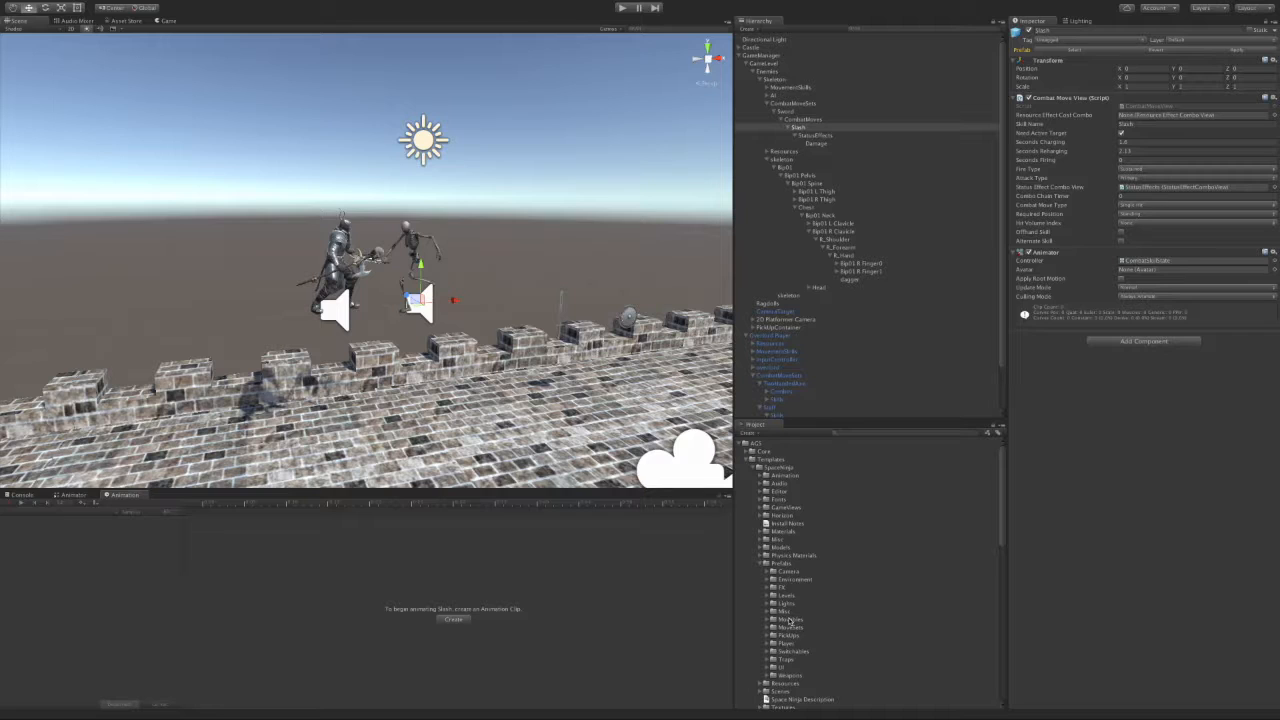
pyautogui.click(768, 667)
pyautogui.scroll(-1, 790, 660)
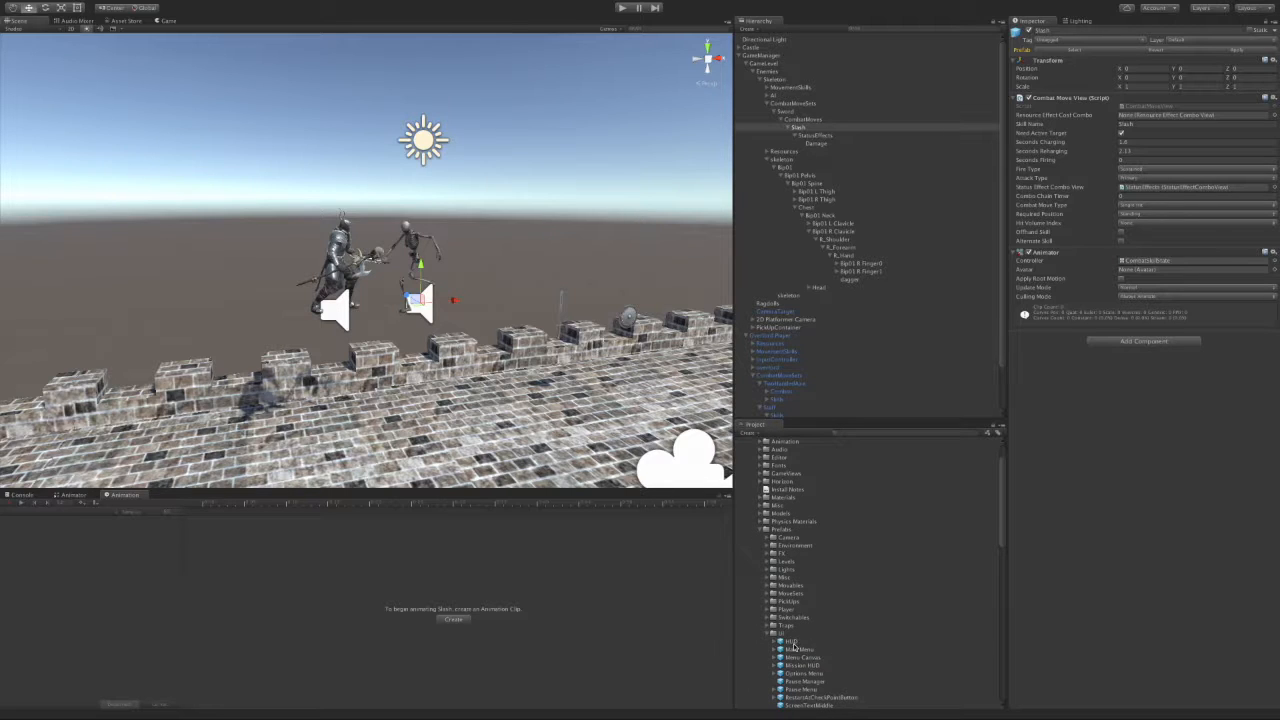
pyautogui.click(766, 159)
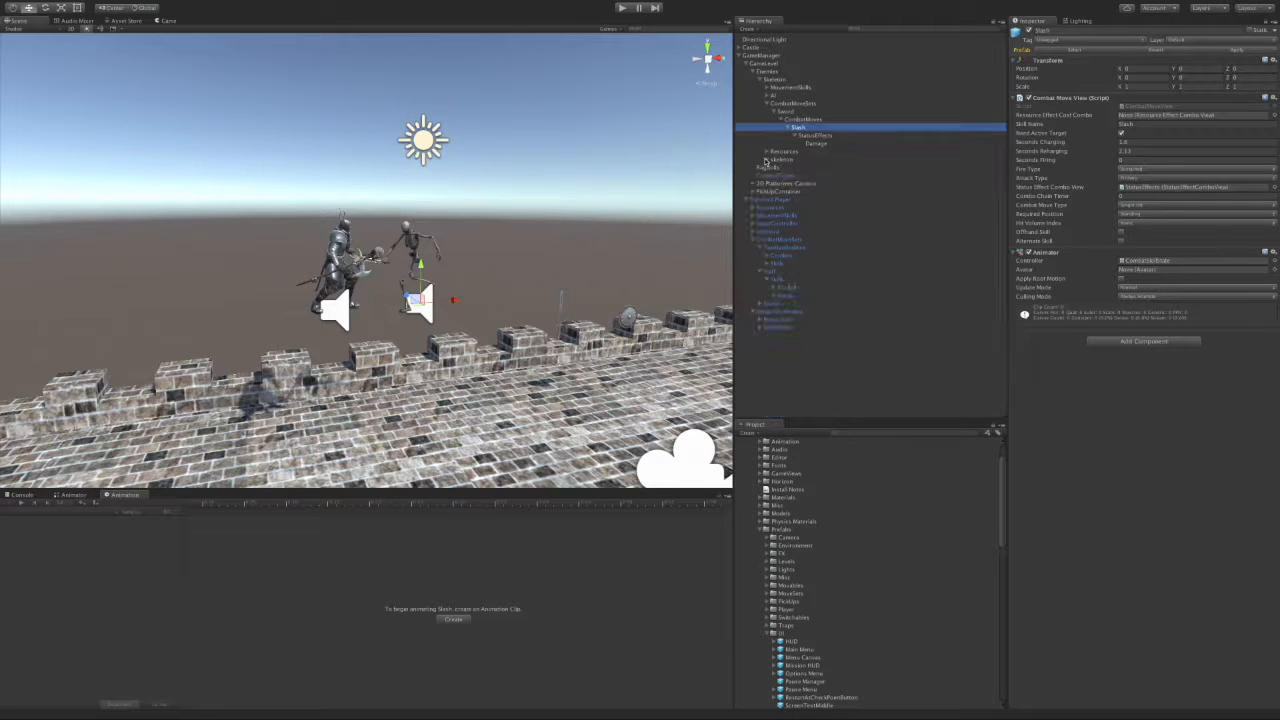
pyautogui.moveTo(790, 645); pyautogui.dragTo(795, 56)
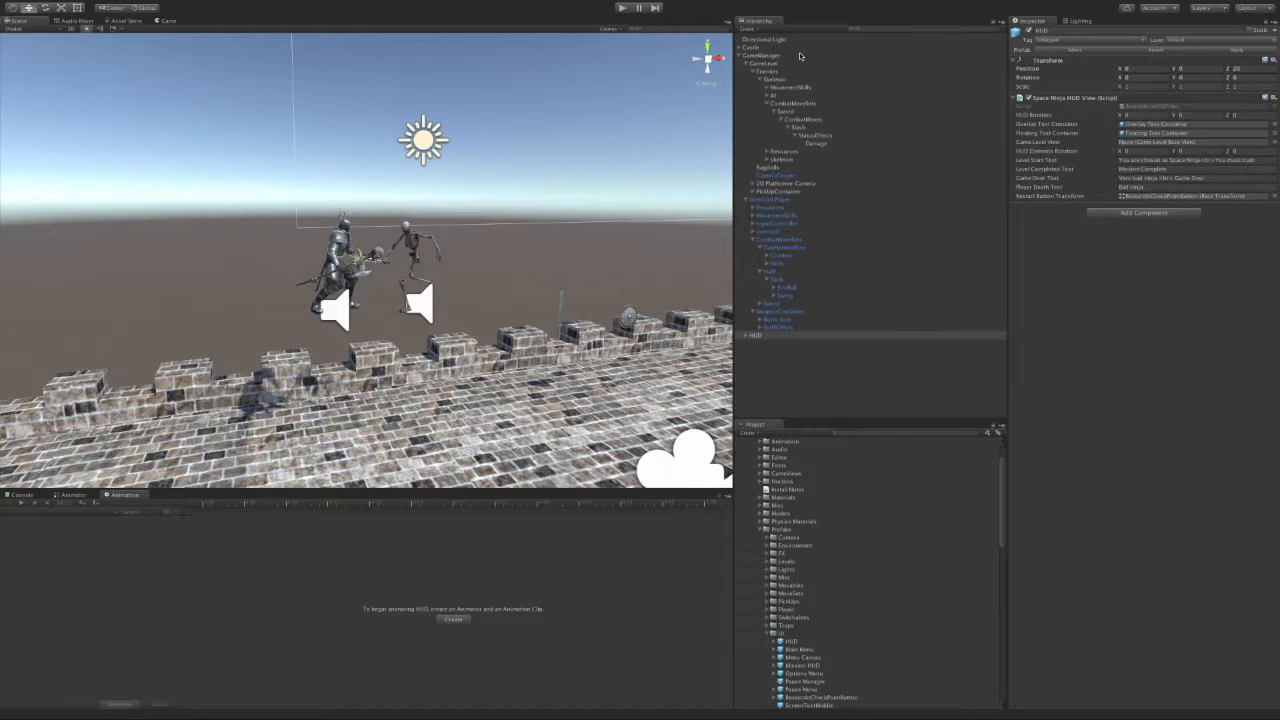
# Step: Preview the HUD in the Game view and unpack the HUD prefab to expose Overlay Canvas
pyautogui.click(167, 20)
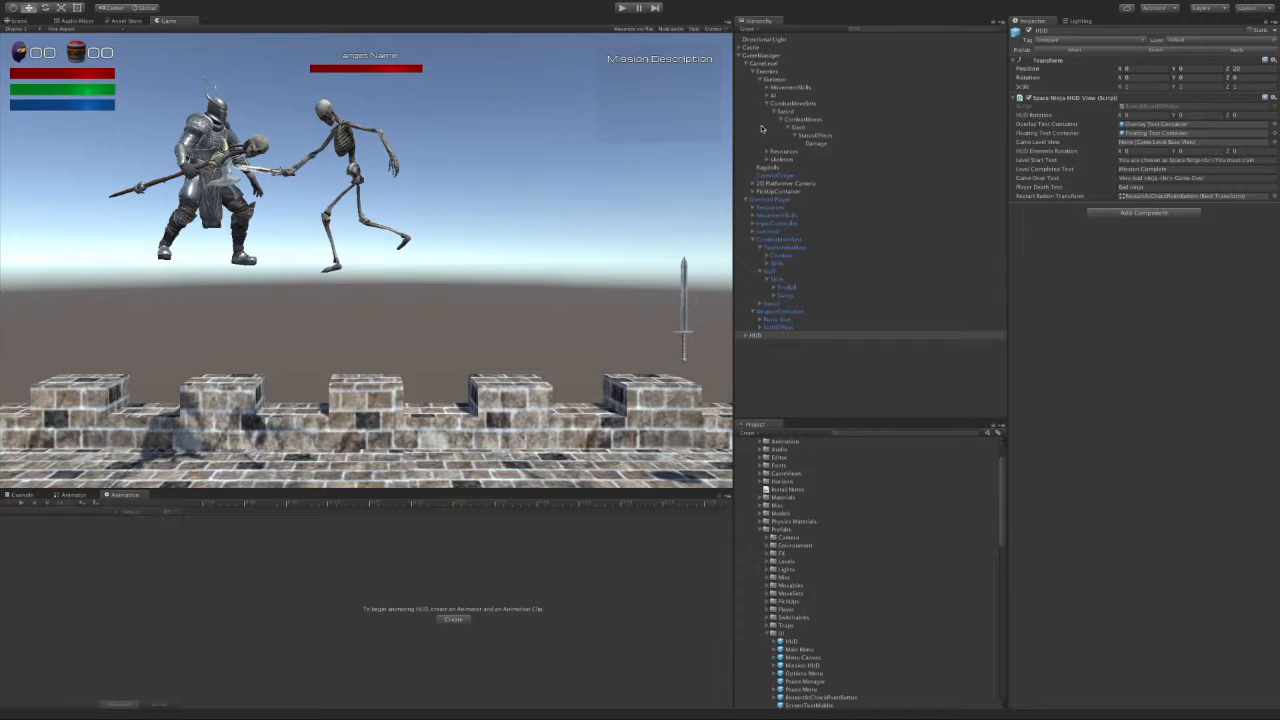
pyautogui.rightClick(756, 336)
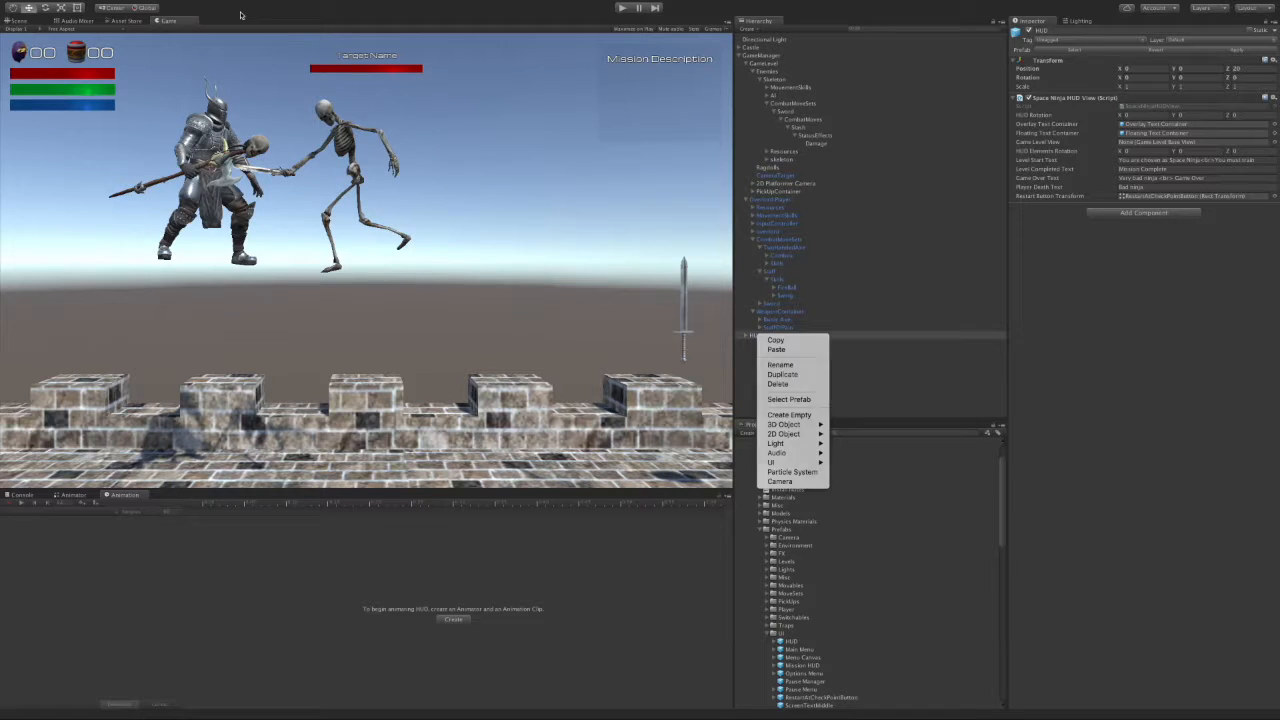
pyautogui.click(181, 4)
pyautogui.click(147, 5)
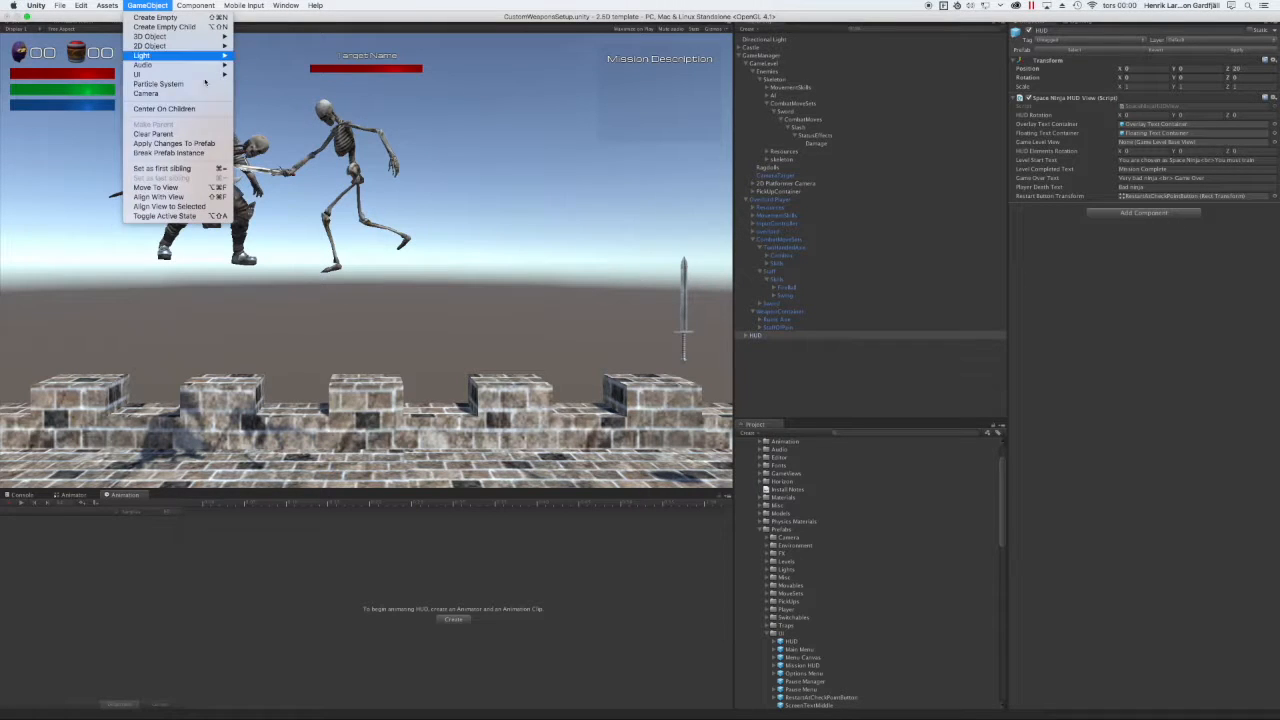
pyautogui.click(212, 152)
pyautogui.click(744, 337)
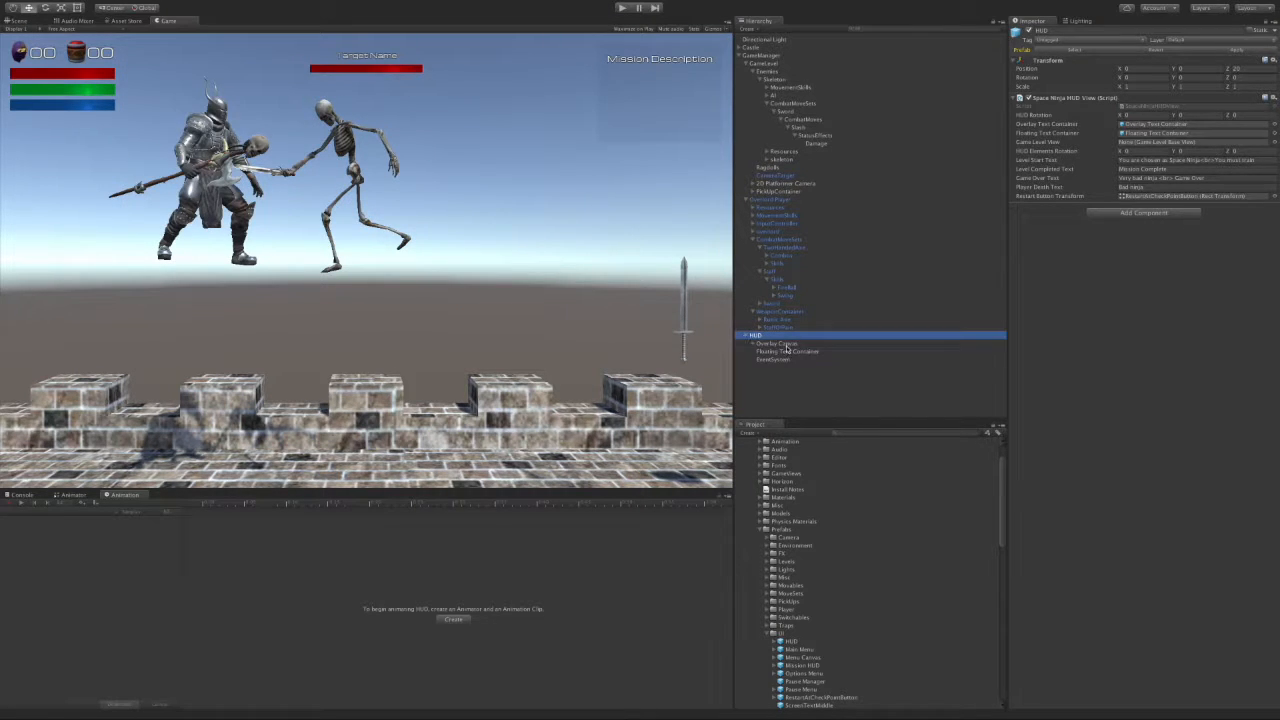
pyautogui.click(764, 345)
pyautogui.click(754, 344)
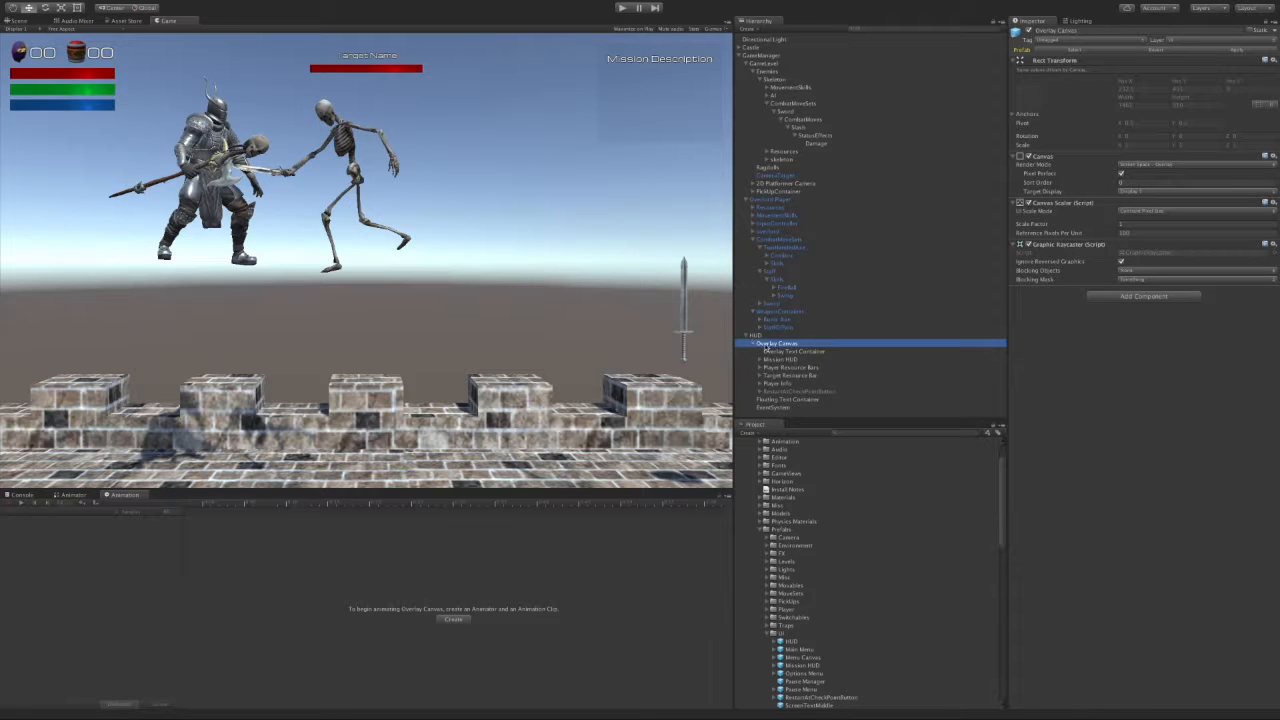
# Step: Delete Mission HUD, the Stamina and Air bars, and Player Skills from the Overlay Canvas
pyautogui.click(789, 360)
pyautogui.rightClick(787, 360)
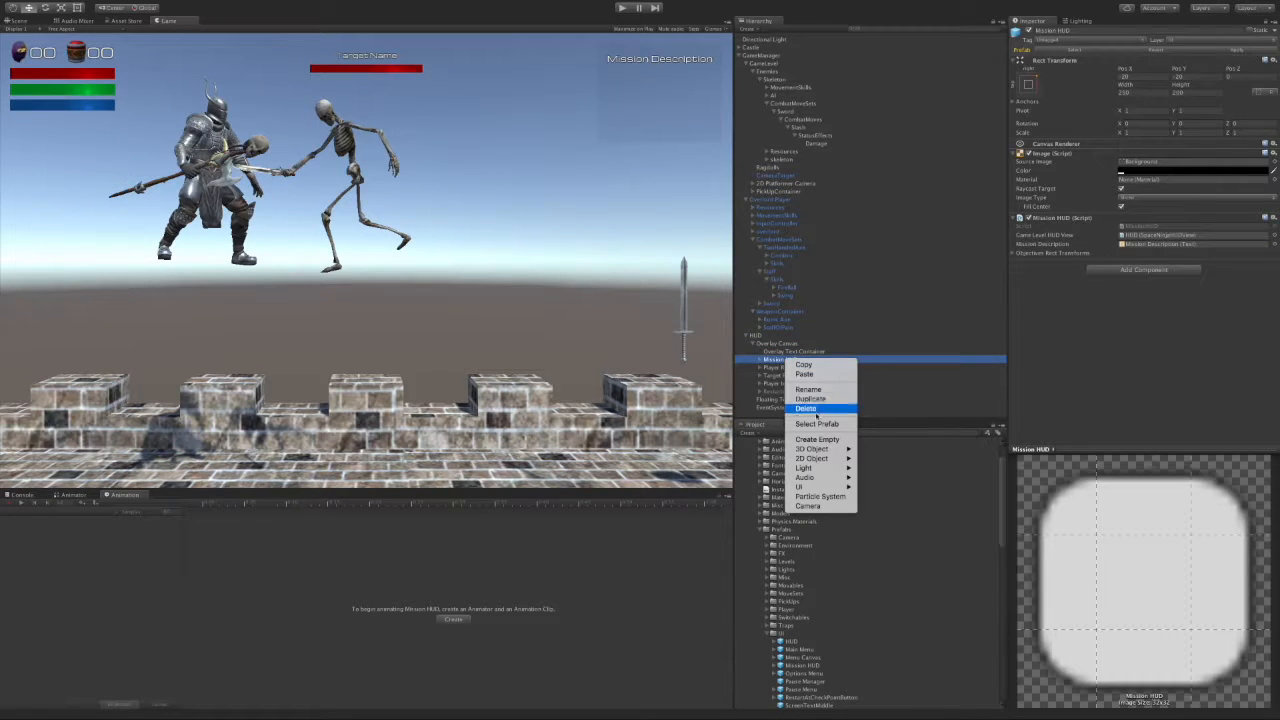
pyautogui.click(815, 410)
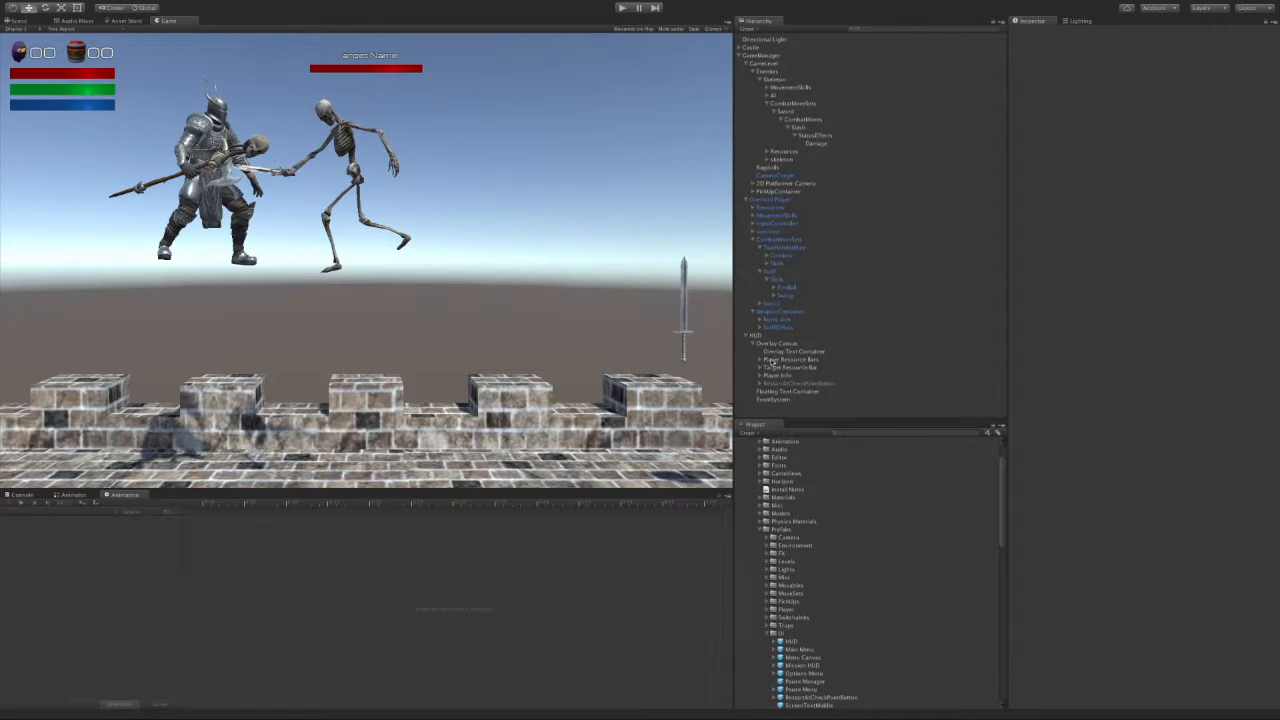
pyautogui.click(758, 360)
pyautogui.click(785, 376)
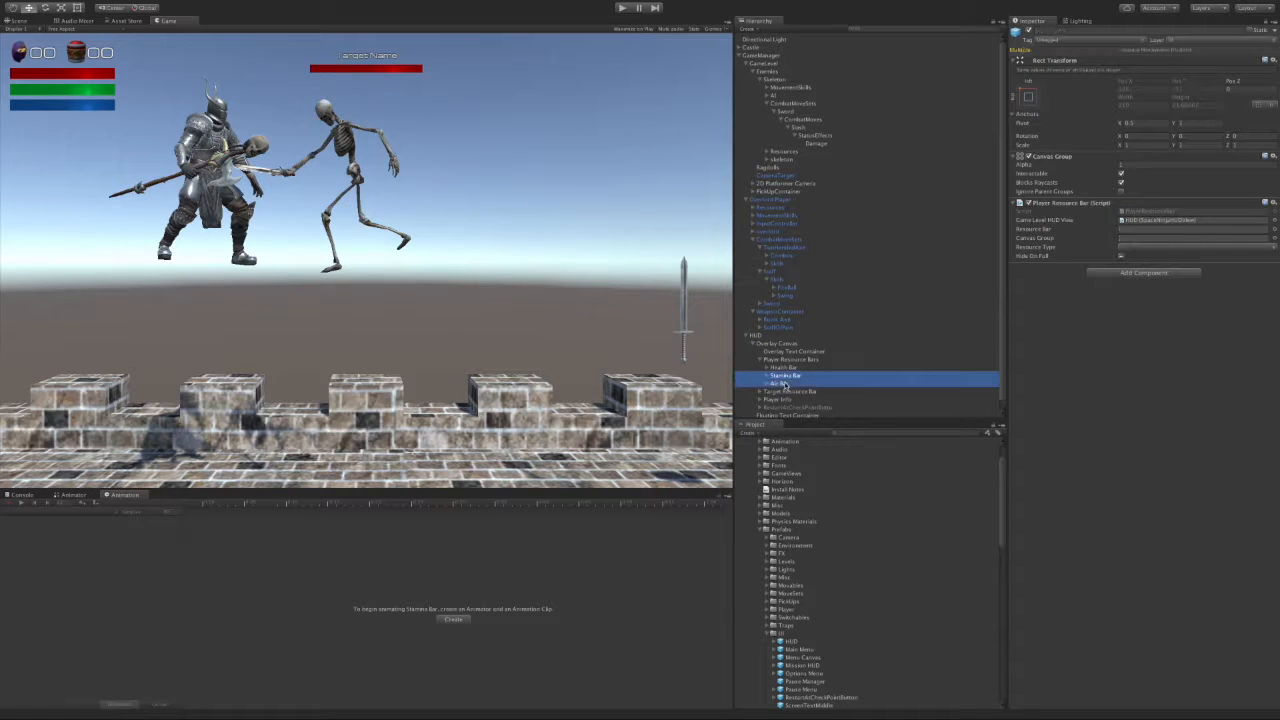
pyautogui.rightClick(785, 384)
pyautogui.click(818, 433)
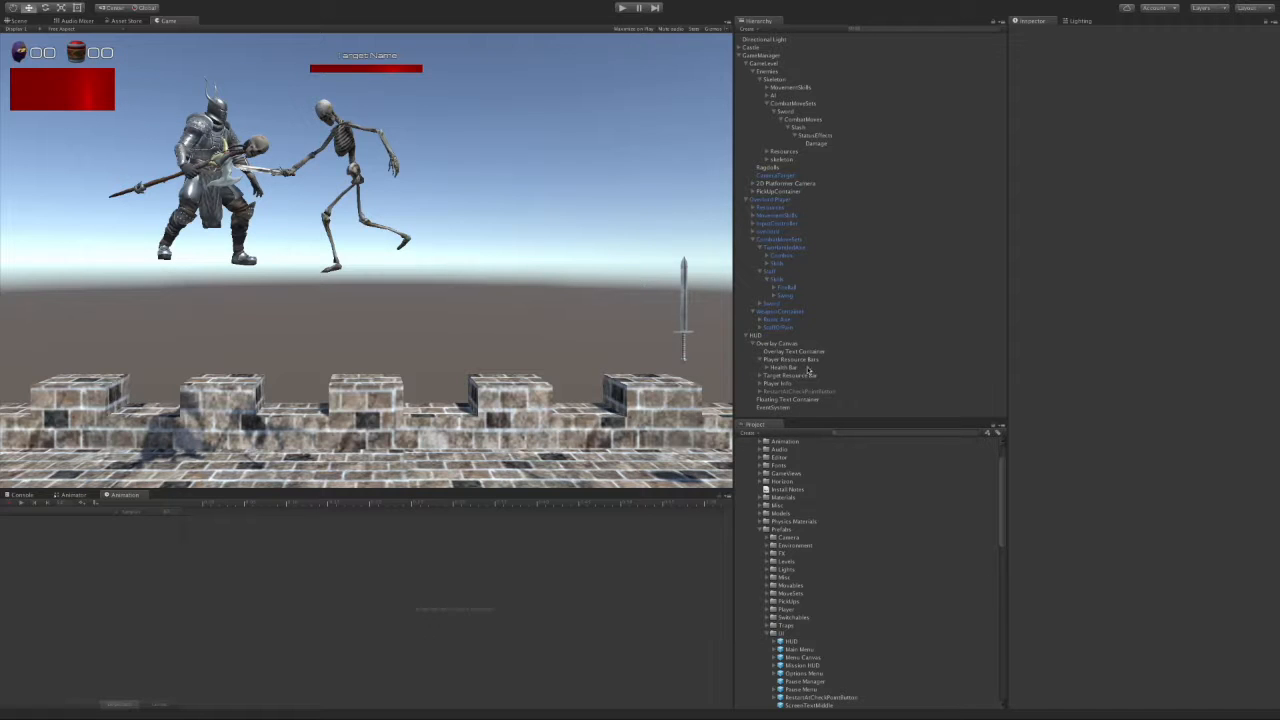
pyautogui.click(782, 385)
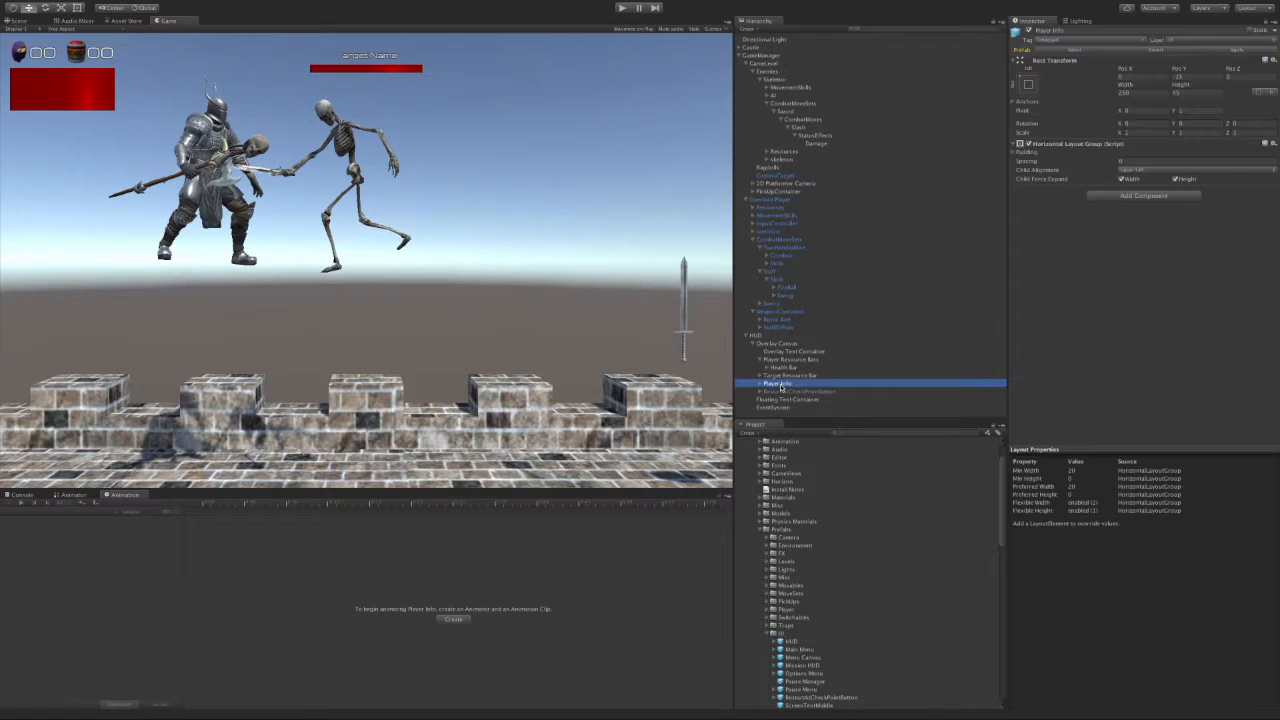
pyautogui.rightClick(782, 385)
pyautogui.click(824, 432)
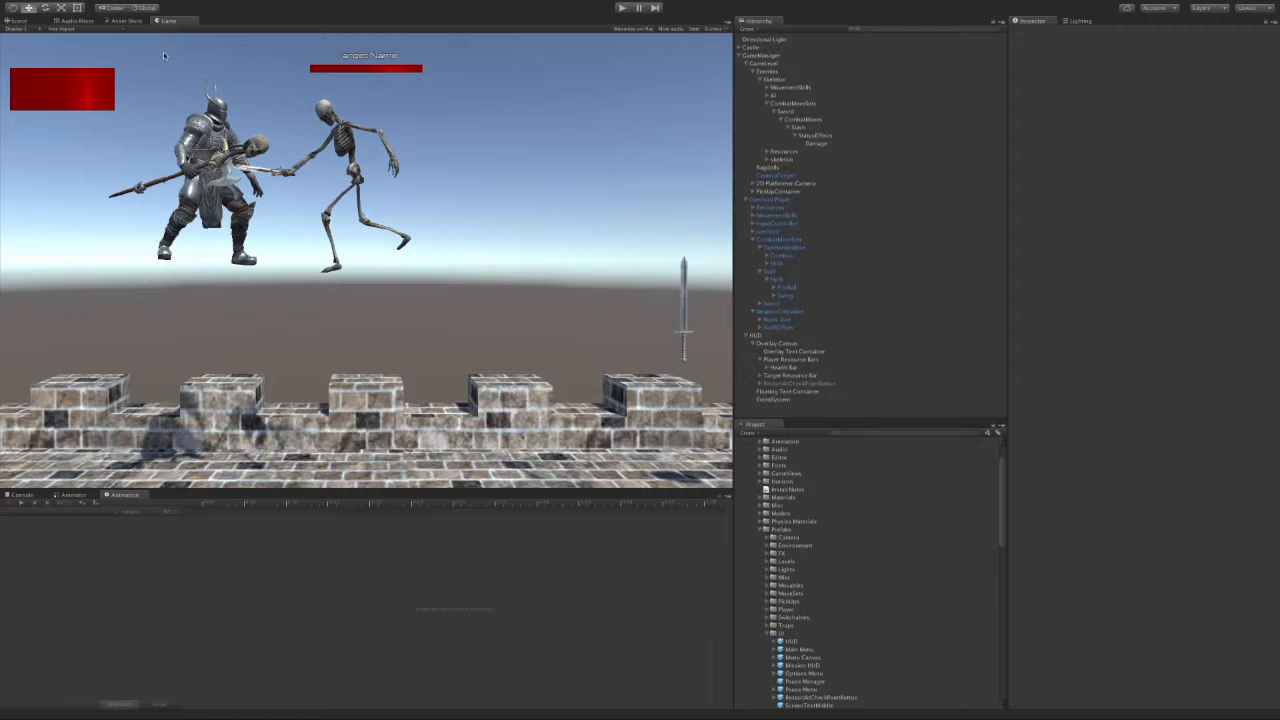
# Step: Shrink the Player Resource Bars container's height with the Rect tool to fit the lone health bar
pyautogui.click(18, 20)
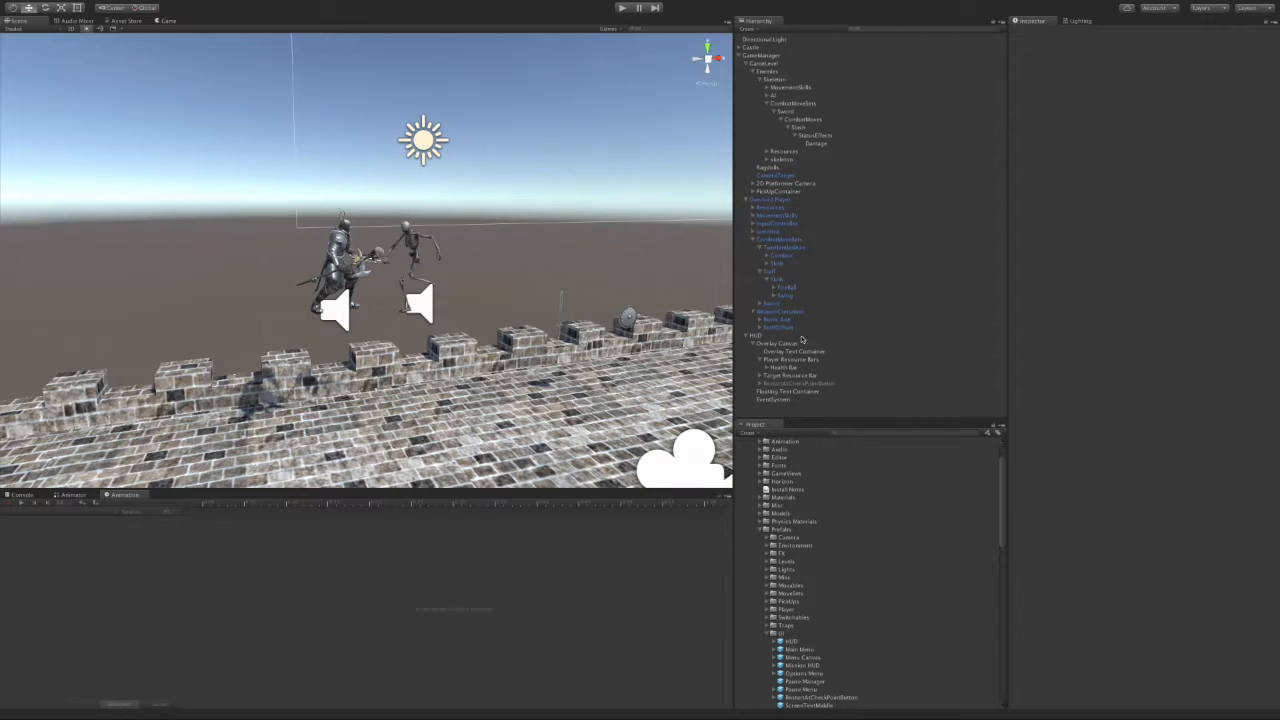
pyautogui.doubleClick(785, 367)
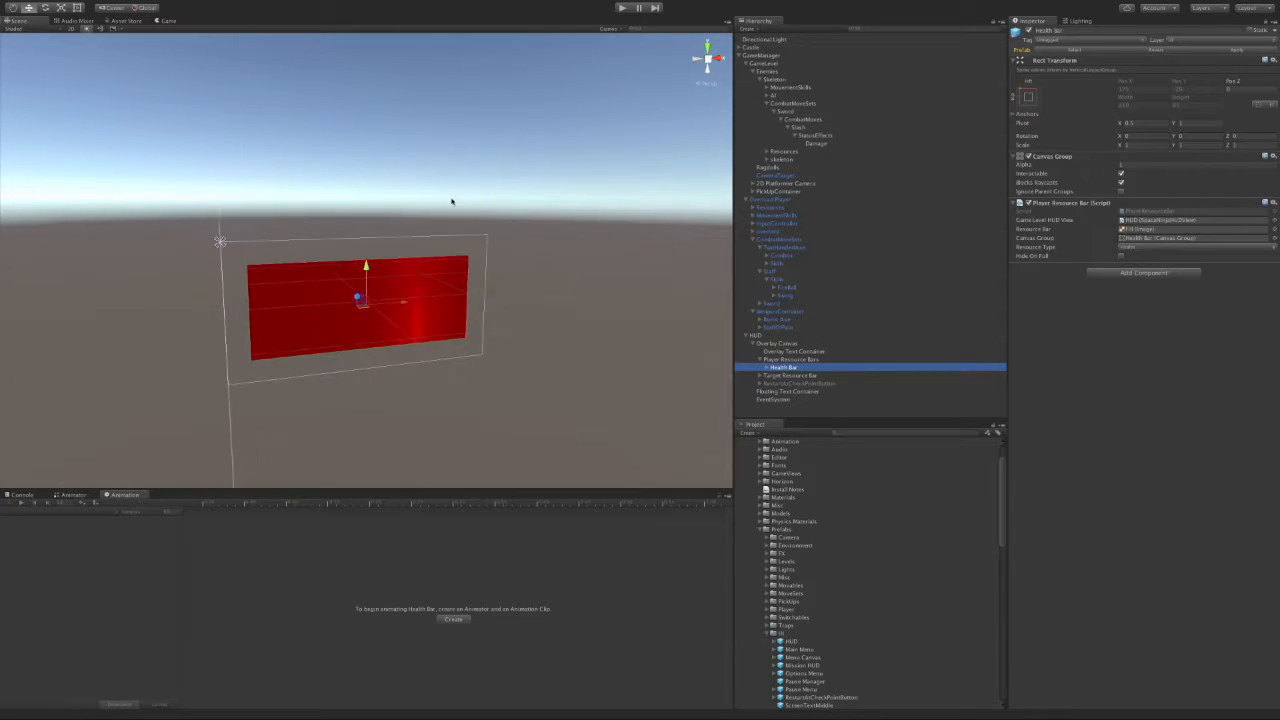
pyautogui.click(77, 7)
pyautogui.click(381, 367)
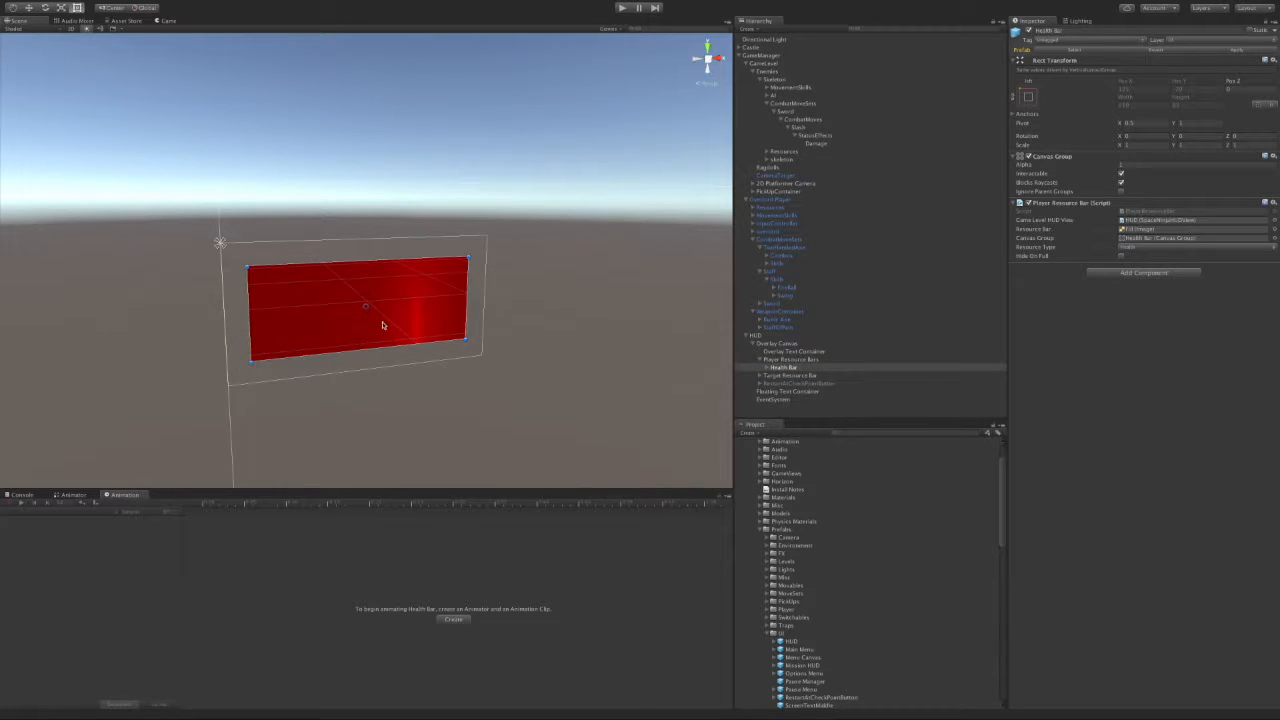
pyautogui.scroll(-5, 597, 333)
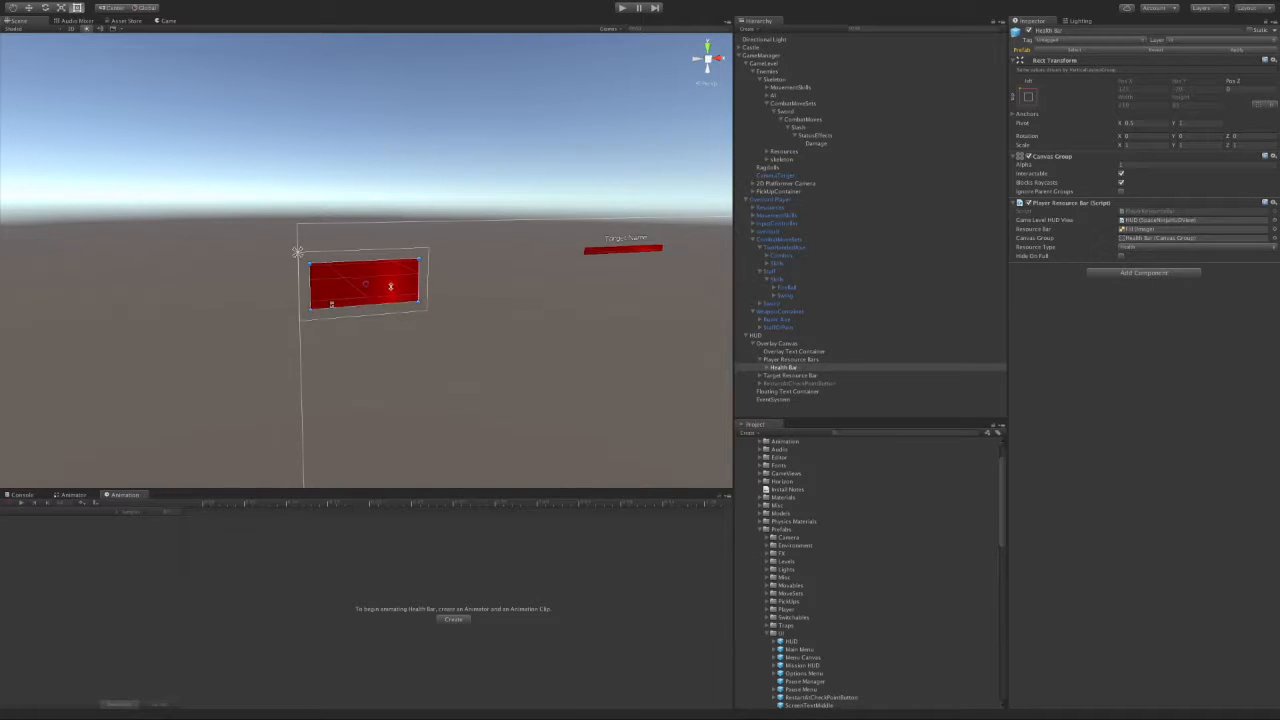
pyautogui.click(785, 359)
pyautogui.moveTo(320, 290); pyautogui.dragTo(383, 234)
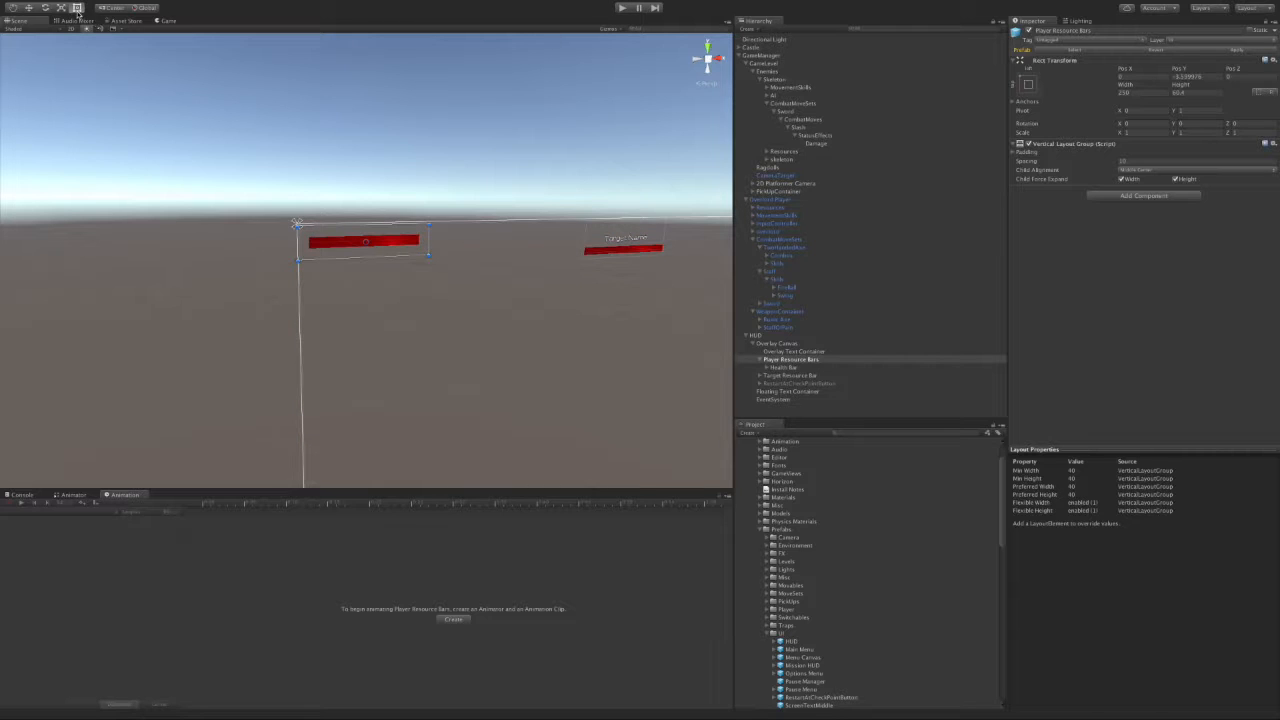
pyautogui.click(14, 8)
# Step: Playtest, then open the script behind the console's NullReferenceException
pyautogui.click(621, 9)
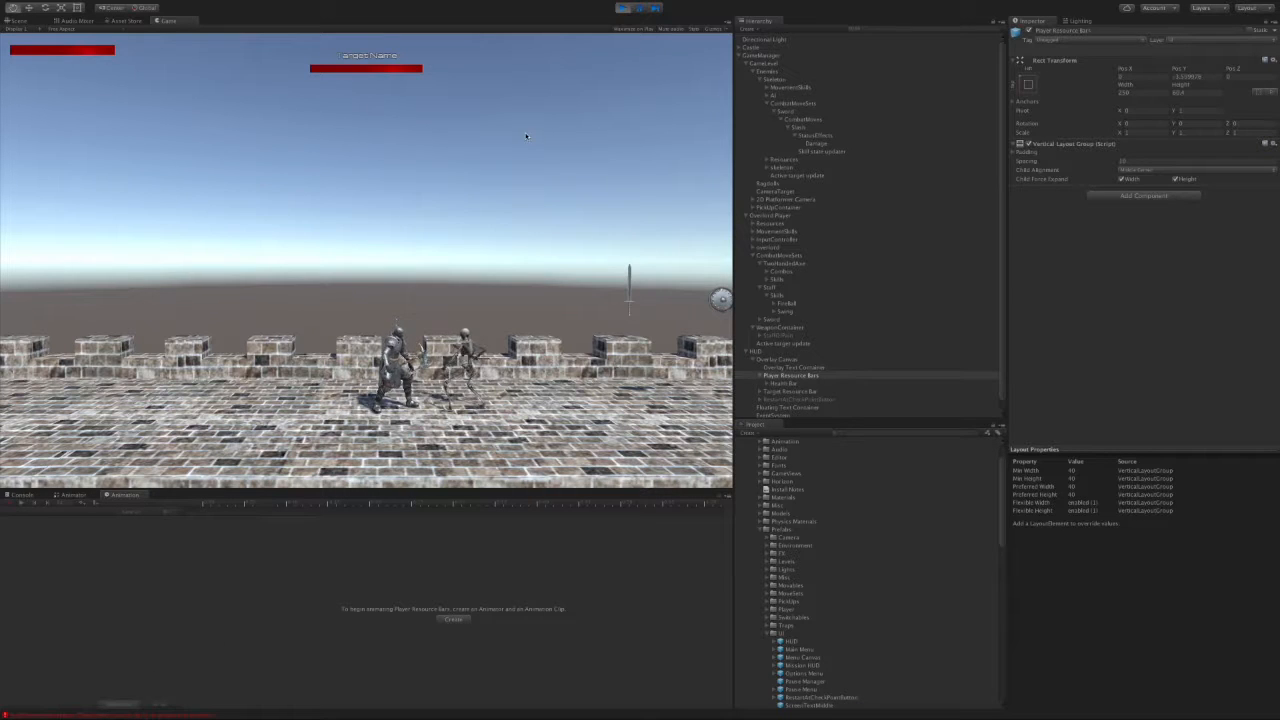
pyautogui.click(623, 9)
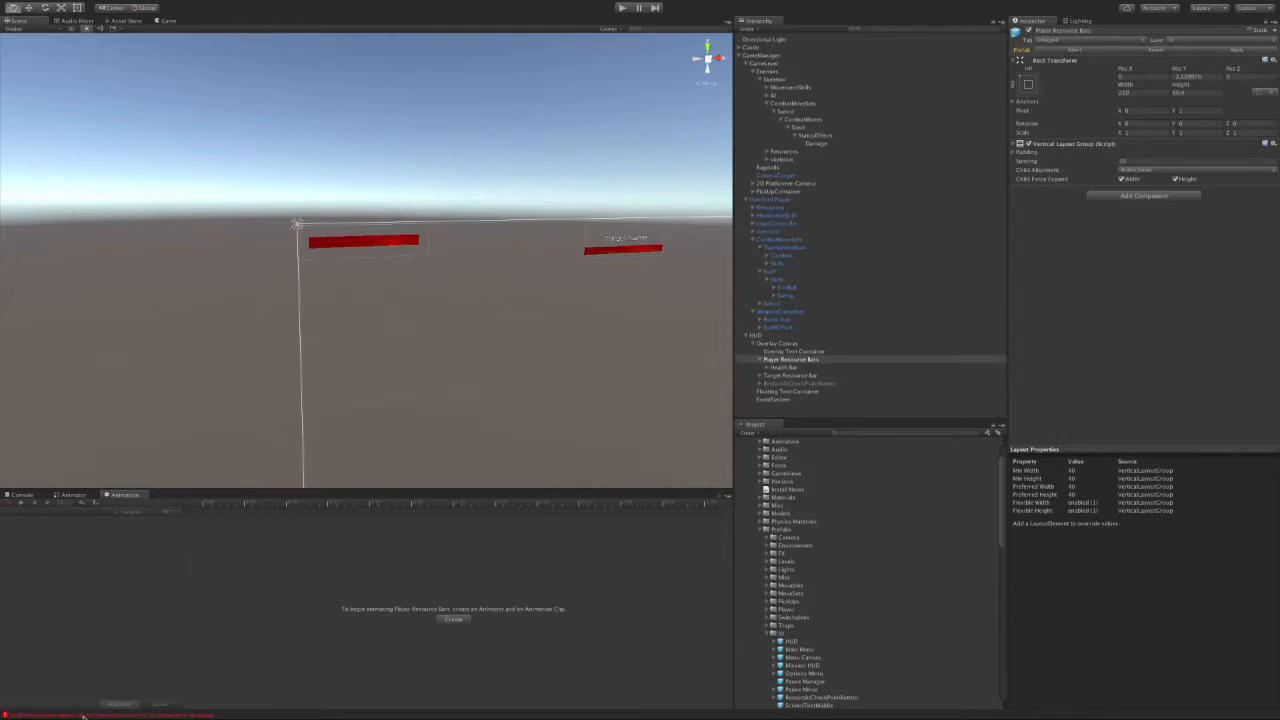
pyautogui.click(84, 716)
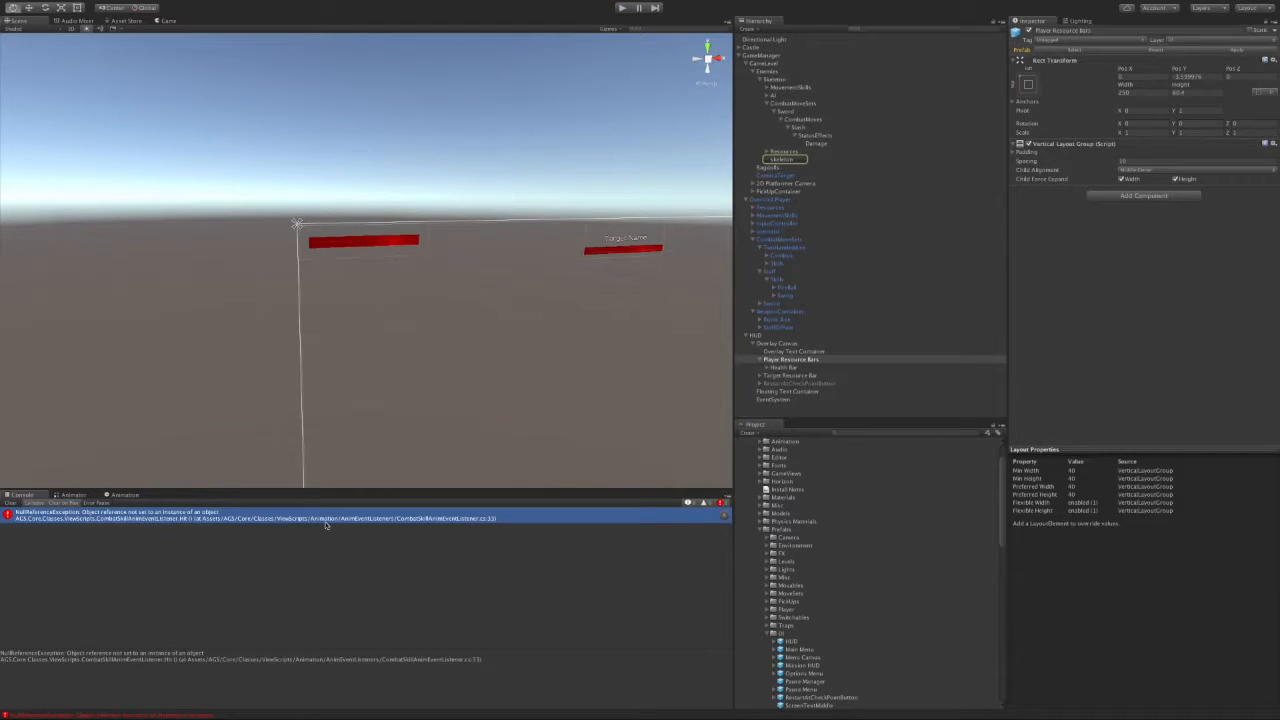
pyautogui.doubleClick(424, 522)
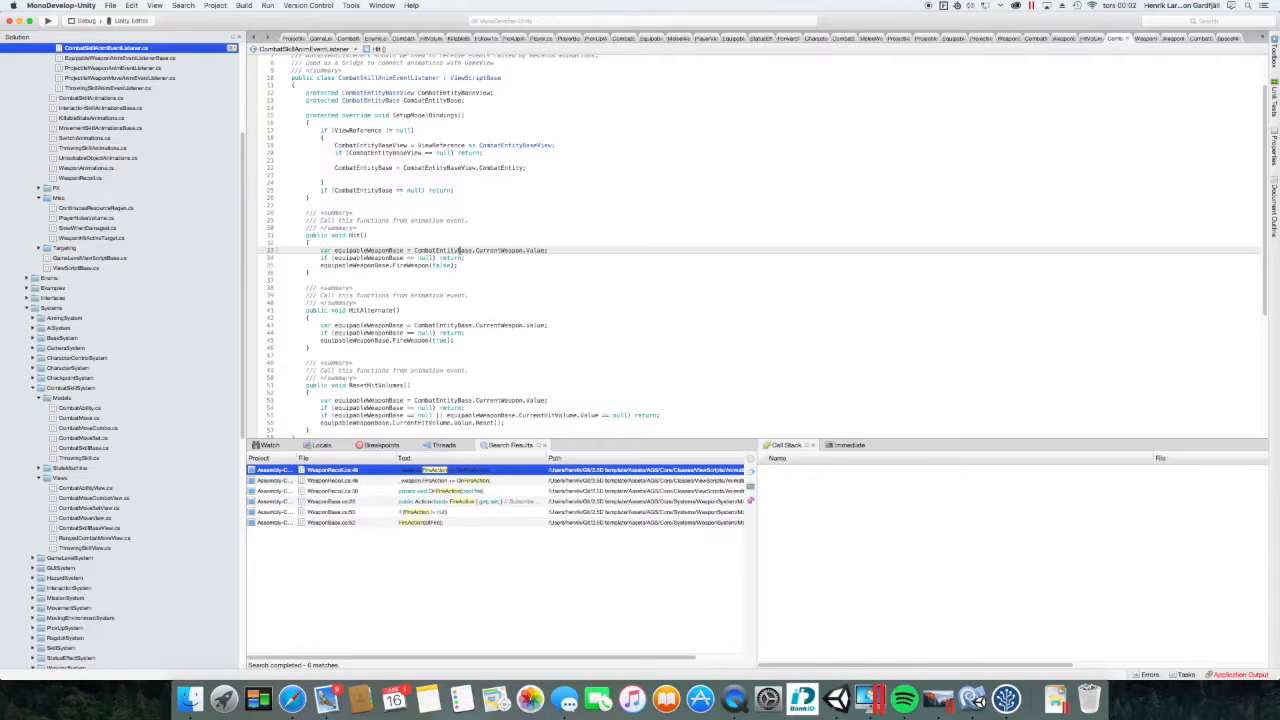
# Step: Return to the Unity Editor after reviewing Hit() at line 33 of CombatSkillAnimEventListener.cs
pyautogui.click(840, 698)
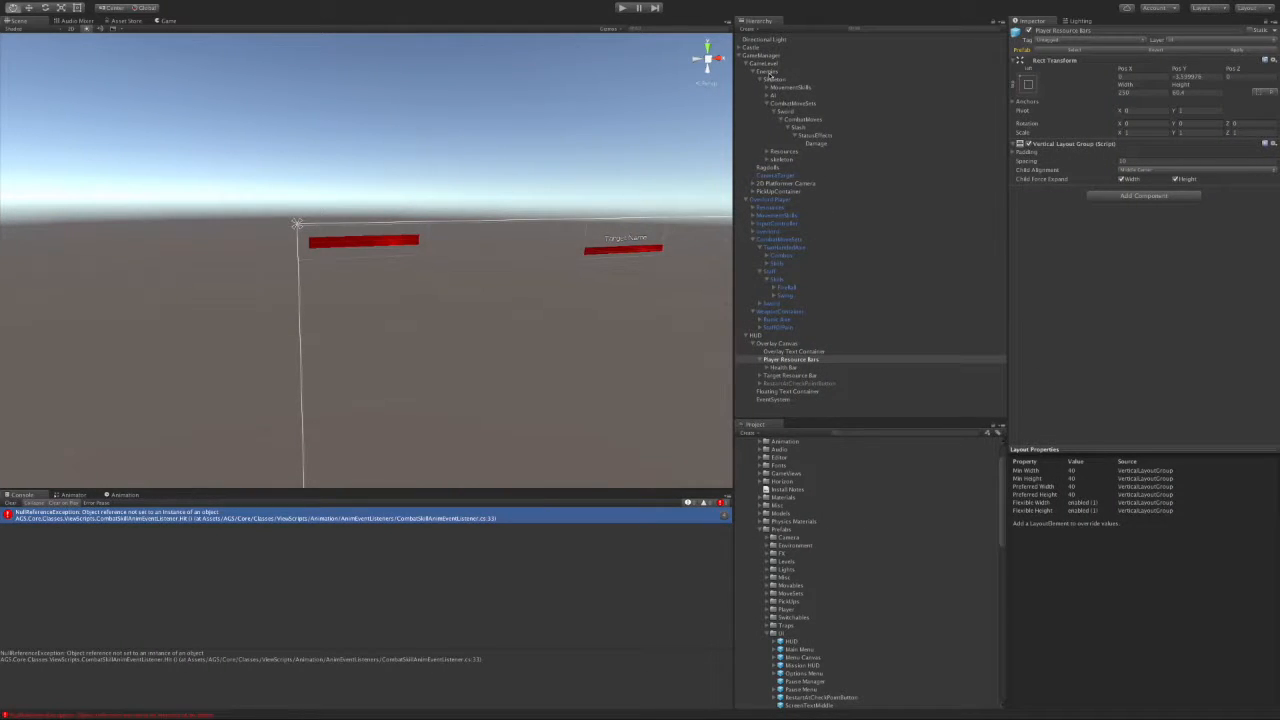
# Step: Assign the Skeleton as the Combat Skill Anim Event Listener's View Reference and start play mode
pyautogui.click(784, 160)
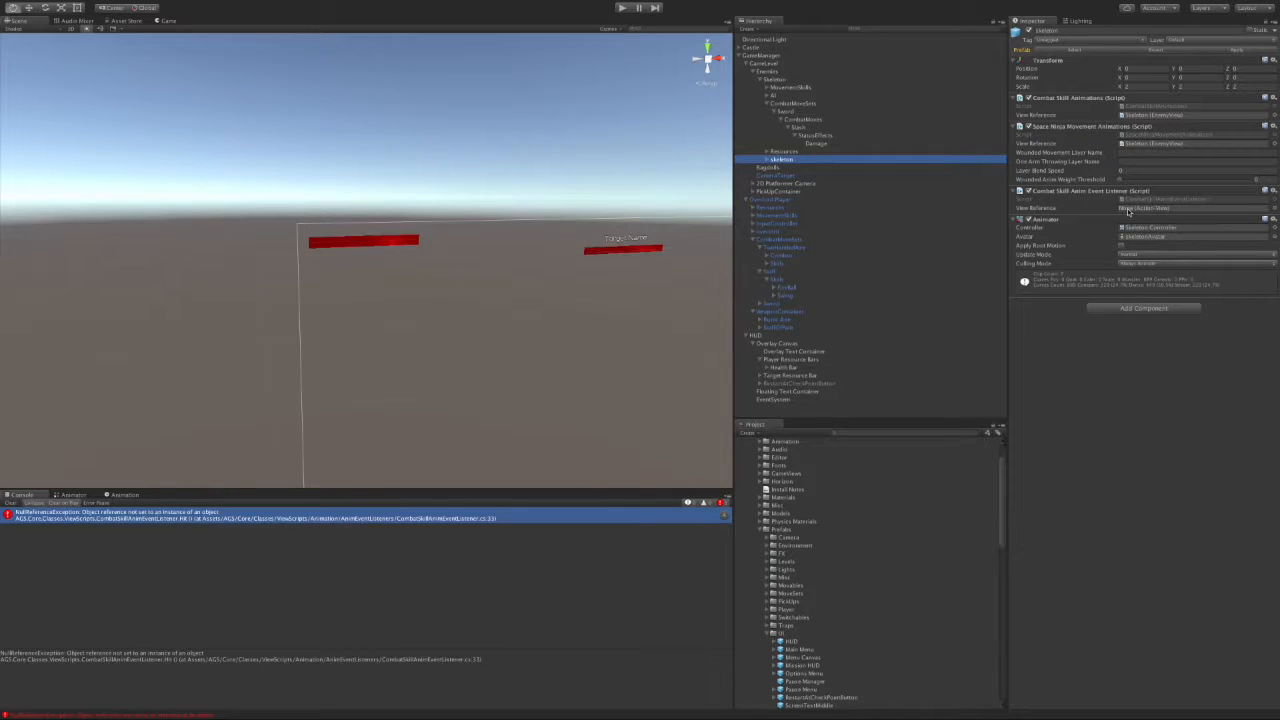
pyautogui.moveTo(774, 82); pyautogui.dragTo(1141, 208)
pyautogui.click(623, 8)
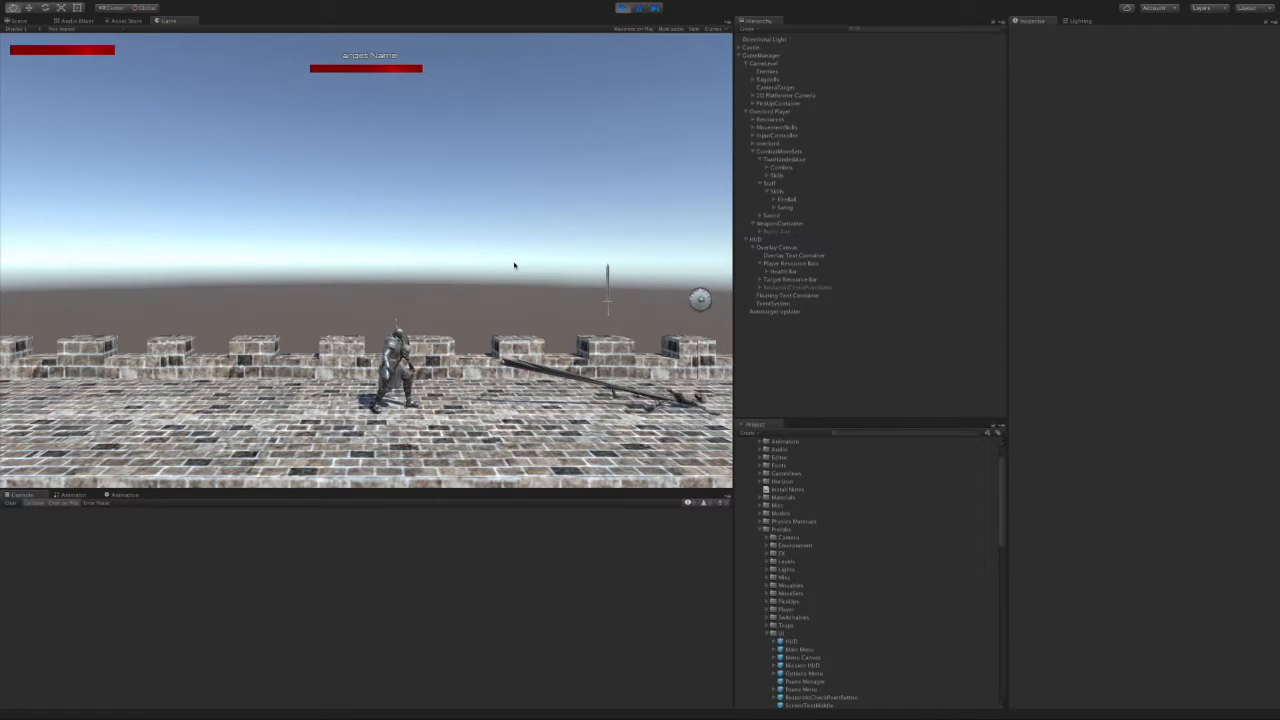
# Step: Walk the player right and left along the wall with D and A, then stop play mode
pyautogui.press('d')
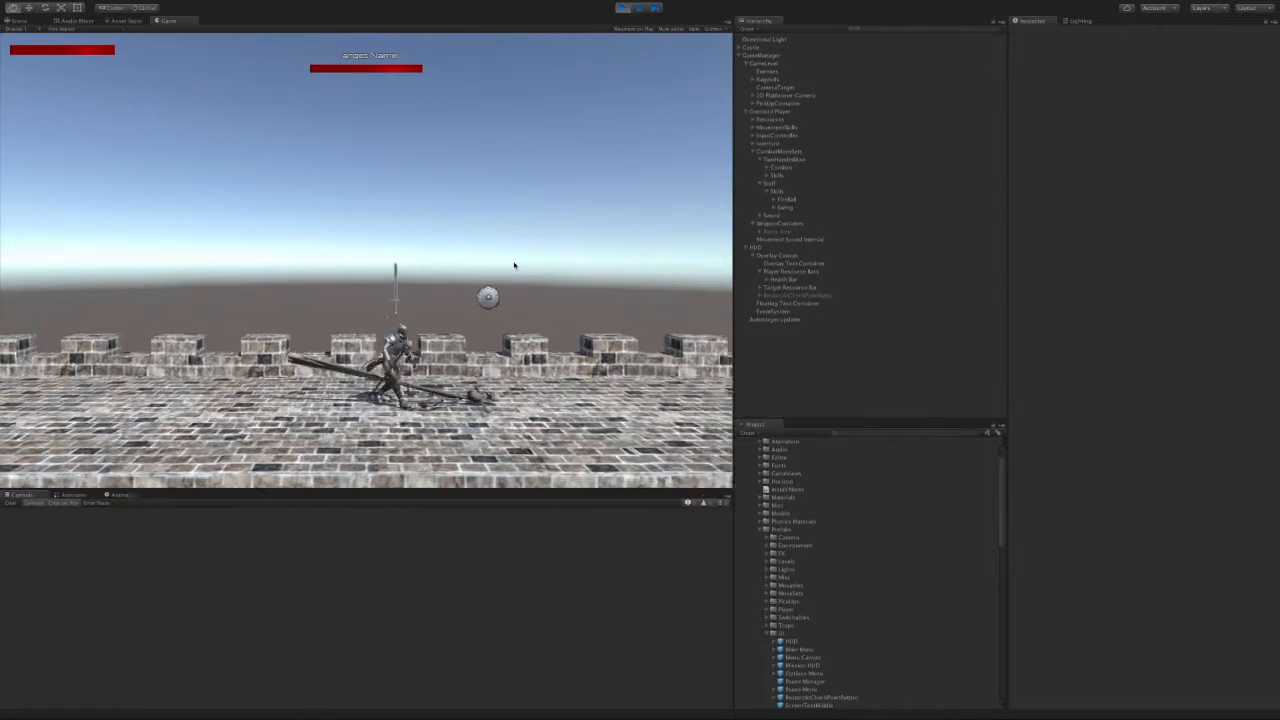
pyautogui.press('a')
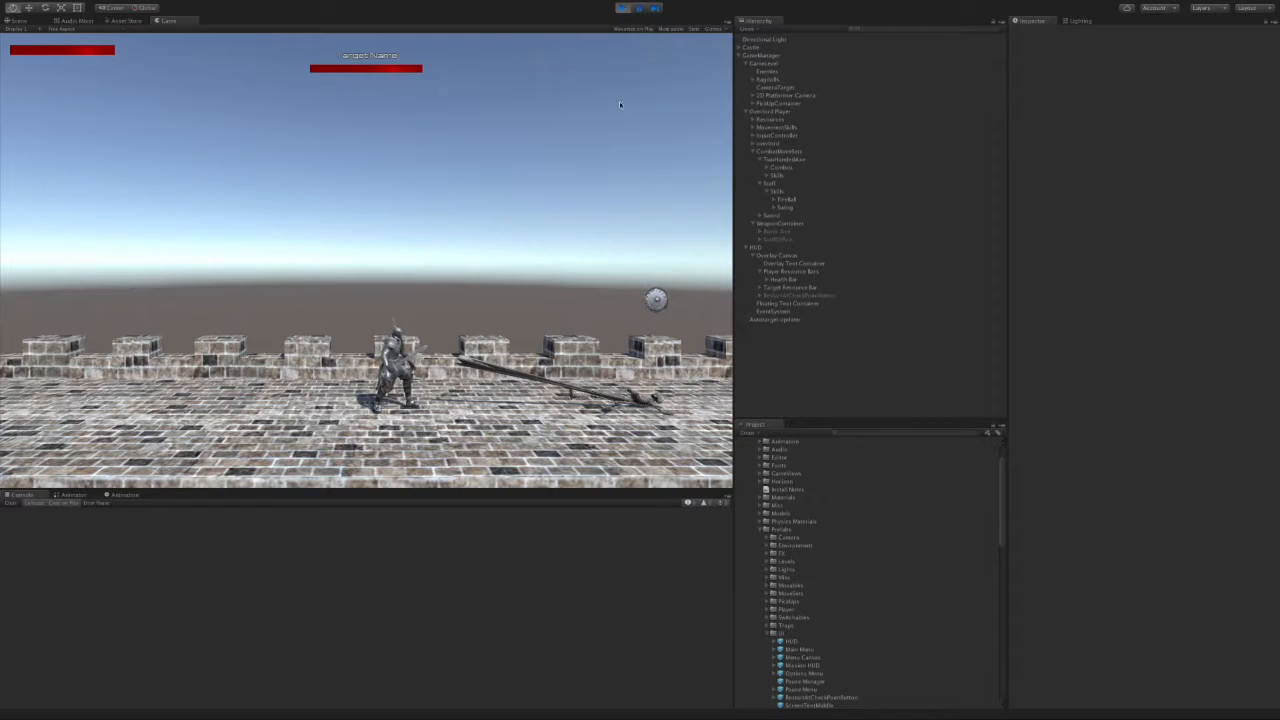
pyautogui.click(622, 7)
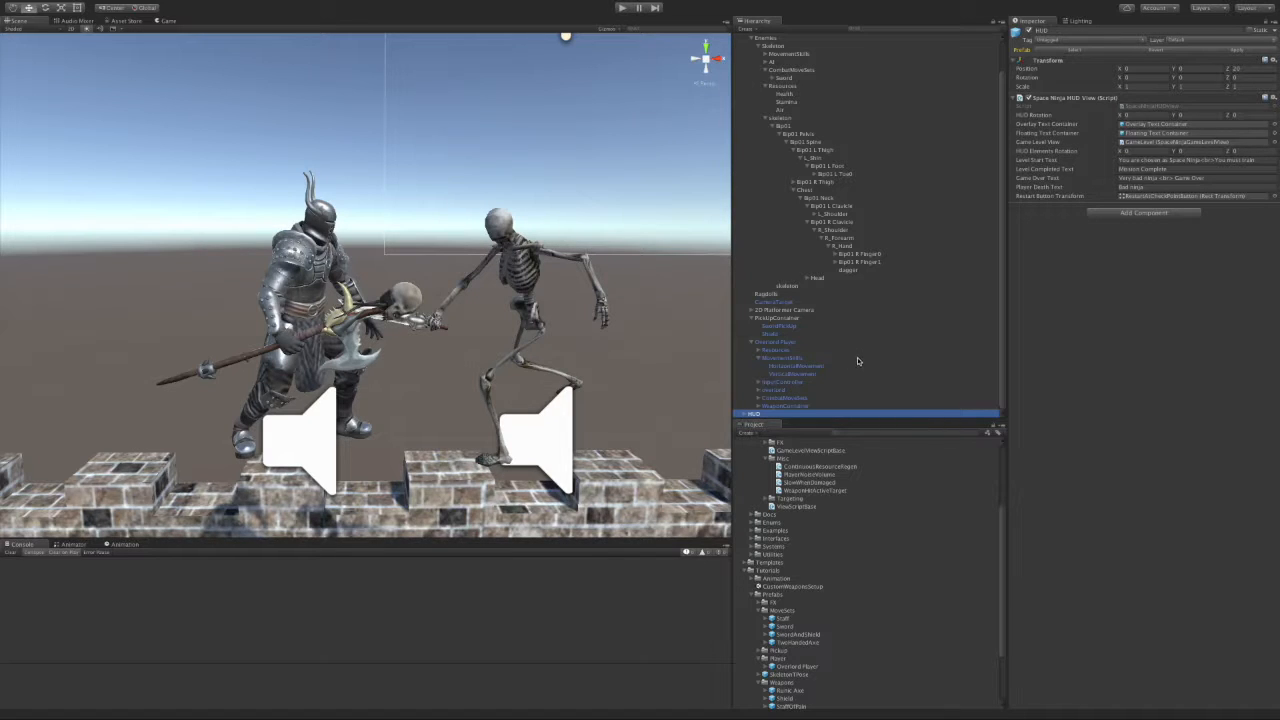
# Step: Assign GameLevel to the HUD's Game Level View, inspect the skeleton's dagger, and start play mode
pyautogui.scroll(2, 912, 343)
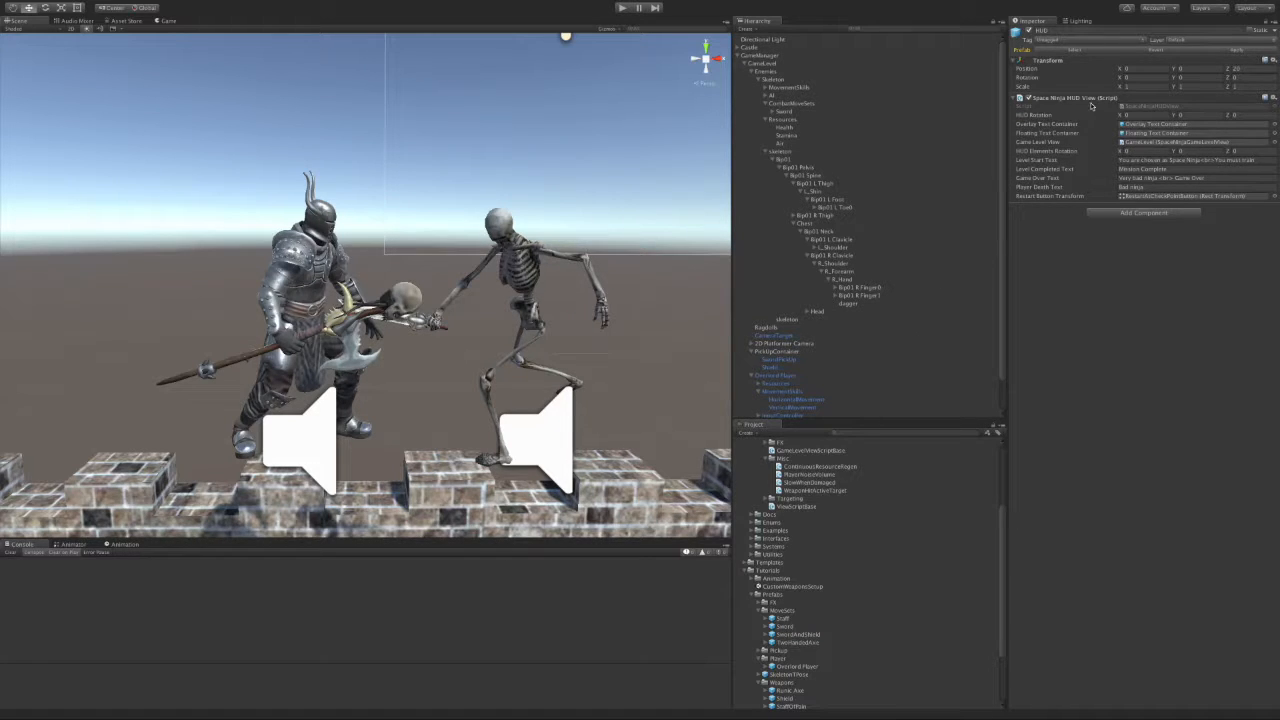
pyautogui.moveTo(771, 64); pyautogui.dragTo(1127, 145)
pyautogui.click(420, 326)
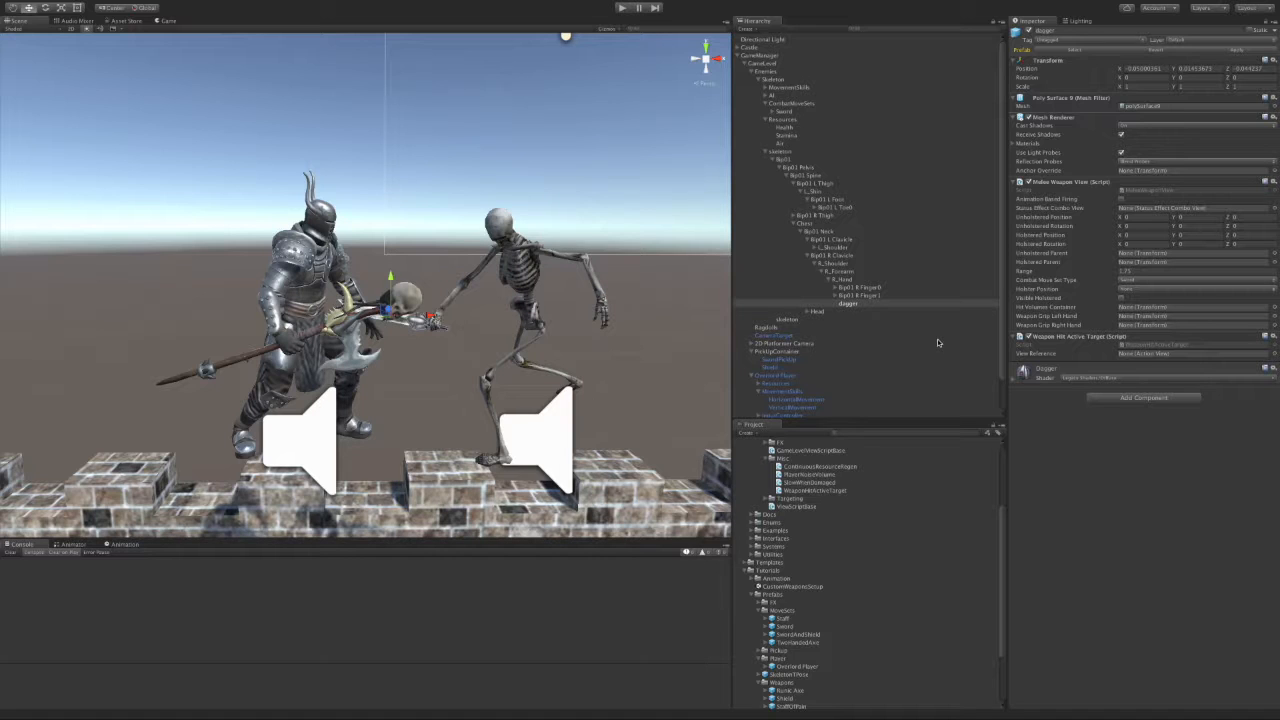
pyautogui.click(622, 8)
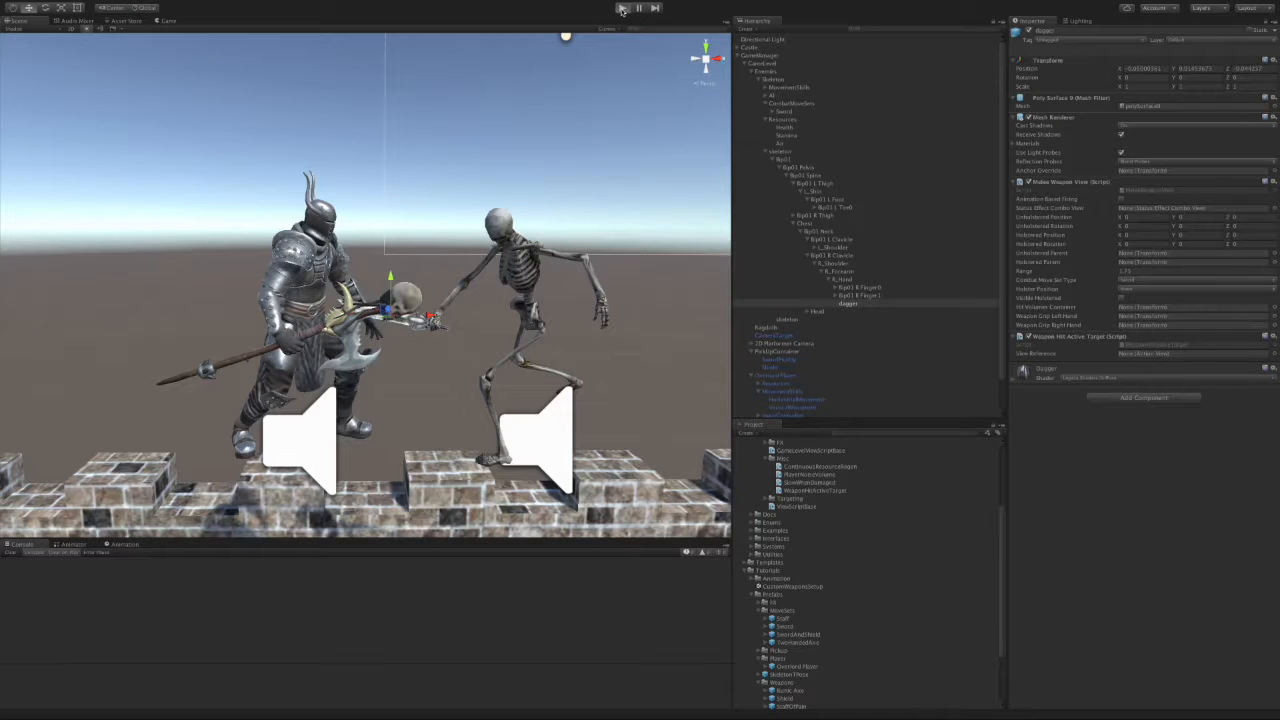
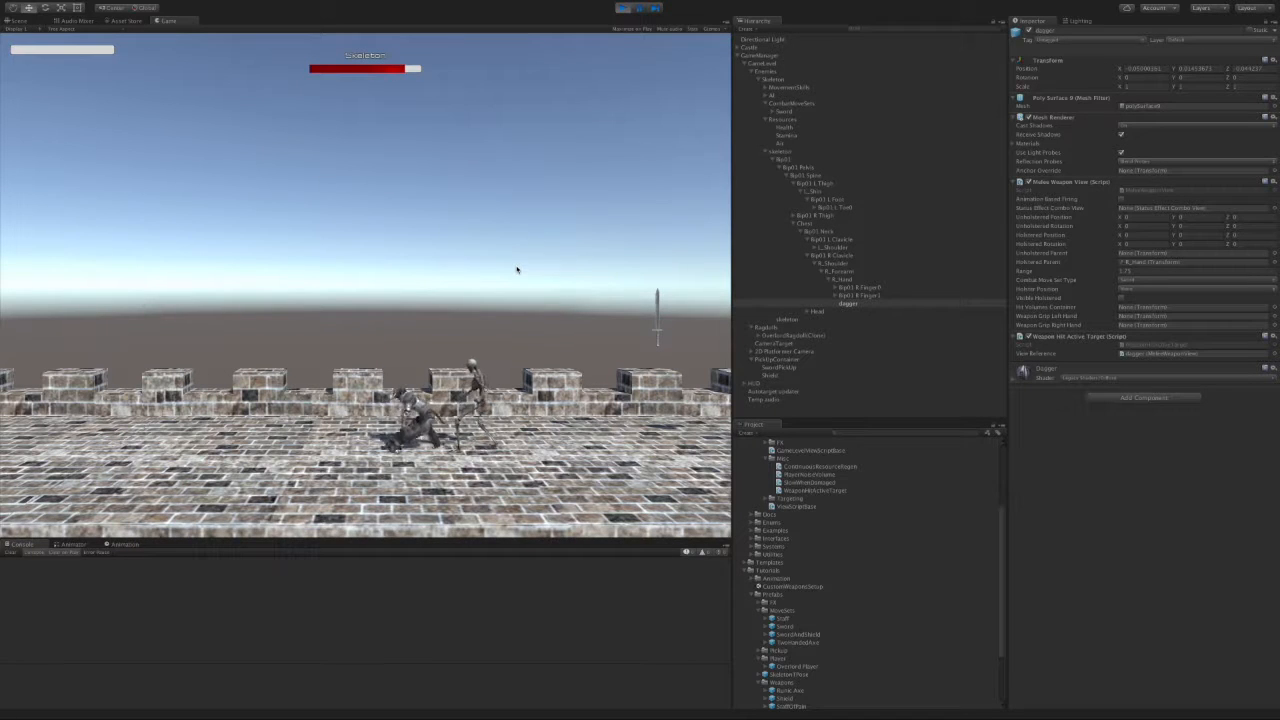
# Step: Stop play mode after the skeleton kills the dagger-armed player
pyautogui.click(622, 8)
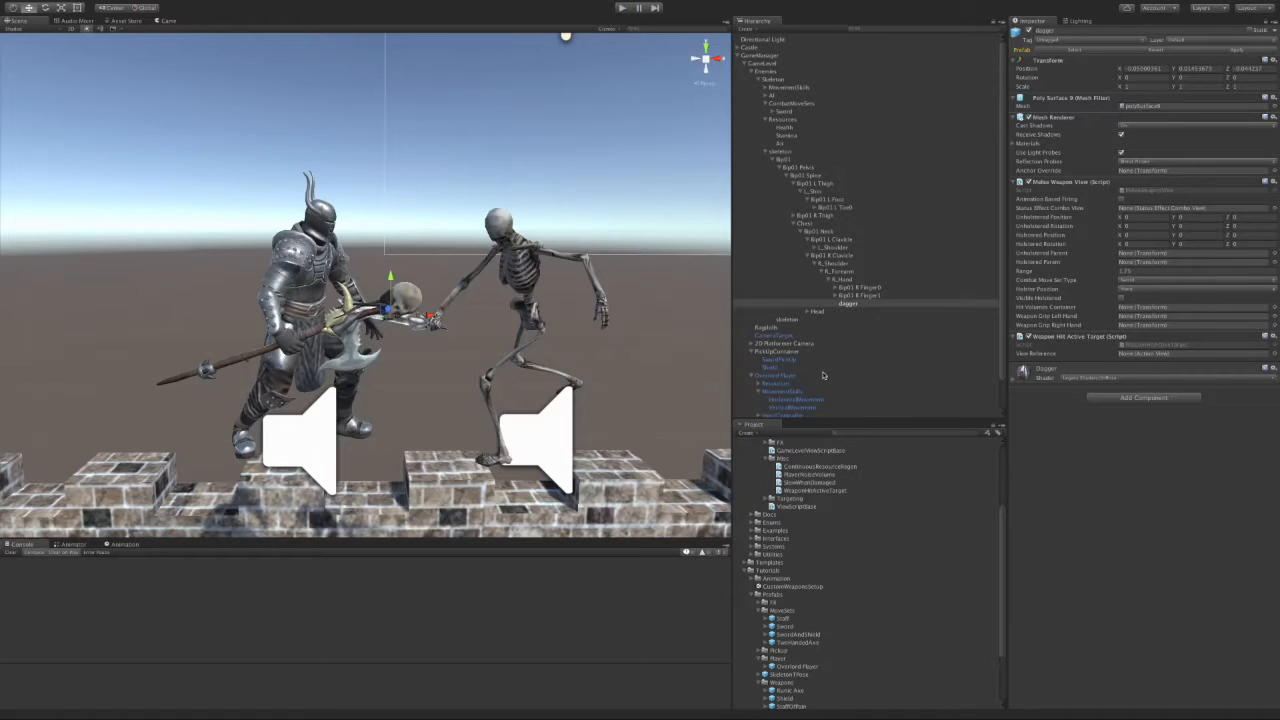
# Step: Check the player's Health resource Max value of 1000, then restart play mode
pyautogui.click(757, 383)
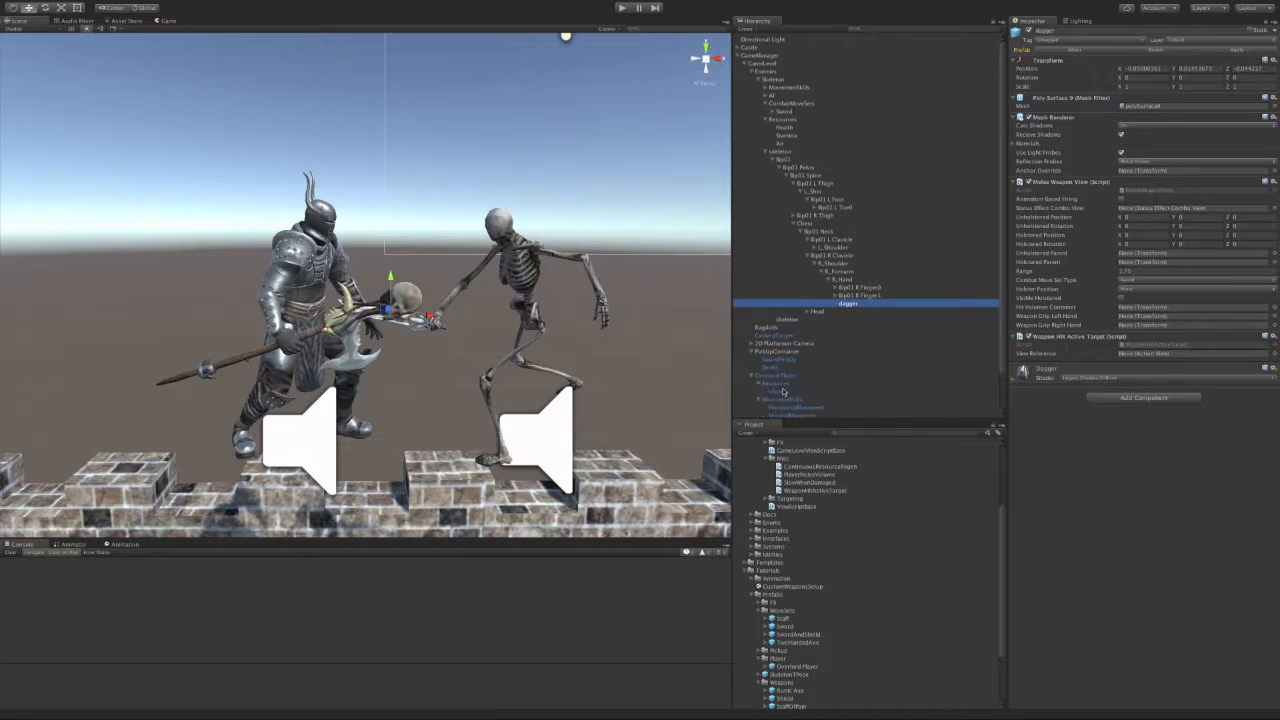
pyautogui.click(778, 391)
pyautogui.click(1143, 123)
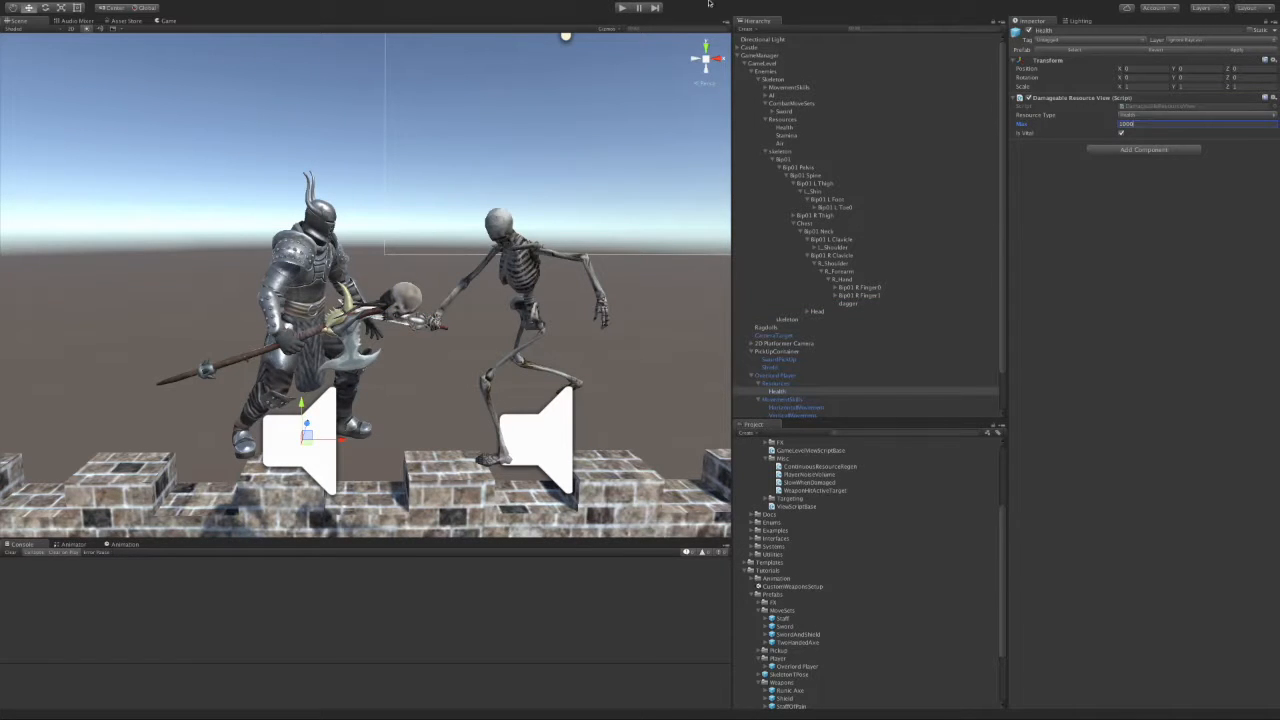
pyautogui.click(621, 7)
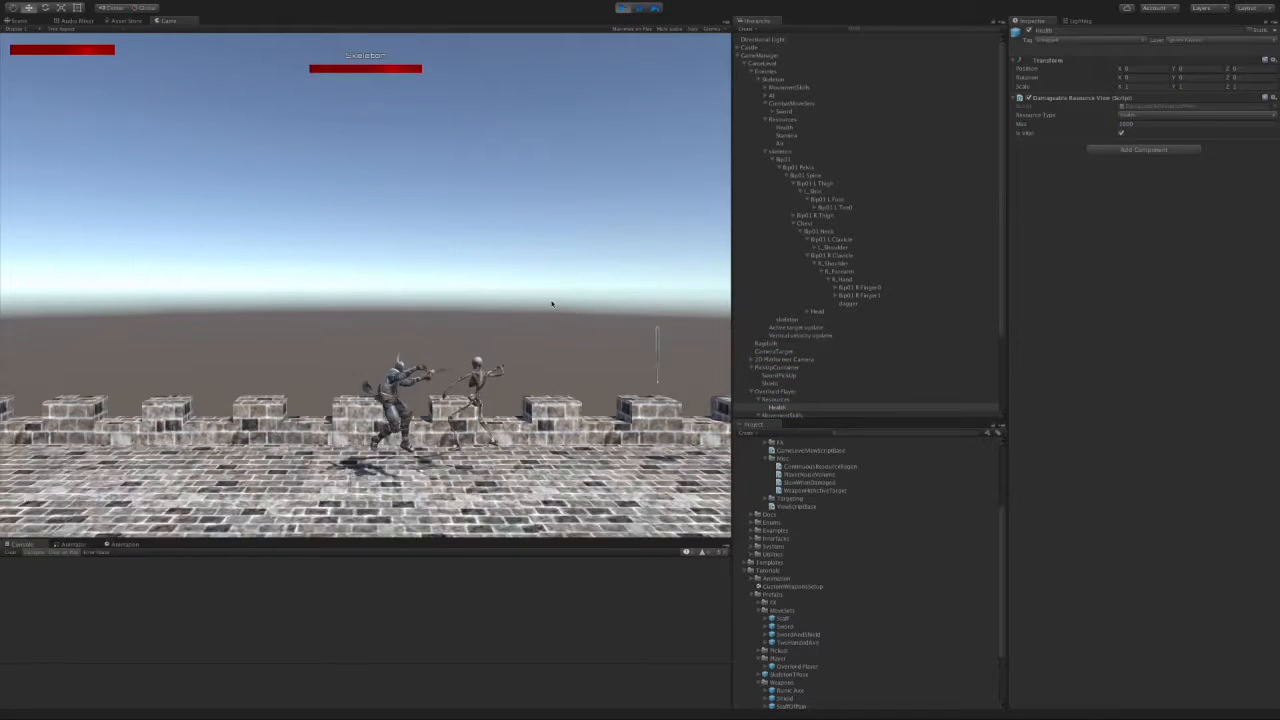
# Step: Hit the skeleton twice with the knight so its health bar drops
pyautogui.click(545, 265)
pyautogui.click(543, 265)
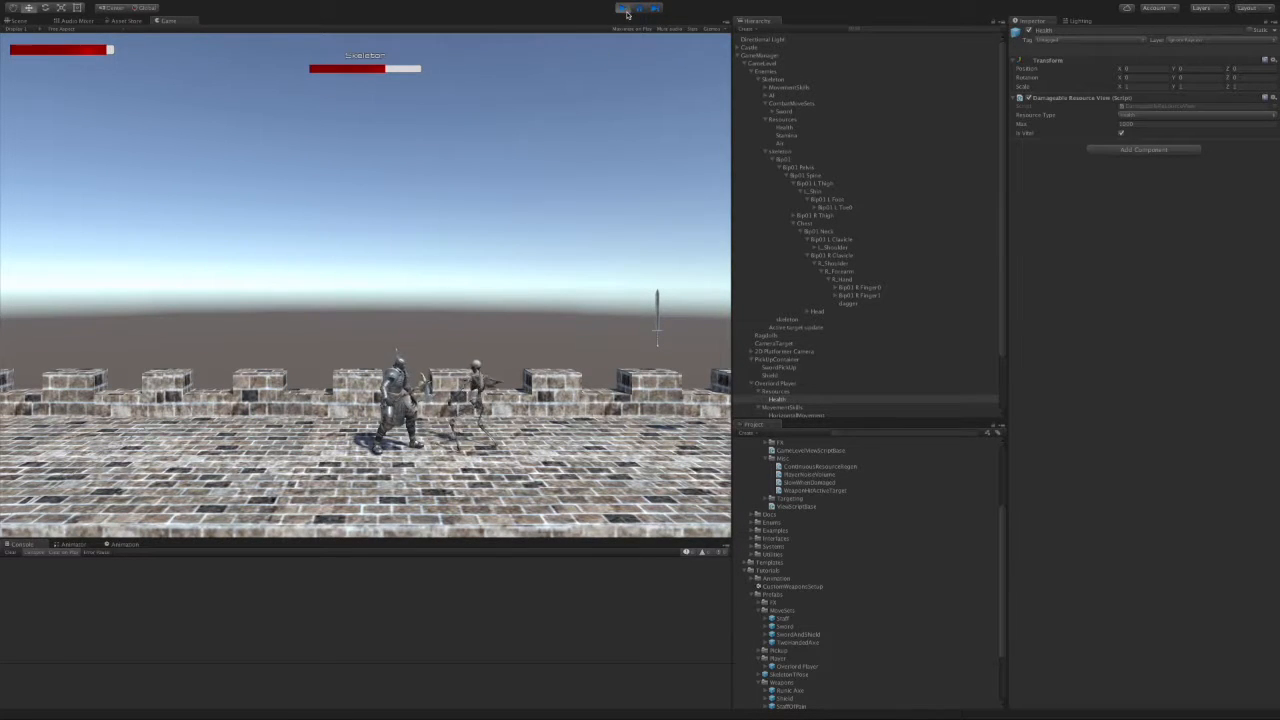
pyautogui.scroll(-3, 1006, 324)
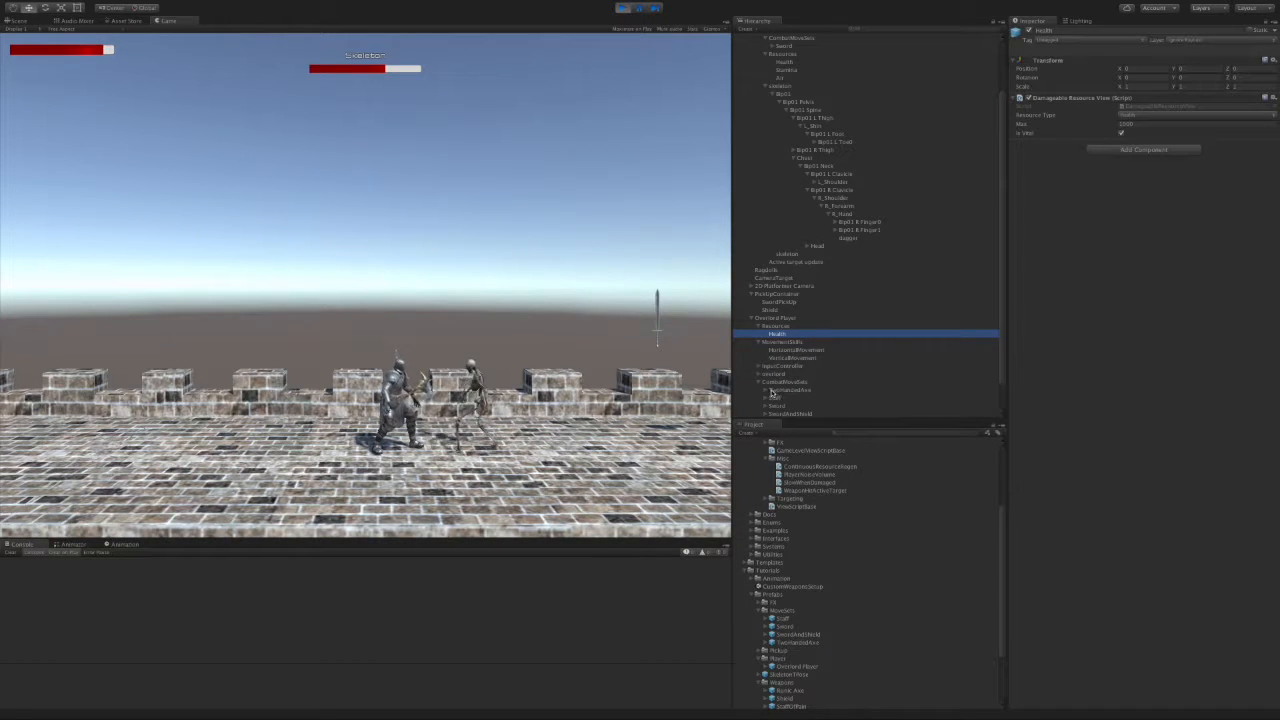
# Step: View the Hack skill's settings, then hack the skeleton for -10 and -15 damage
pyautogui.scroll(-1, 822, 398)
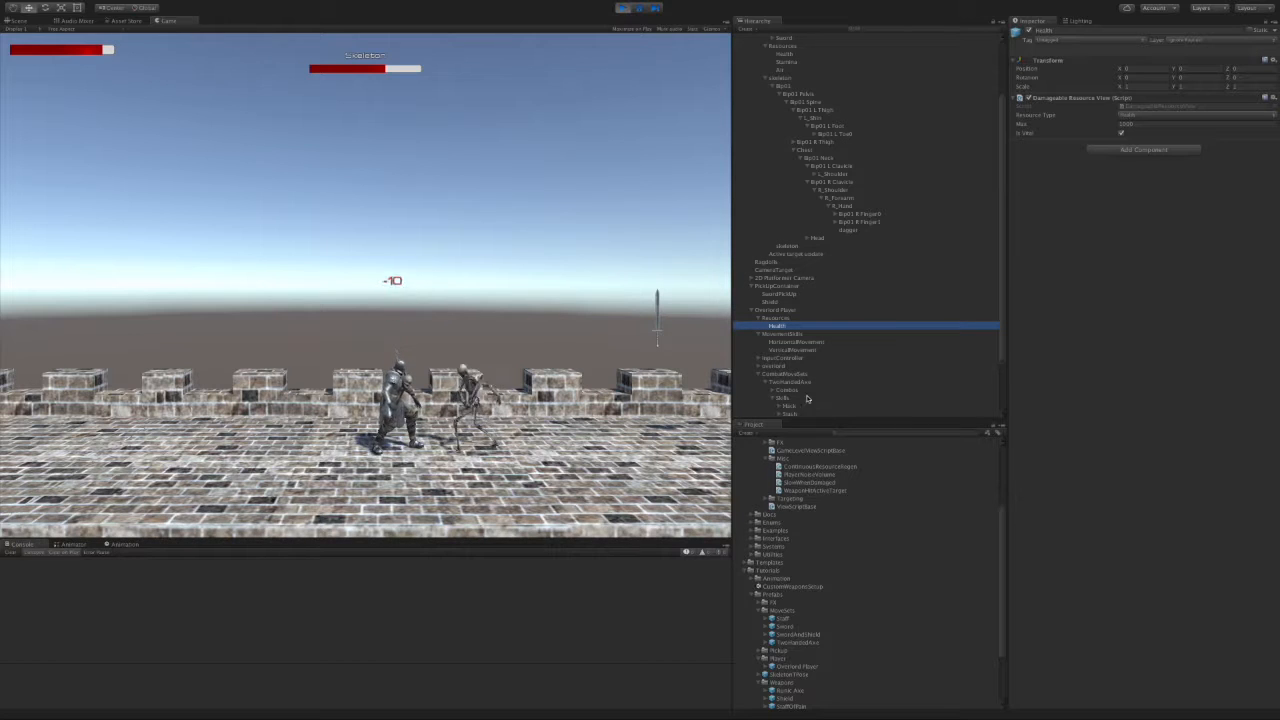
pyautogui.click(789, 406)
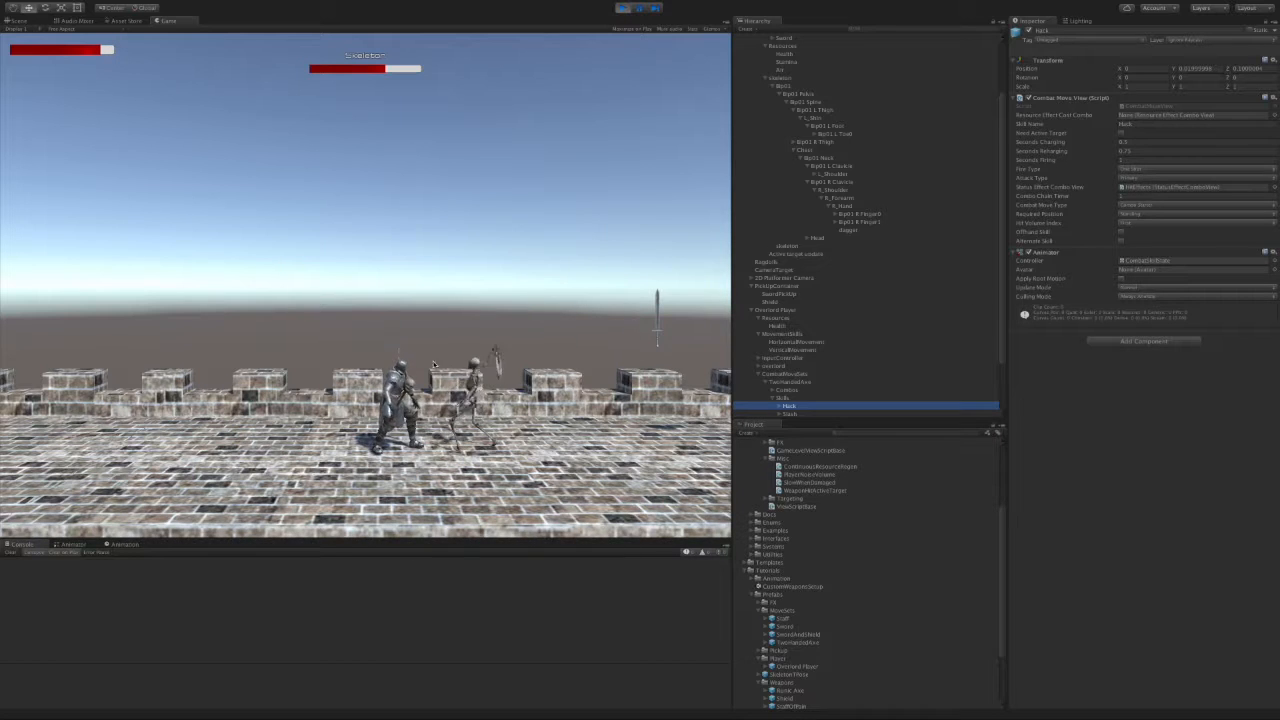
pyautogui.click(503, 312)
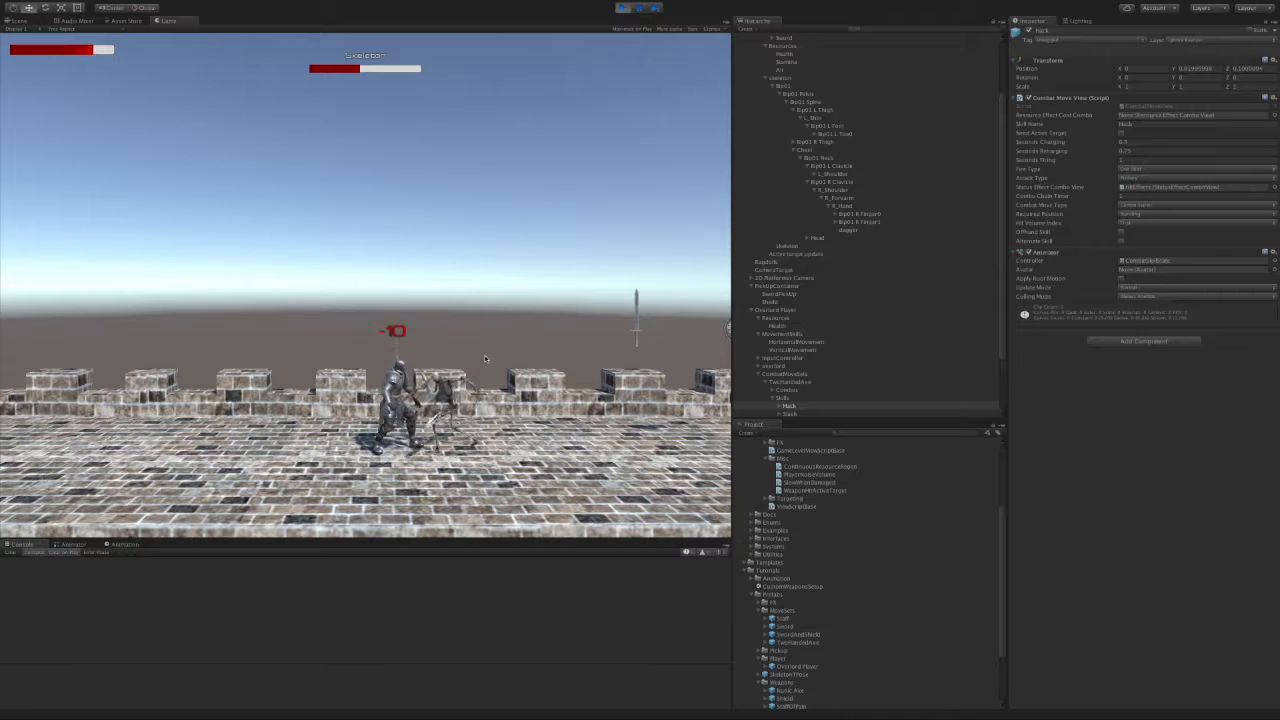
# Step: Jump-attack the skeleton until it collapses into a ragdoll, then stop play mode
pyautogui.press('a')
pyautogui.press('space')
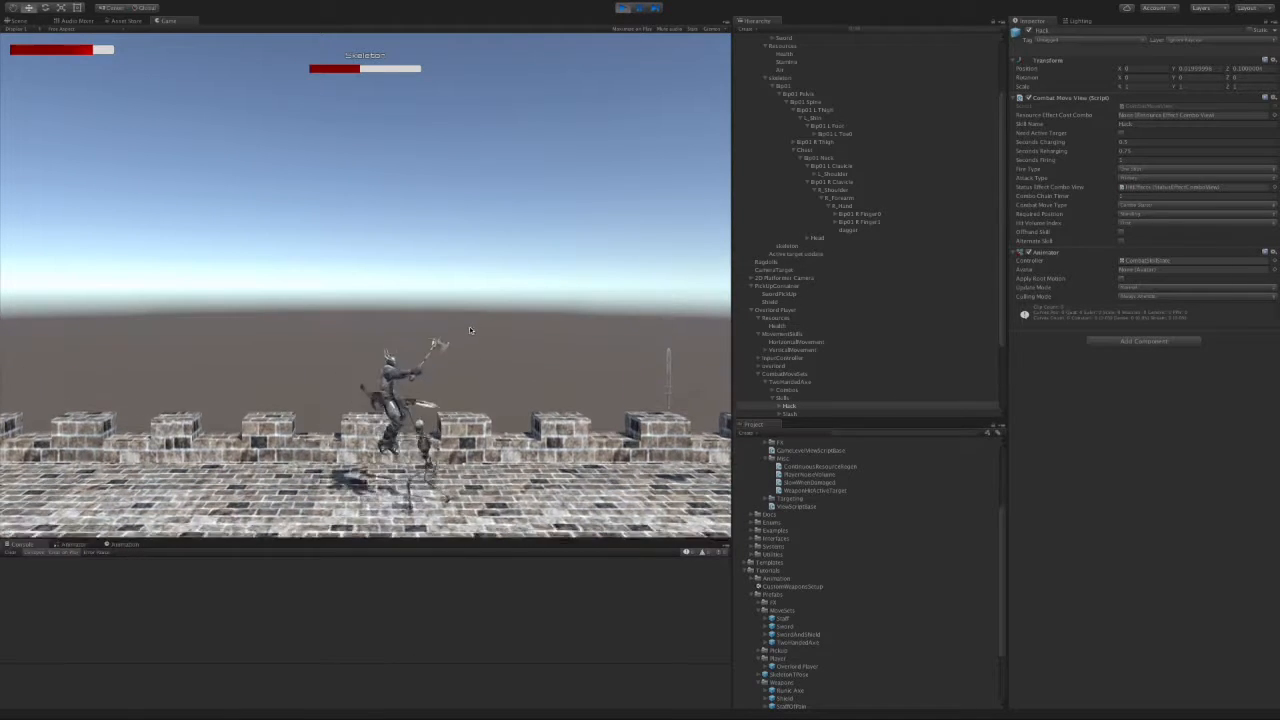
pyautogui.press('a')
pyautogui.press('space')
pyautogui.click(463, 310)
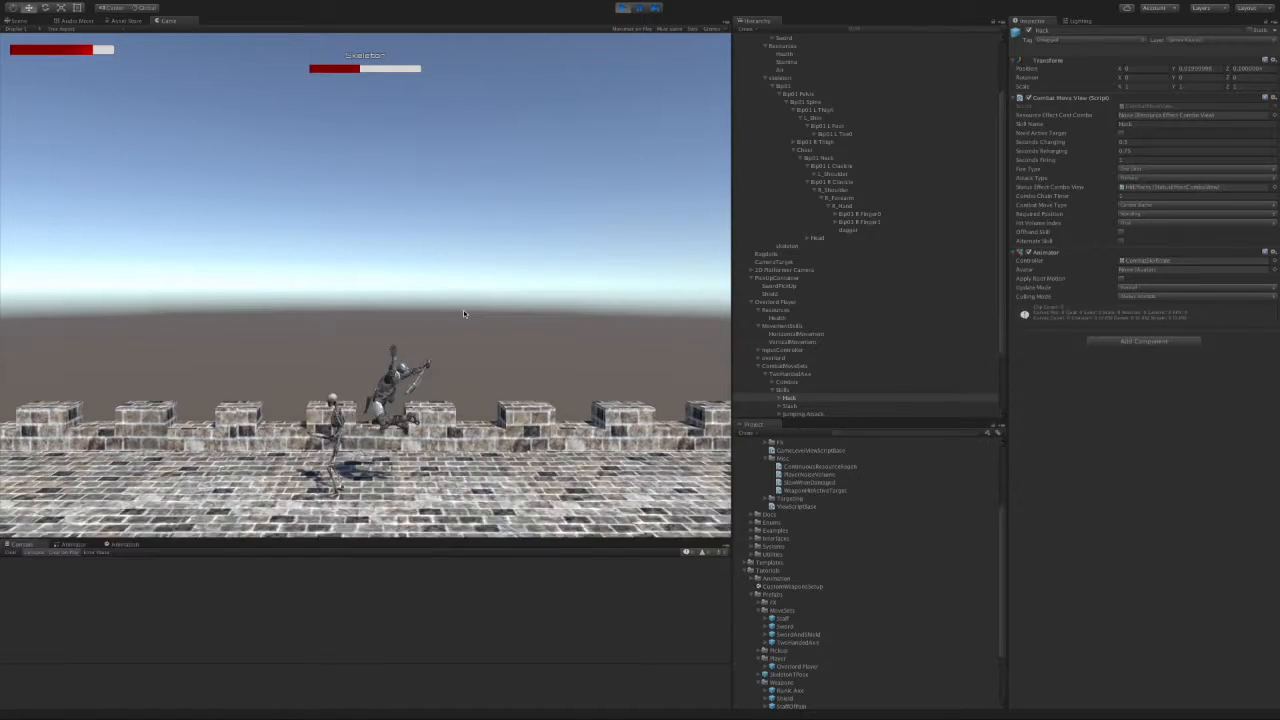
pyautogui.press('a')
pyautogui.click(463, 310)
pyautogui.click(463, 310)
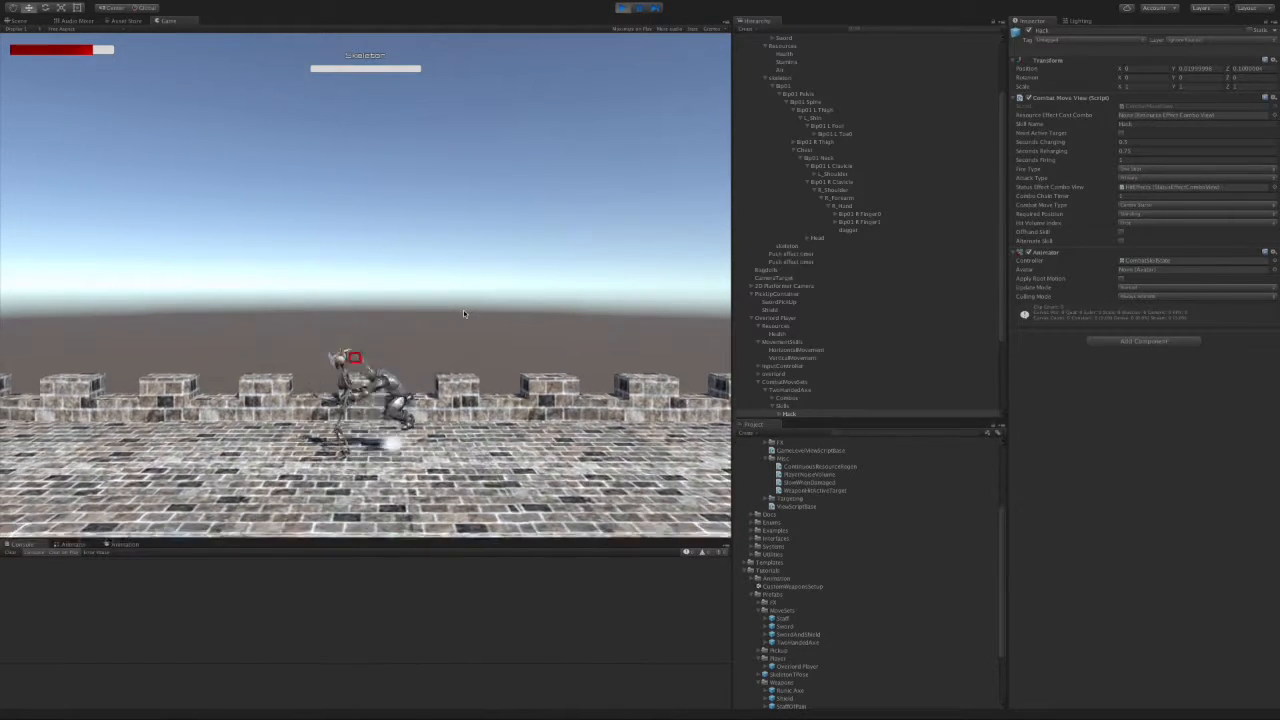
pyautogui.press('a')
pyautogui.press('d')
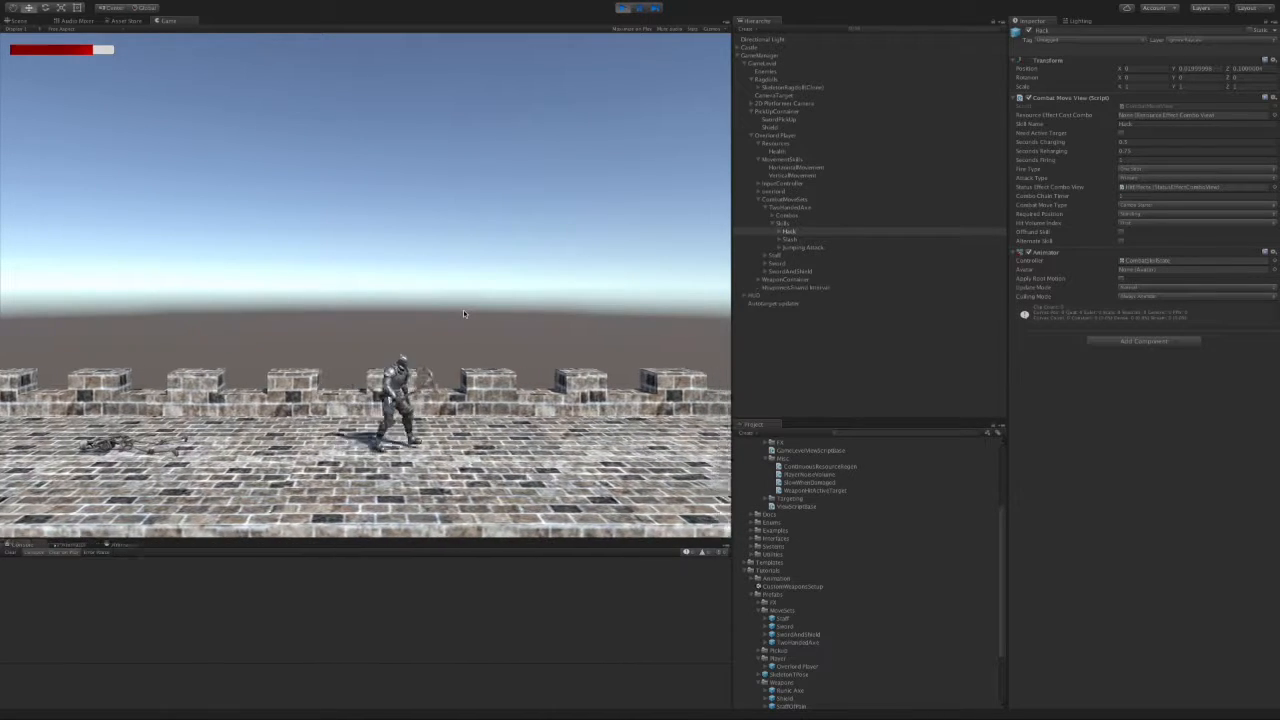
pyautogui.click(623, 8)
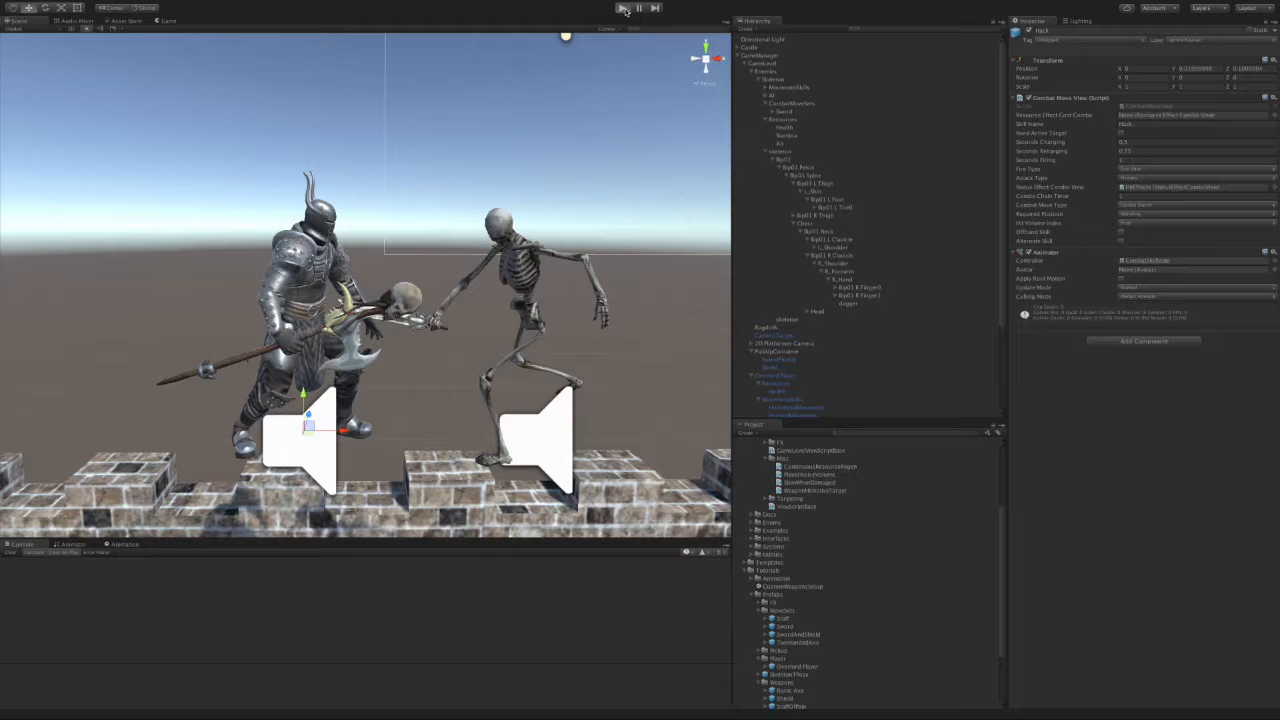
# Step: Restart play, jump around the skeleton and hit it for 65 damage, then stop
pyautogui.click(623, 8)
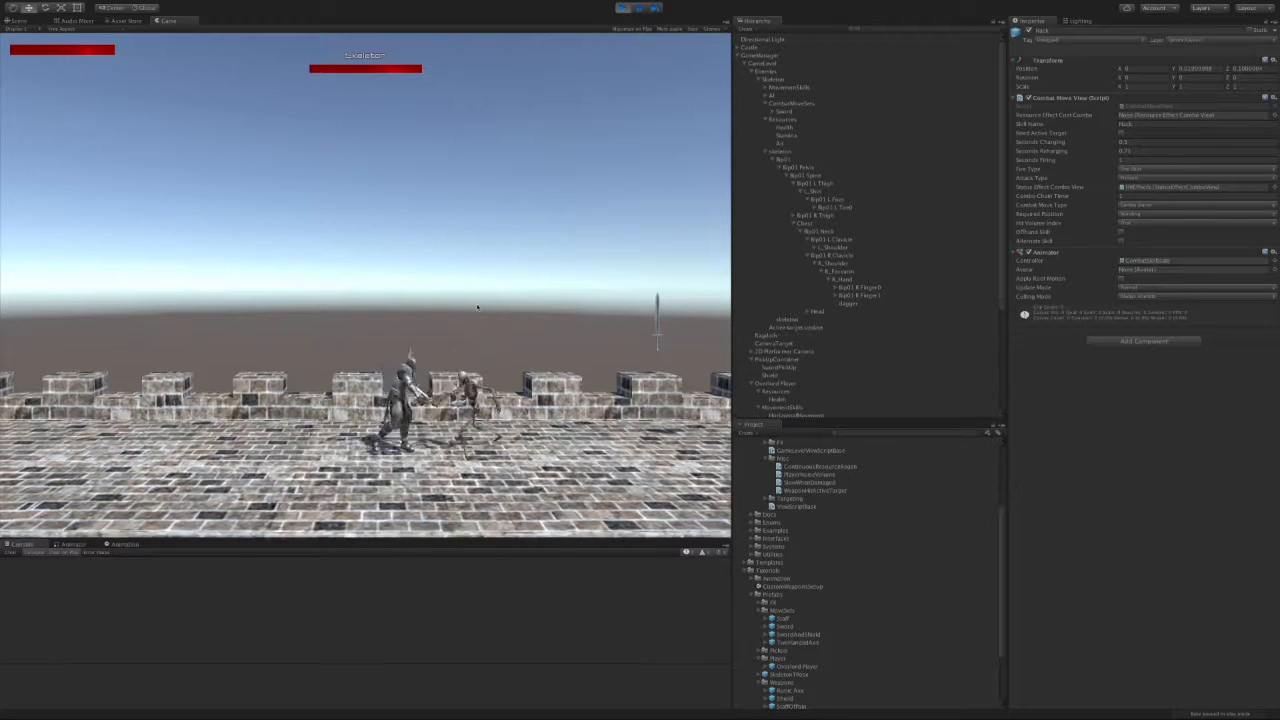
pyautogui.click(487, 303)
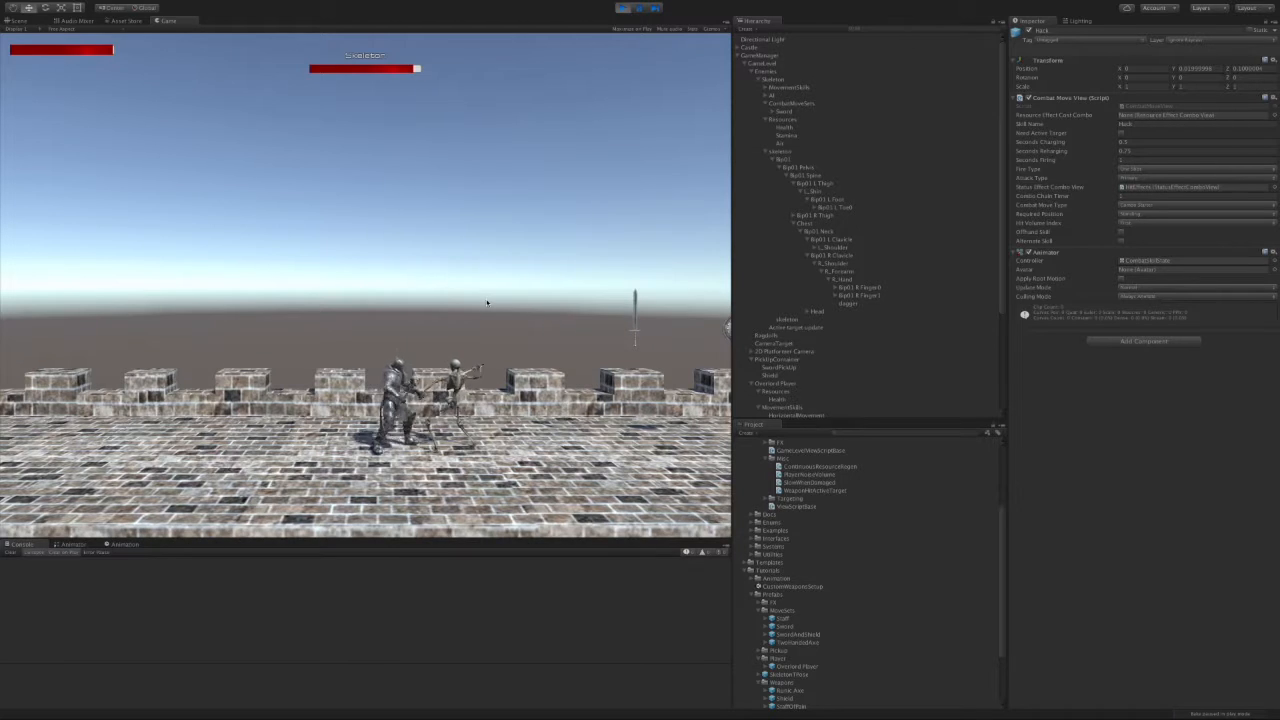
pyautogui.press('a')
pyautogui.press('space')
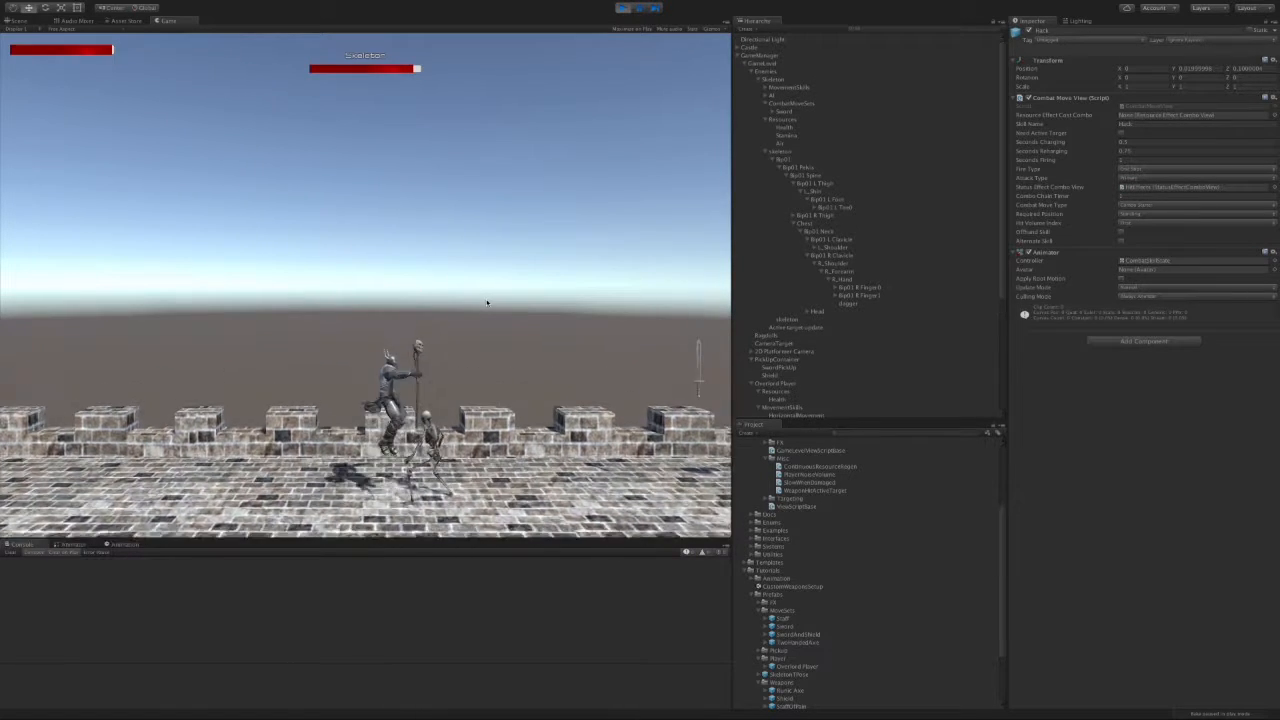
pyautogui.press('d')
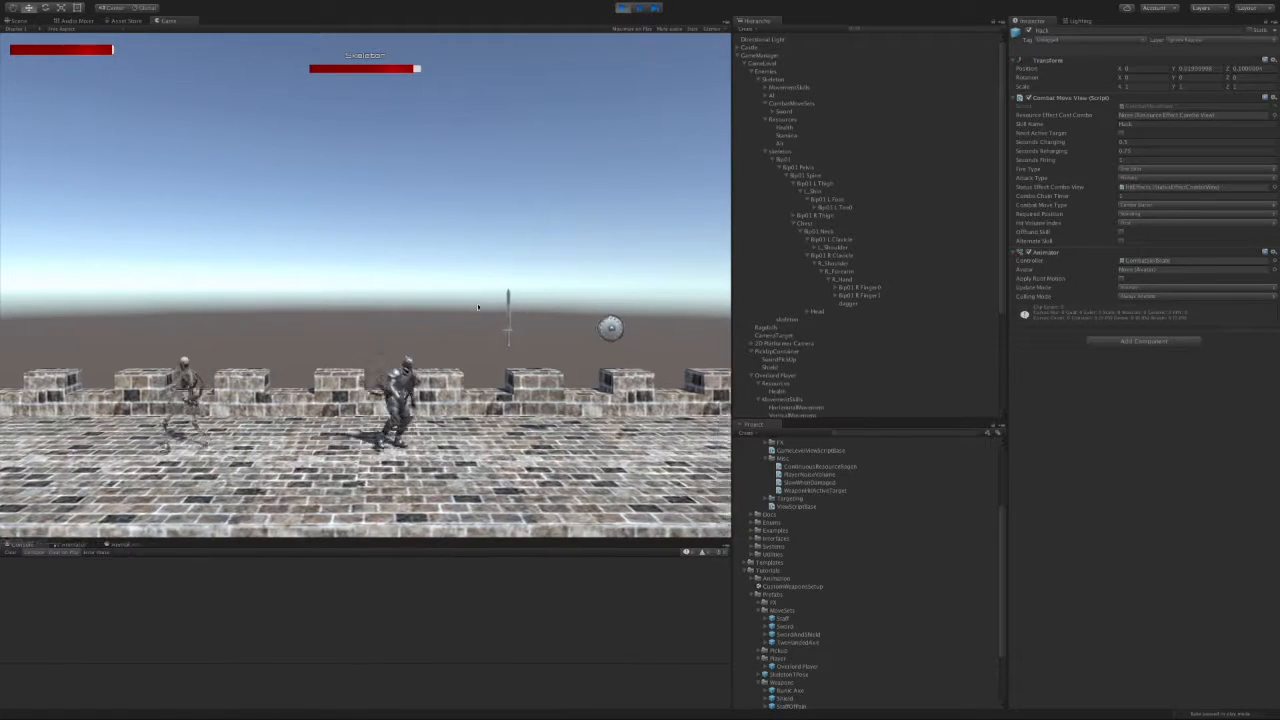
pyautogui.click(414, 323)
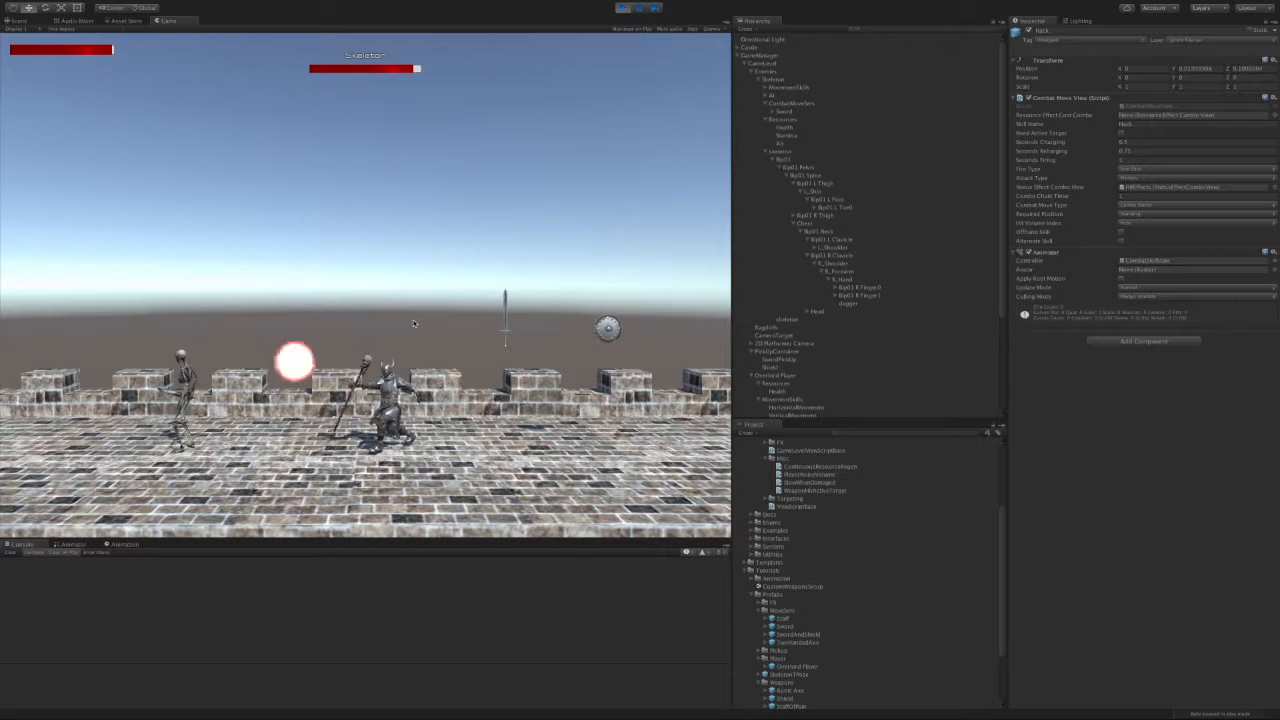
pyautogui.press('a')
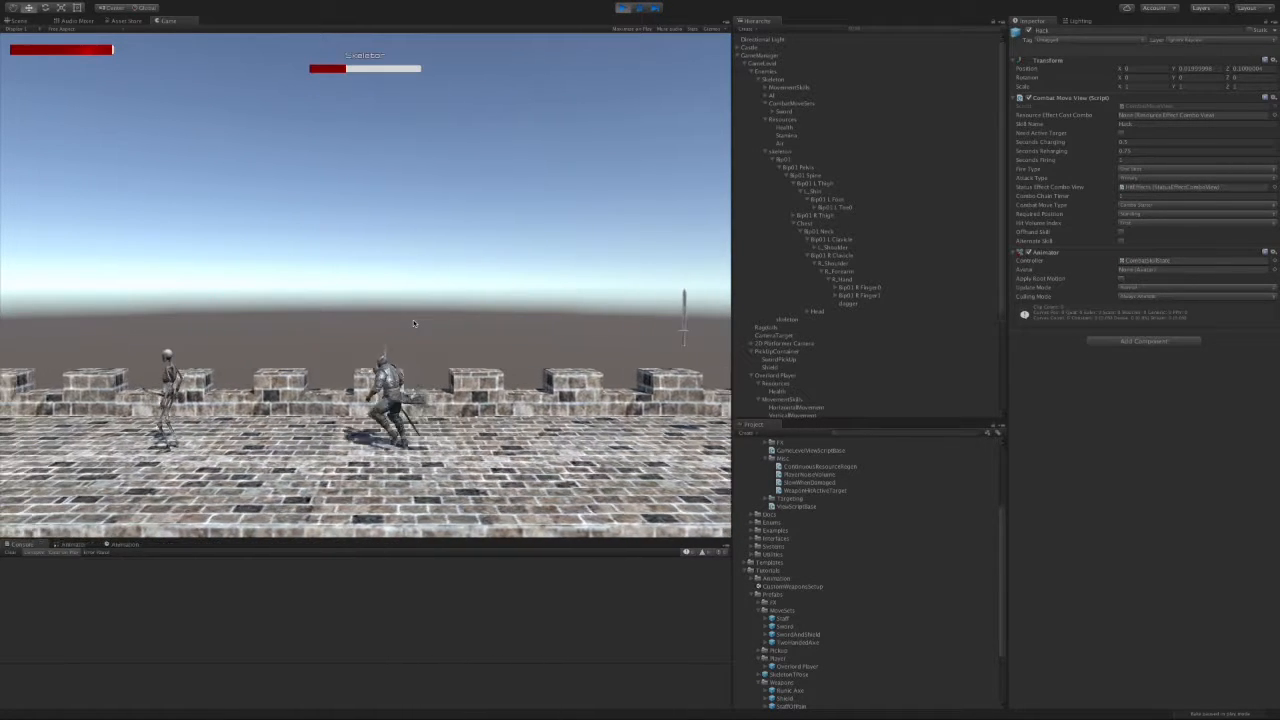
pyautogui.click(414, 323)
pyautogui.press('a')
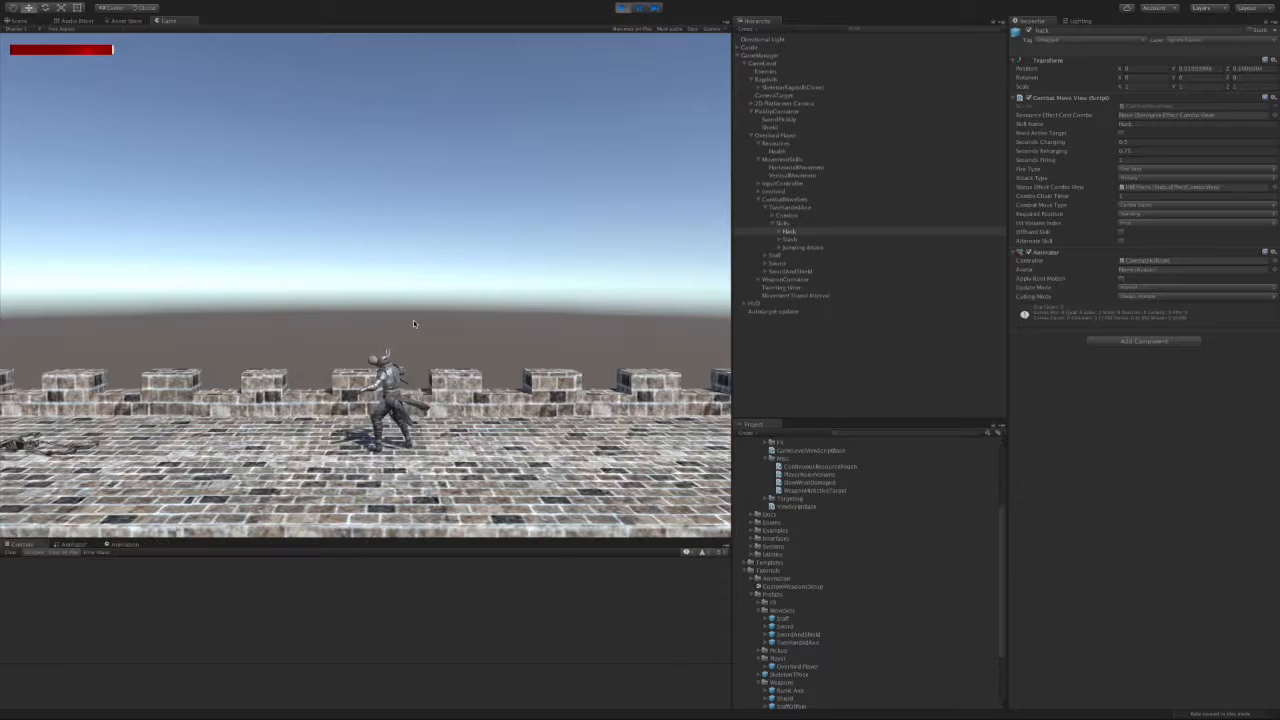
pyautogui.press('d')
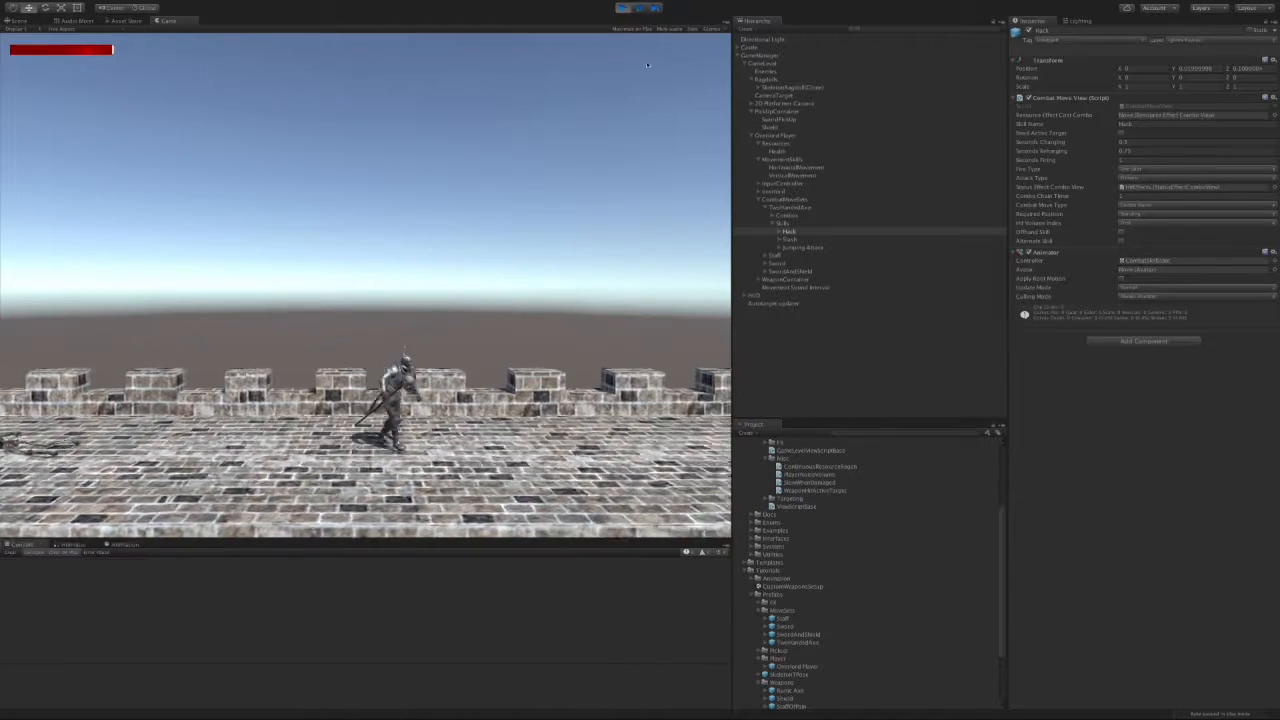
pyautogui.click(621, 9)
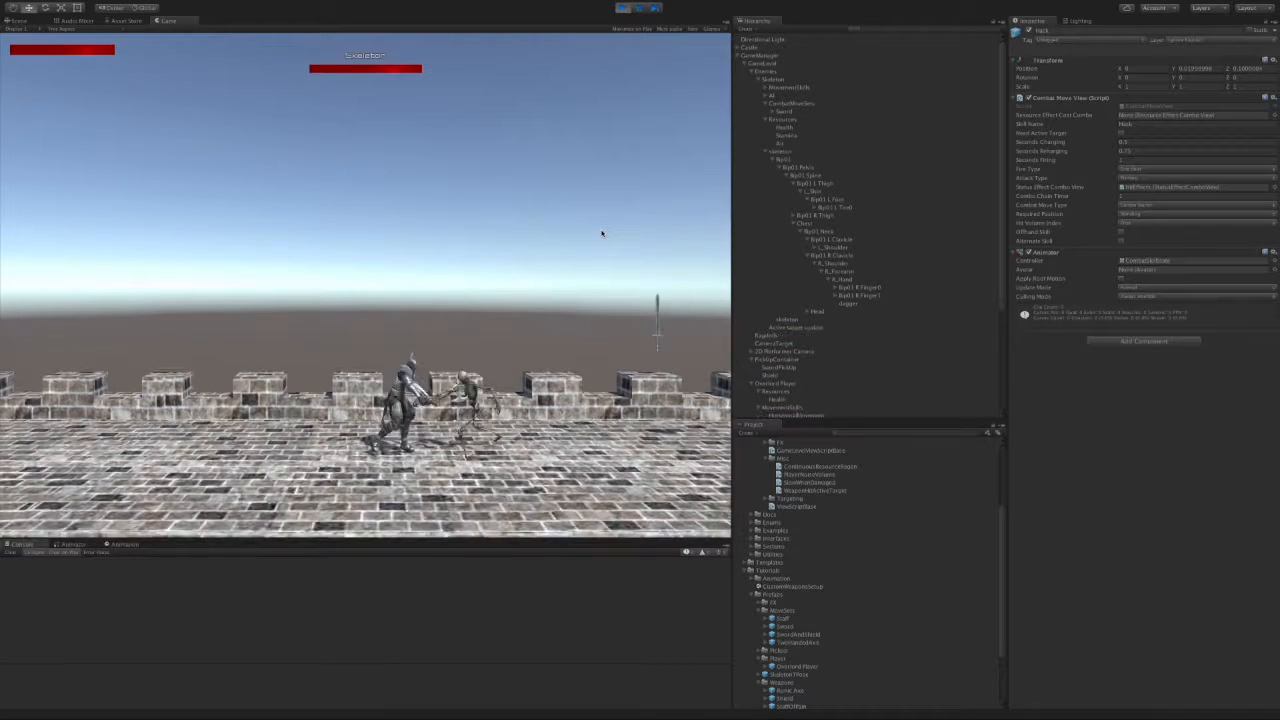
# Step: Grab the sword and shield, then hit the skeleton twice, including a 10-damage strike
pyautogui.press('d')
pyautogui.press('space')
pyautogui.press('a')
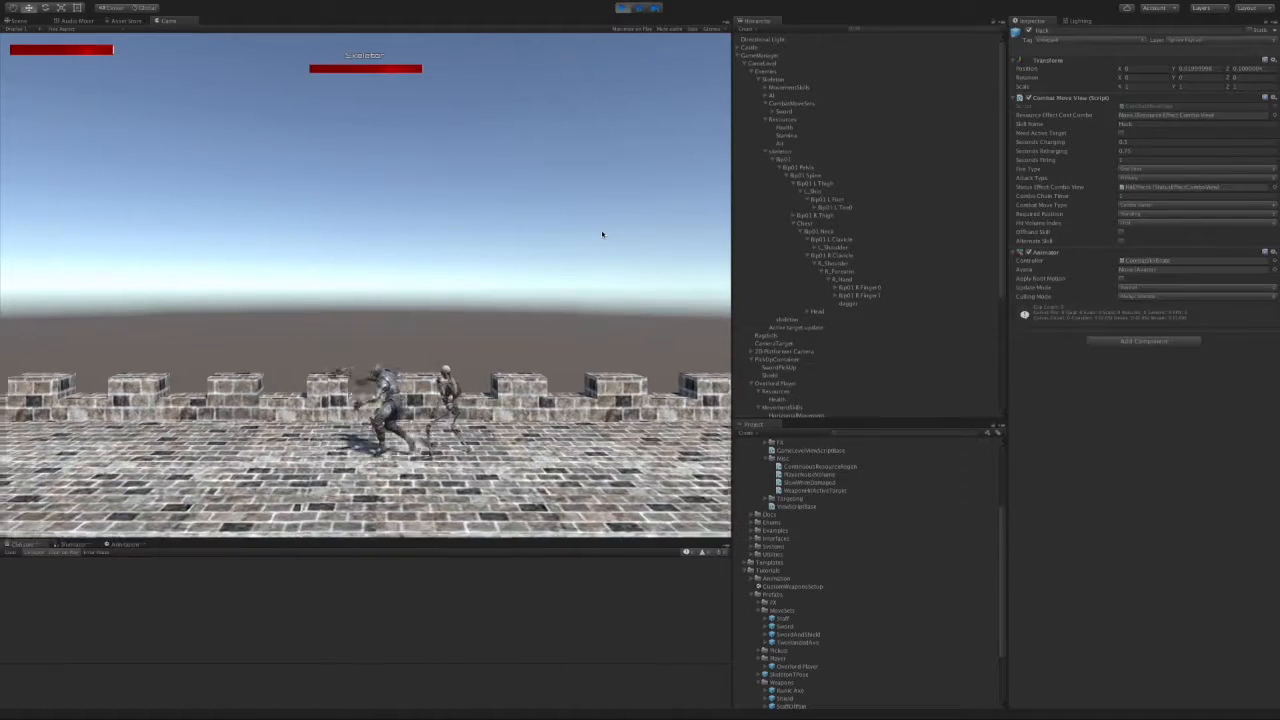
pyautogui.press('space')
pyautogui.press('d')
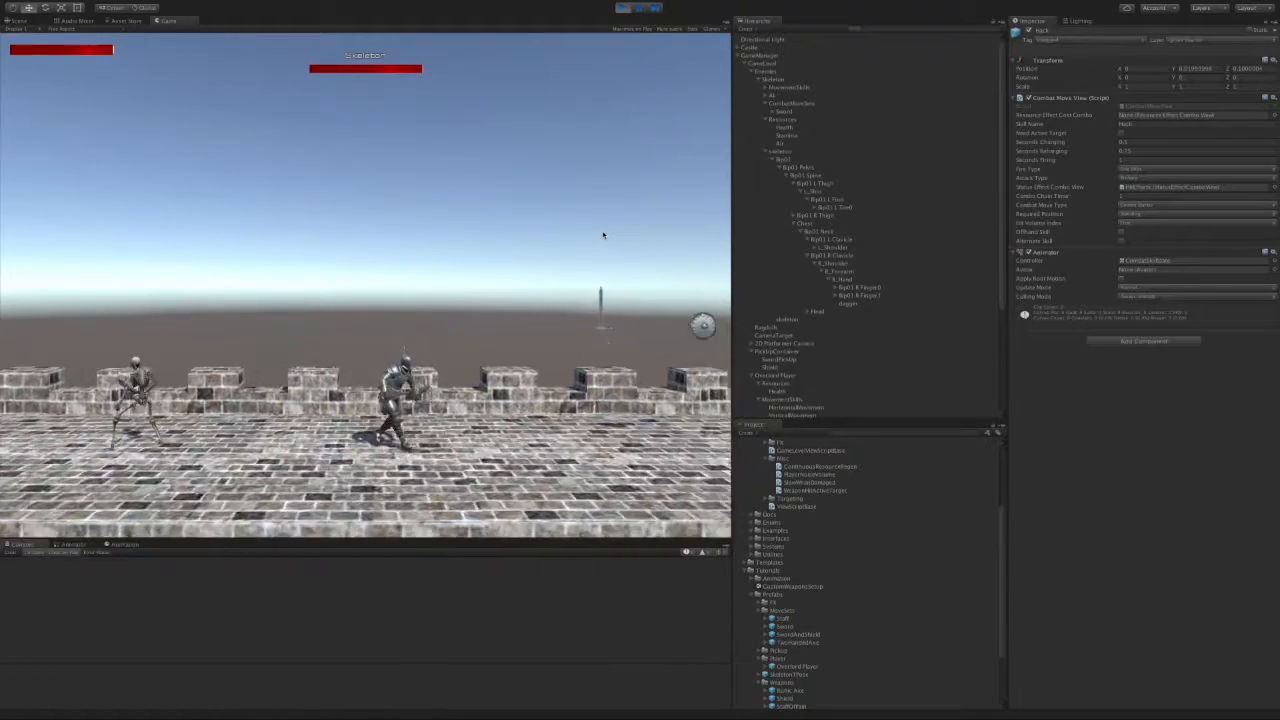
pyautogui.press('a')
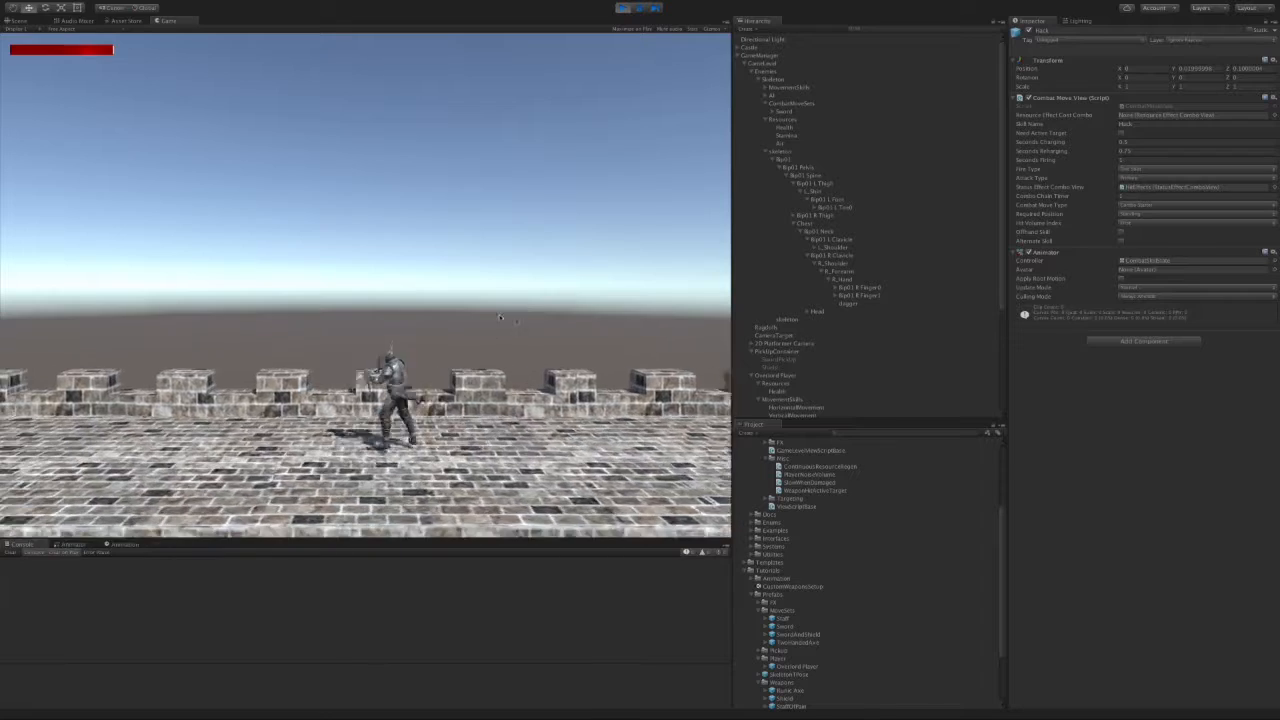
pyautogui.press('a')
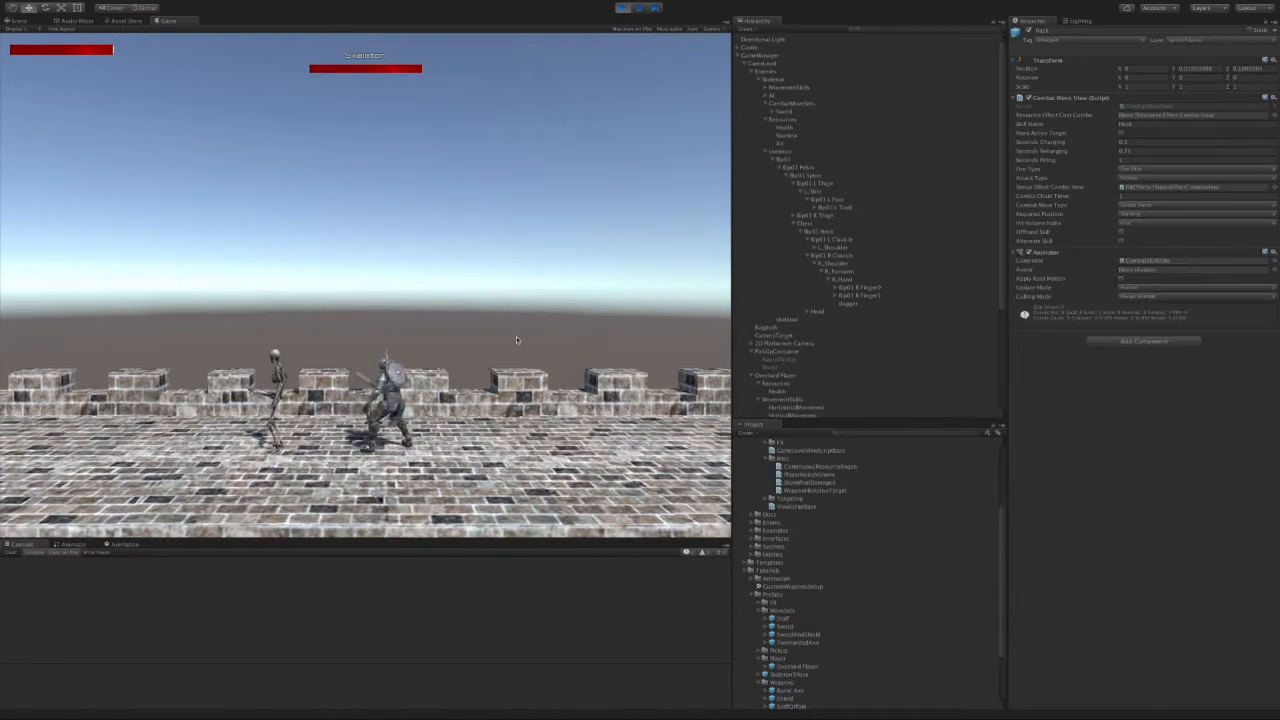
pyautogui.press('a')
pyautogui.click(510, 327)
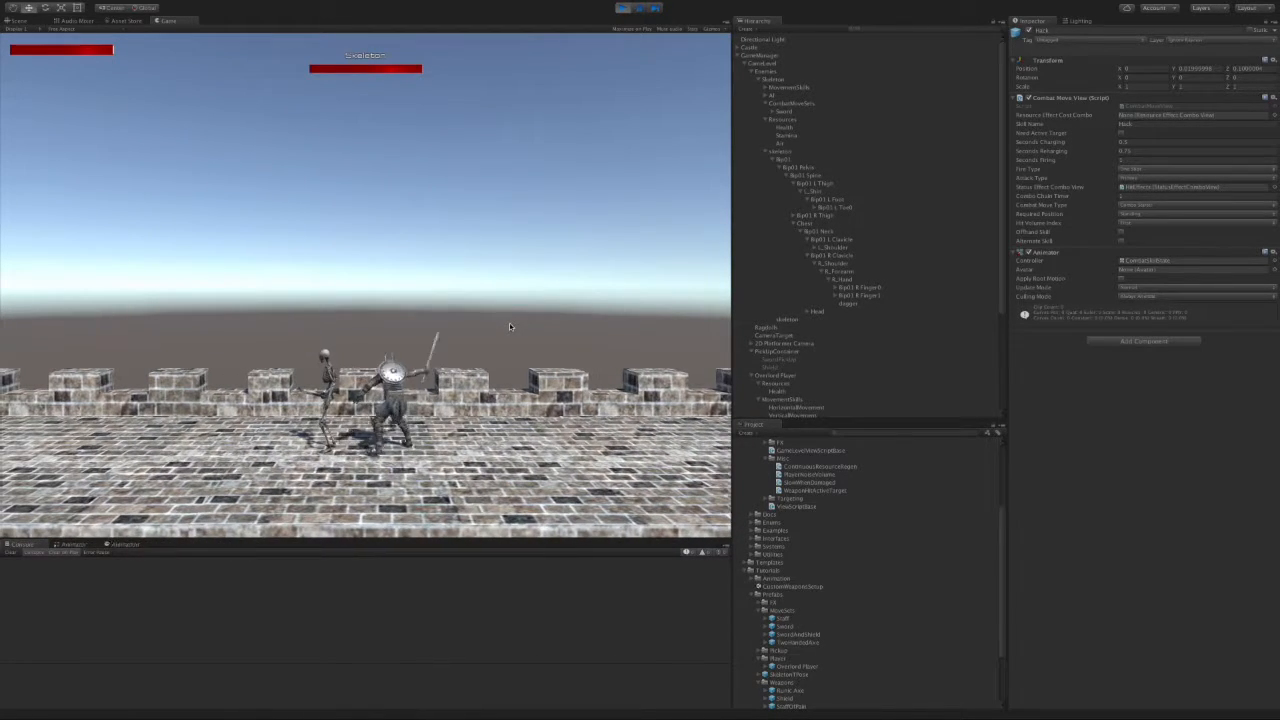
pyautogui.press('d')
pyautogui.press('a')
pyautogui.click(476, 335)
pyautogui.press('d')
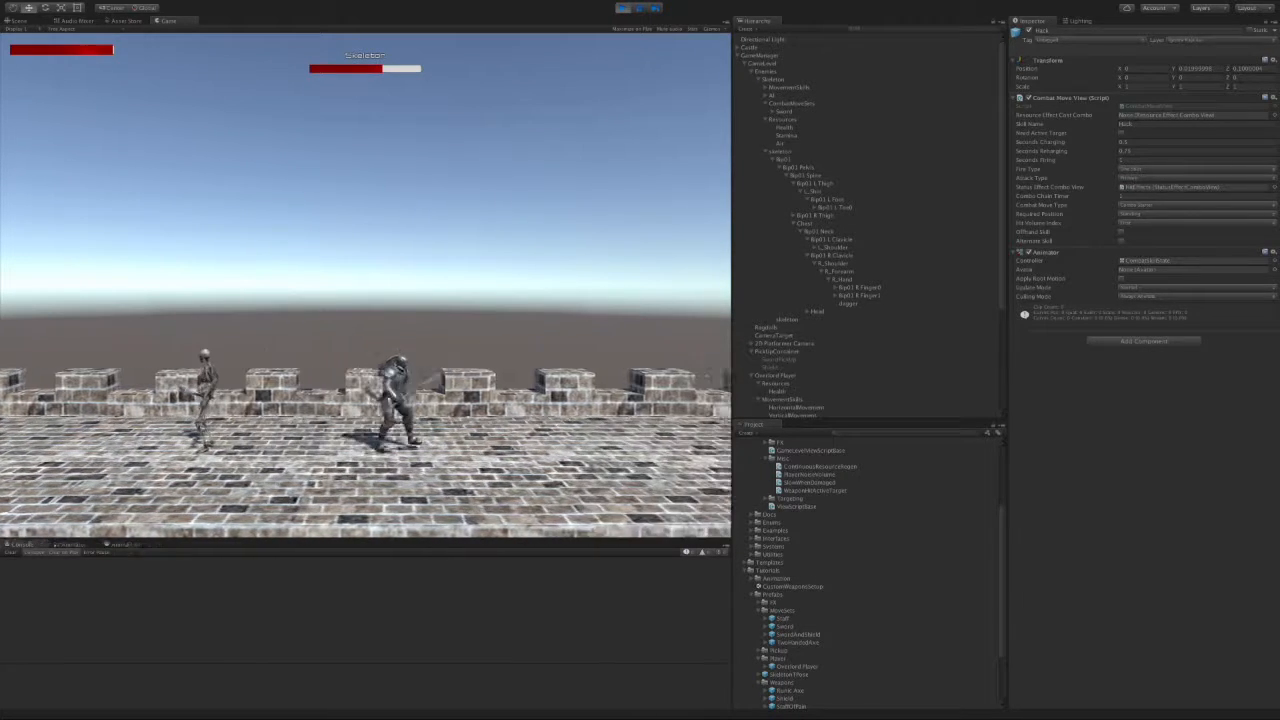
pyautogui.press('d')
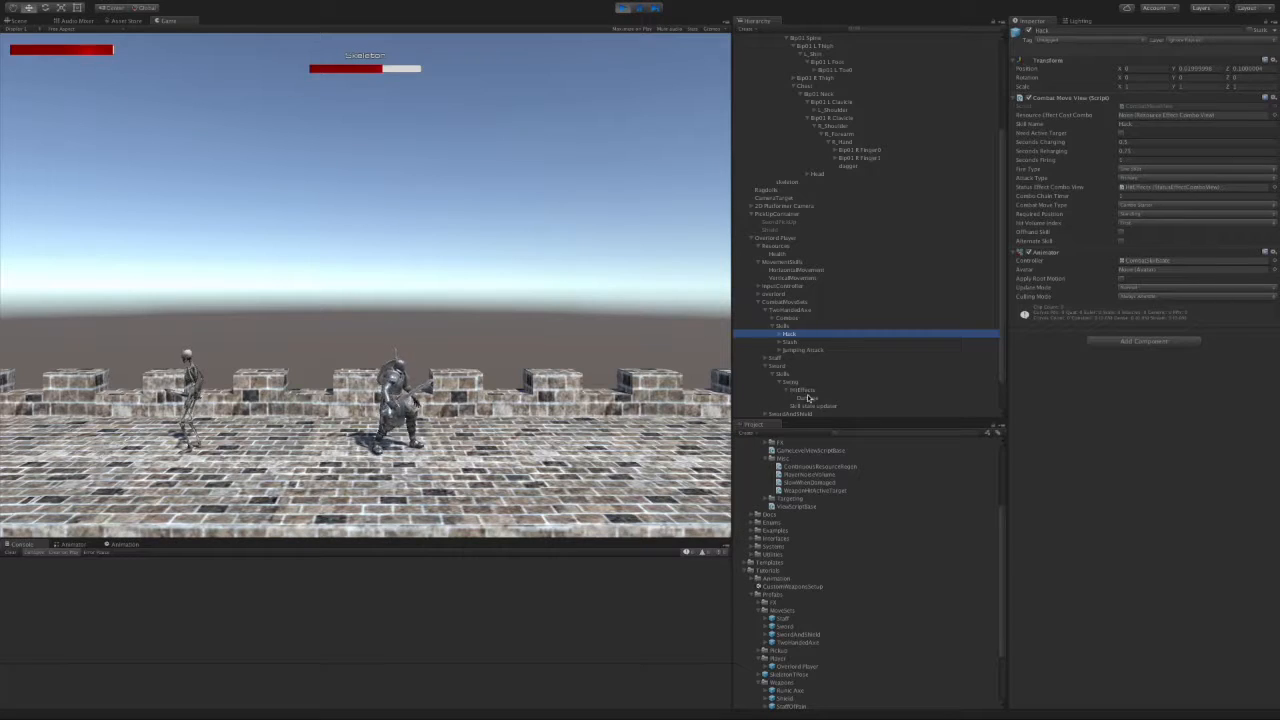
# Step: Inspect the player's Damage effect and collapse PickupContainer and Overlord Player
pyautogui.click(807, 399)
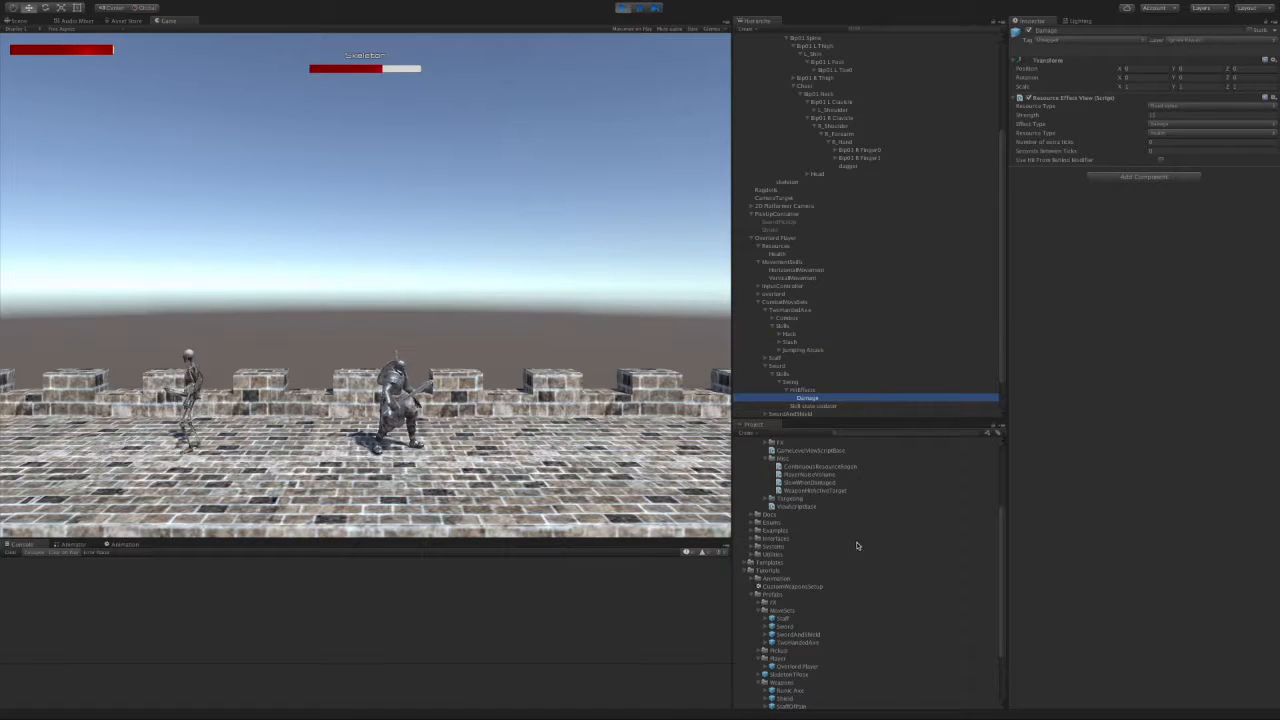
pyautogui.scroll(-2, 855, 641)
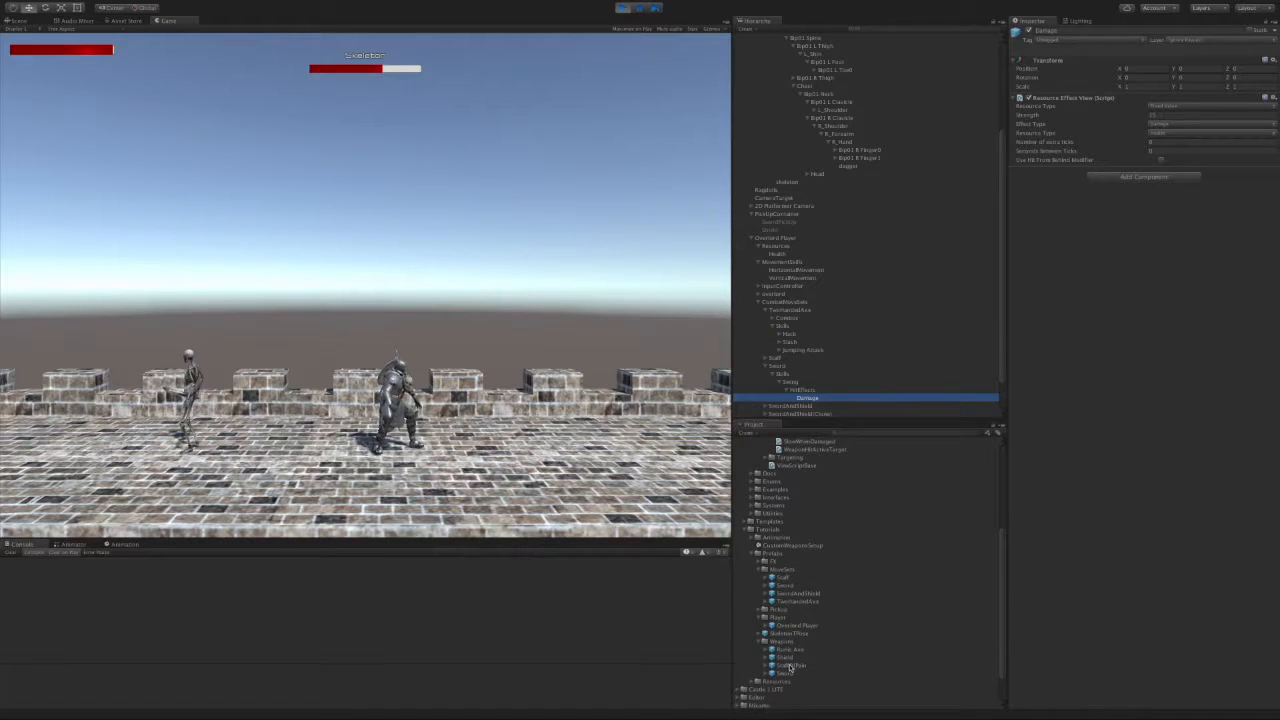
pyautogui.click(755, 214)
pyautogui.click(750, 222)
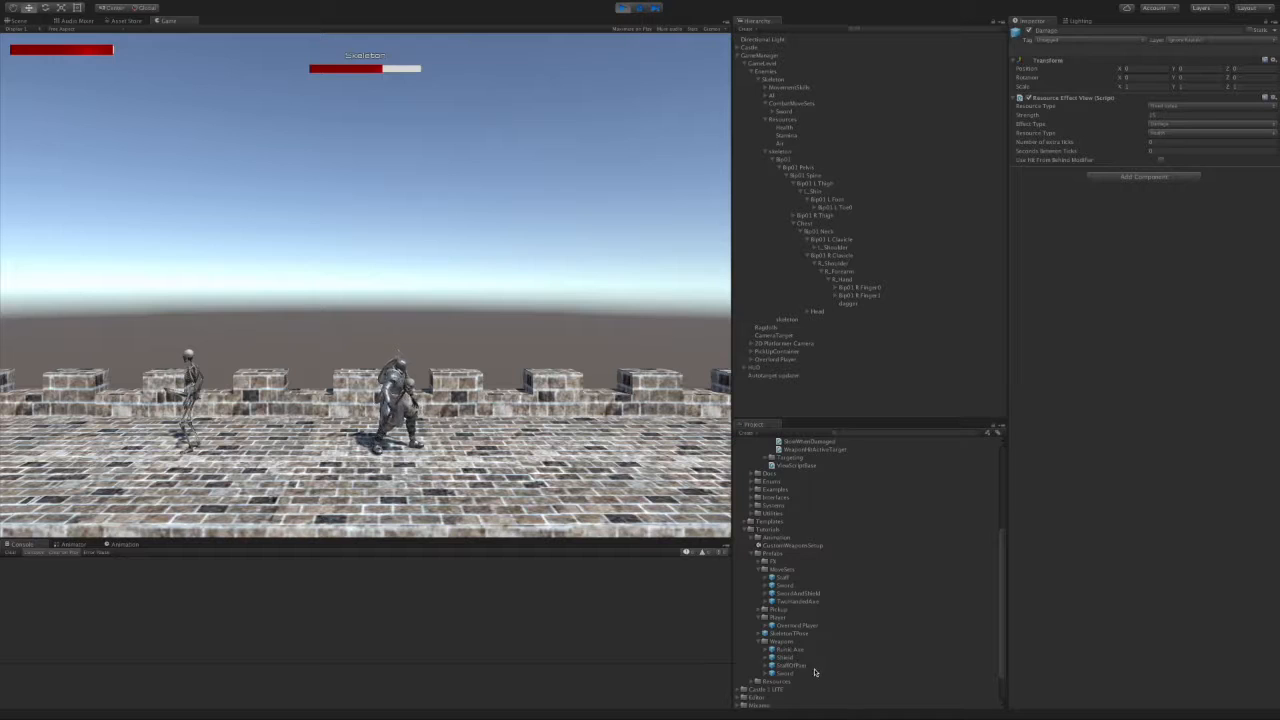
# Step: Add a temporary Sword prefab copy, check its Damage child, then delete it
pyautogui.moveTo(788, 676); pyautogui.dragTo(759, 387)
pyautogui.click(741, 385)
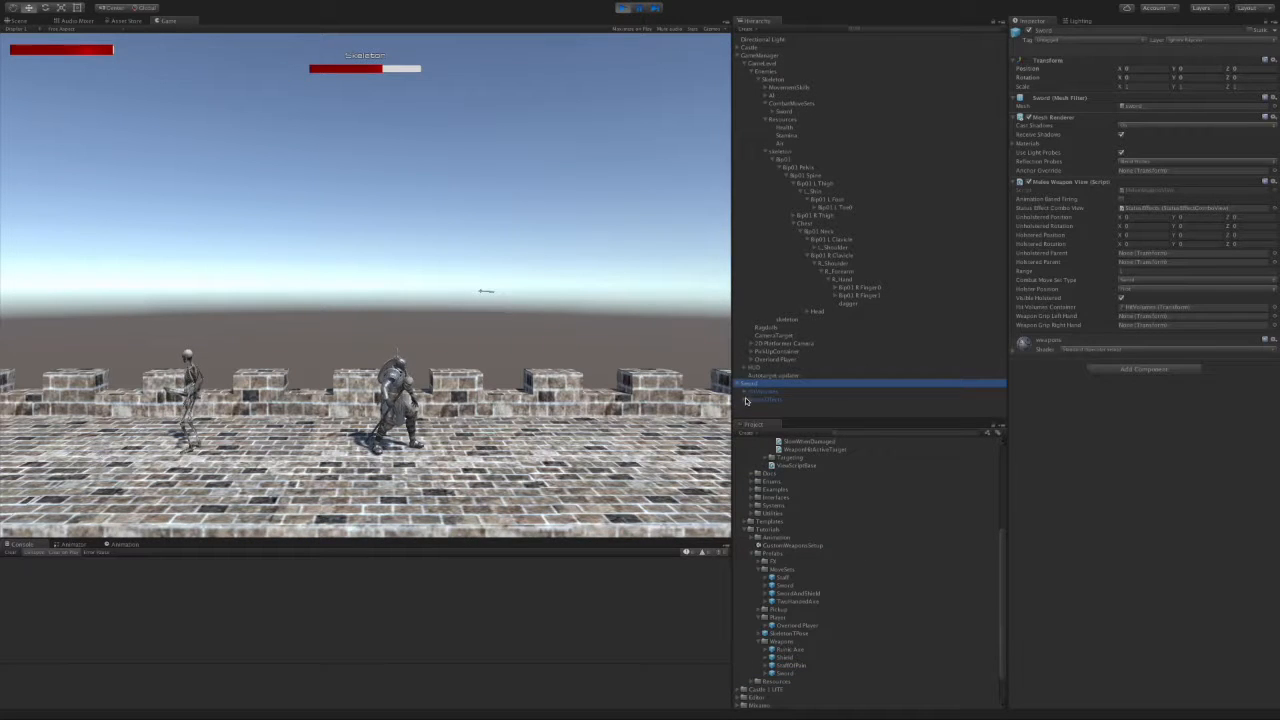
pyautogui.click(771, 409)
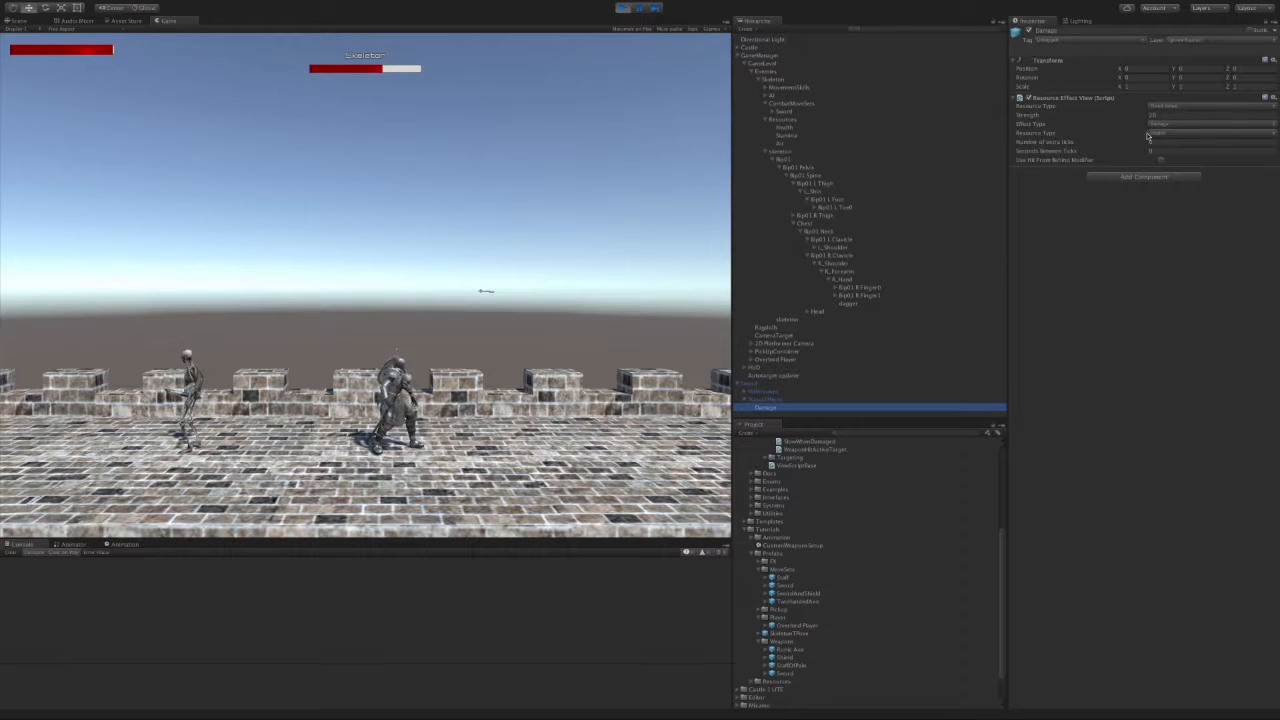
pyautogui.rightClick(757, 386)
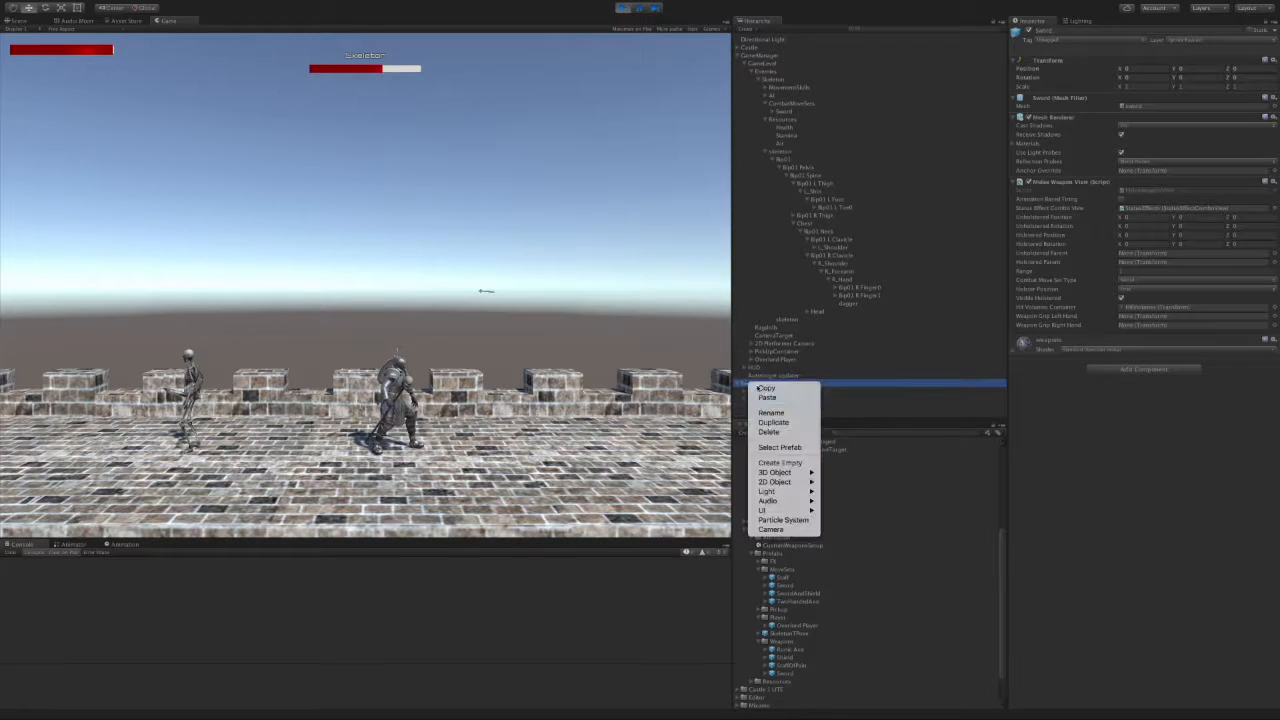
pyautogui.click(777, 432)
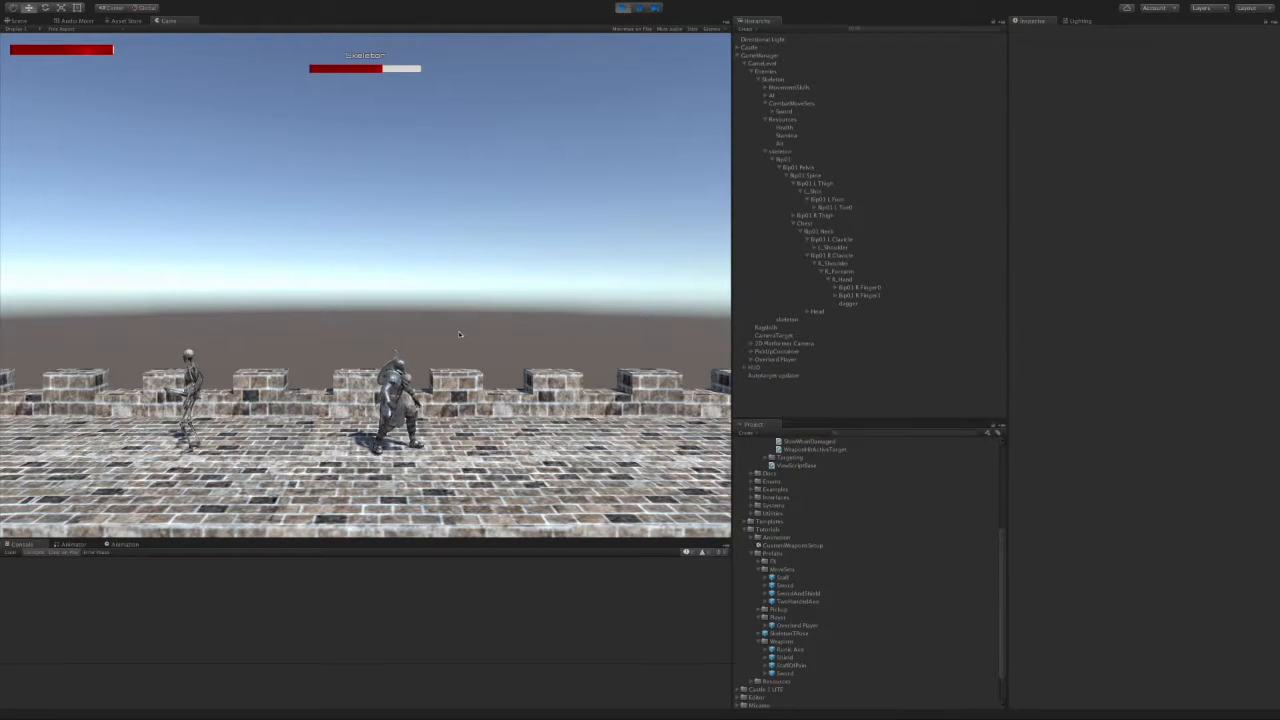
# Step: Close in on the skeleton and strike it three times, finishing with a 30-damage hit
pyautogui.press('a')
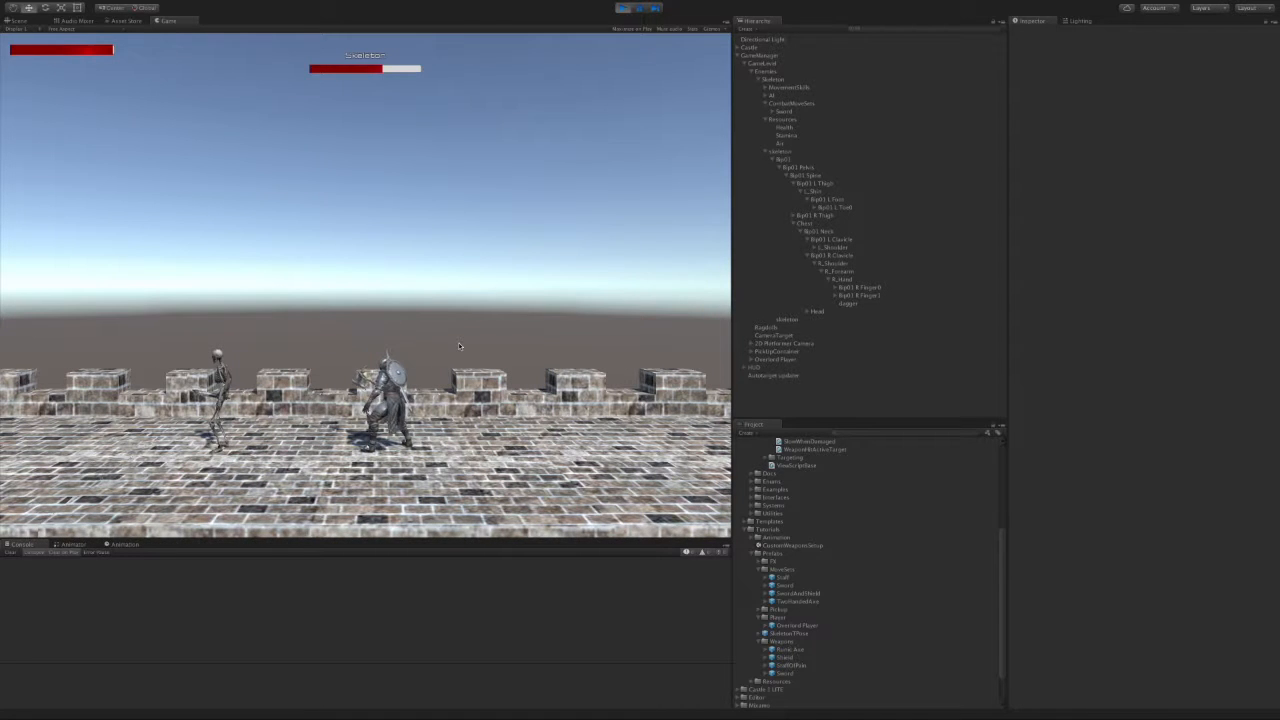
pyautogui.press('a')
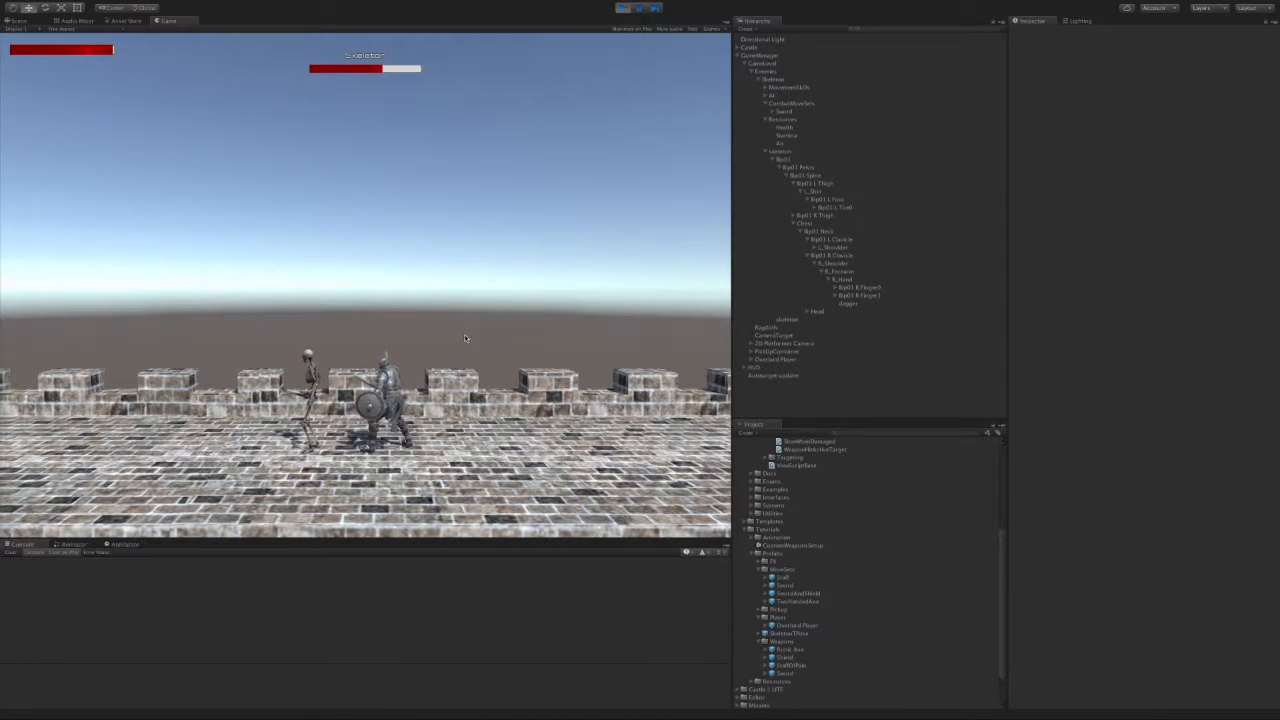
pyautogui.press('d')
pyautogui.press('a')
pyautogui.press('space')
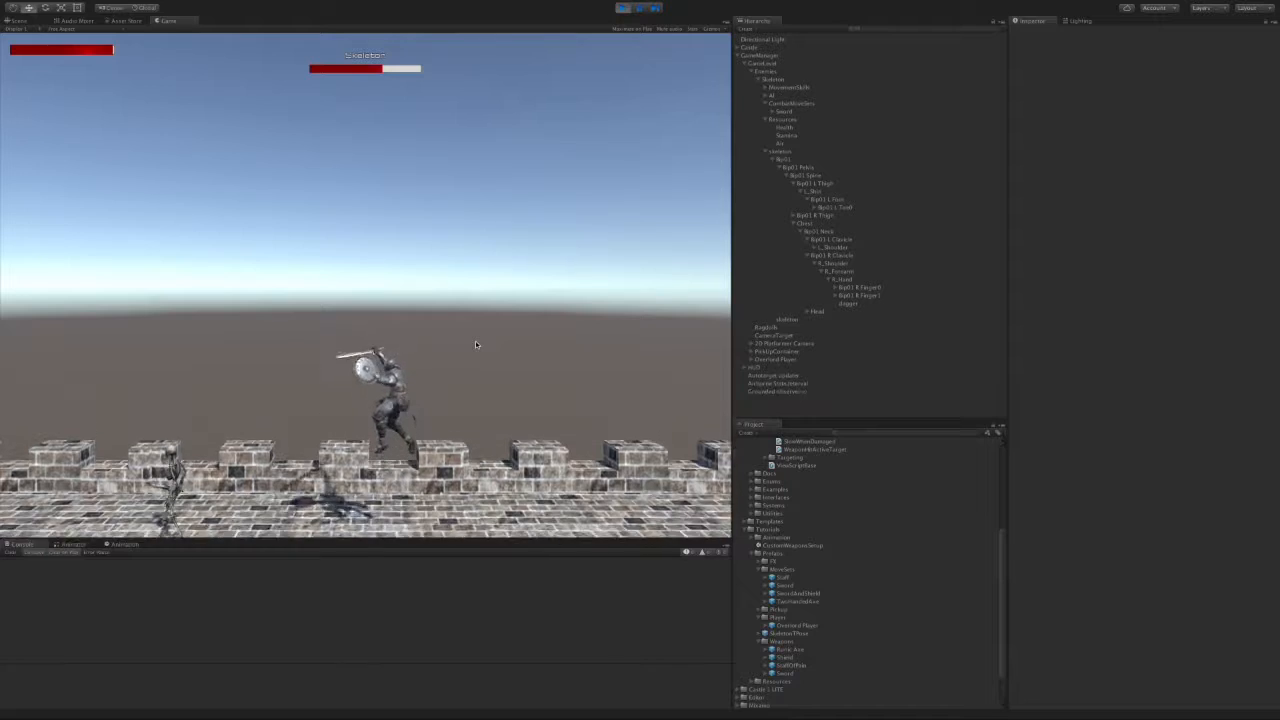
pyautogui.press('d')
pyautogui.press('a')
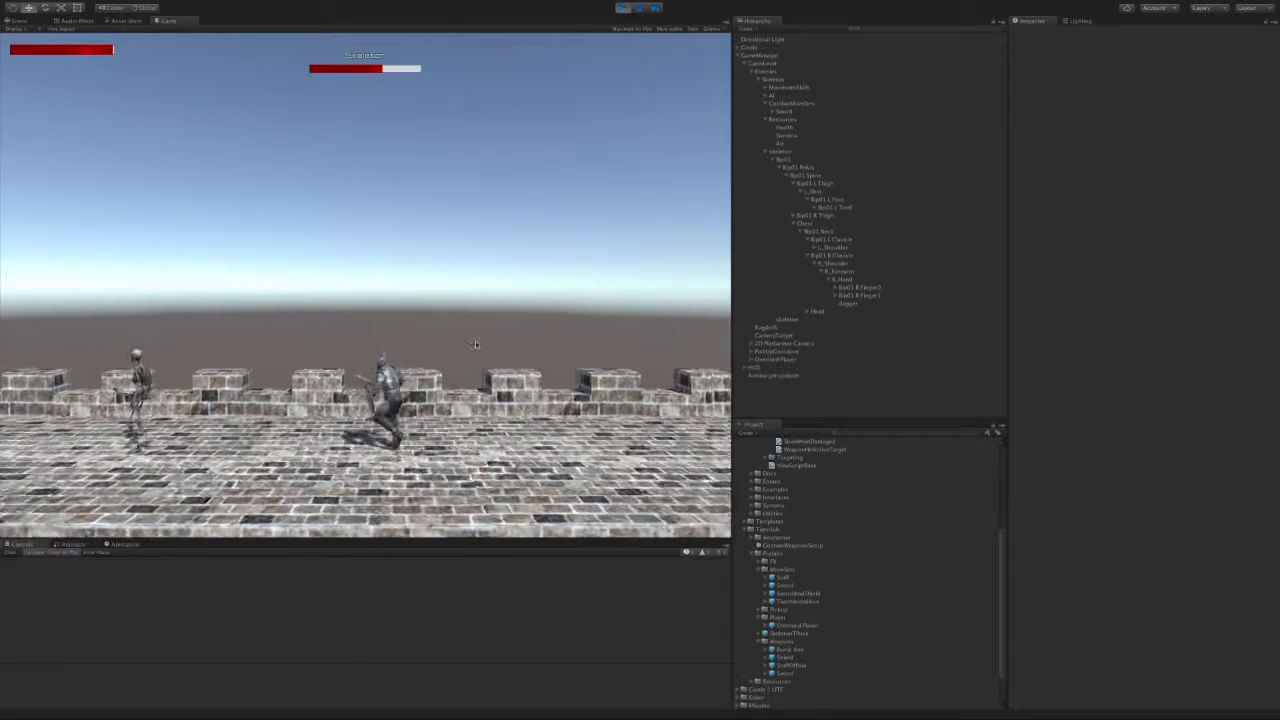
pyautogui.click(476, 344)
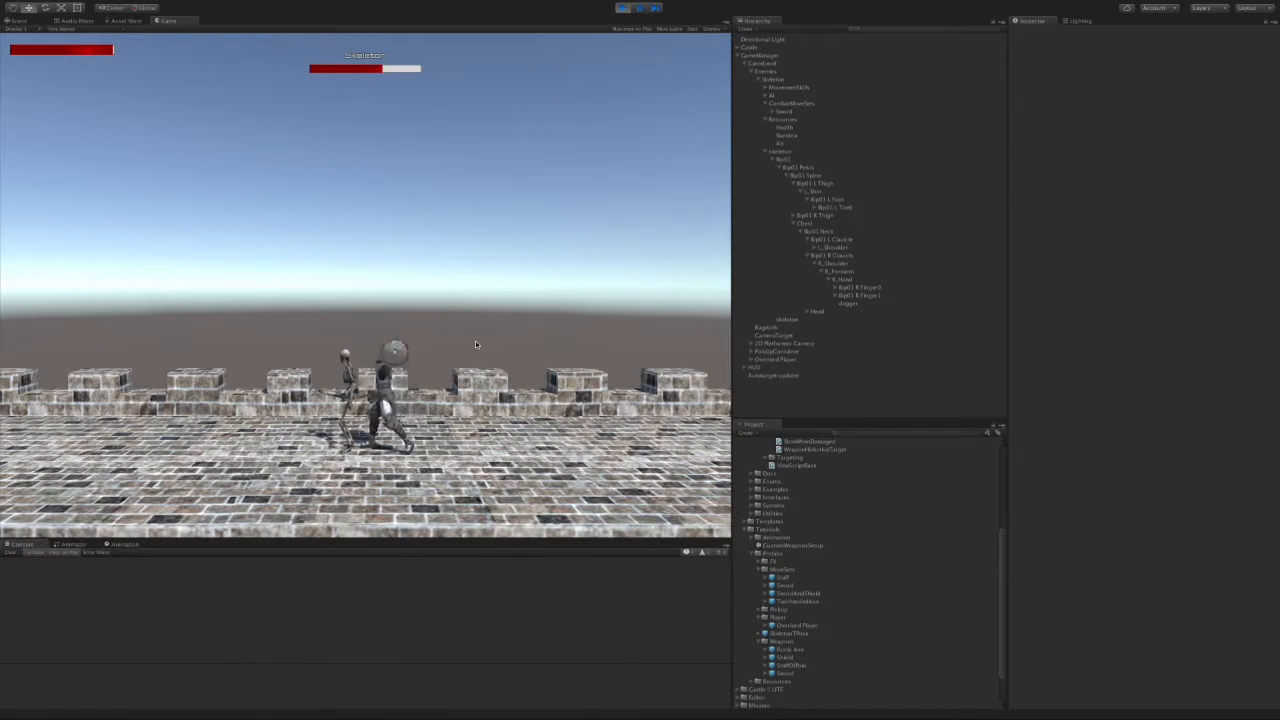
pyautogui.press('d')
pyautogui.press('a')
pyautogui.click(476, 344)
pyautogui.press('d')
pyautogui.press('a')
pyautogui.click(477, 344)
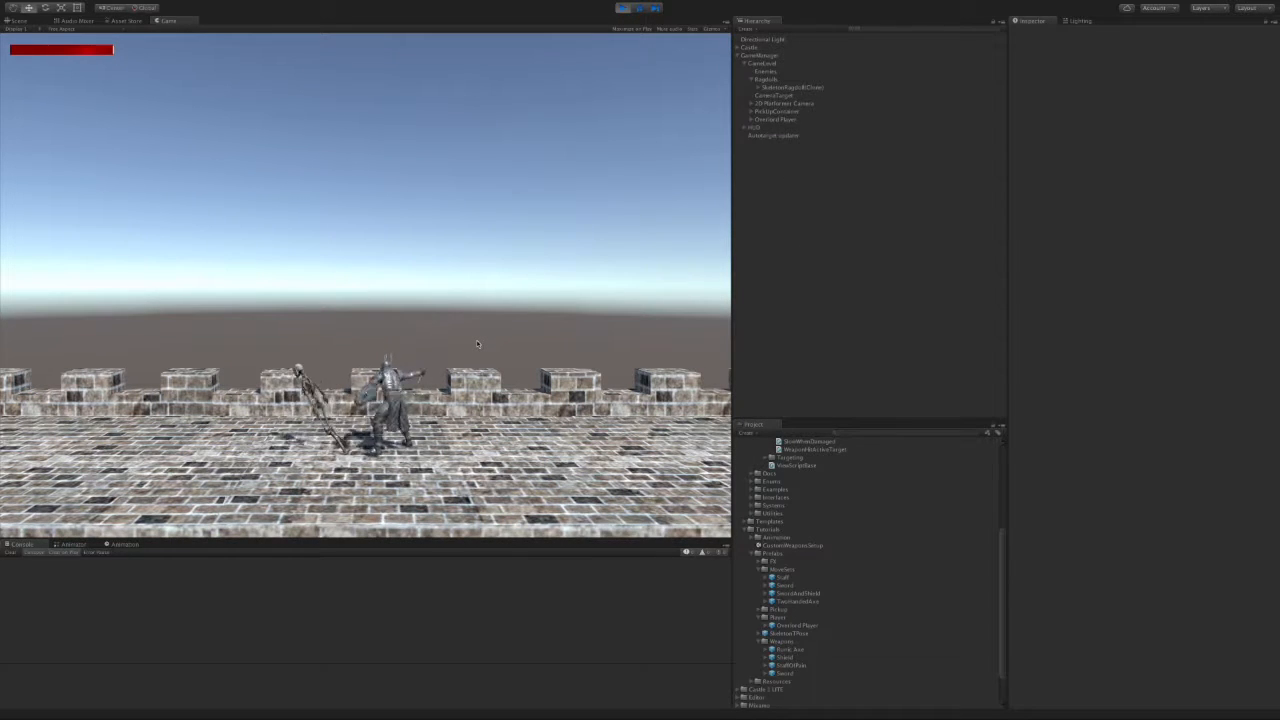
# Step: Run and jump back and forth around the collapsed skeleton ragdoll
pyautogui.press('space')
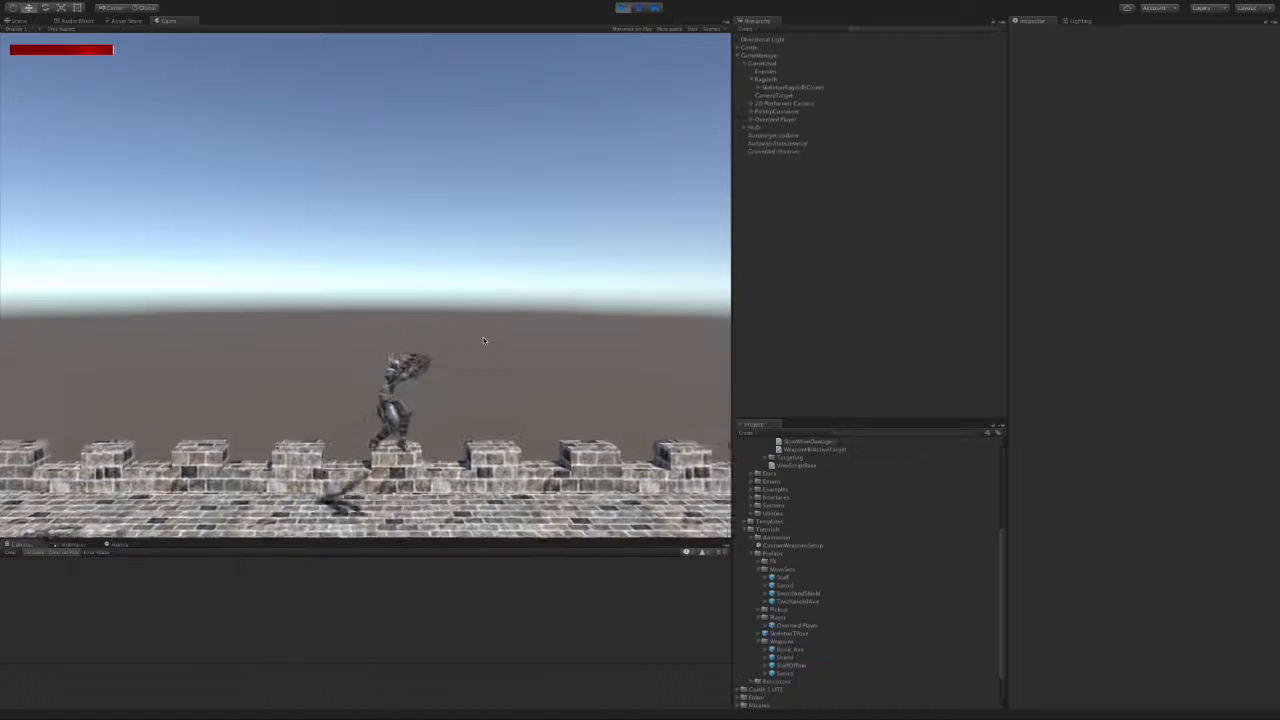
pyautogui.press('space')
pyautogui.press('a')
pyautogui.press('space')
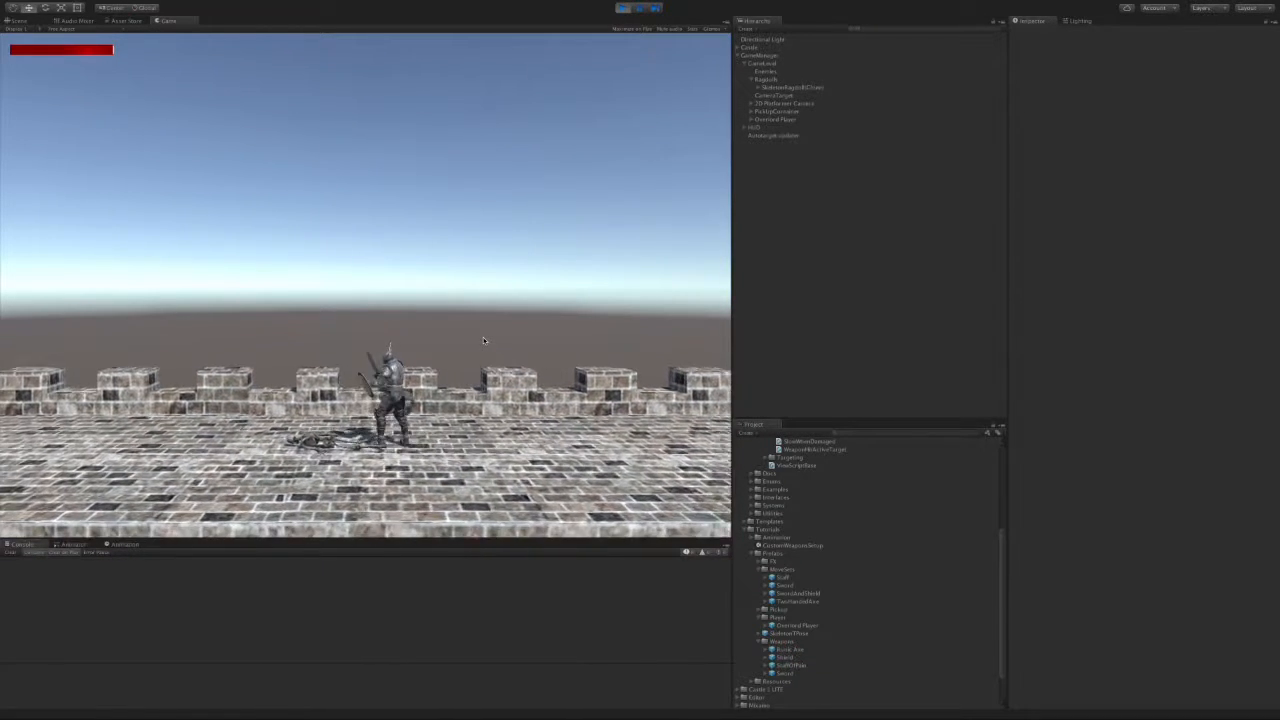
pyautogui.press('d')
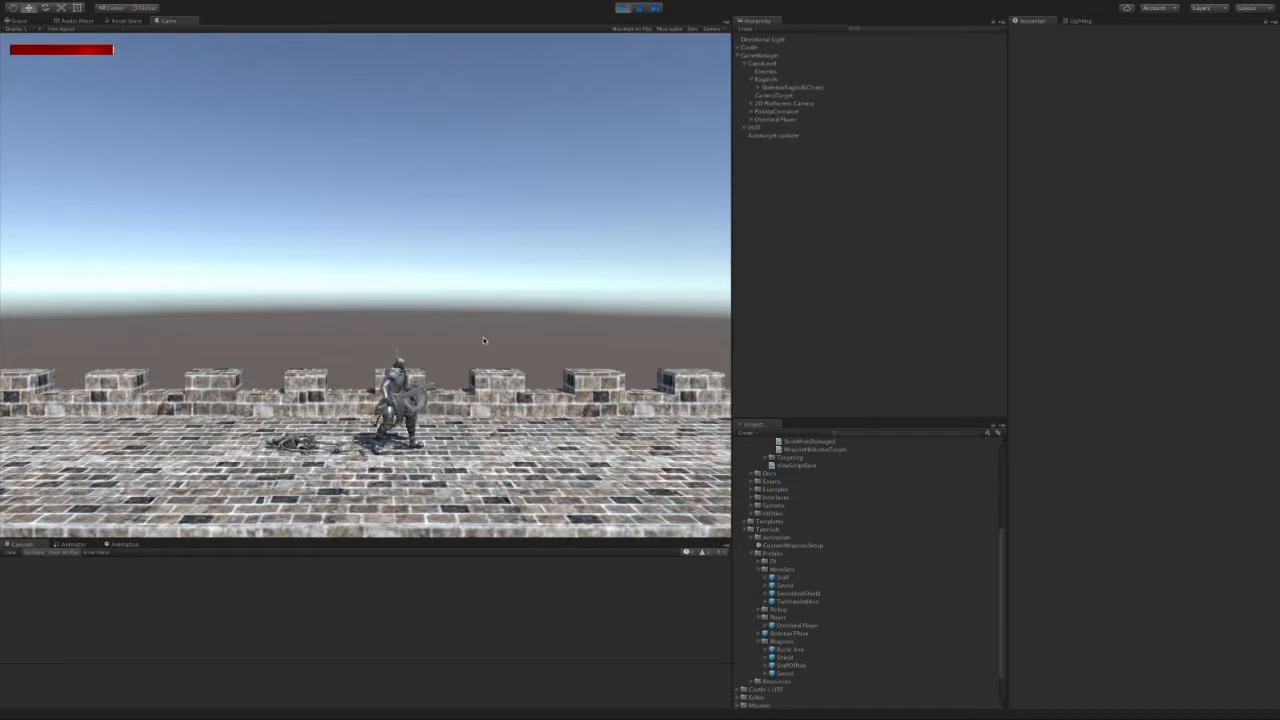
pyautogui.press('d')
pyautogui.press('a')
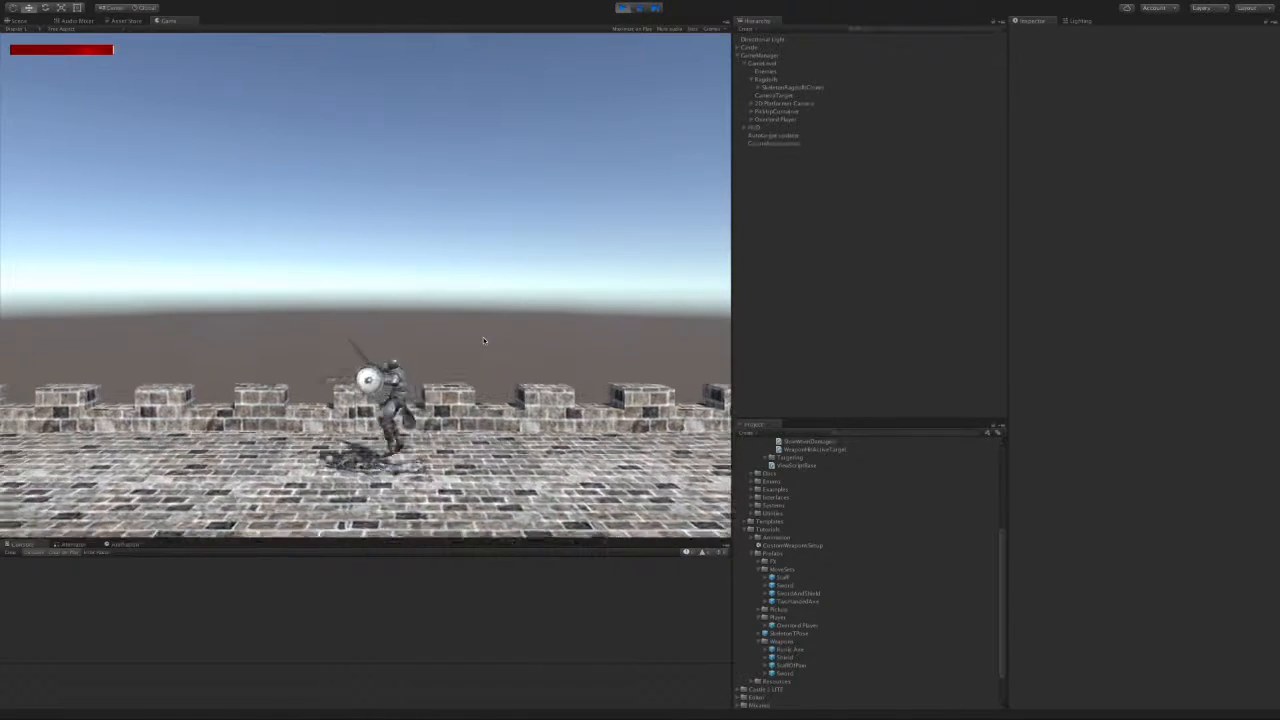
pyautogui.press('d')
pyautogui.press('space')
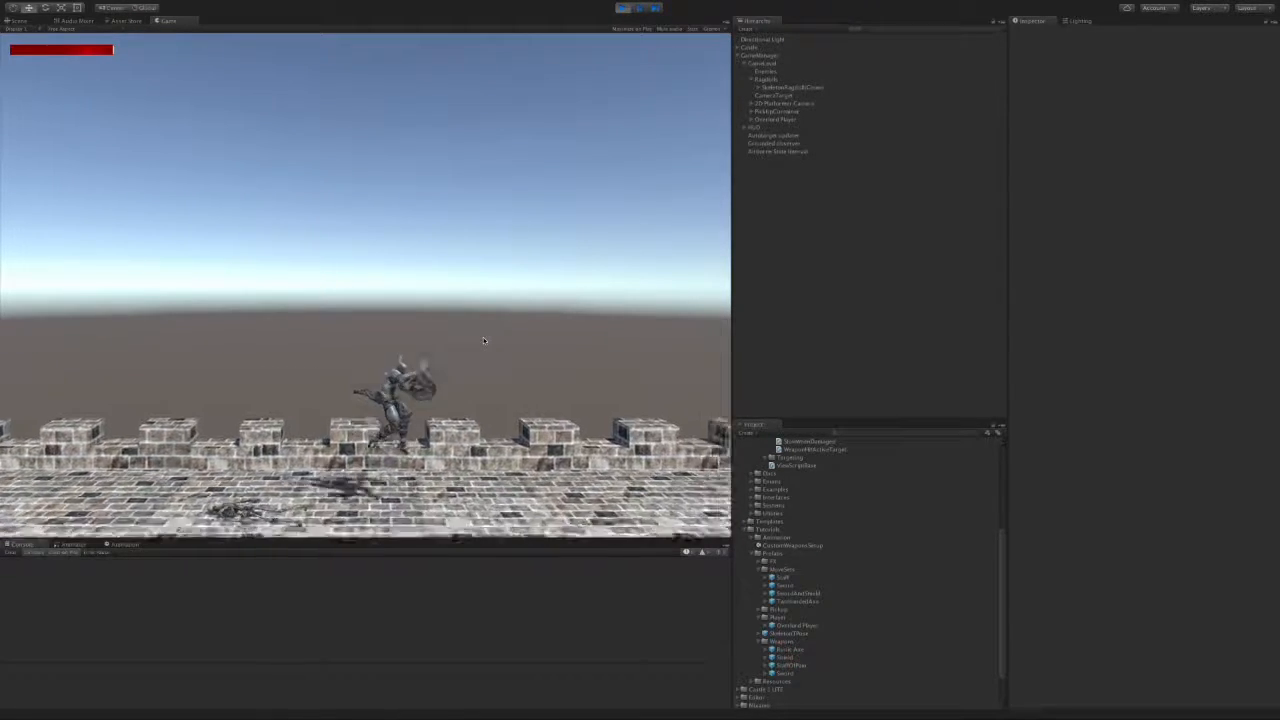
pyautogui.press('a')
pyautogui.press('space')
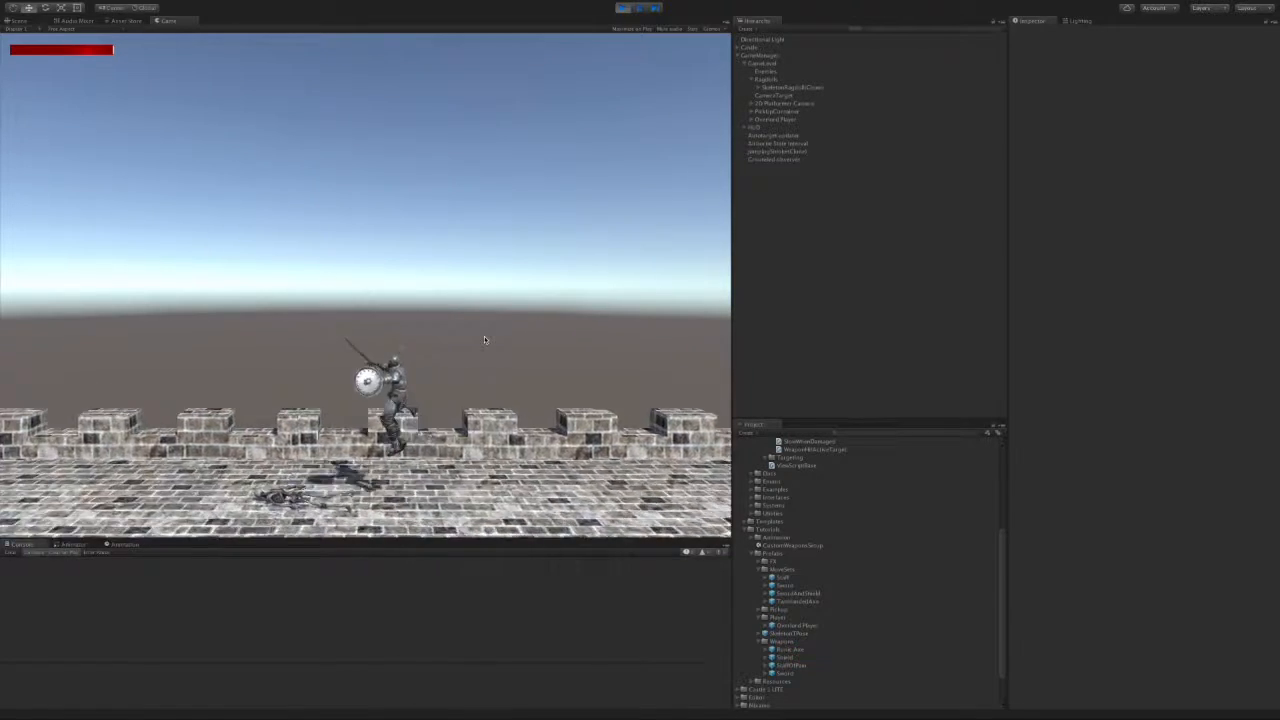
pyautogui.press('d')
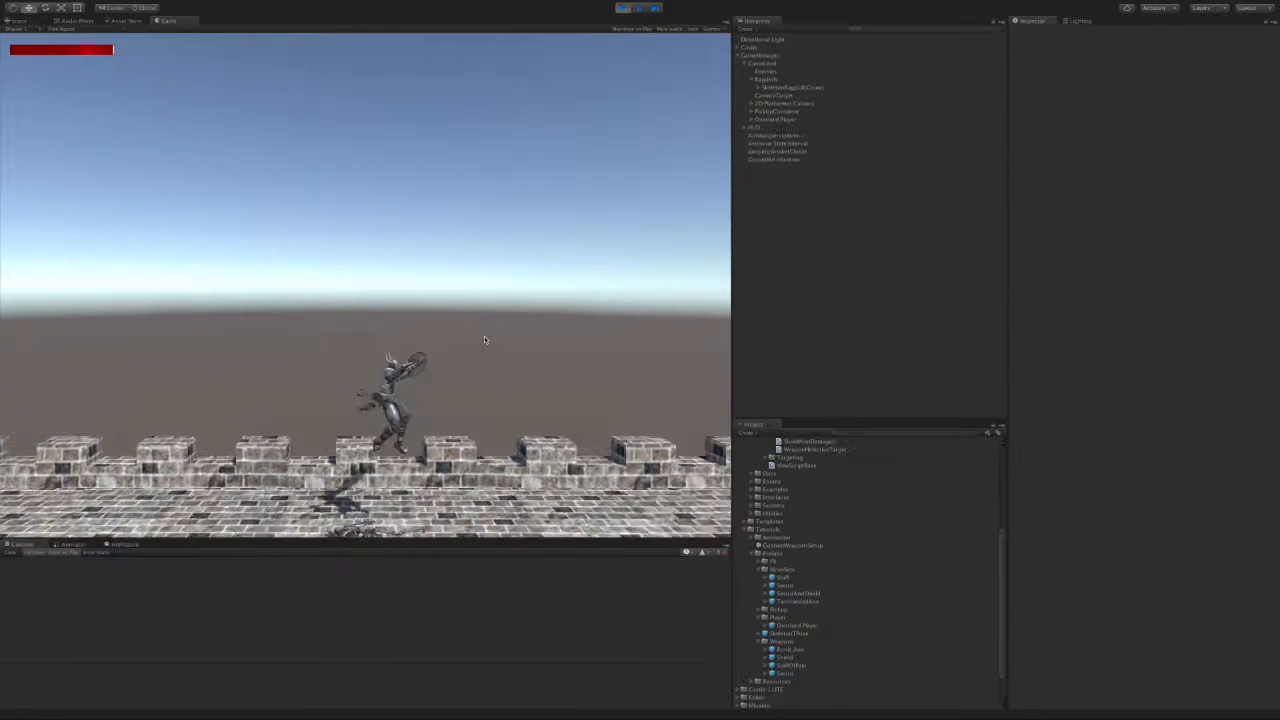